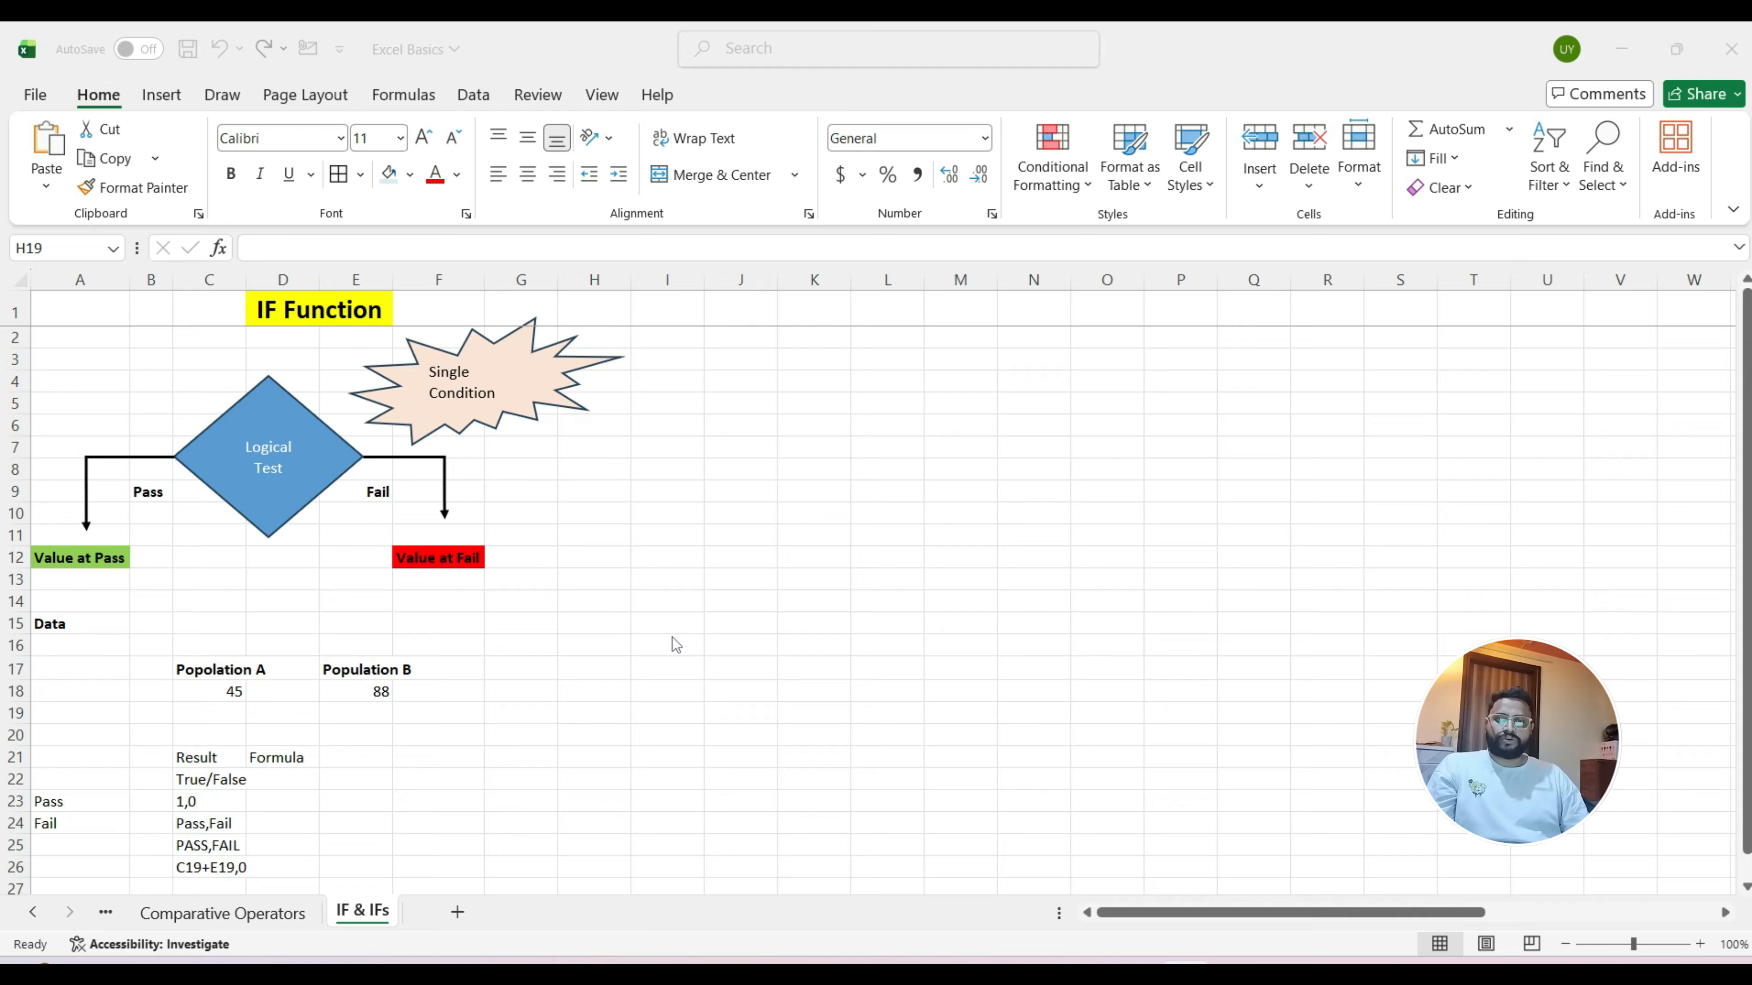
pyautogui.click(631, 480)
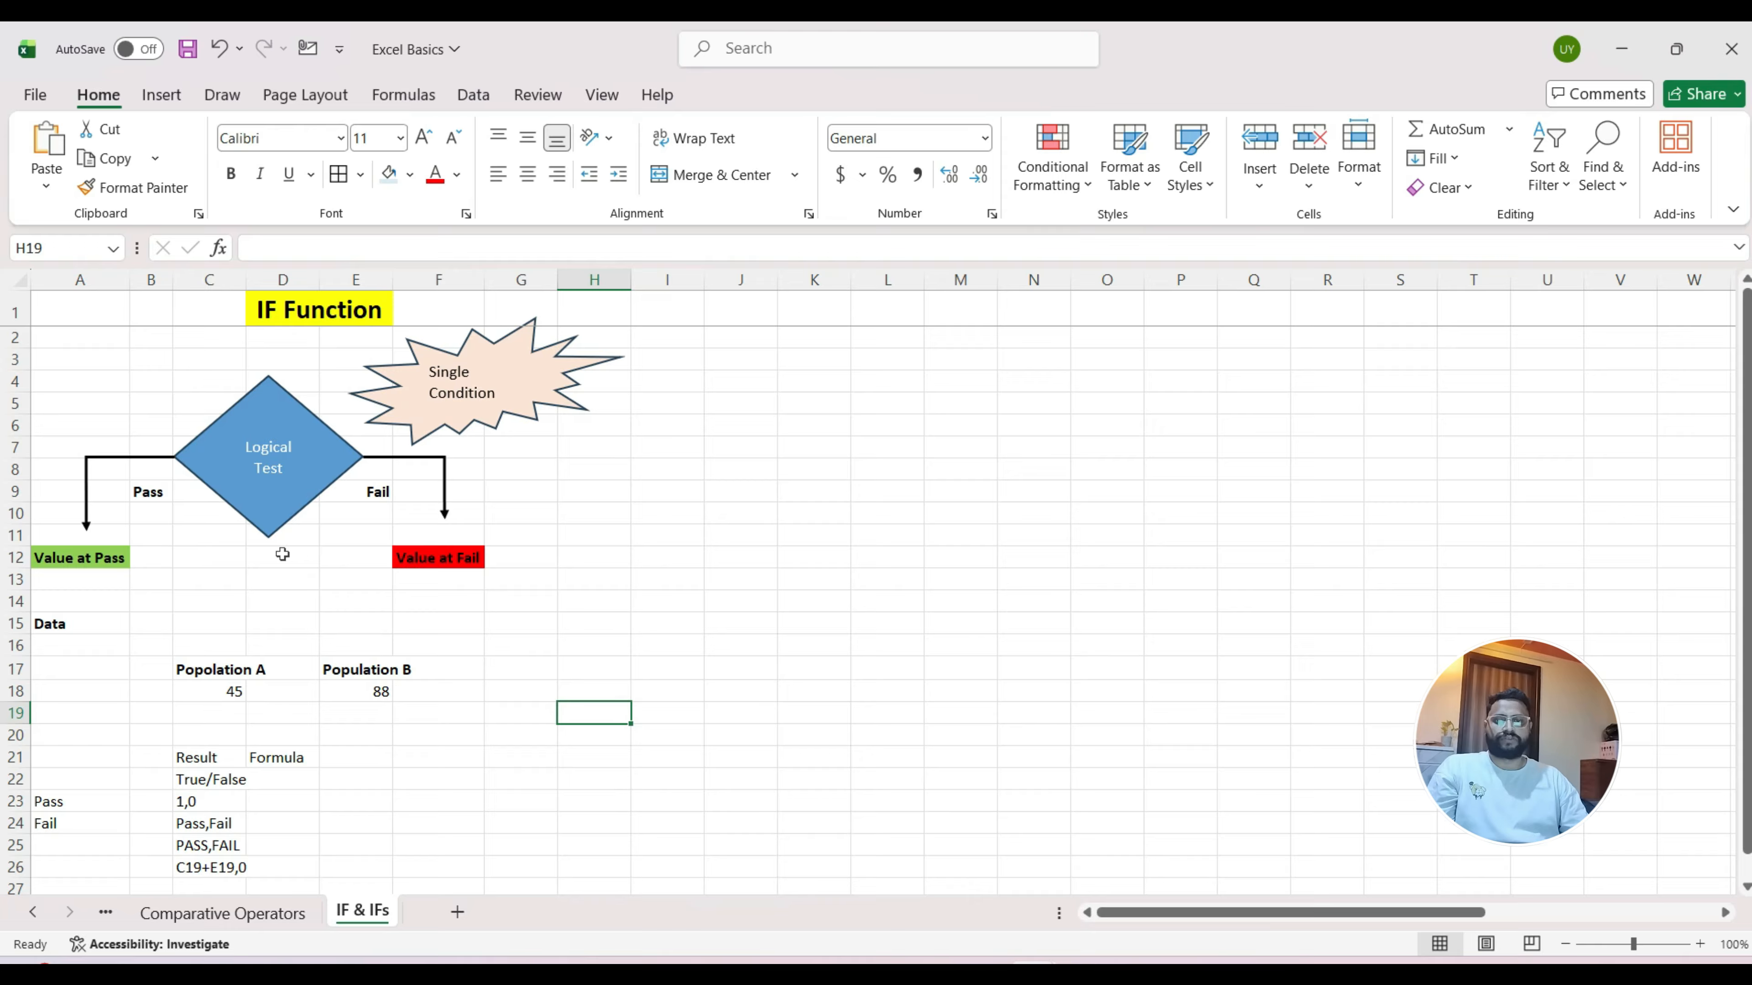
pyautogui.click(448, 743)
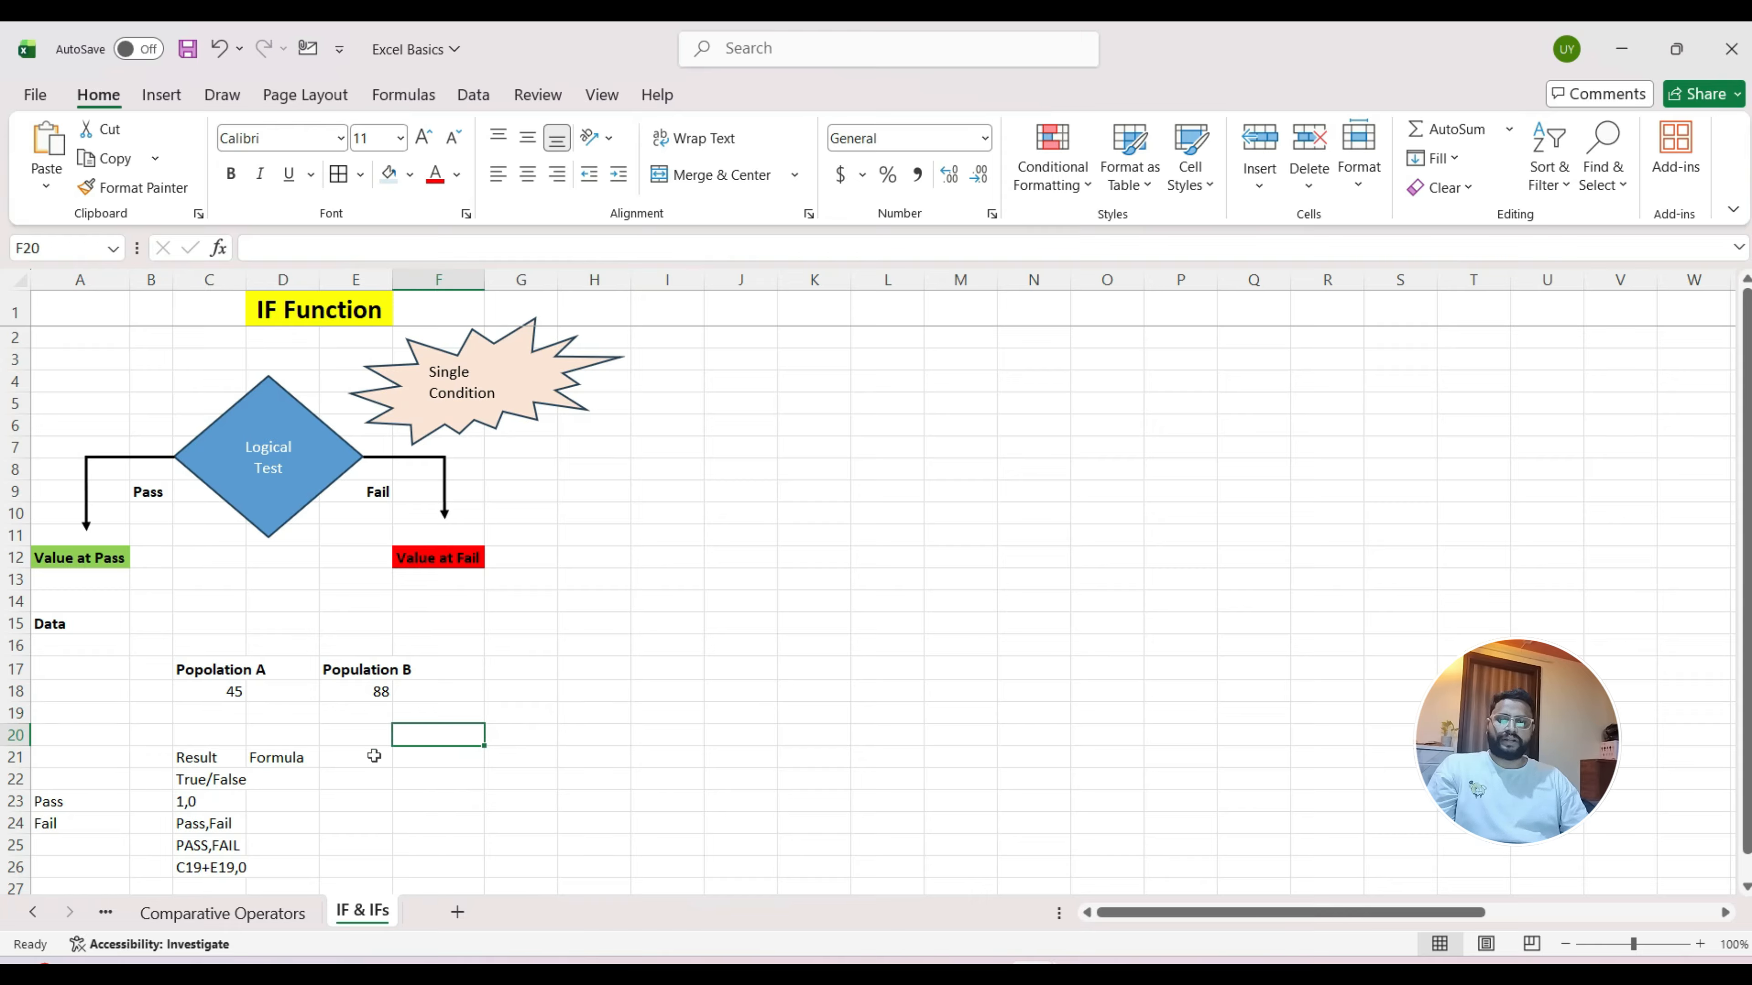
pyautogui.scroll(-1, 374, 756)
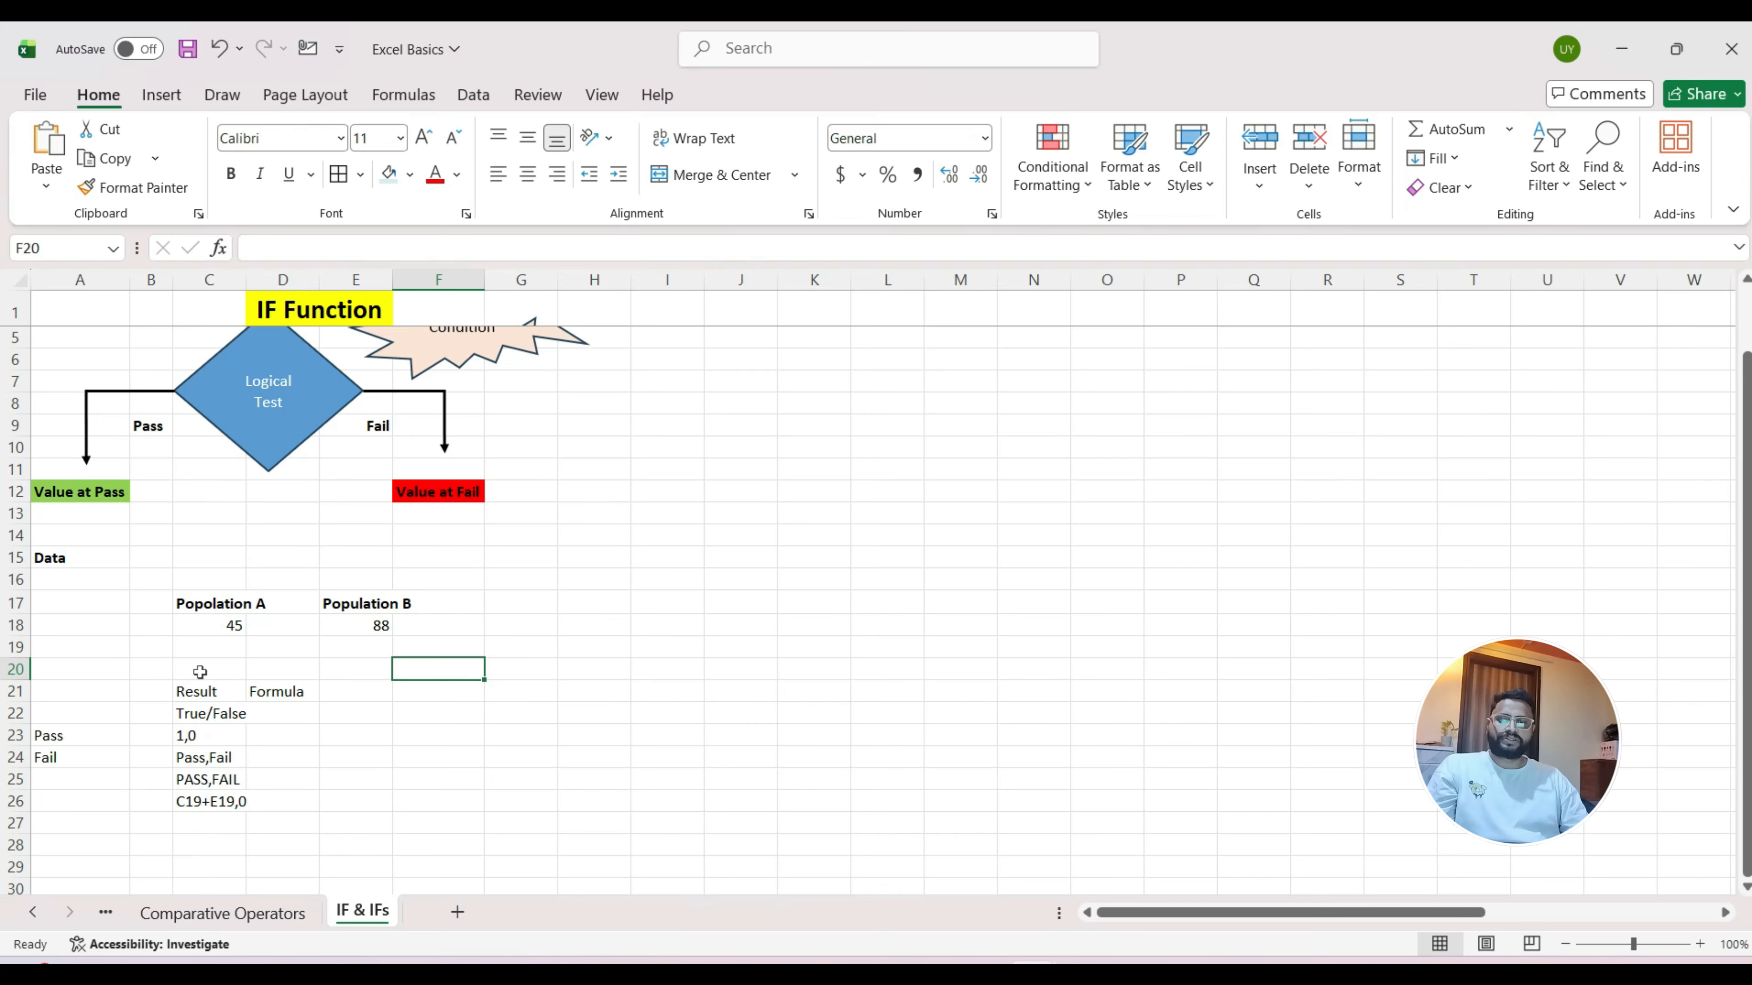
pyautogui.moveTo(200, 708); pyautogui.dragTo(201, 802)
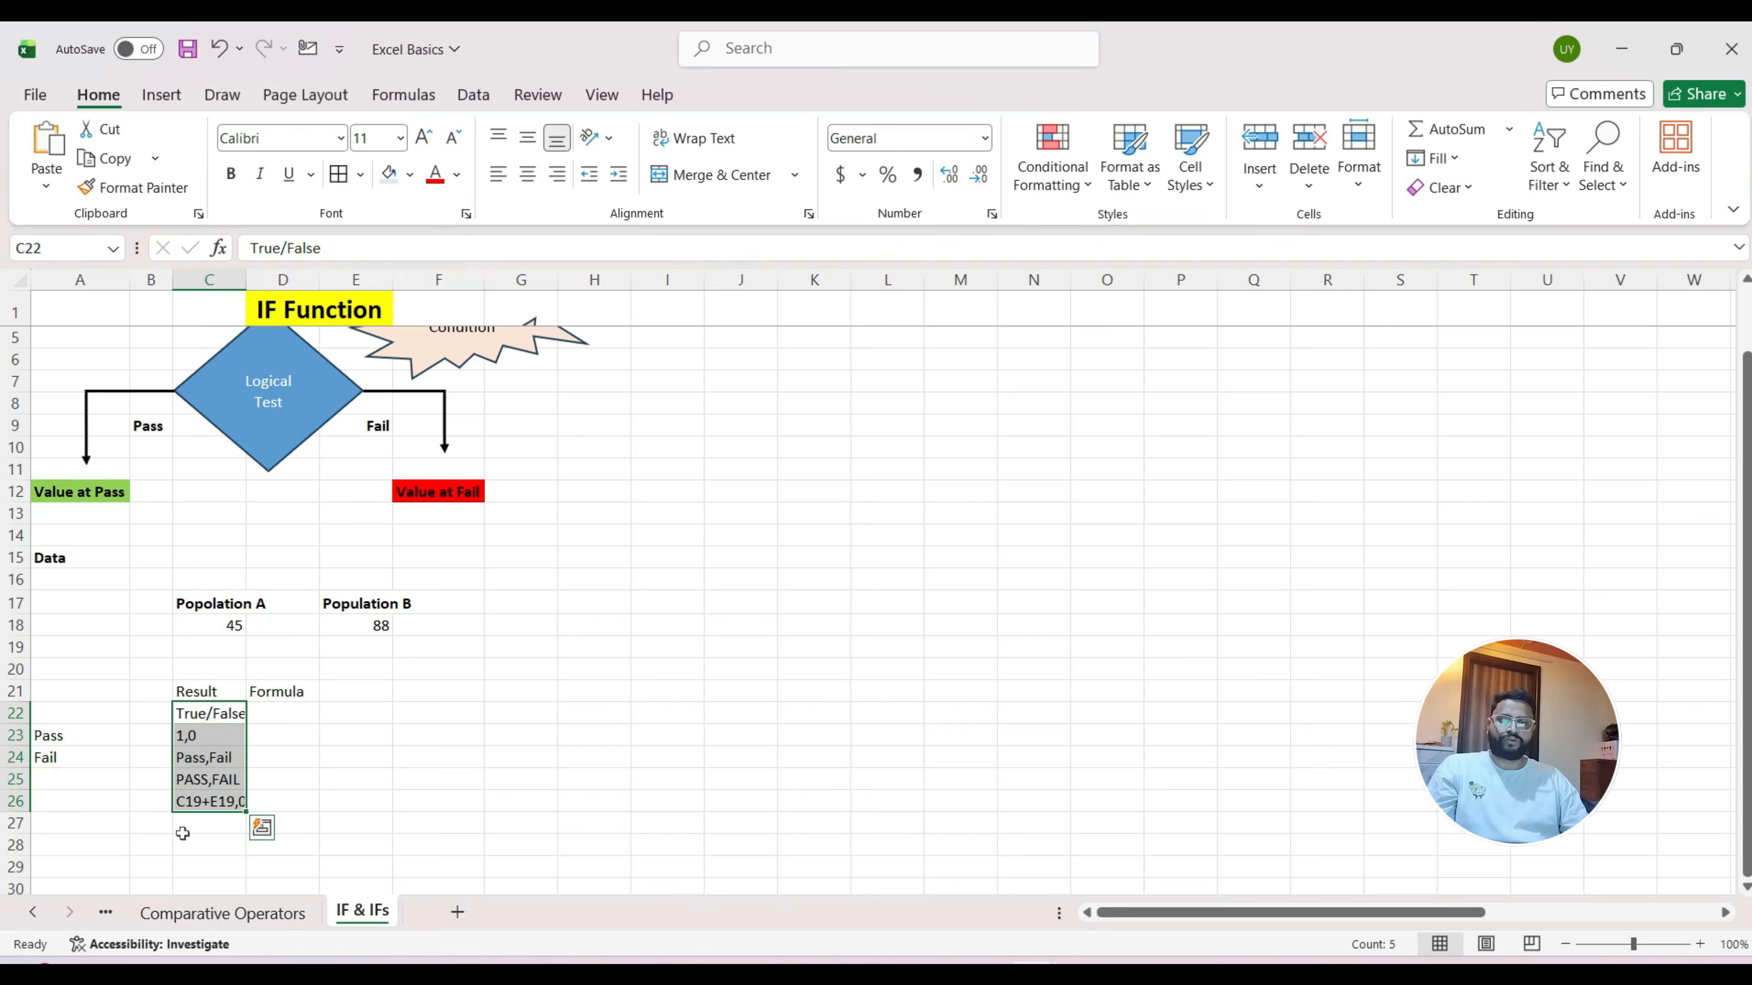
pyautogui.click(187, 843)
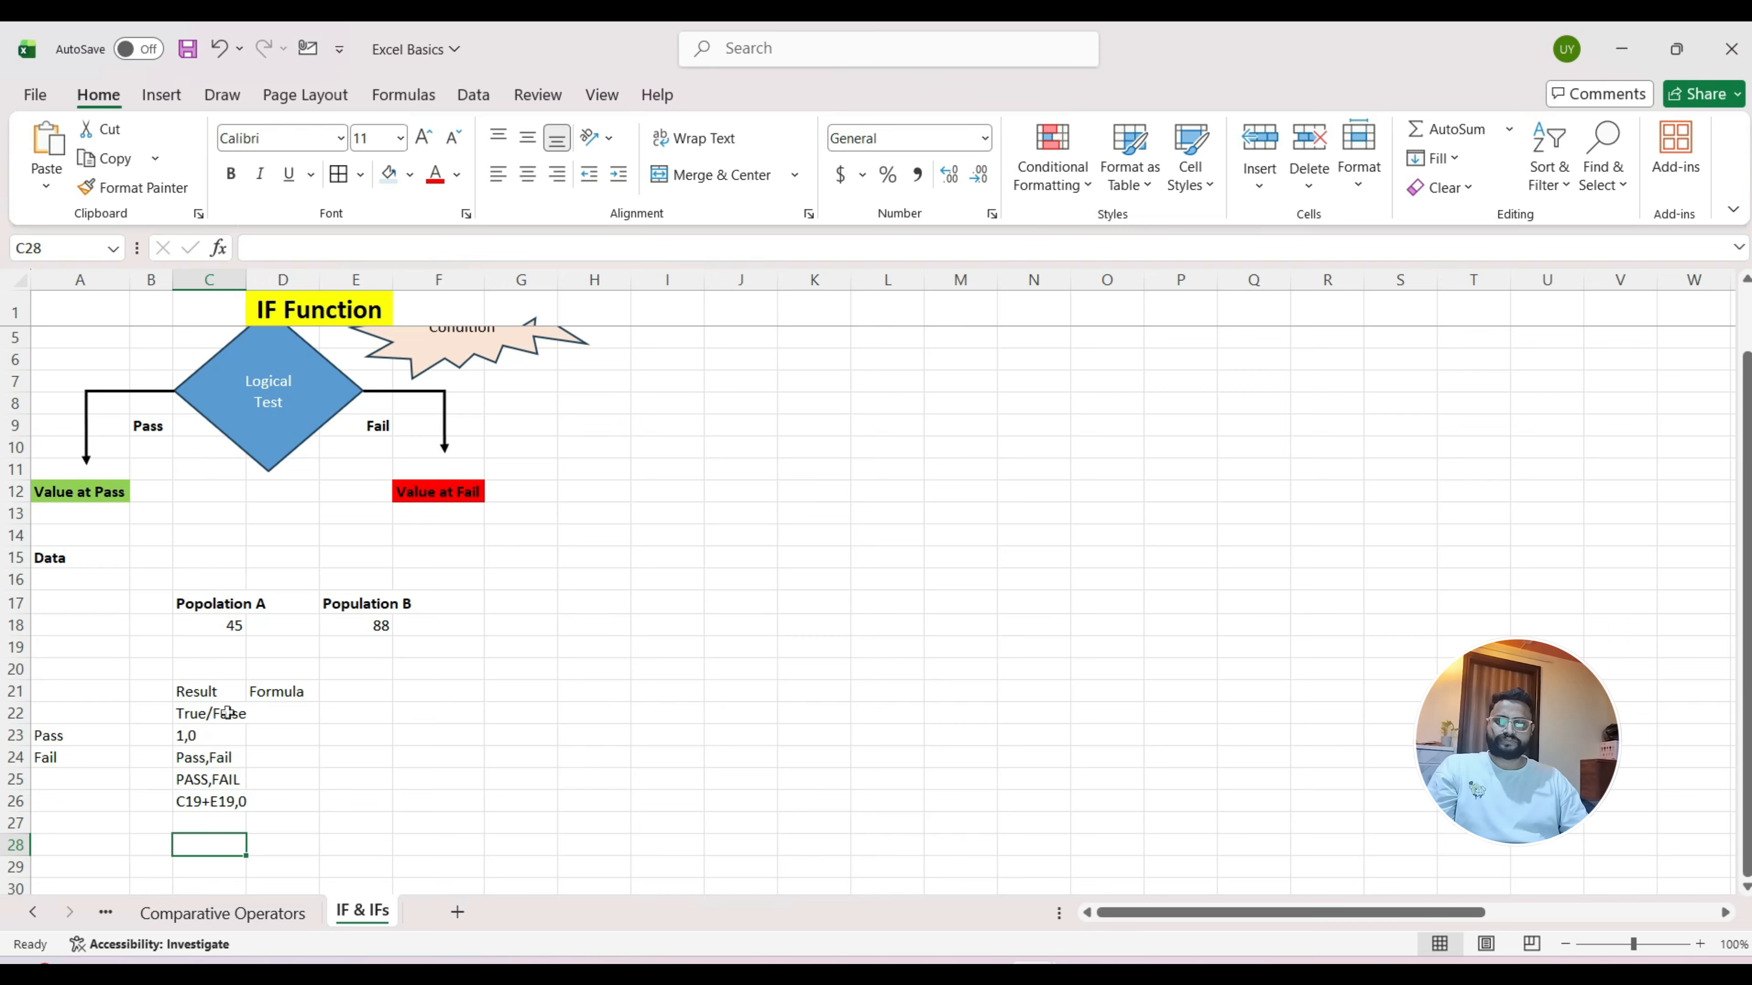
# Make the Result and Formula headers in C21:D21 bold.
pyautogui.press('Up')
pyautogui.press('Up')
pyautogui.press('Up')
pyautogui.press('Up')
pyautogui.moveTo(207, 690); pyautogui.dragTo(268, 691)
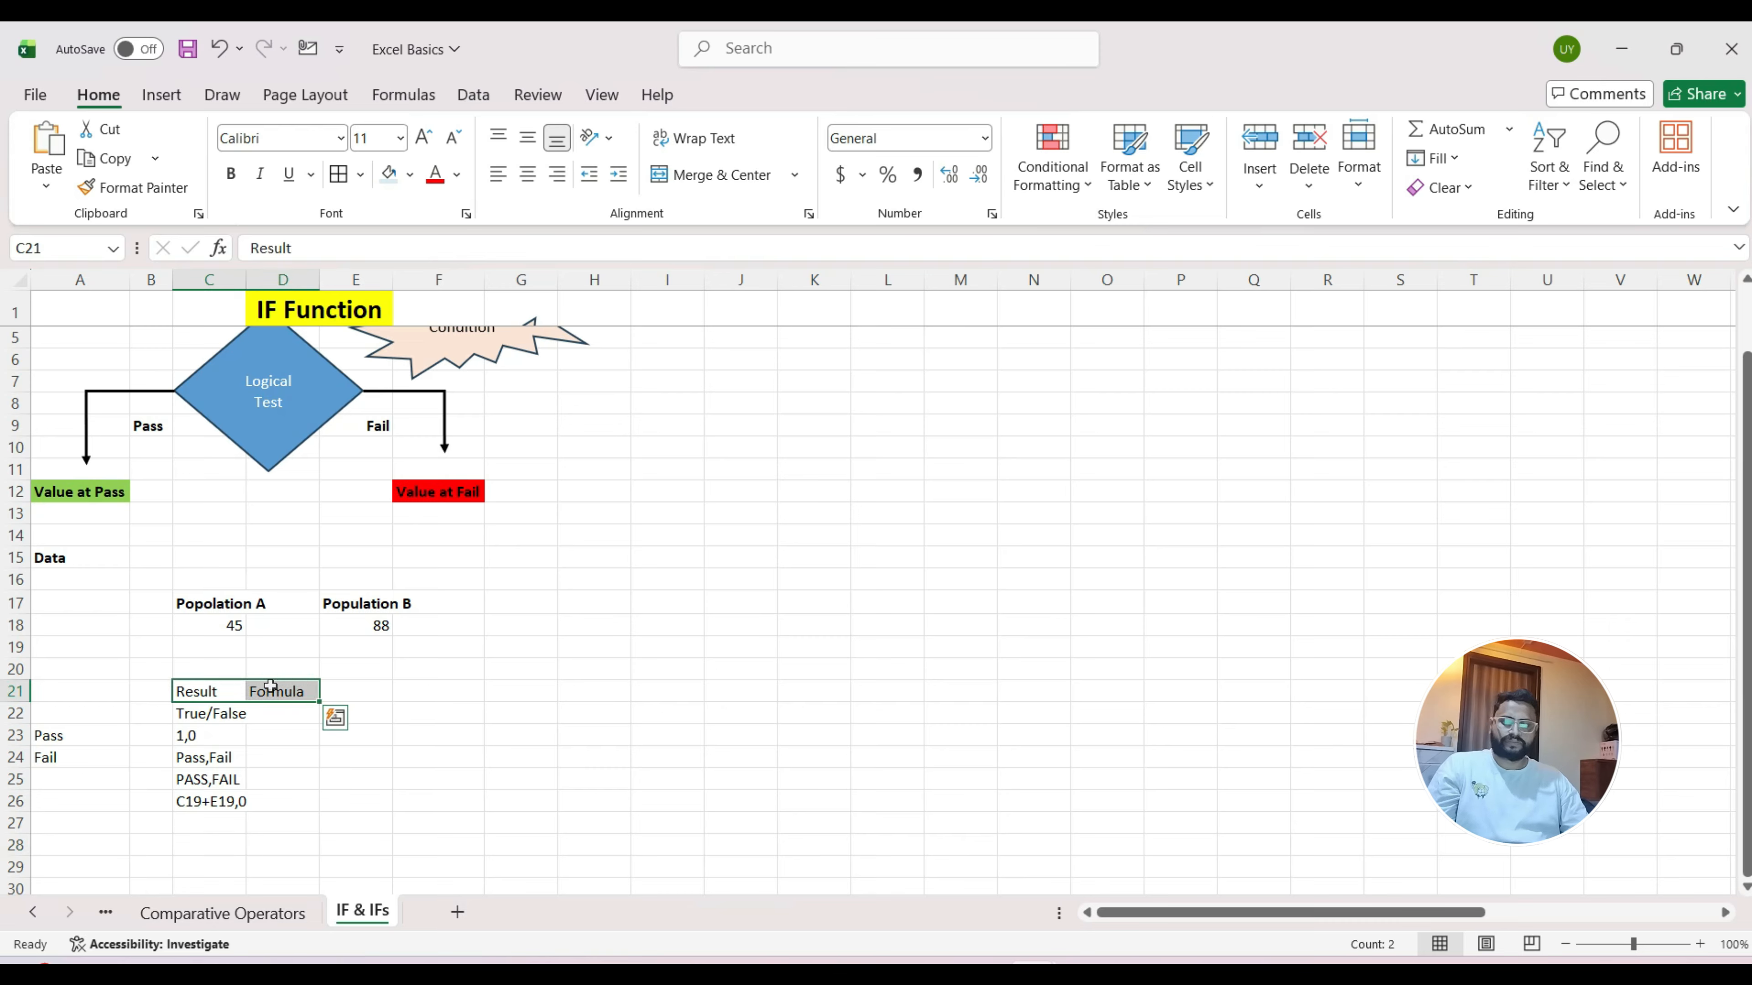
pyautogui.hotkey('ctrl', 'b')
# Enter the formula =C18>E18 in D22 to compare Population A with Population B.
pyautogui.click(279, 713)
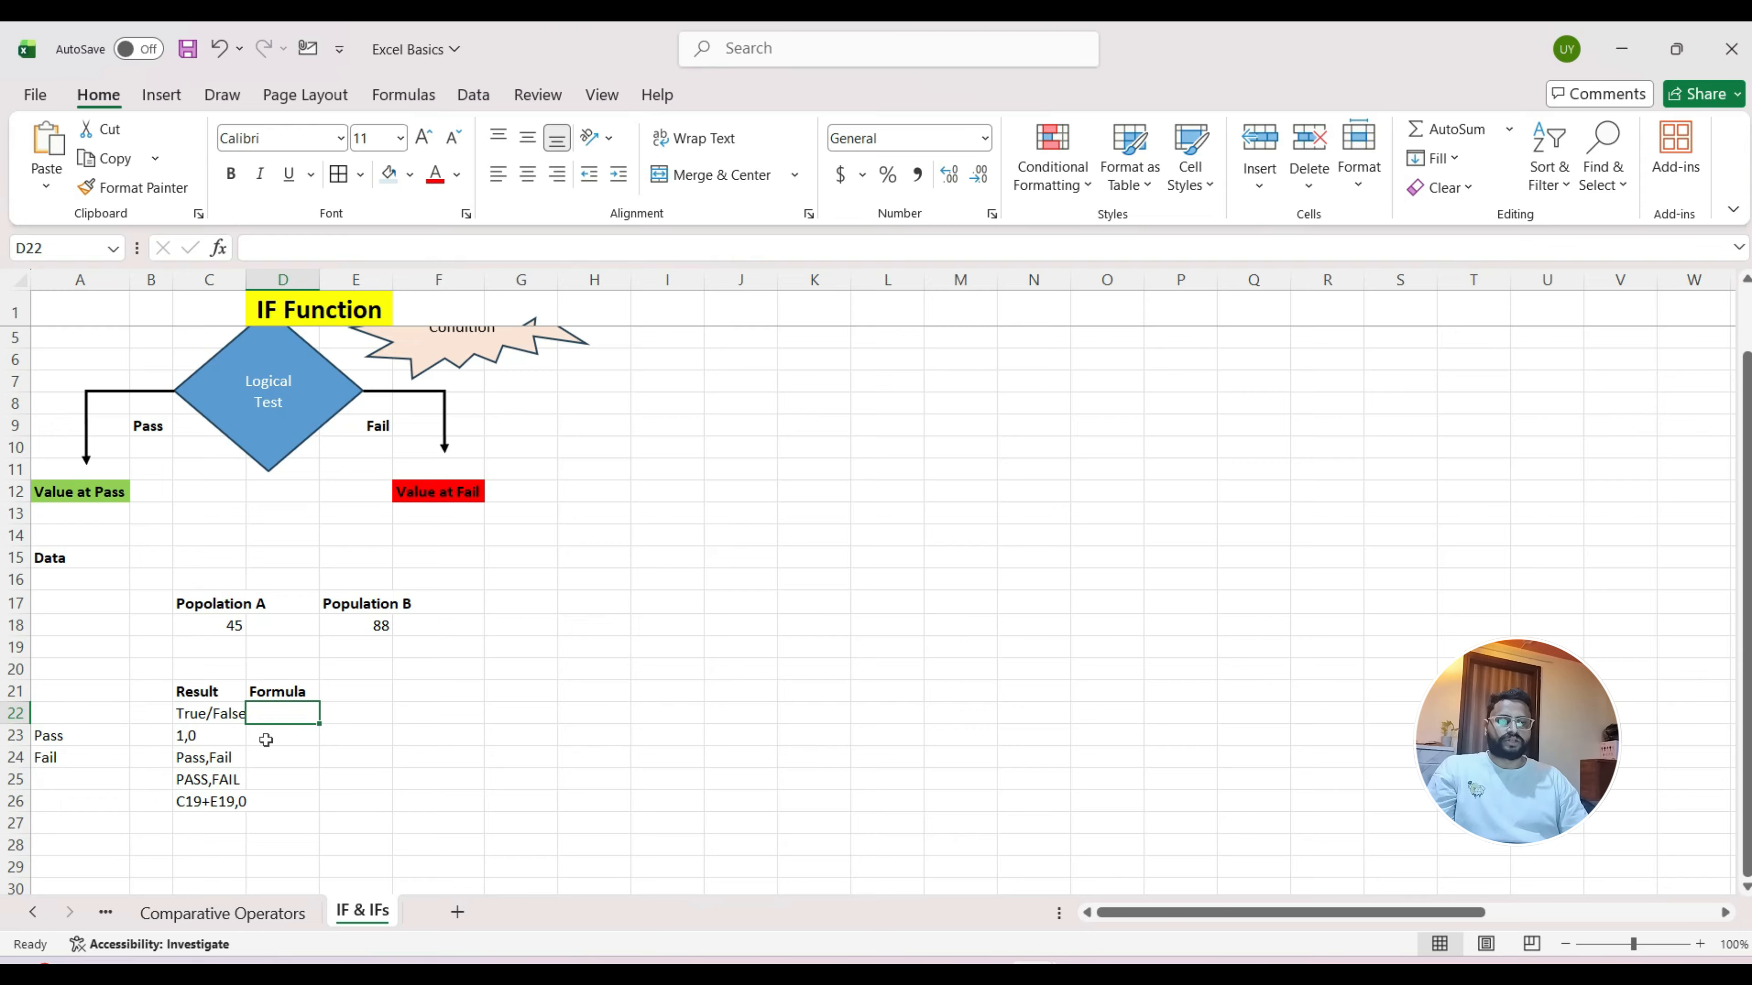
pyautogui.write('=')
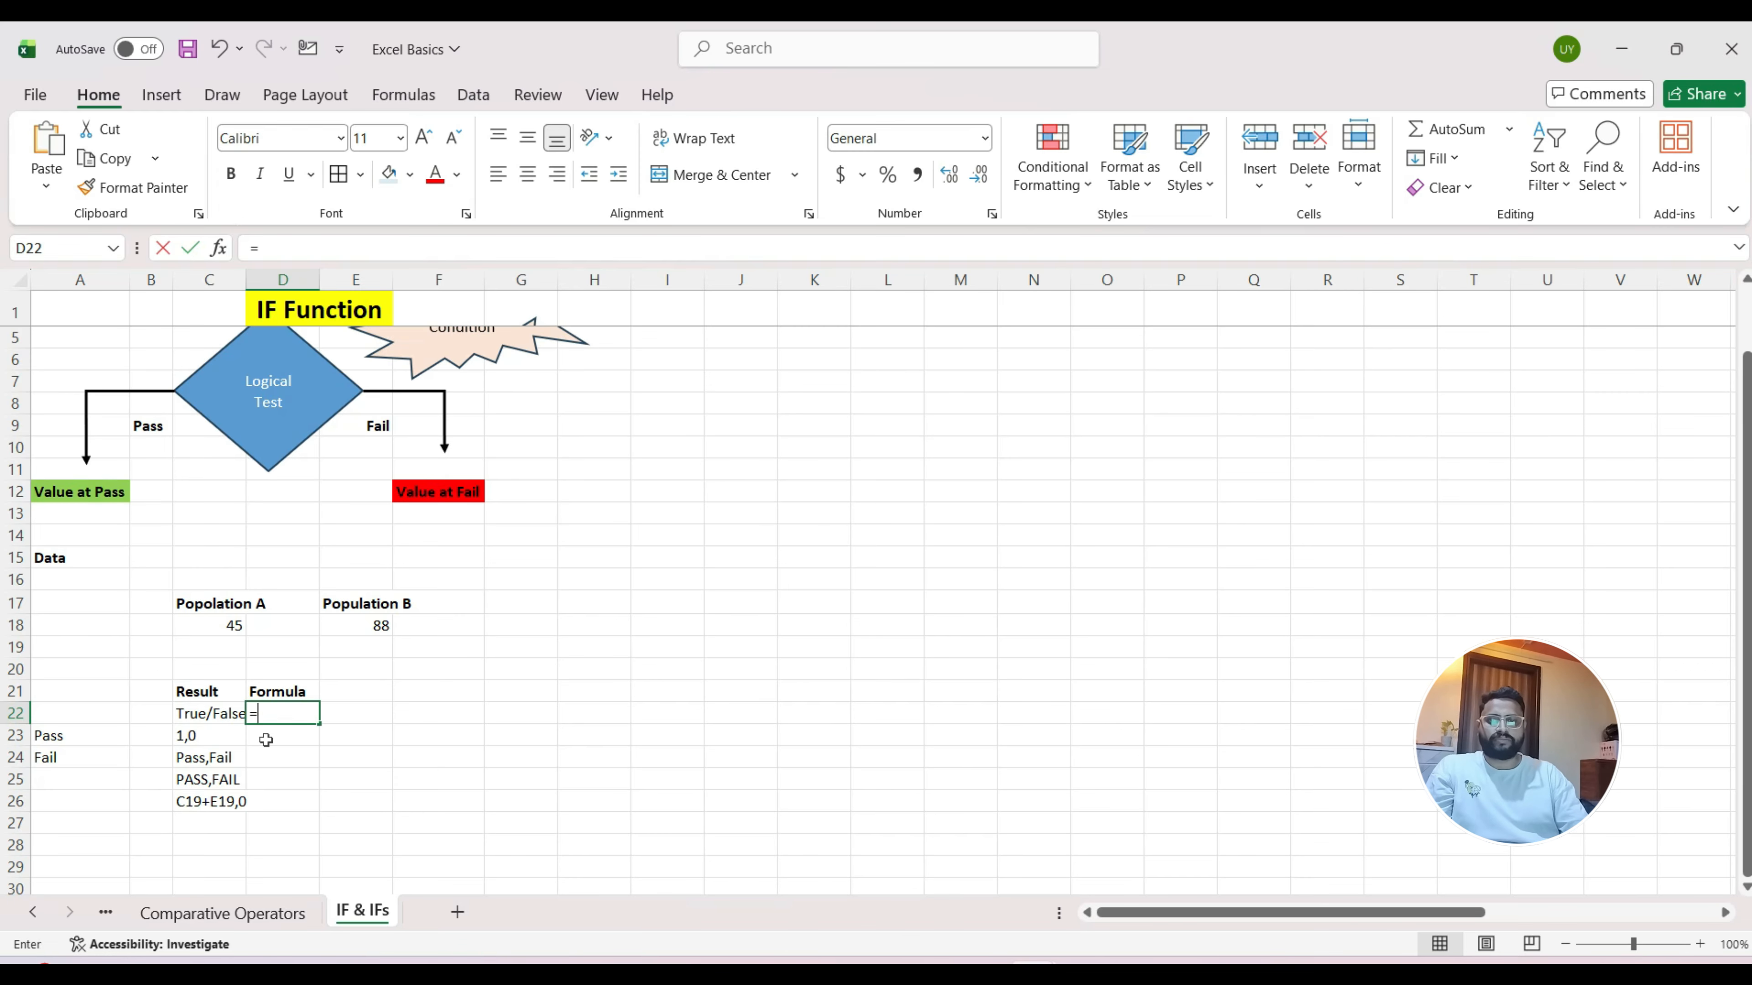
pyautogui.press('Left')
pyautogui.press('Up')
pyautogui.press('Up')
pyautogui.press('Up')
pyautogui.press('Up')
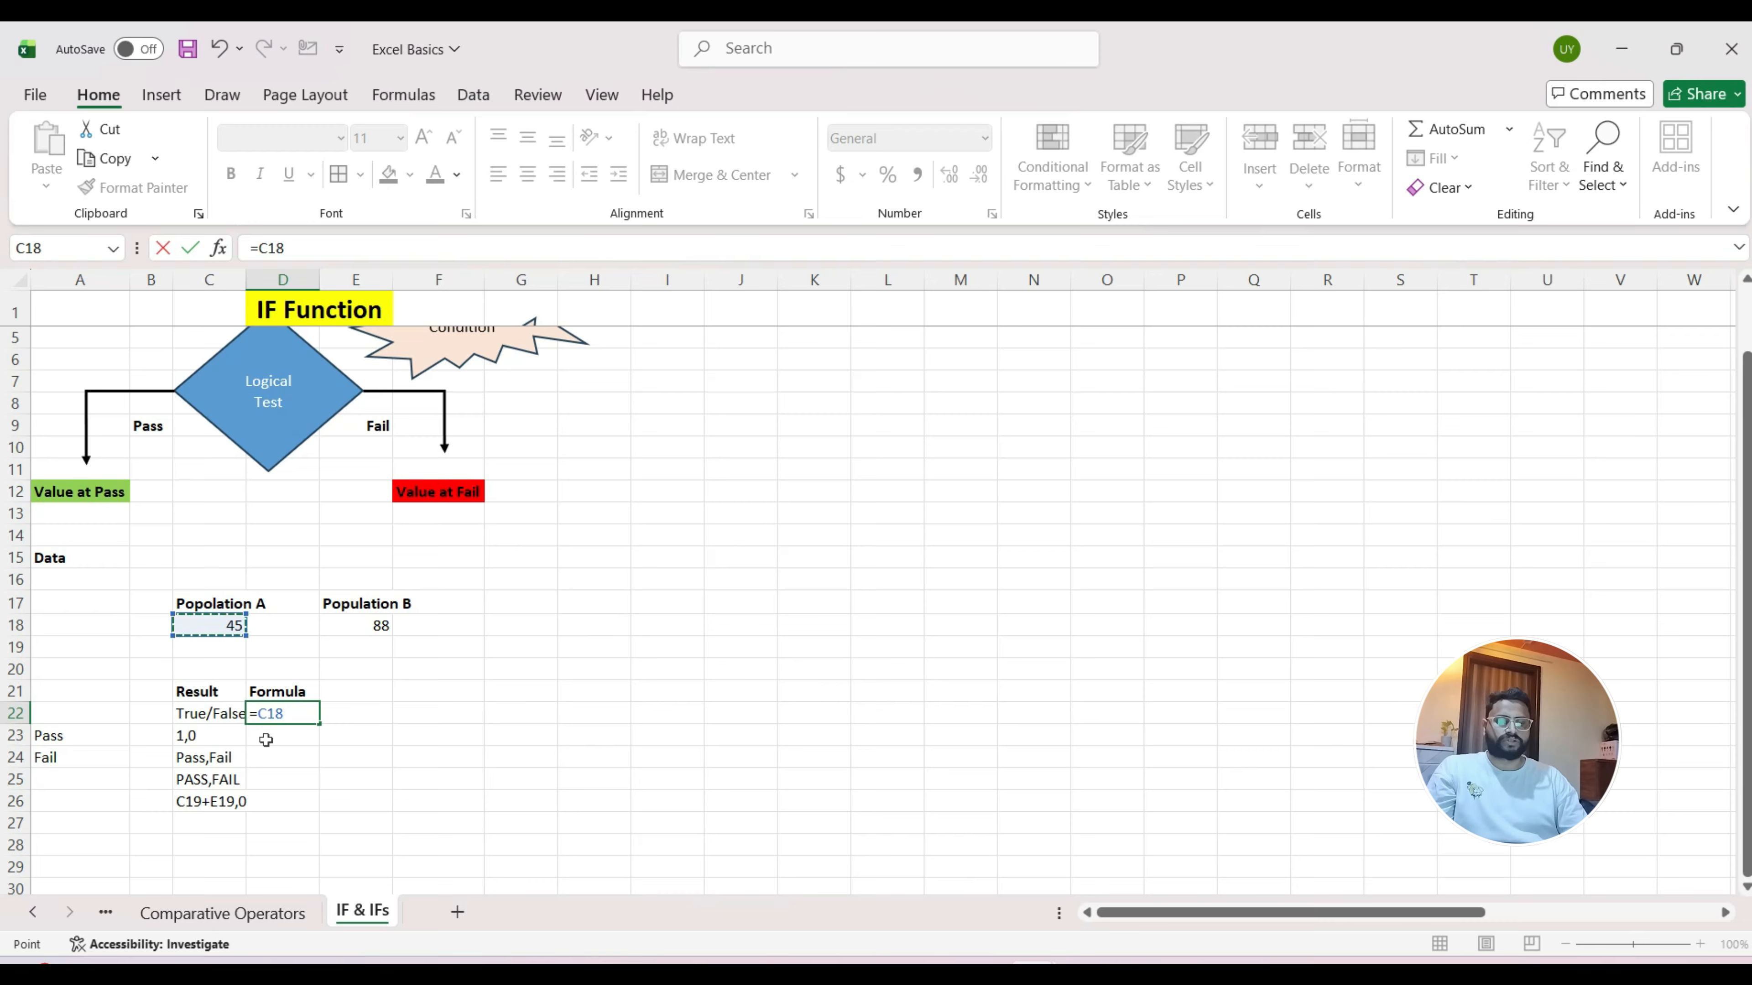
pyautogui.write('>')
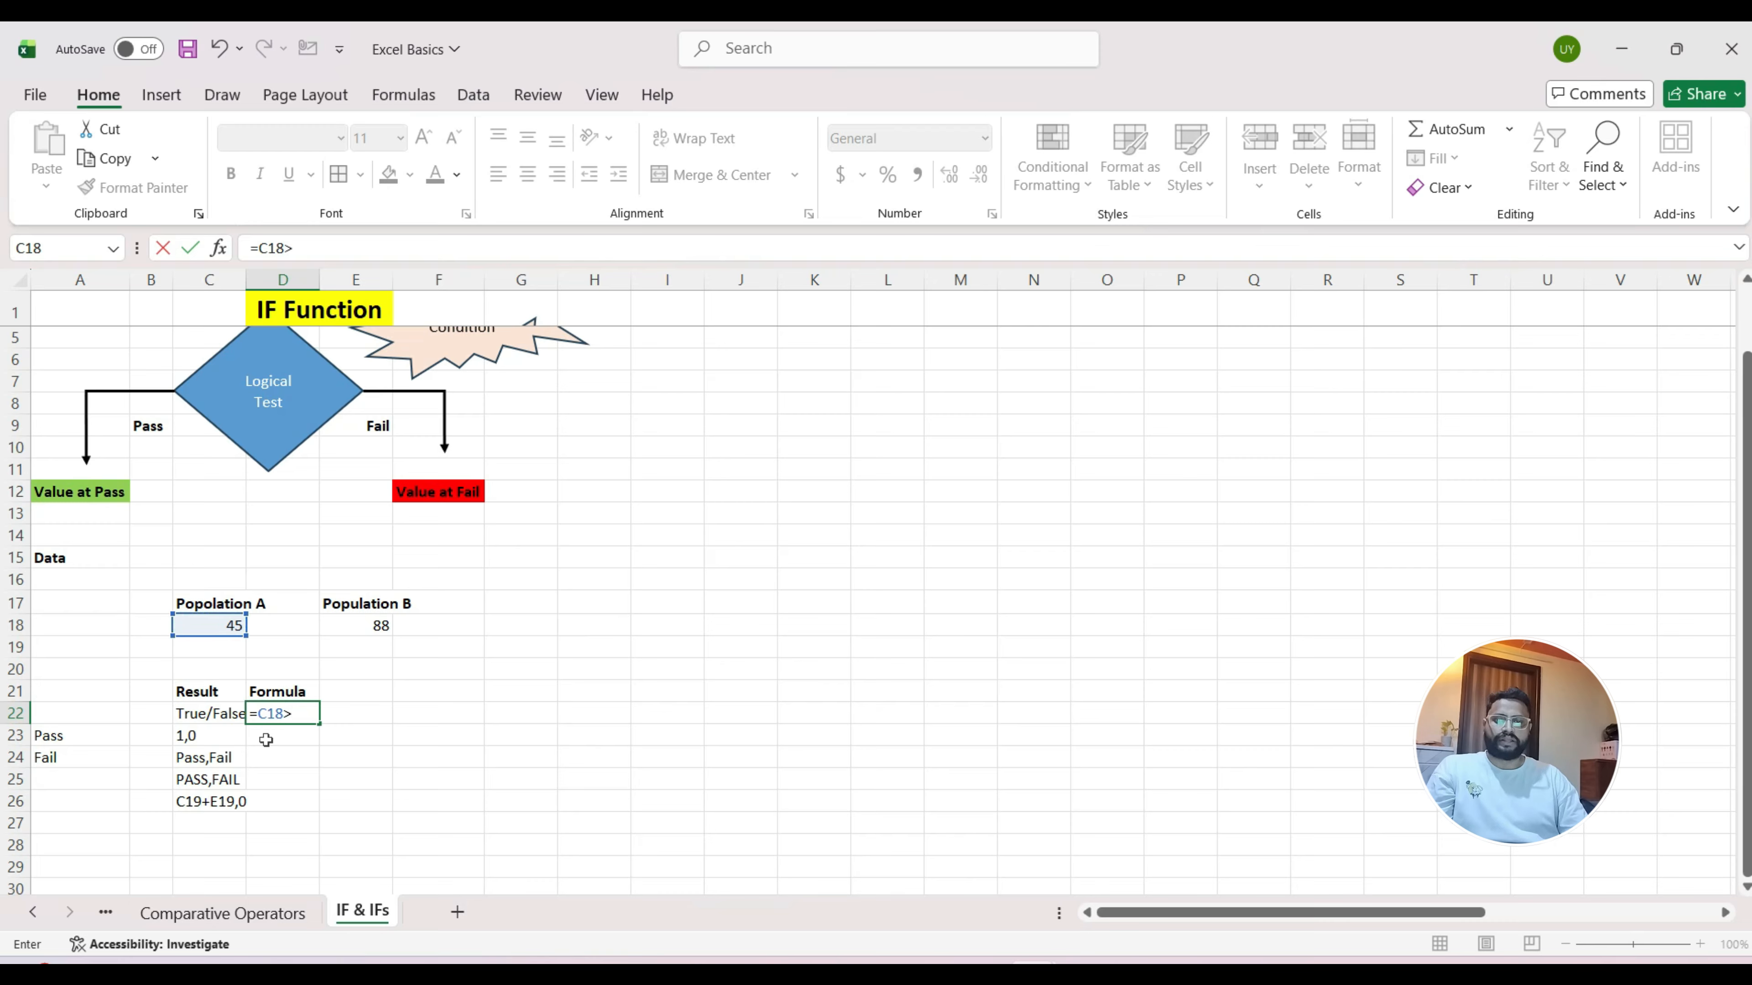
pyautogui.press('Up')
pyautogui.press('Up')
pyautogui.press('Up')
pyautogui.press('Right')
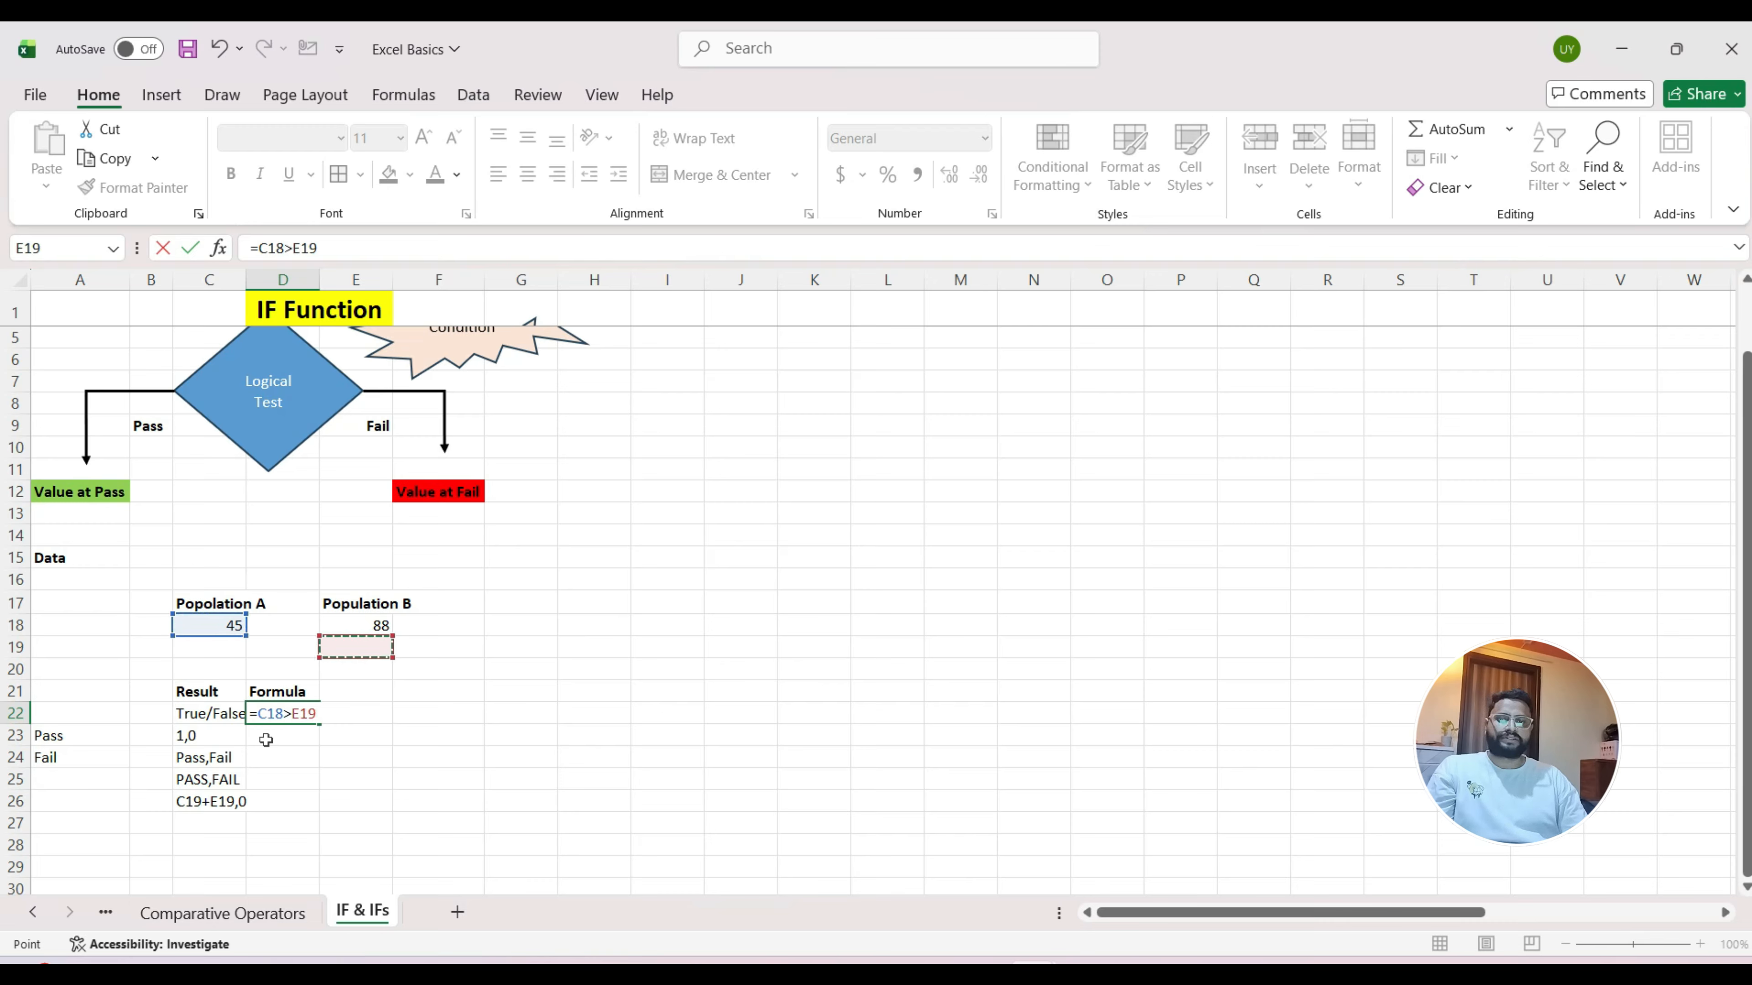
pyautogui.press('Up')
pyautogui.press('Return')
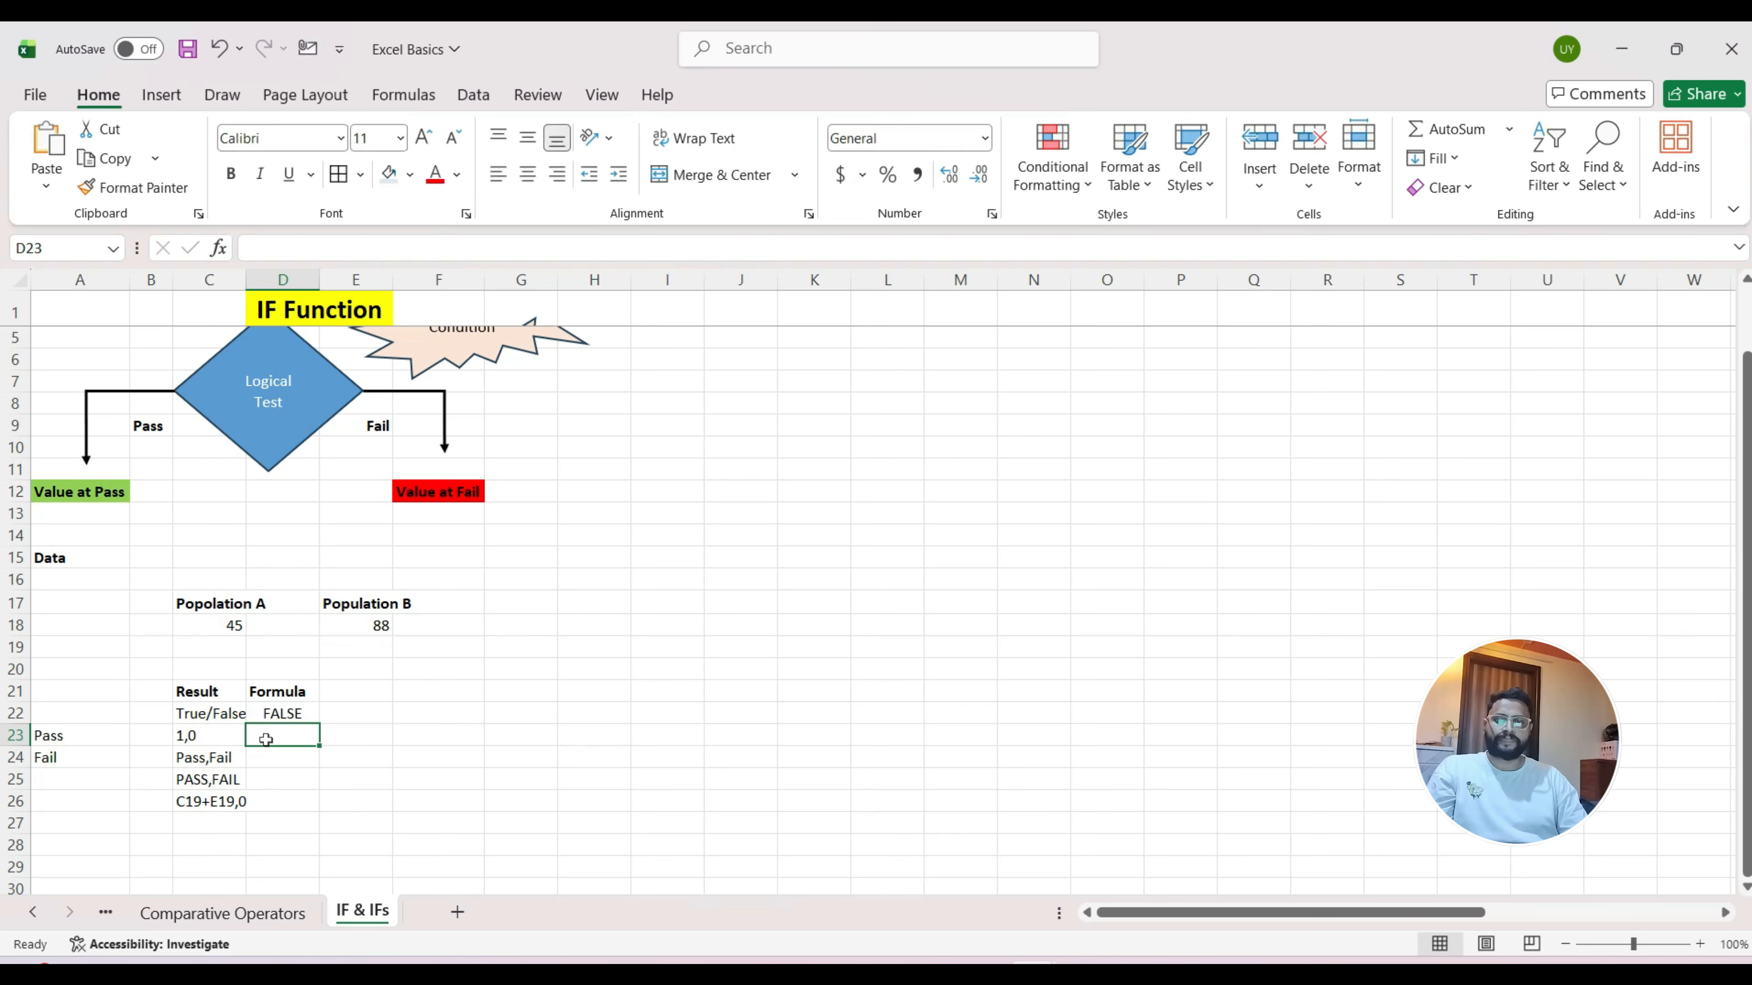
# Examine the comparison formula in D22 alongside the True/False and 1,0 result types in column C.
pyautogui.press('Up')
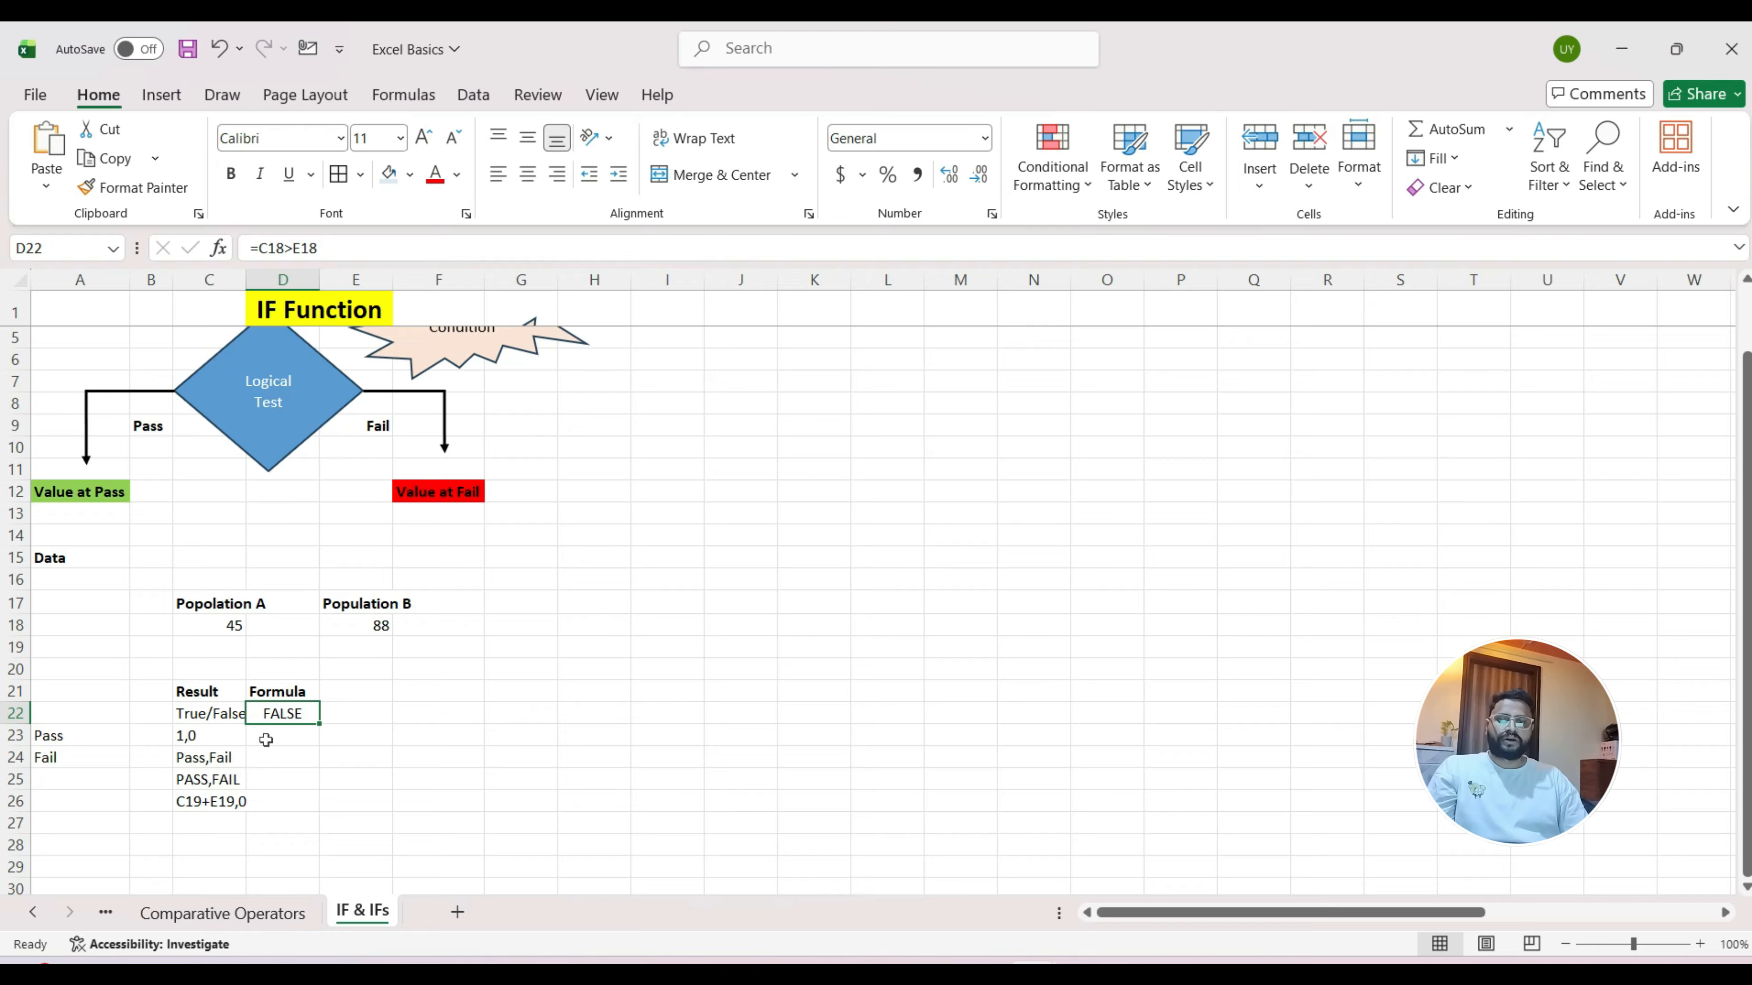
pyautogui.press('Left')
pyautogui.press('Right')
pyautogui.press('Left')
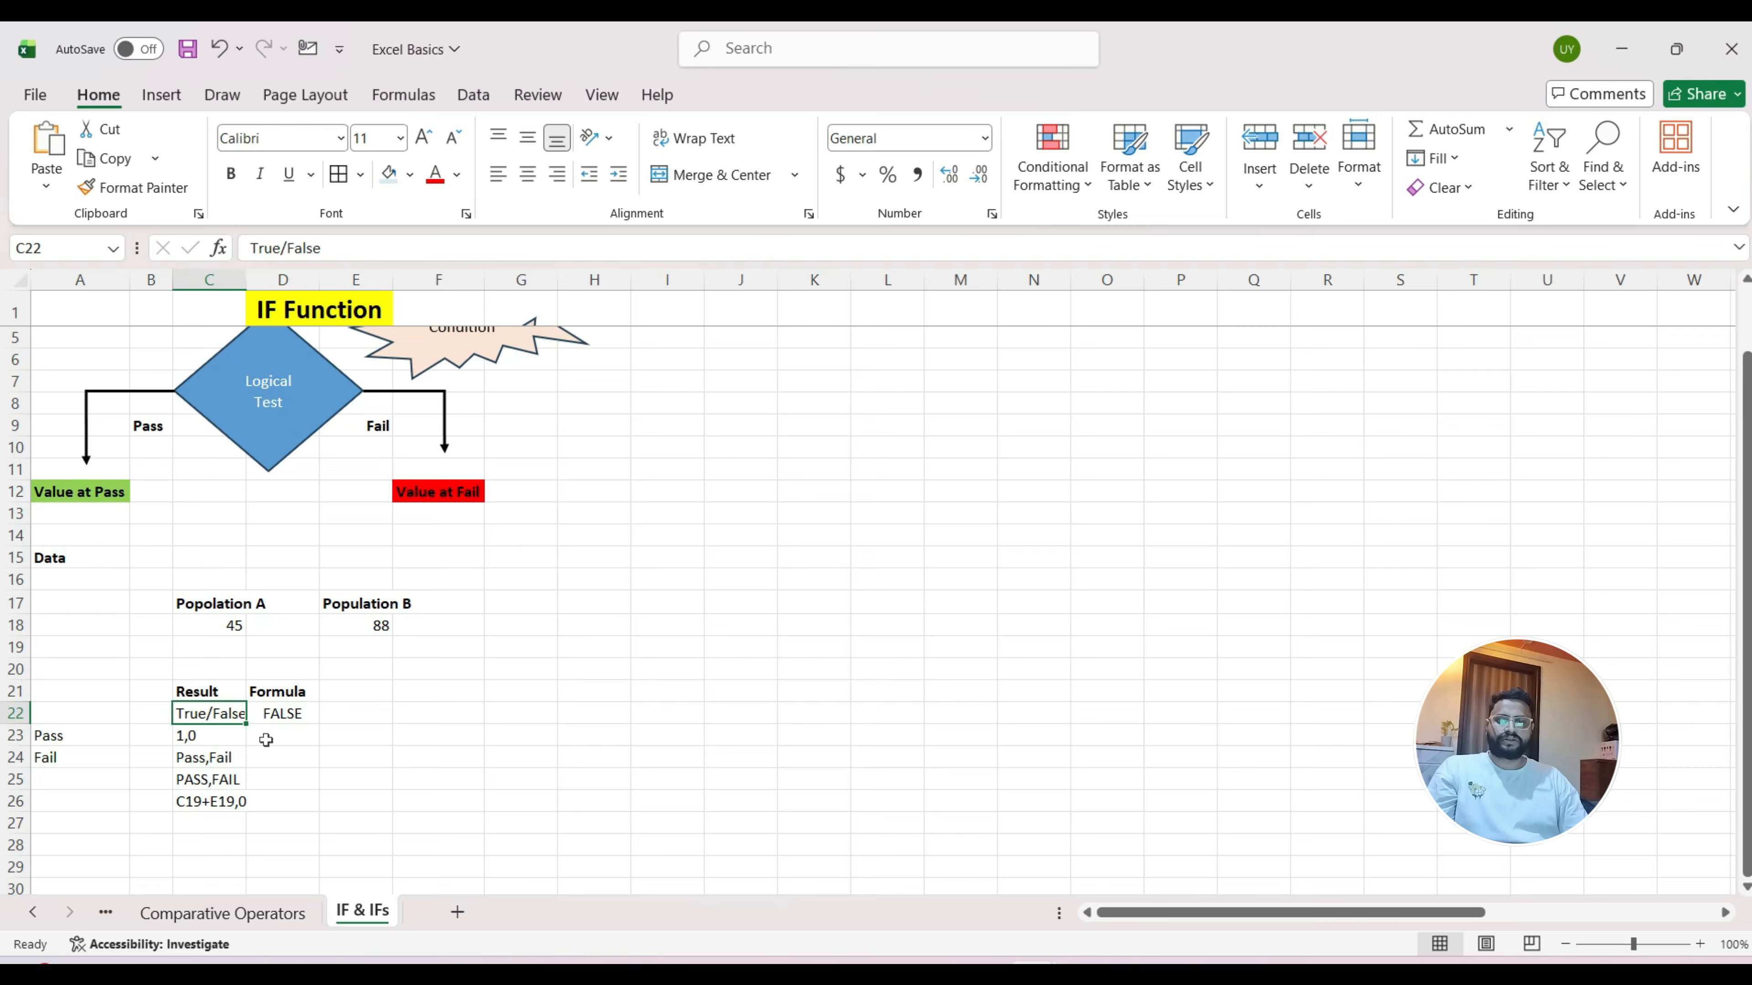
pyautogui.press('Right')
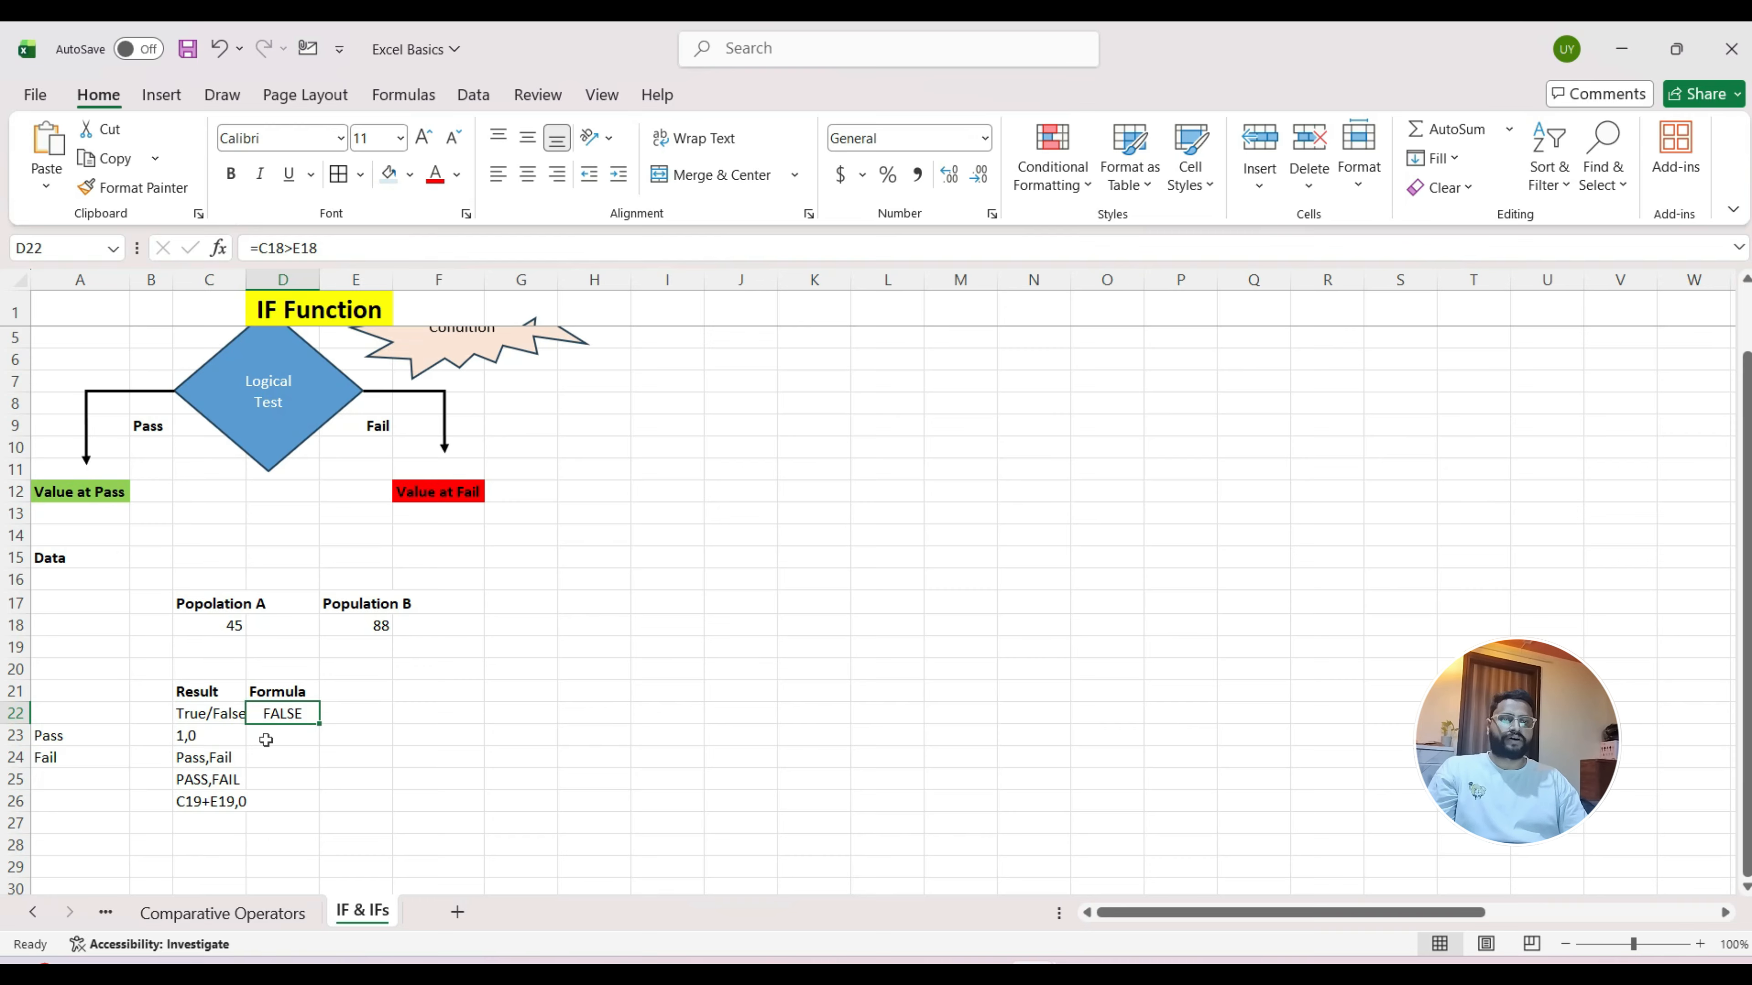
pyautogui.click(266, 740)
pyautogui.press('Up')
pyautogui.press('Left')
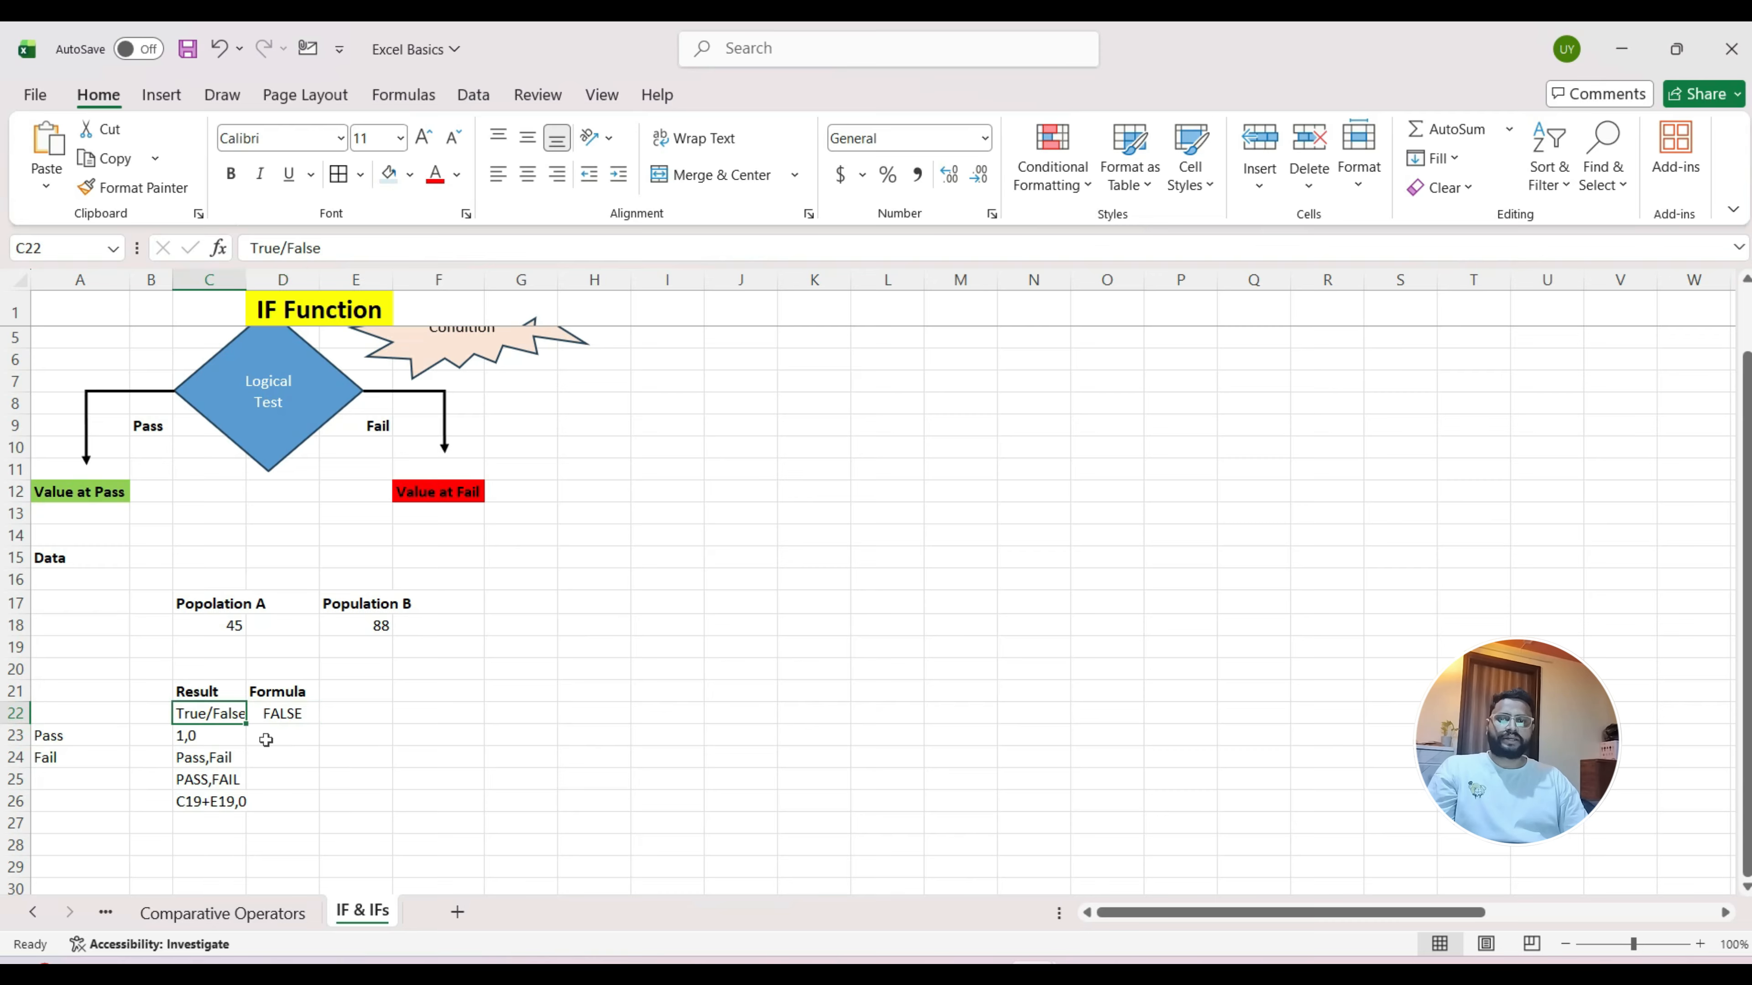
pyautogui.press('Right')
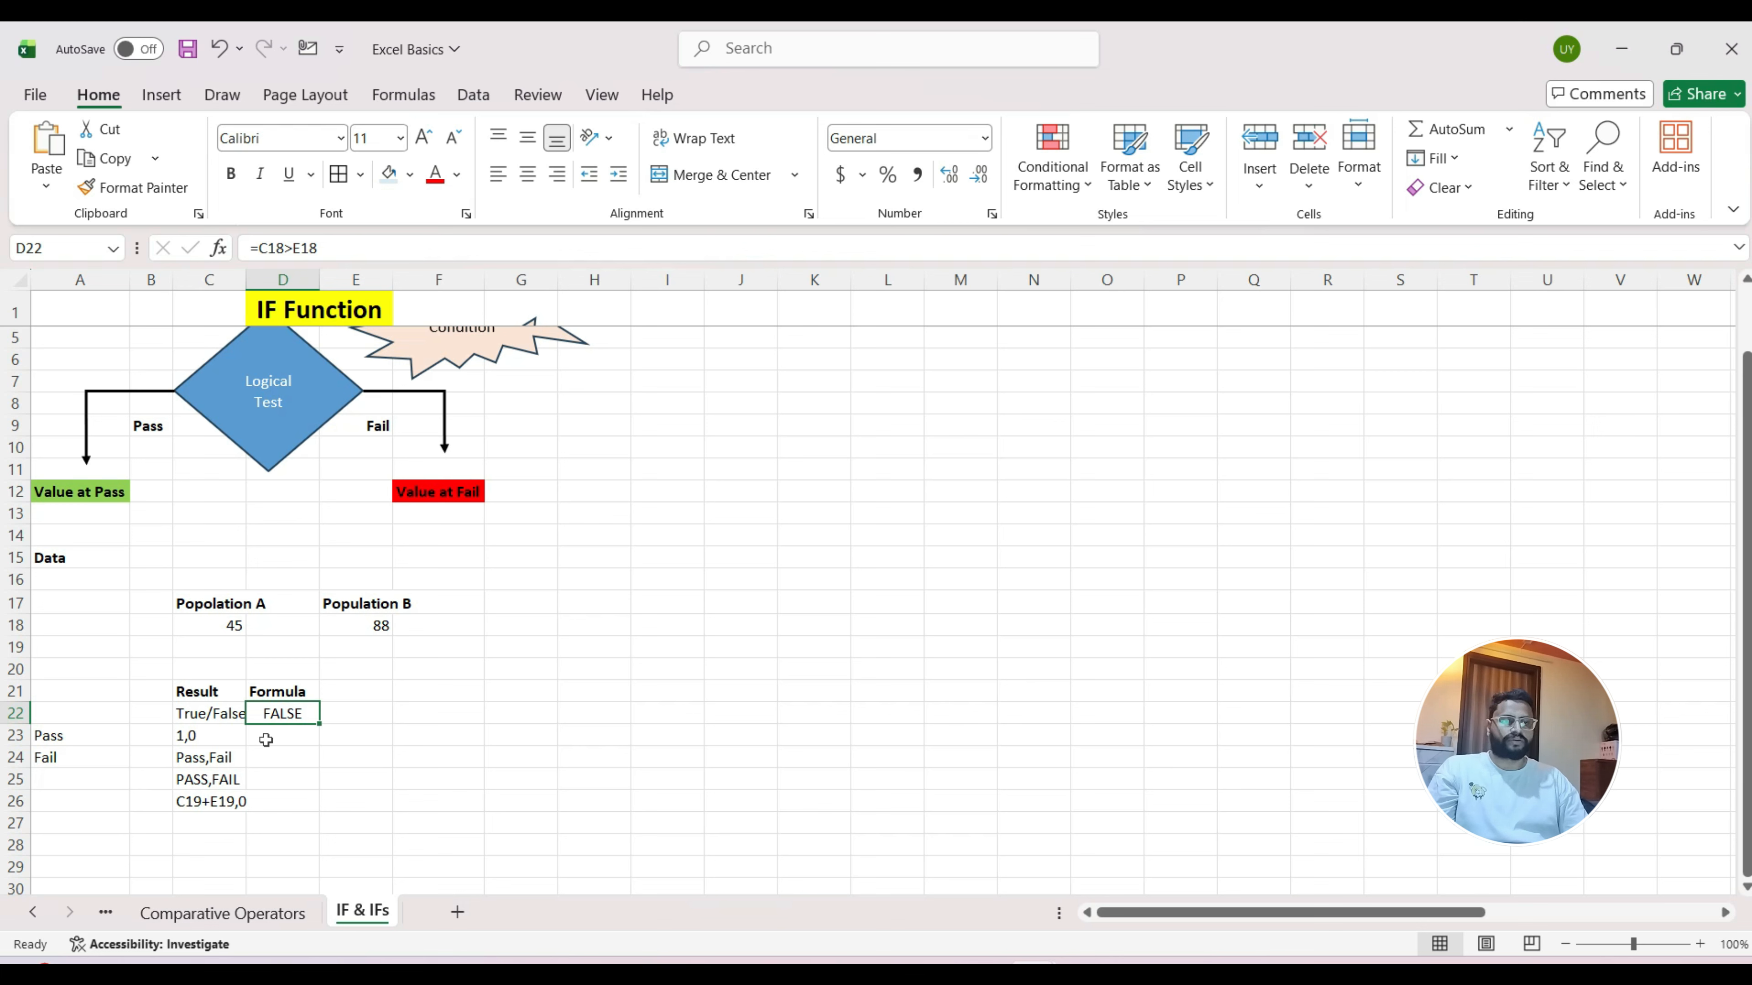
pyautogui.click(266, 740)
pyautogui.press('Left')
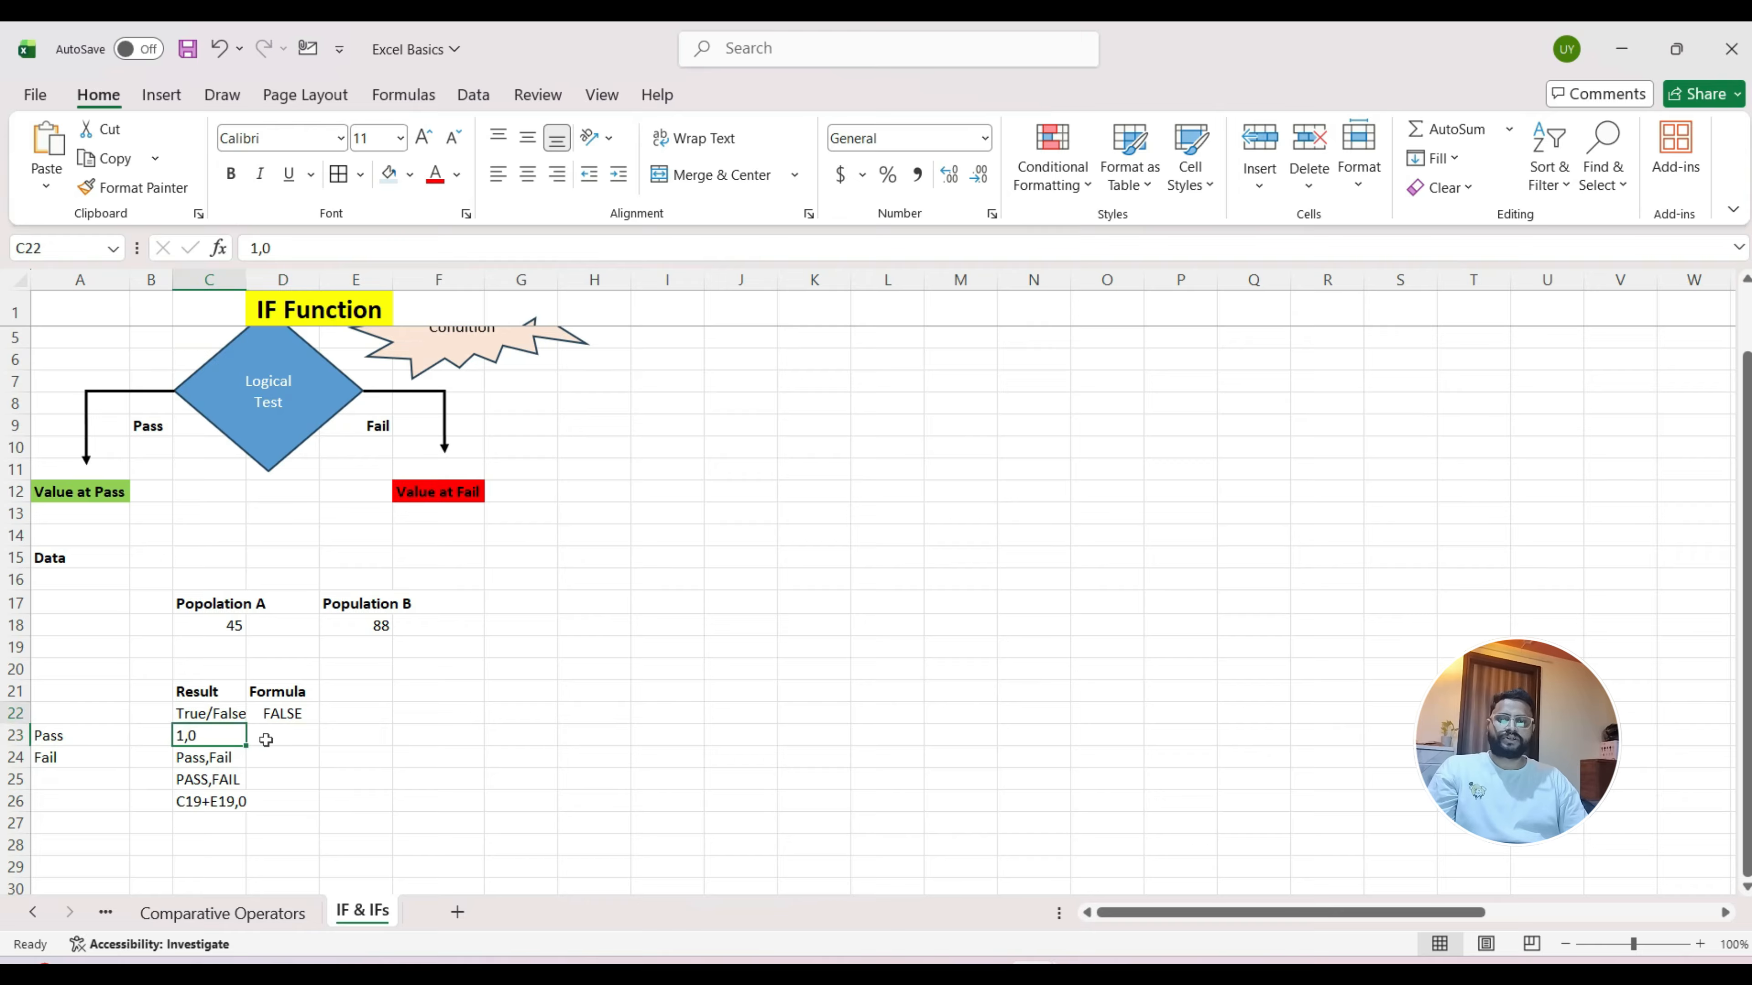
pyautogui.press('Up')
pyautogui.press('Down')
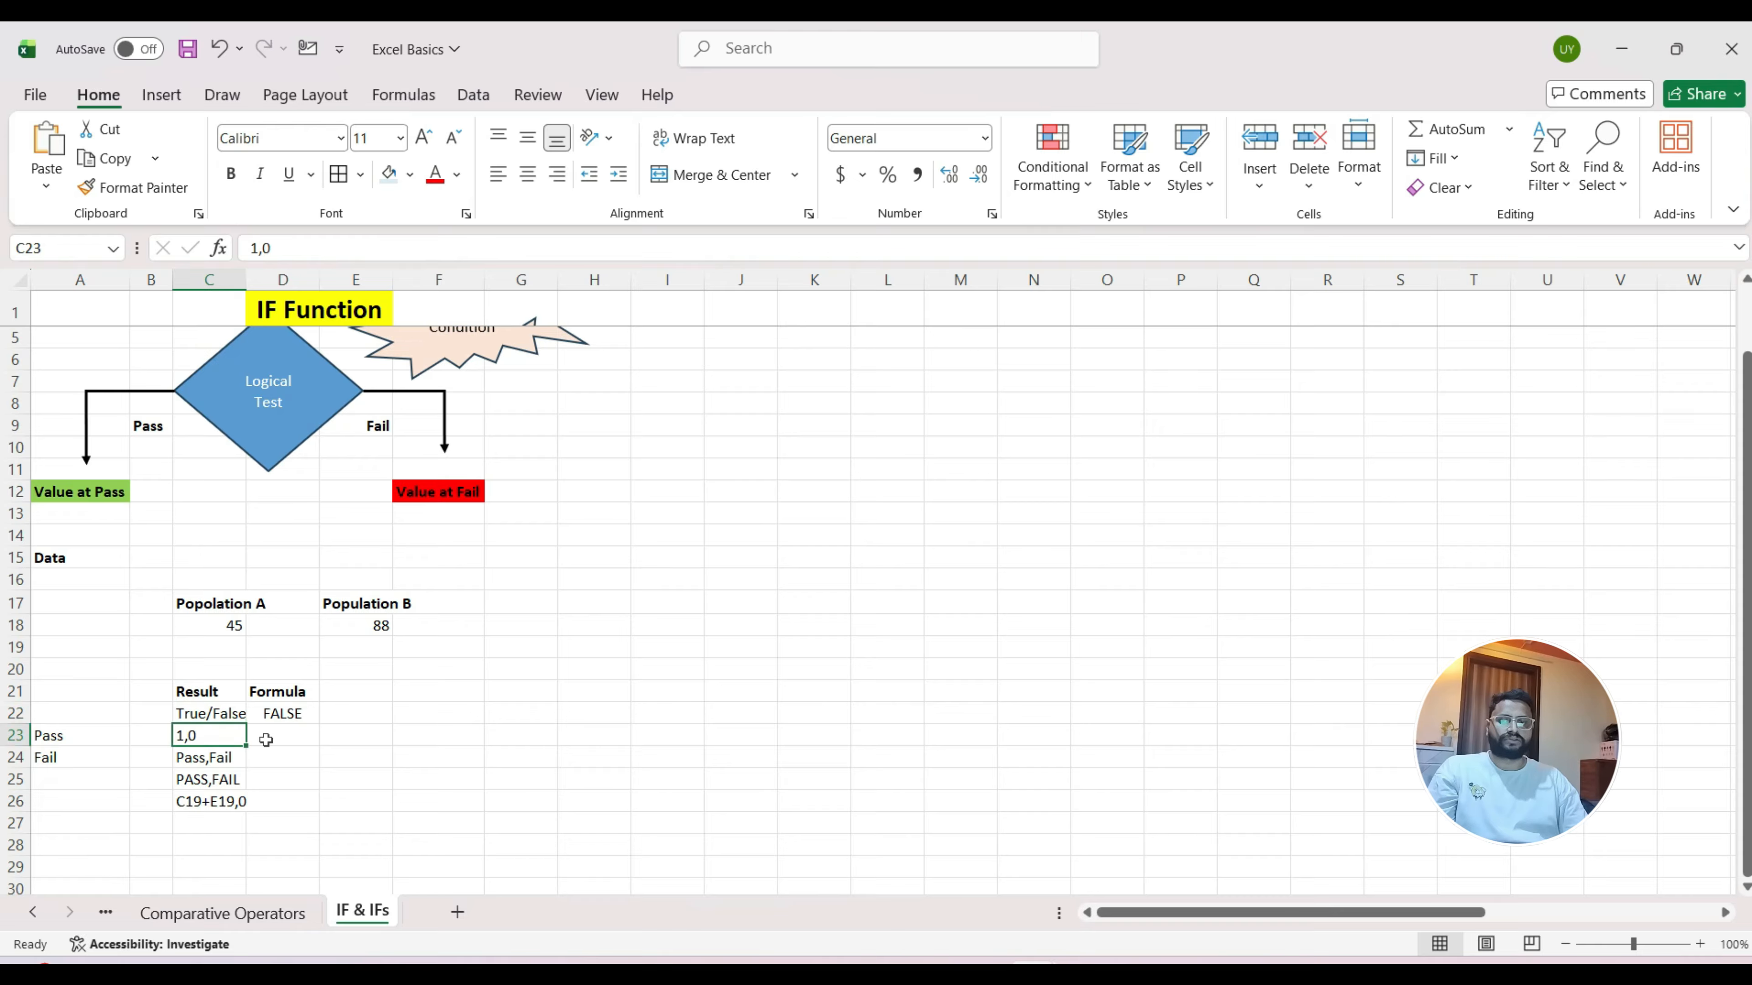
# Start an IF formula in D23, beside the 1,0 result type, with the logical test C18<E18.
pyautogui.press('Right')
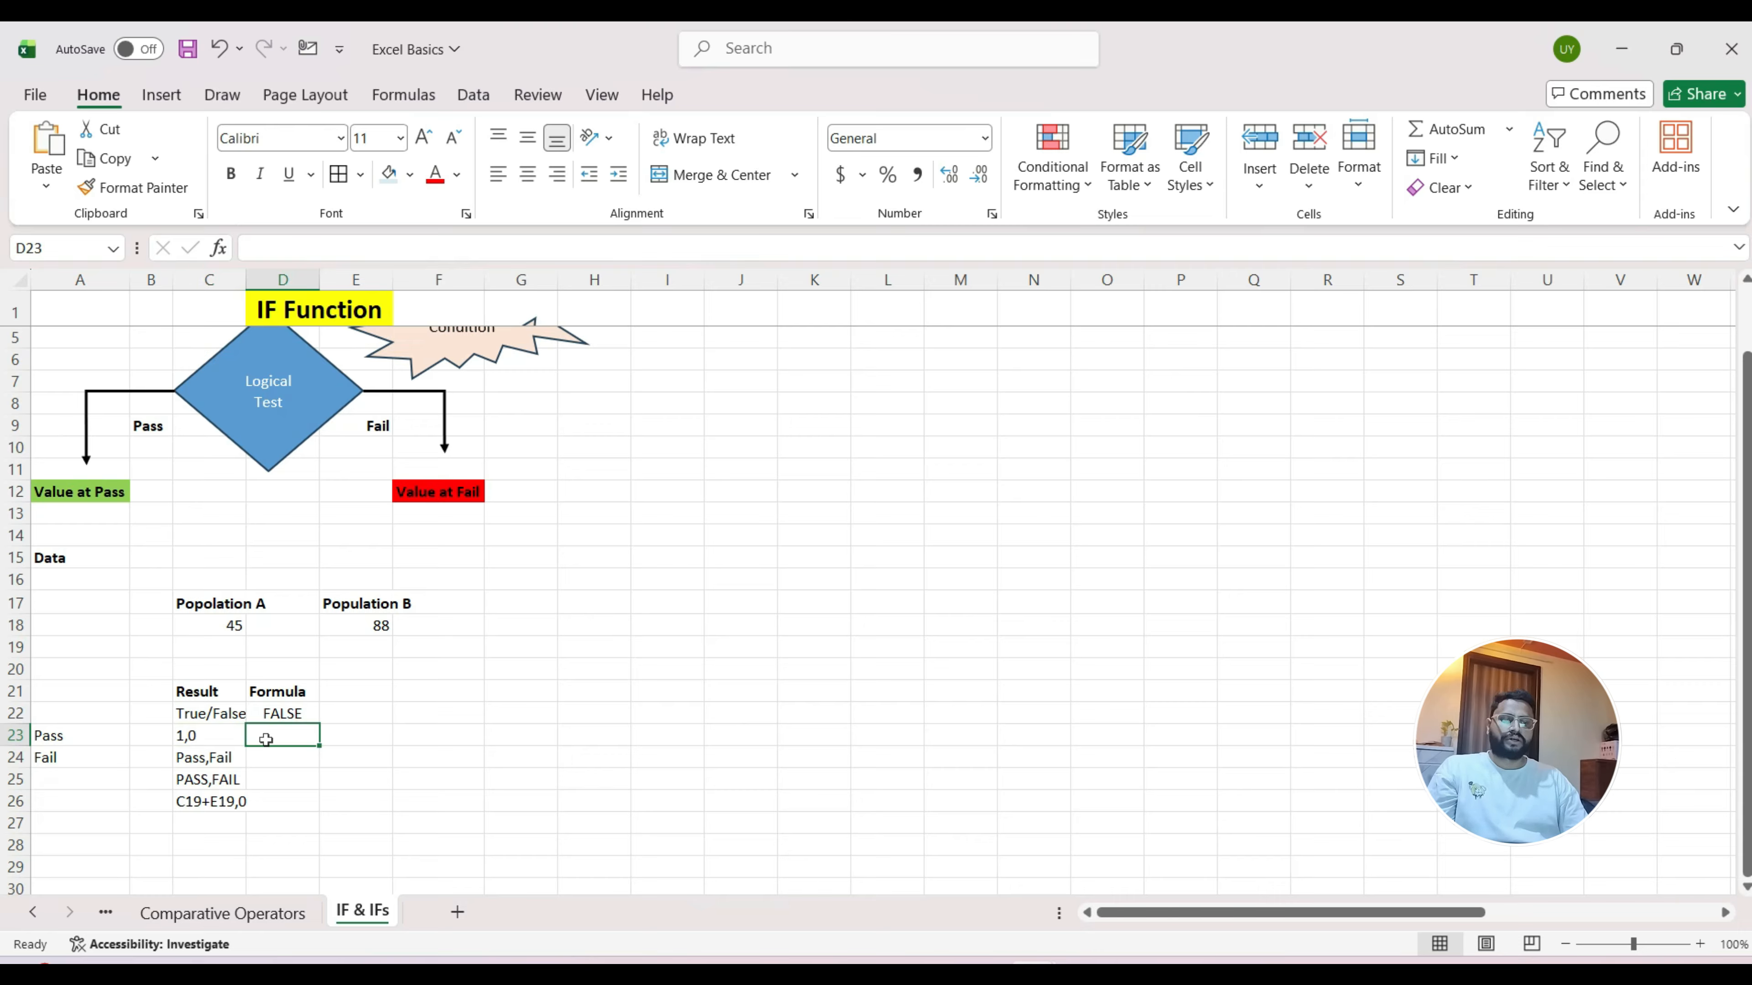
pyautogui.write('=')
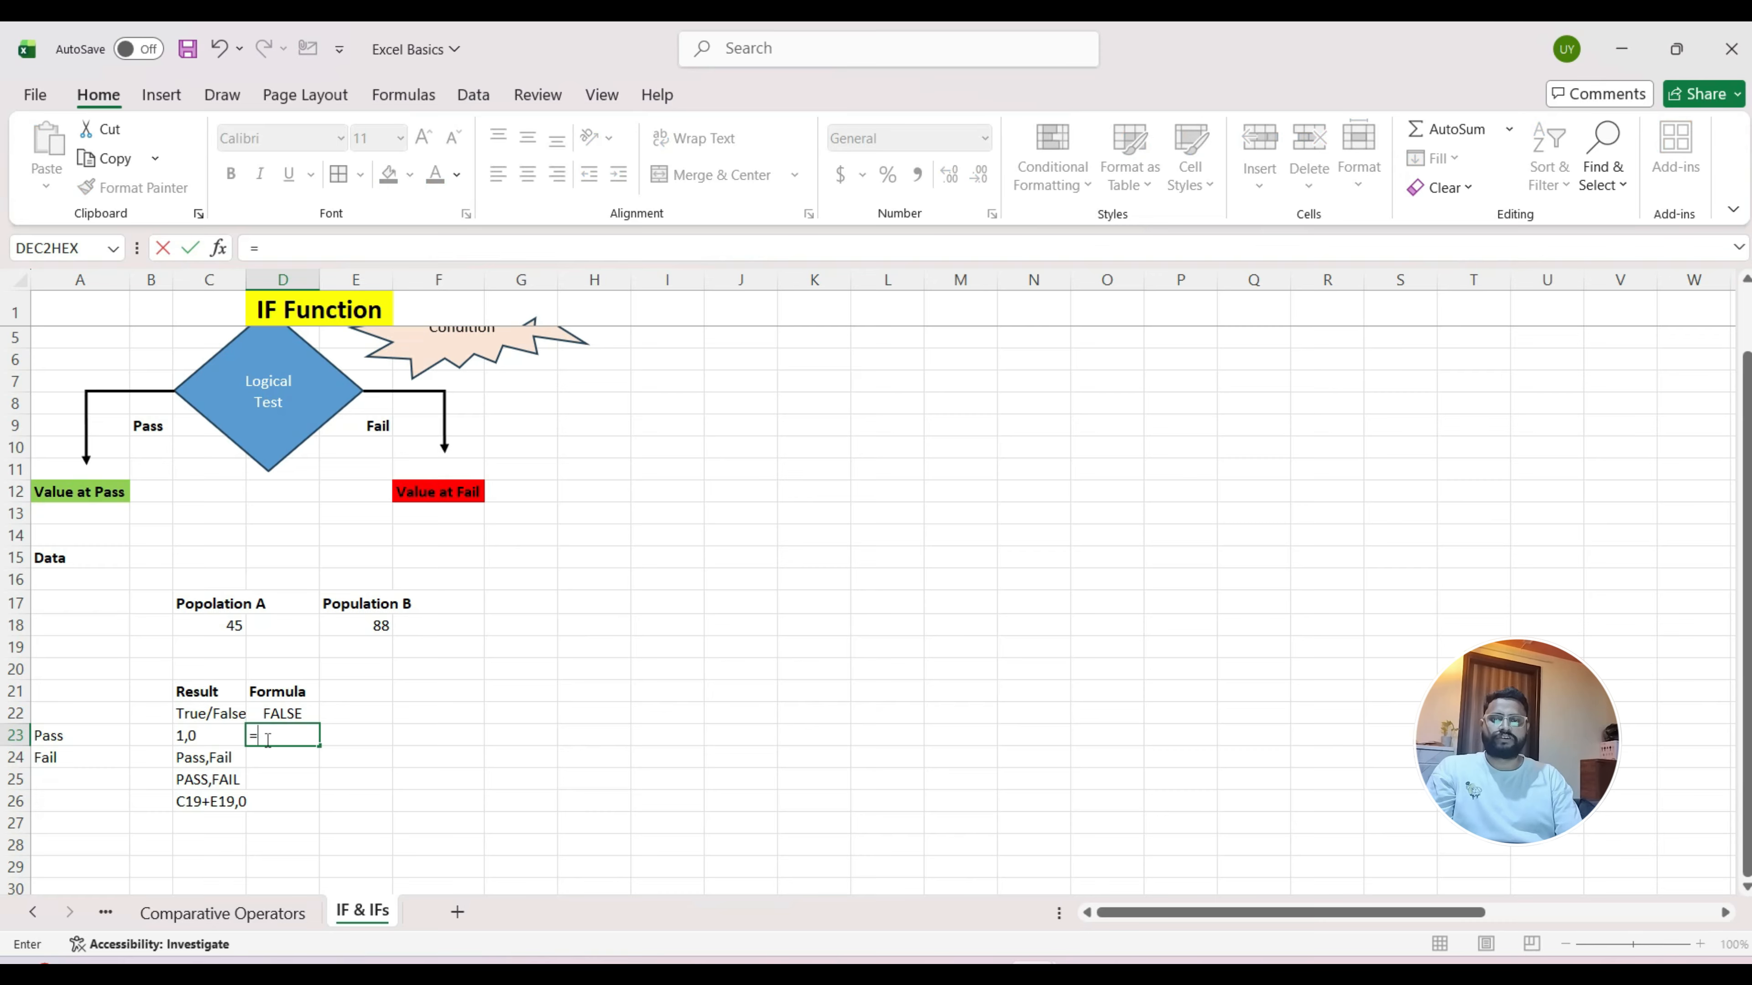
pyautogui.write('if')
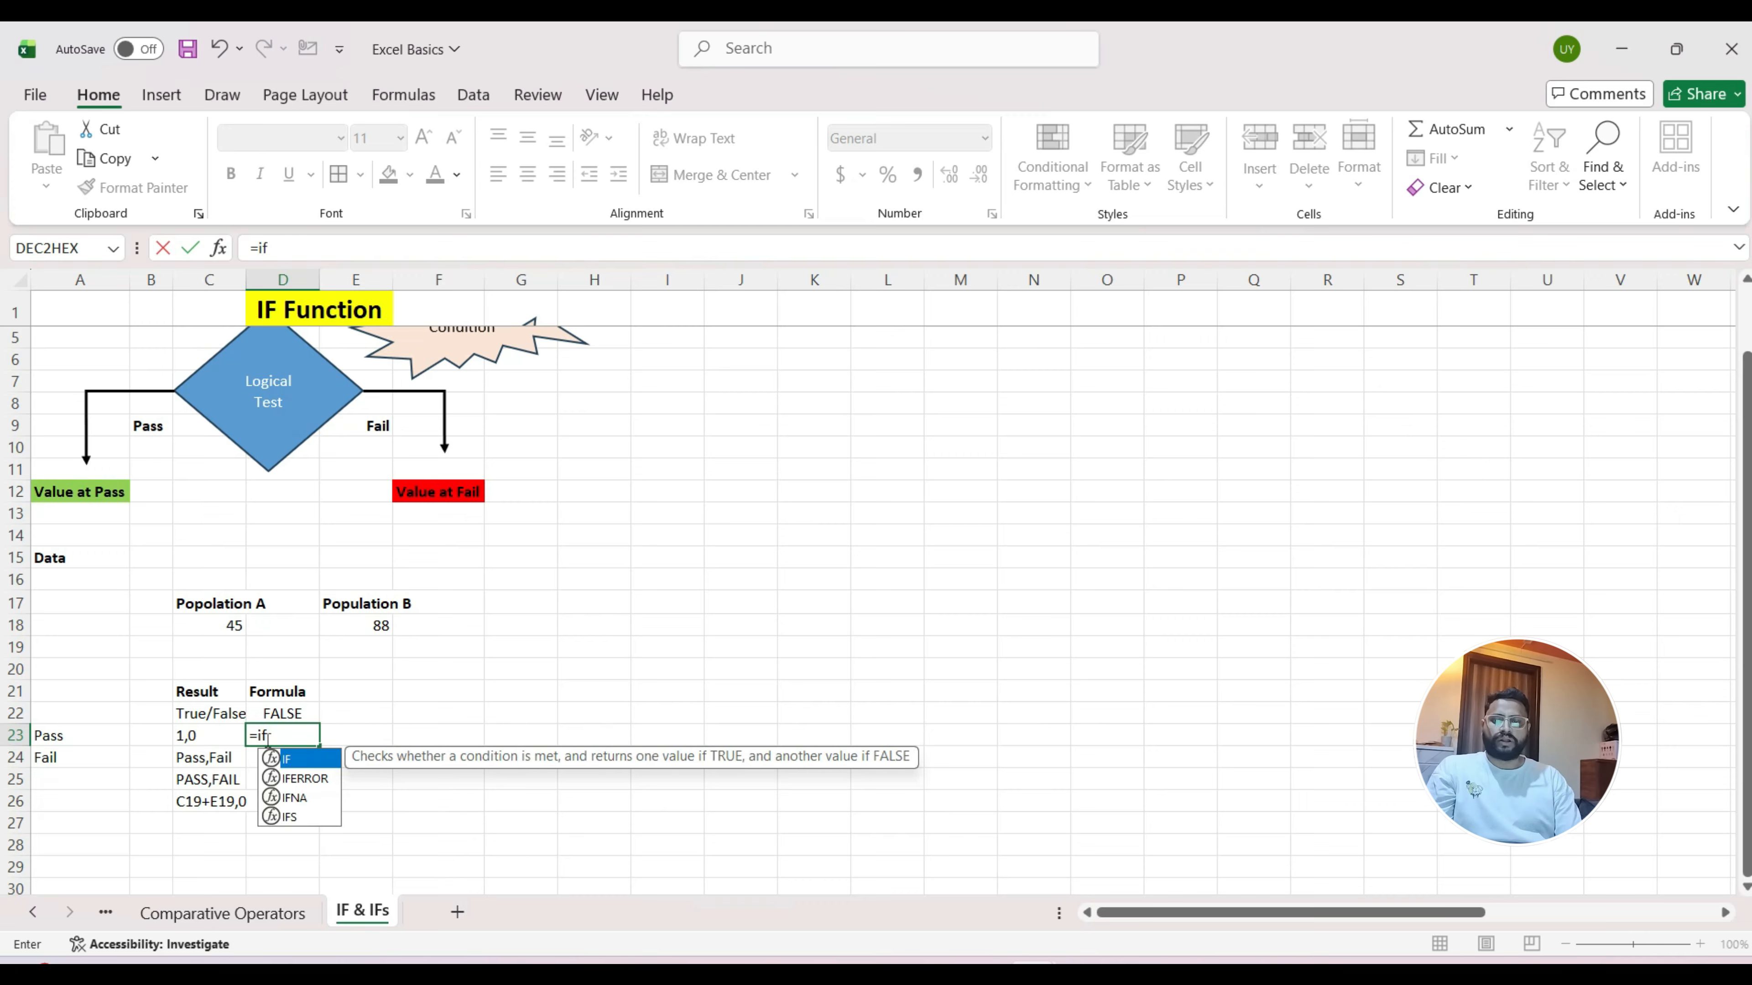
pyautogui.press('Tab')
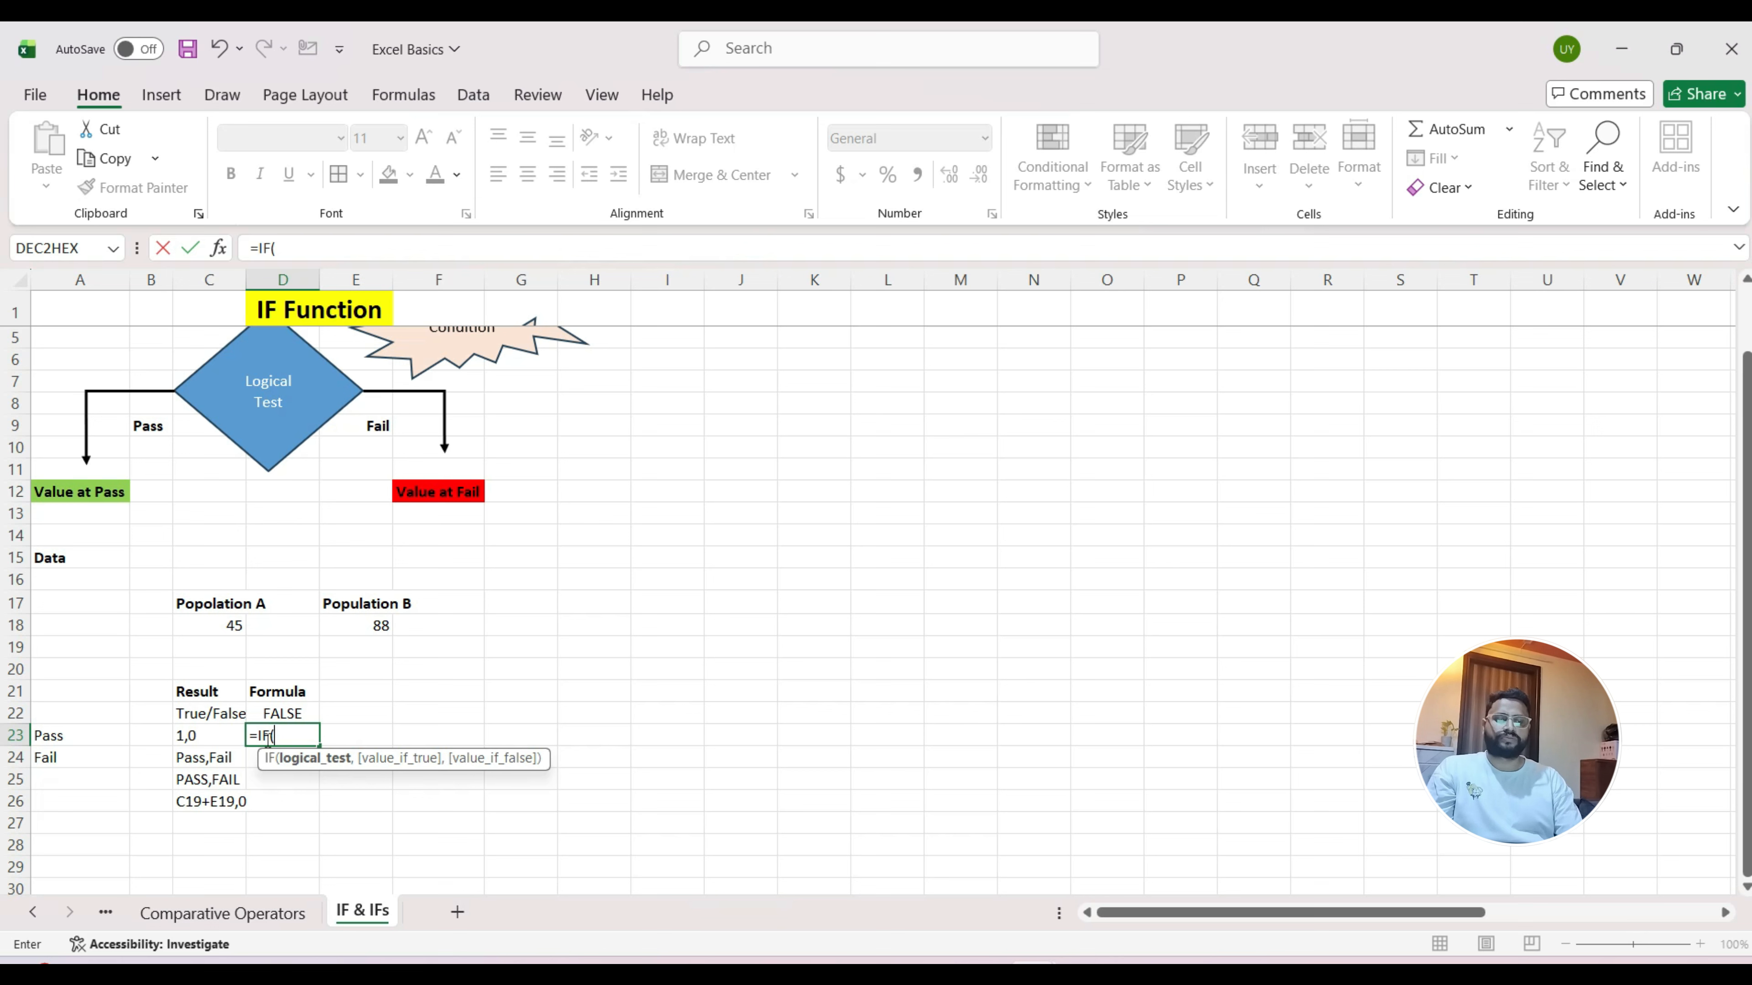
pyautogui.press('Up')
pyautogui.press('Up')
pyautogui.press('Up')
pyautogui.press('Up')
pyautogui.press('Up')
pyautogui.press('Up')
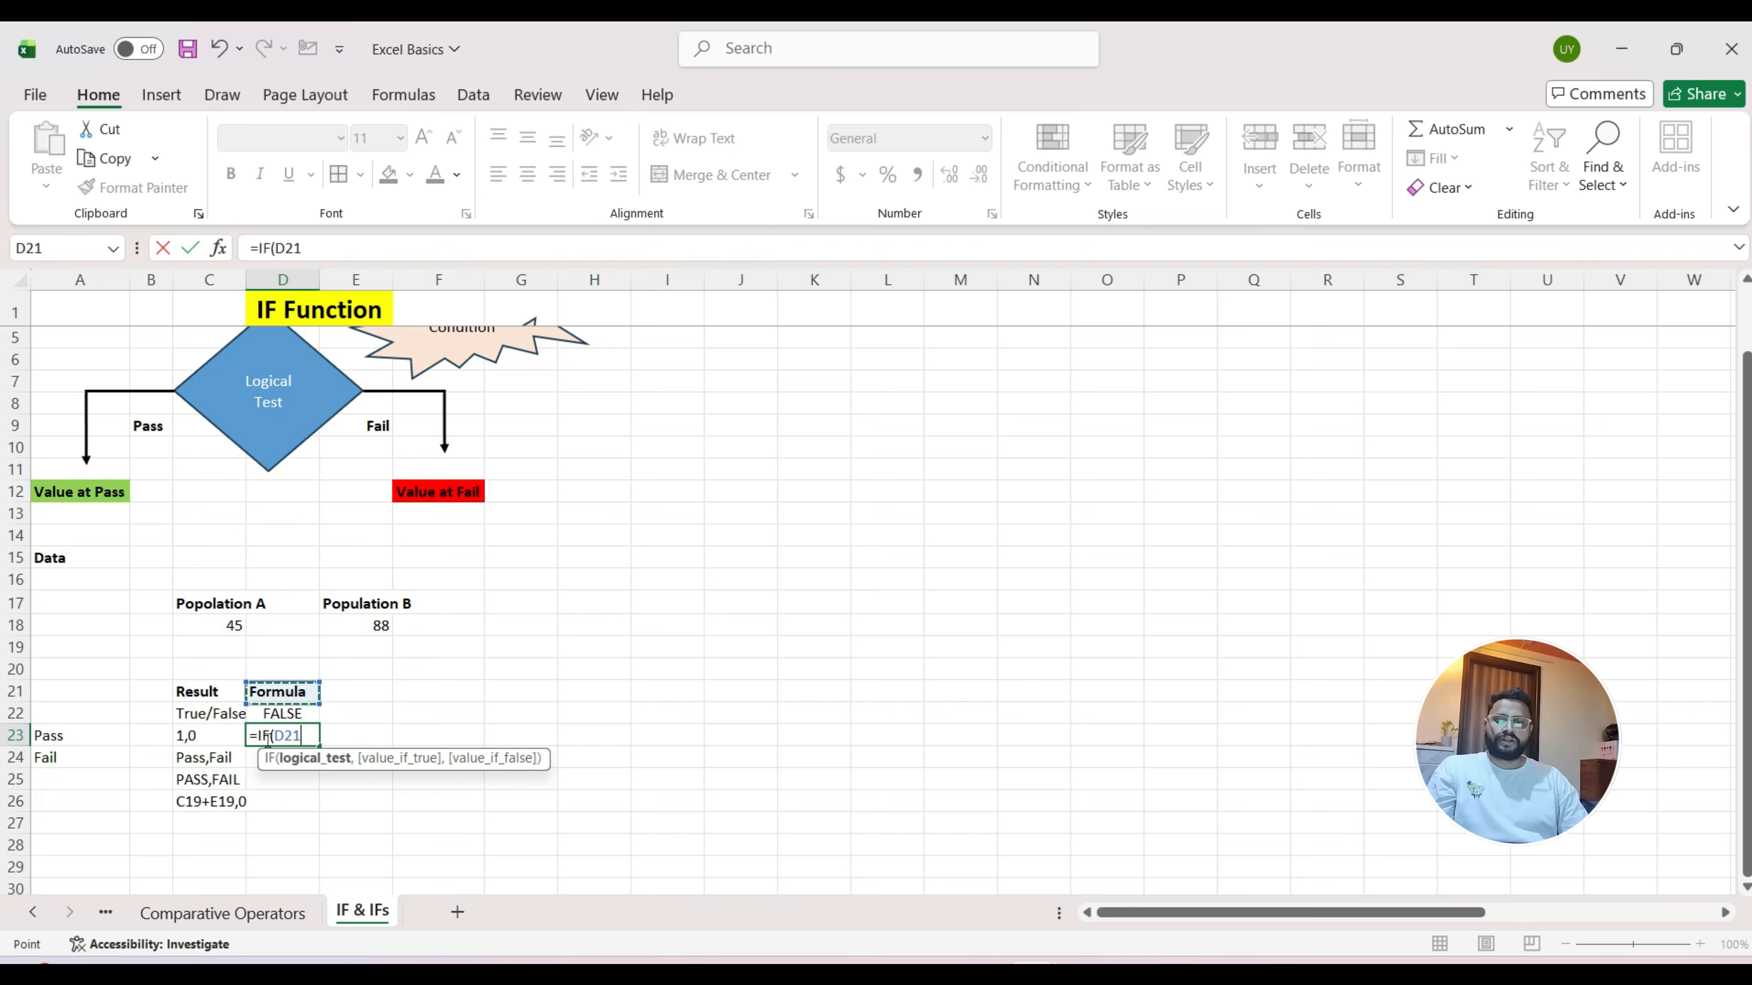
pyautogui.press('Left')
pyautogui.press('Down')
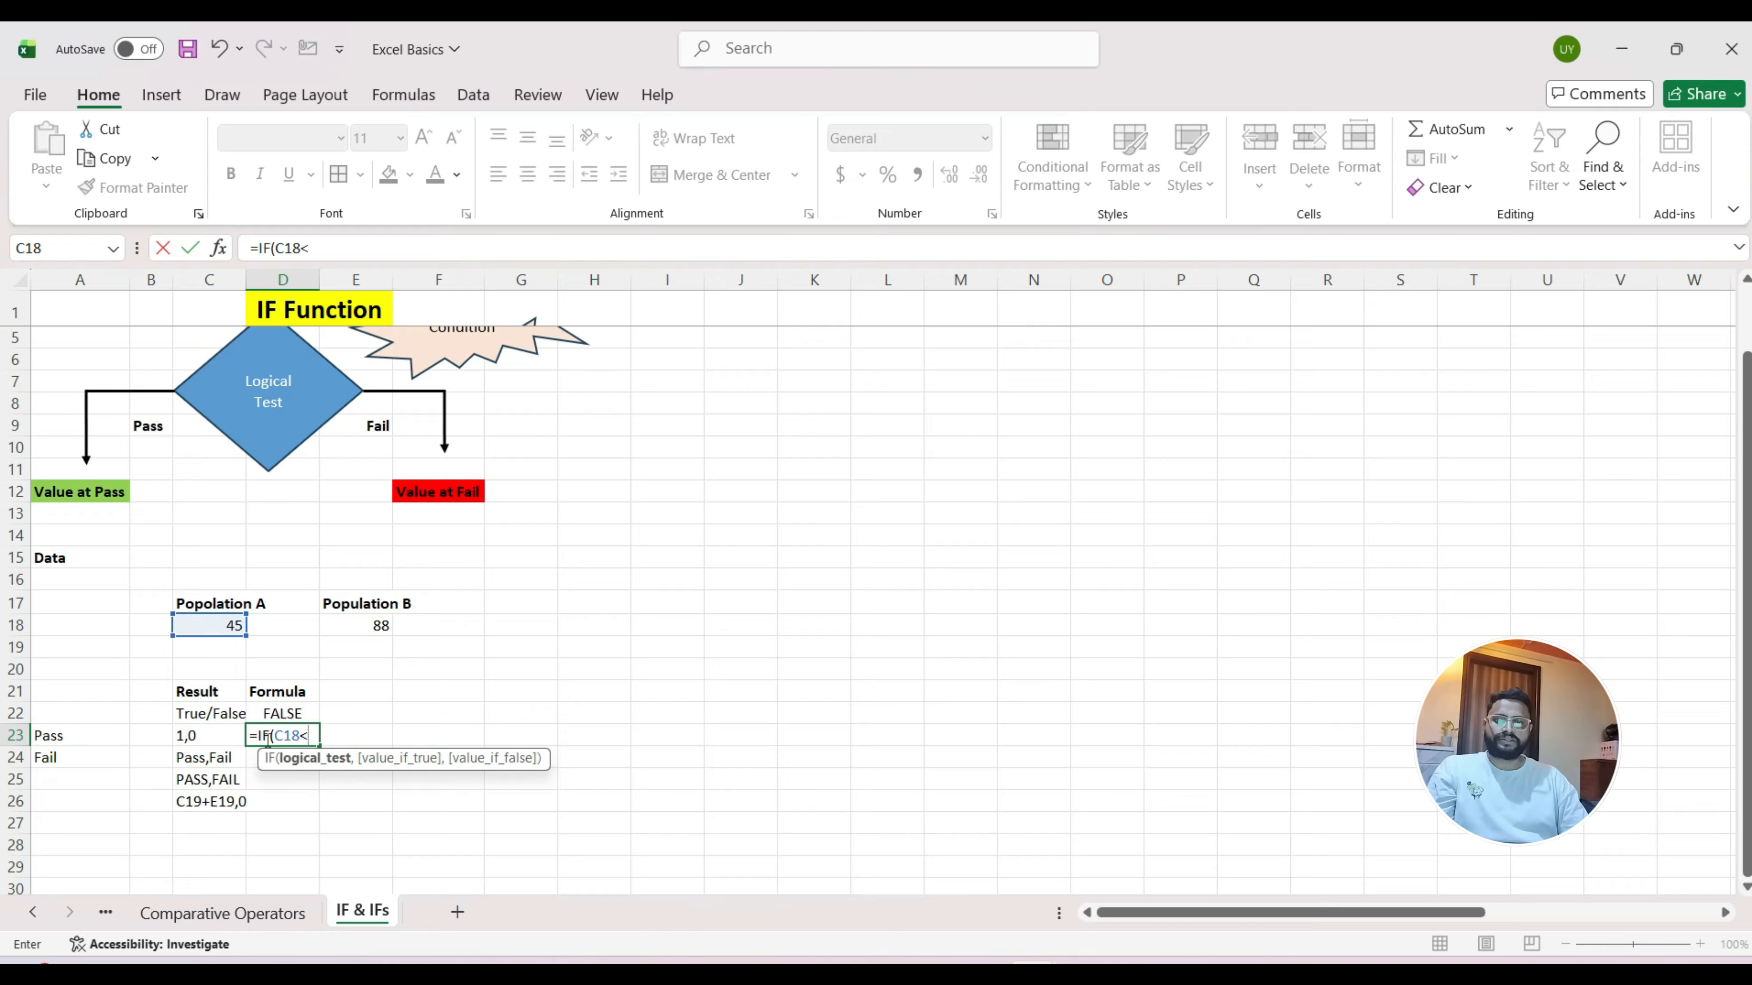
pyautogui.write('<')
pyautogui.press('Right')
pyautogui.press('Up')
pyautogui.press('Up')
pyautogui.press('Up')
pyautogui.press('Up')
pyautogui.press('Up')
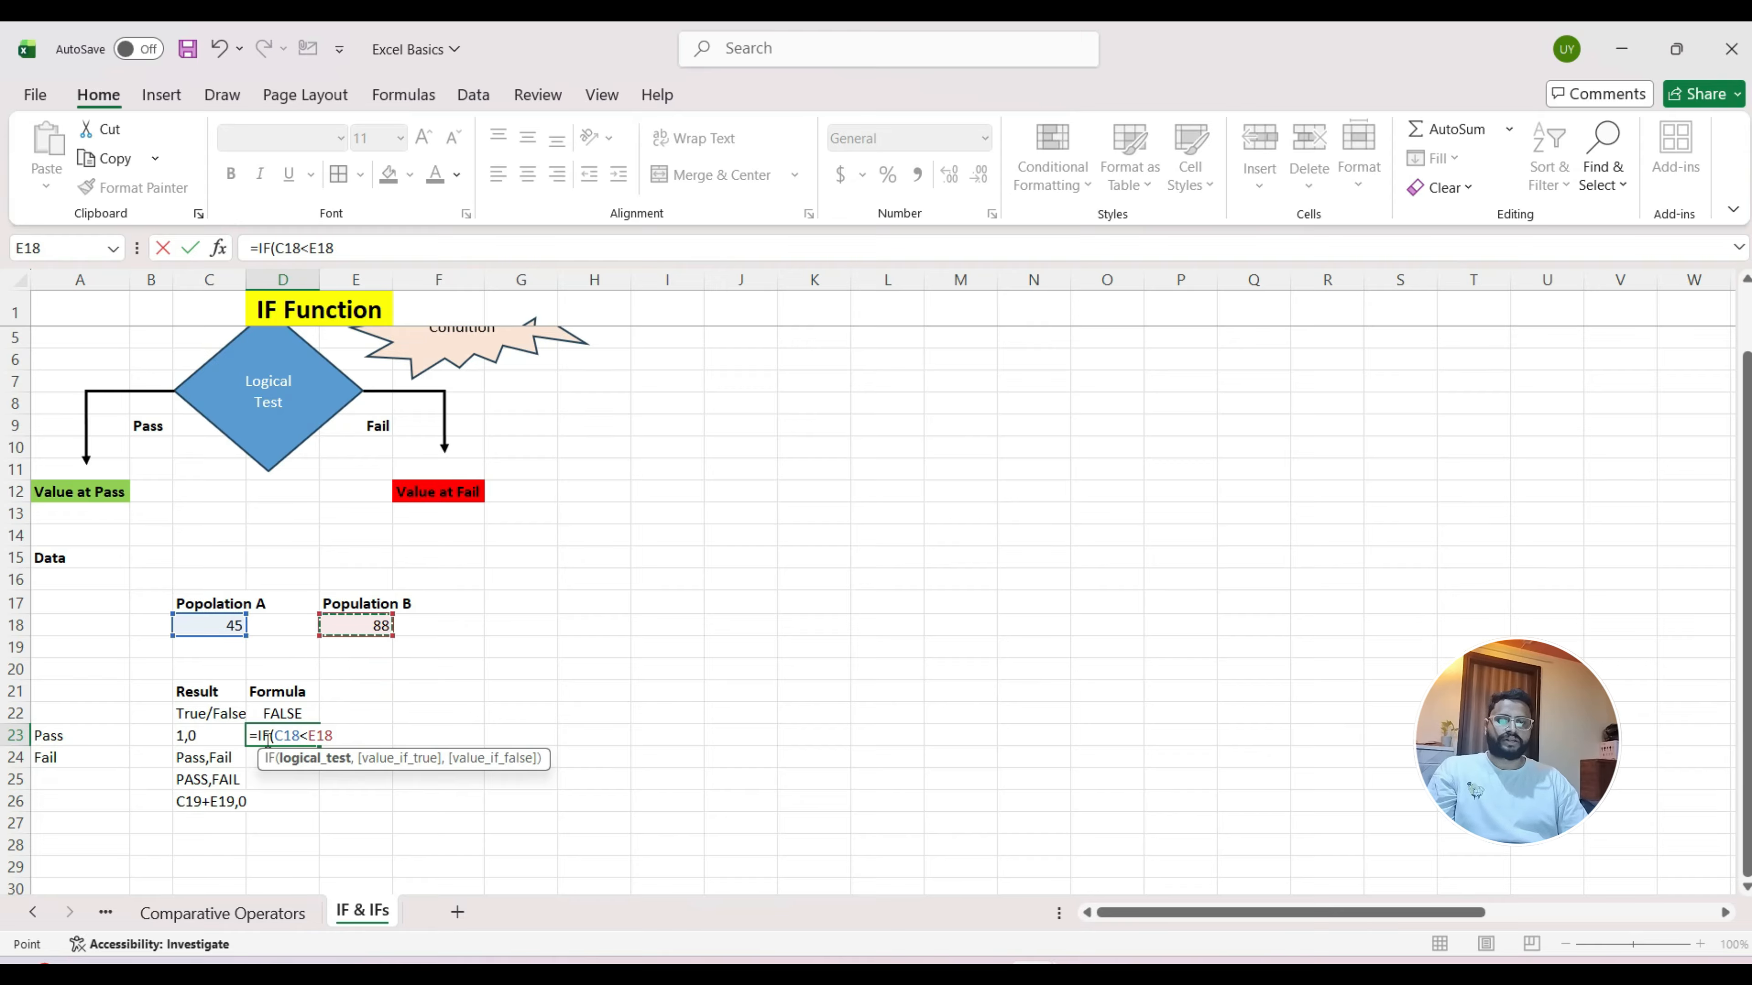
# Complete the IF formula in D23 with 1 as the value if true and 0 as the value if false.
pyautogui.write(',')
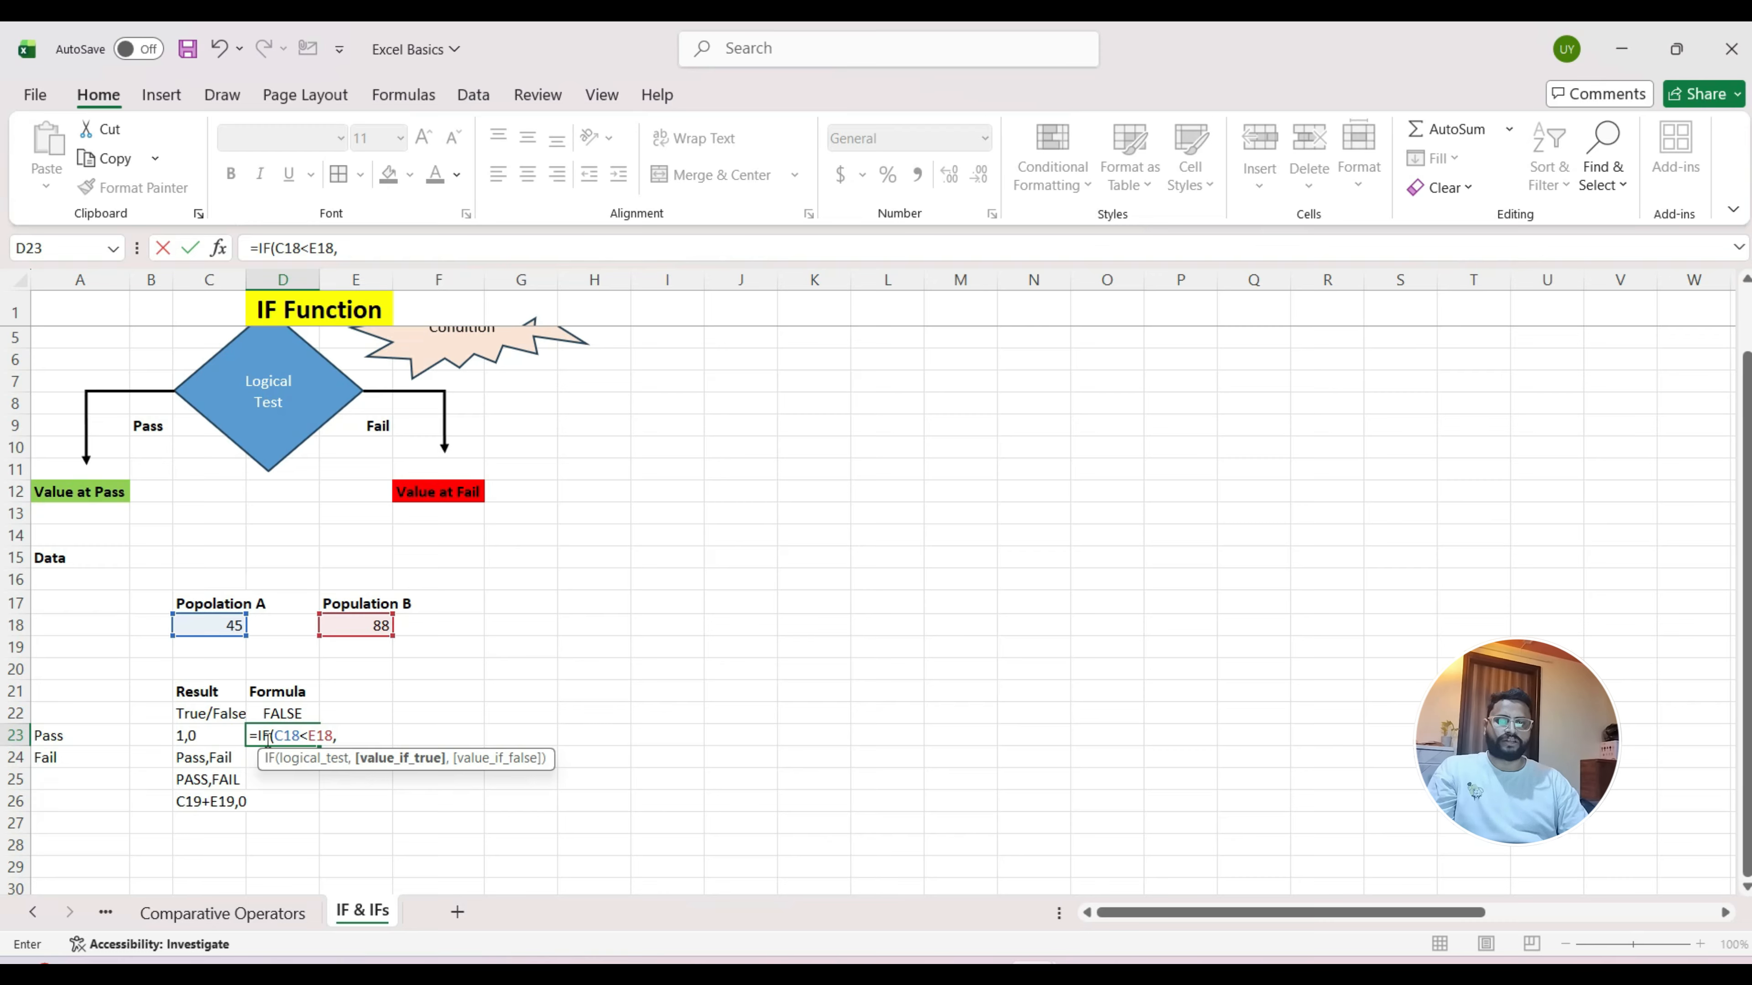
pyautogui.write('1,0')
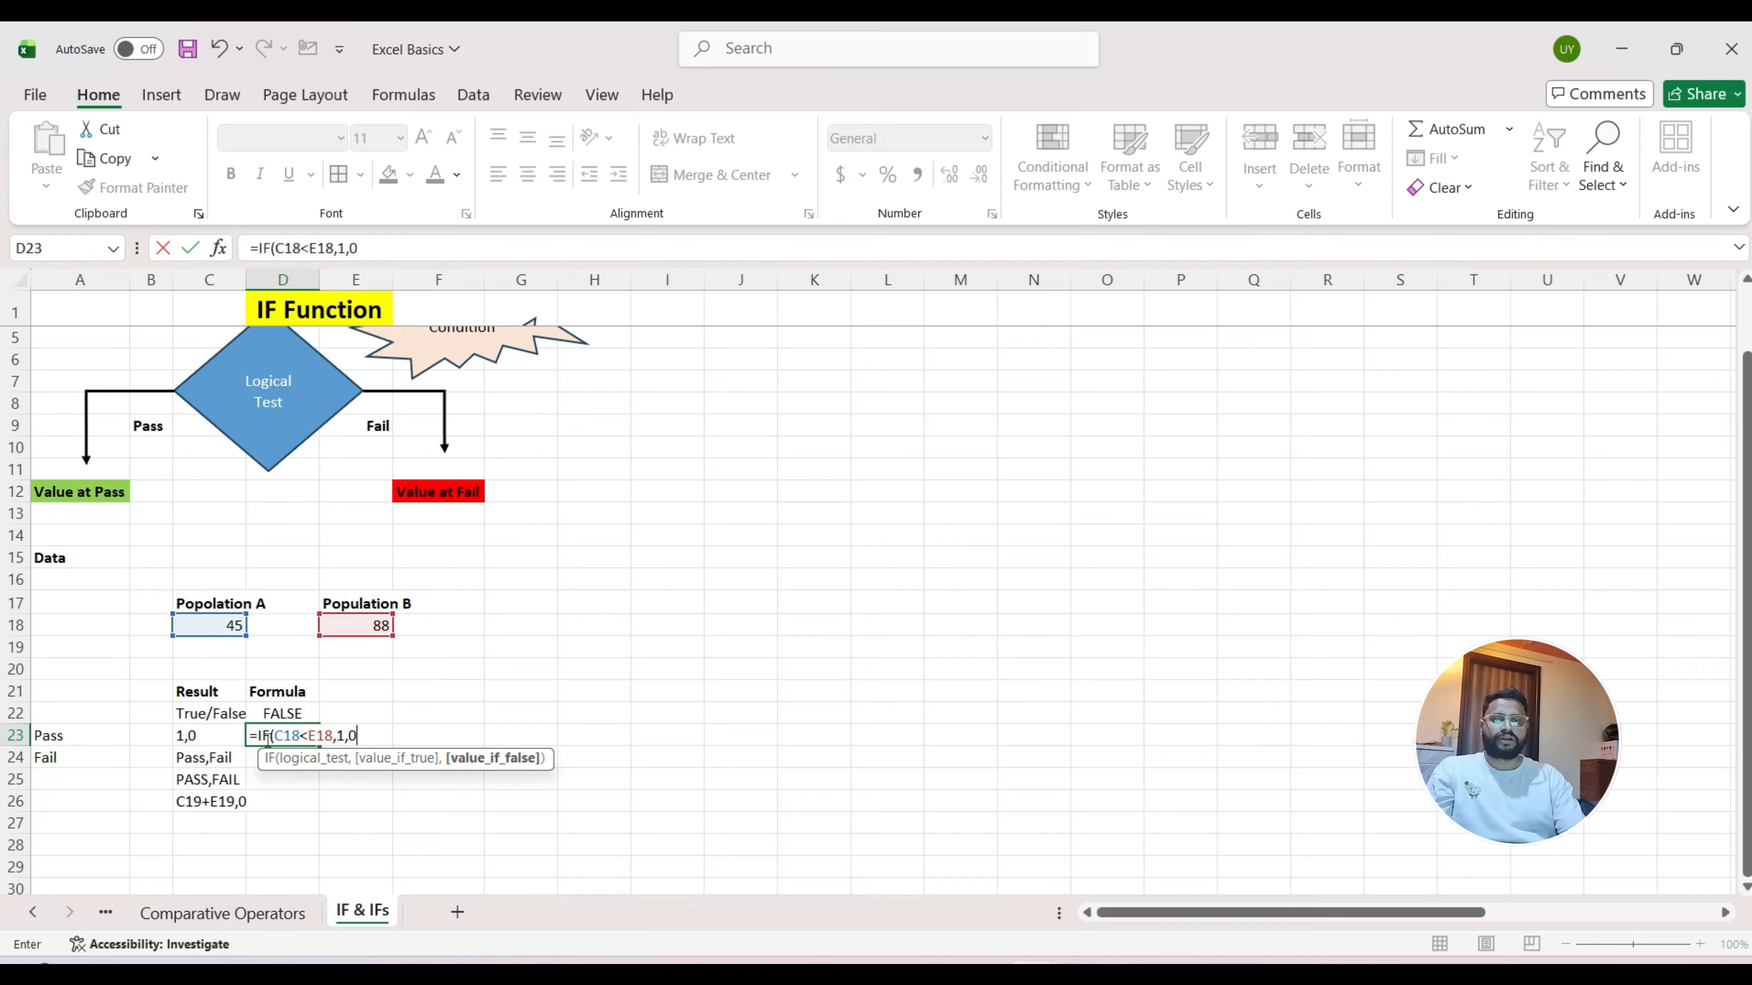
pyautogui.write(')')
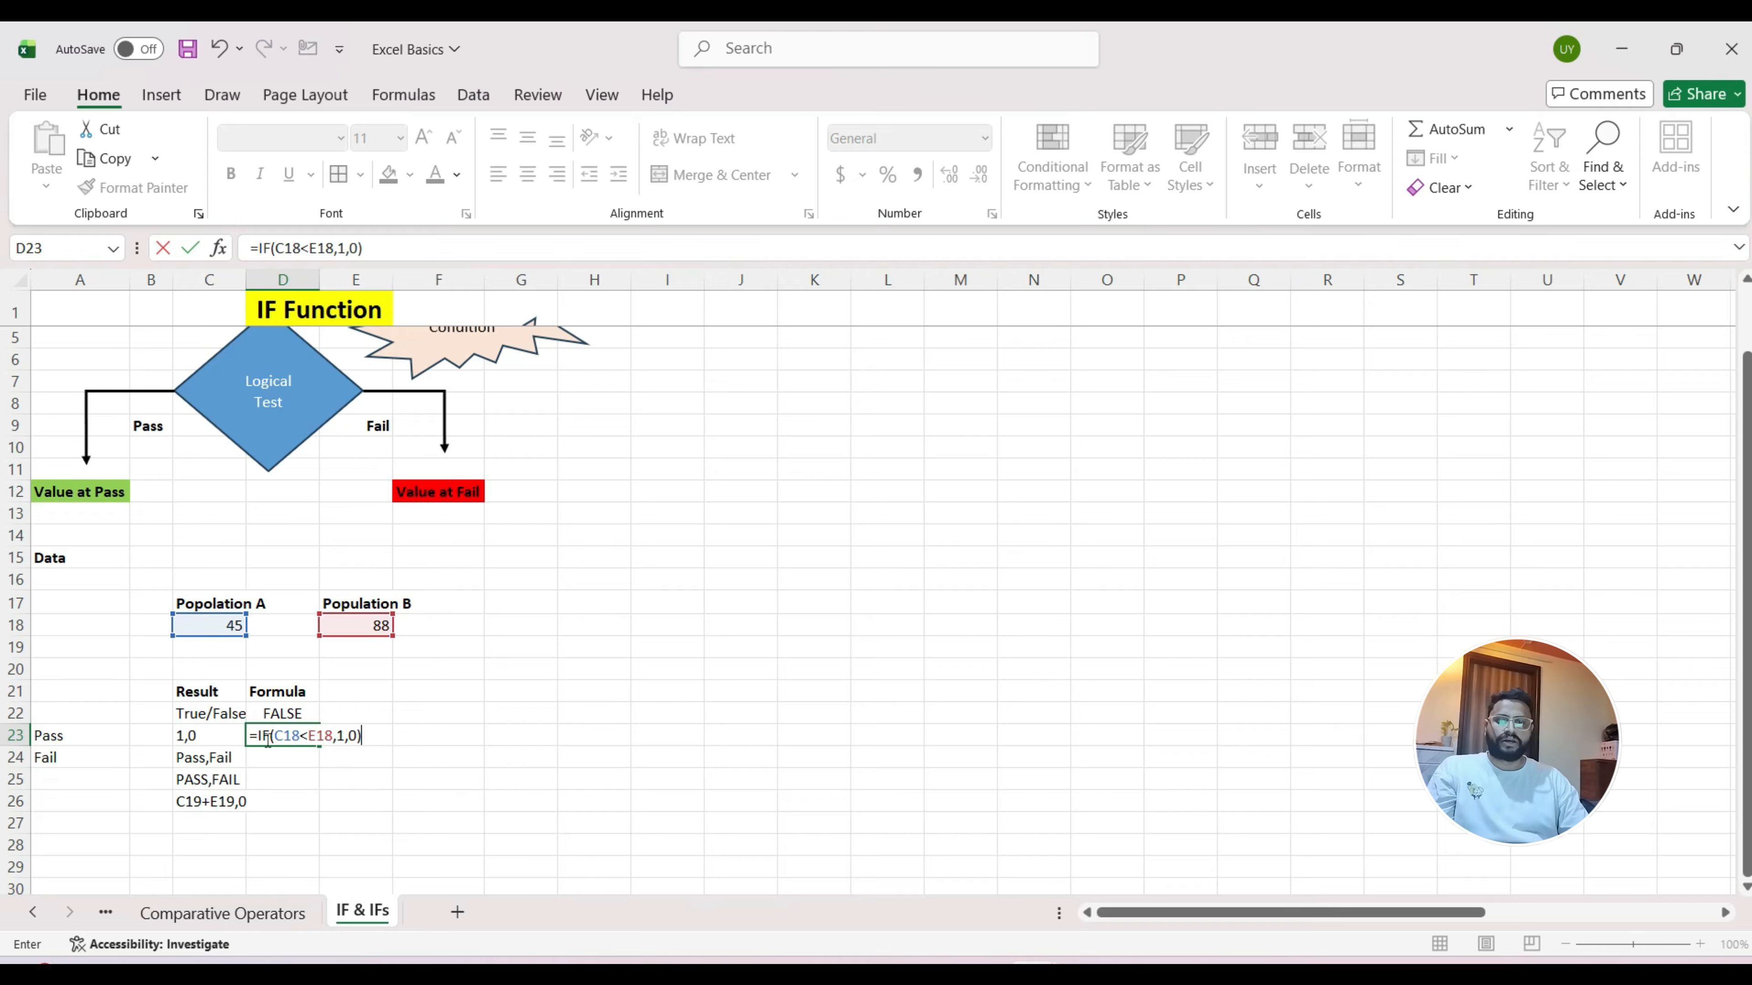
pyautogui.press('Return')
pyautogui.click(266, 739)
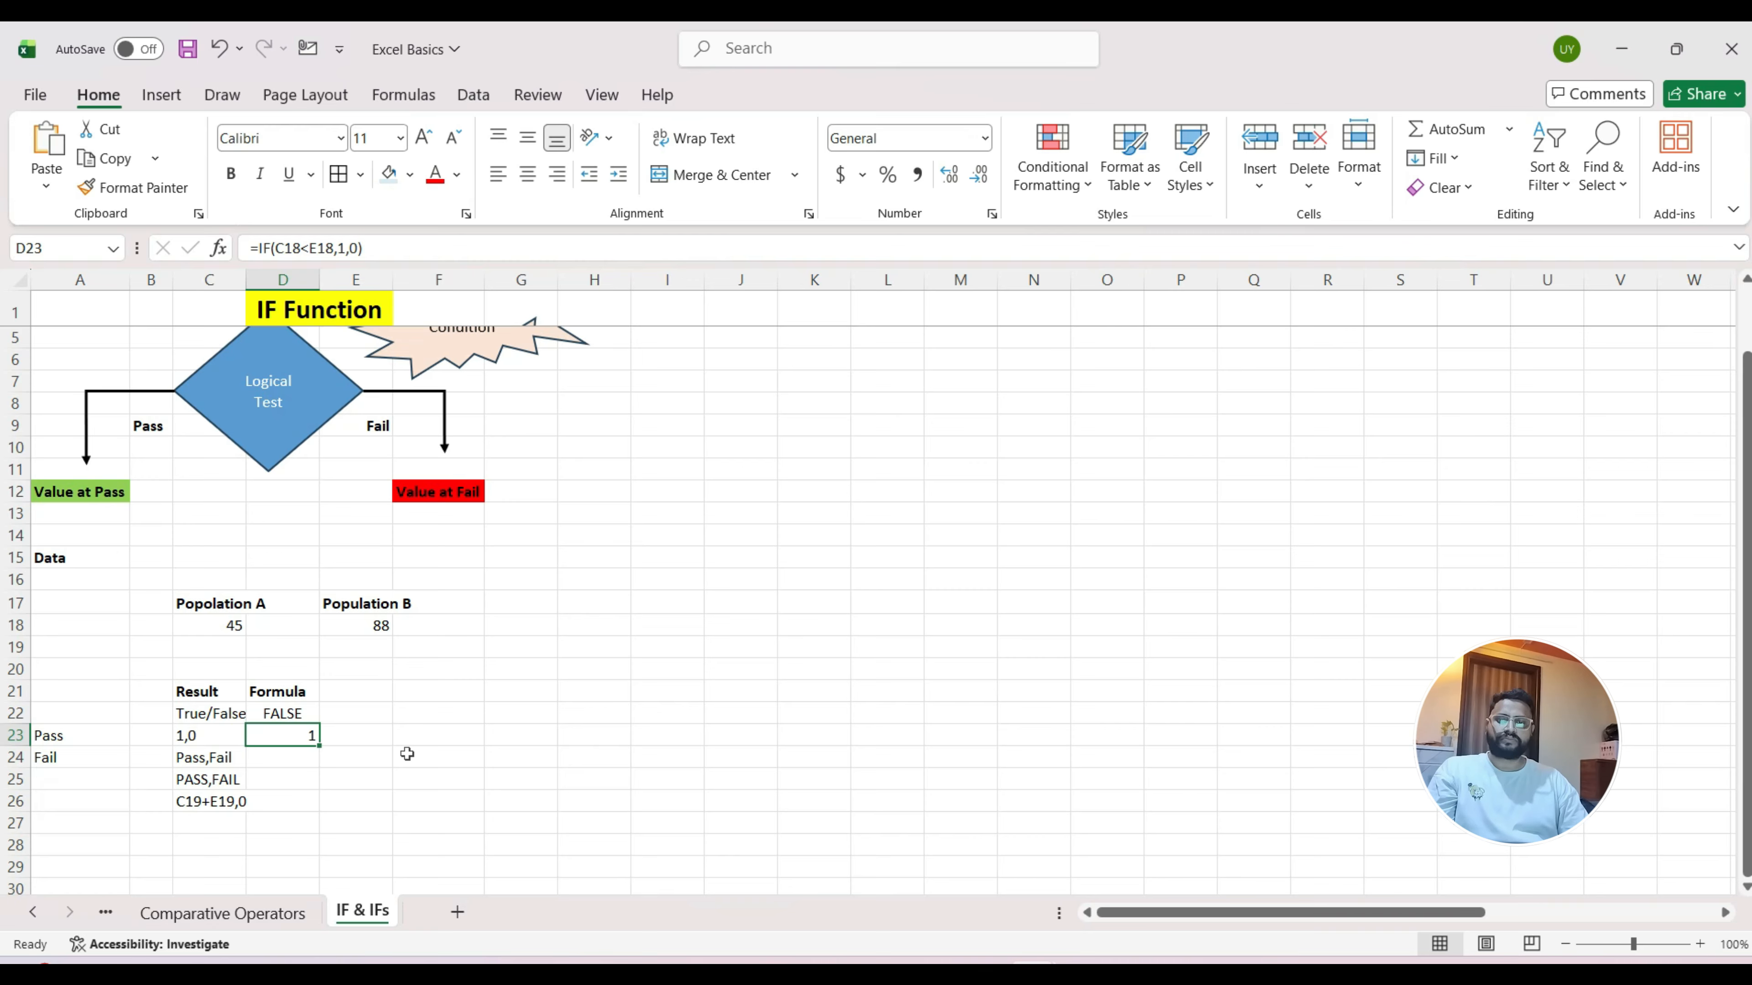
# Start an IF formula in D24, beside the Pass,Fail result type.
pyautogui.press('Left')
pyautogui.press('Down')
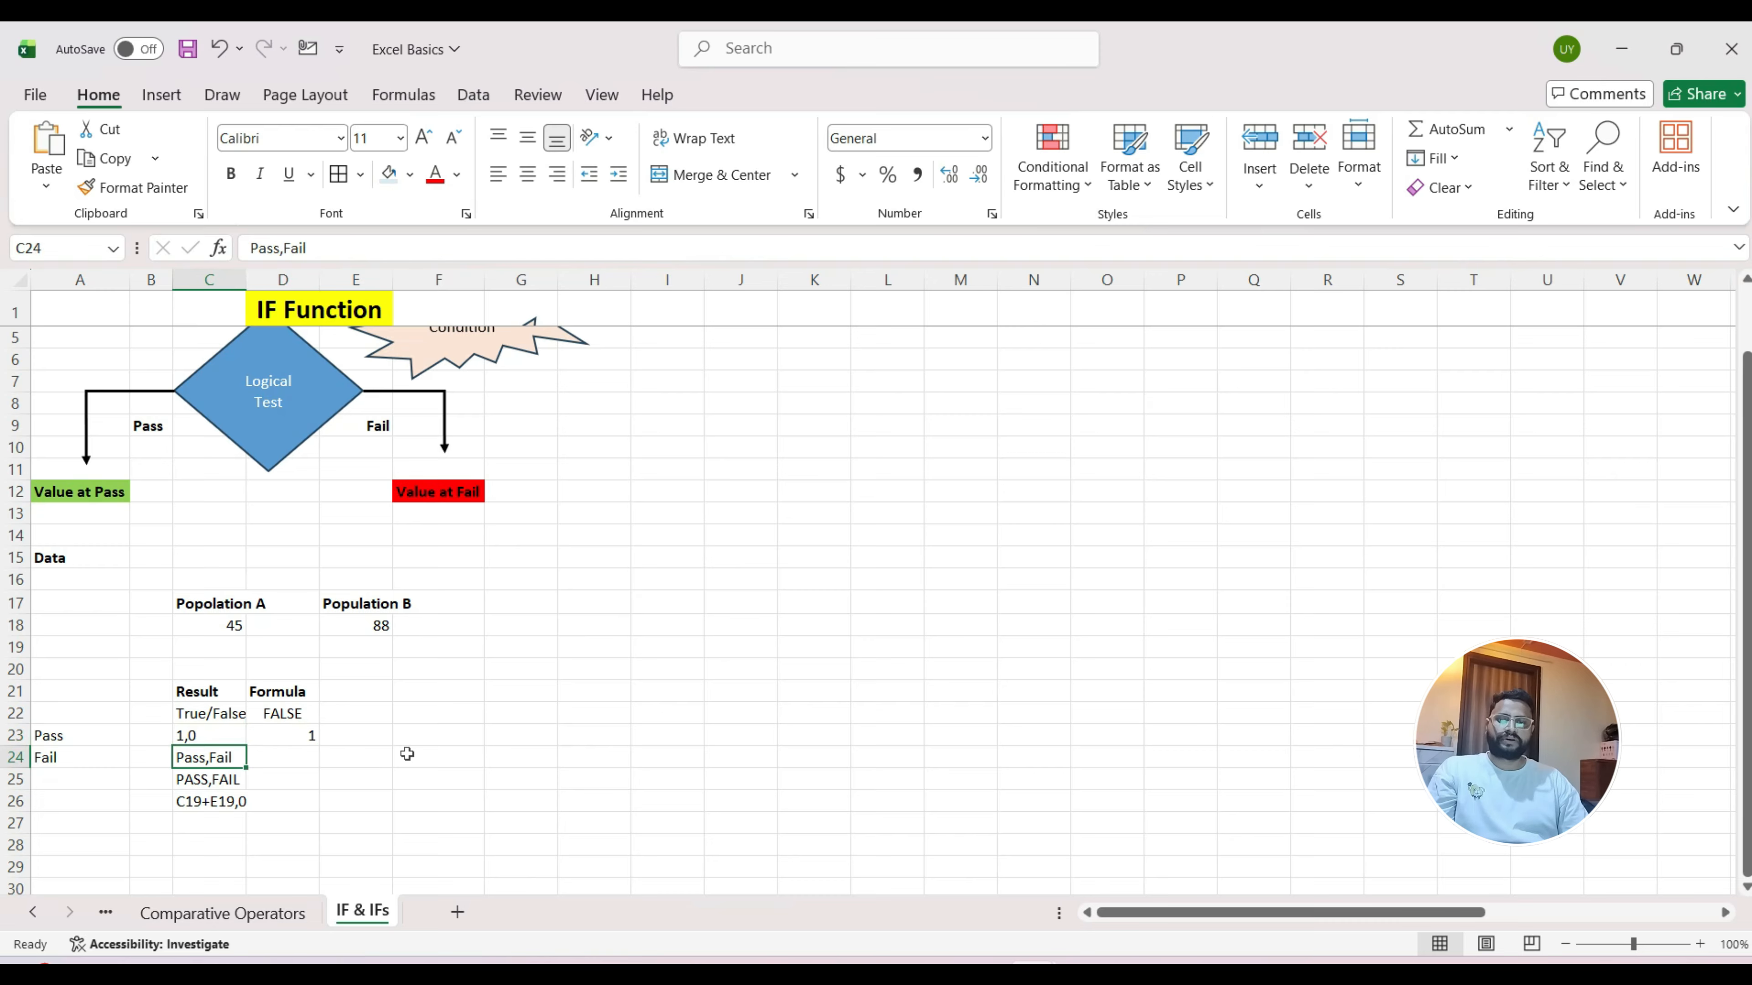
pyautogui.press('Right')
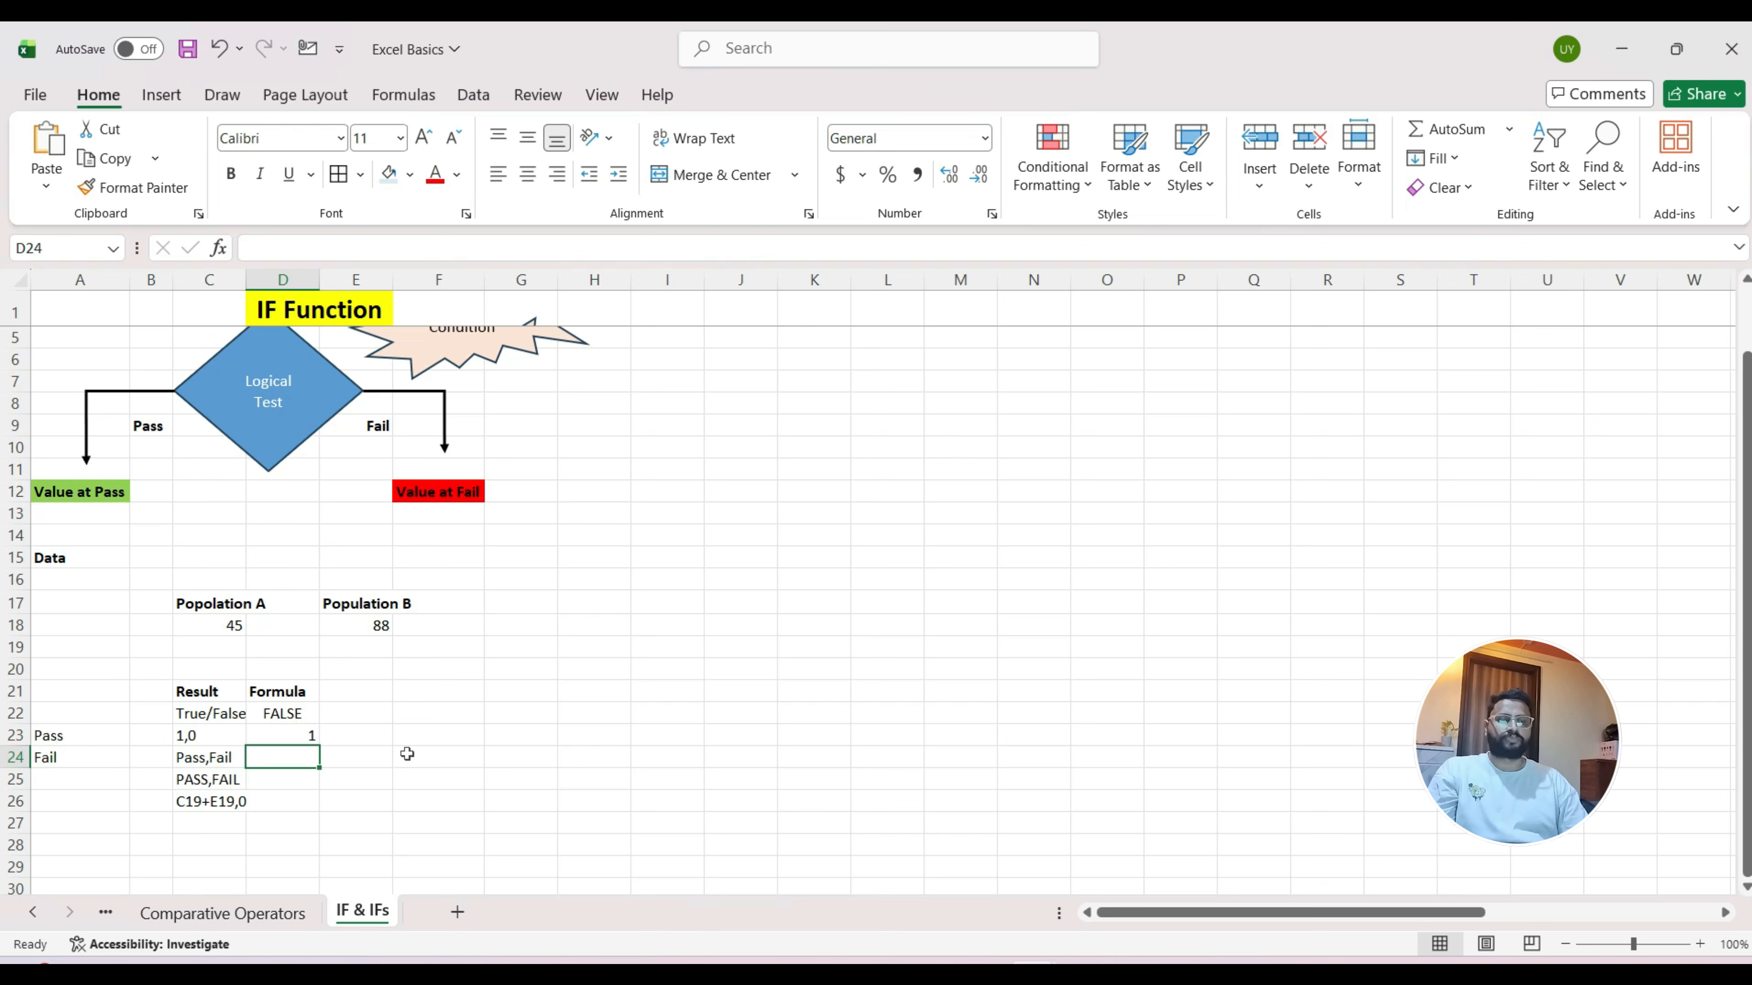
pyautogui.press('Left')
pyautogui.press('Right')
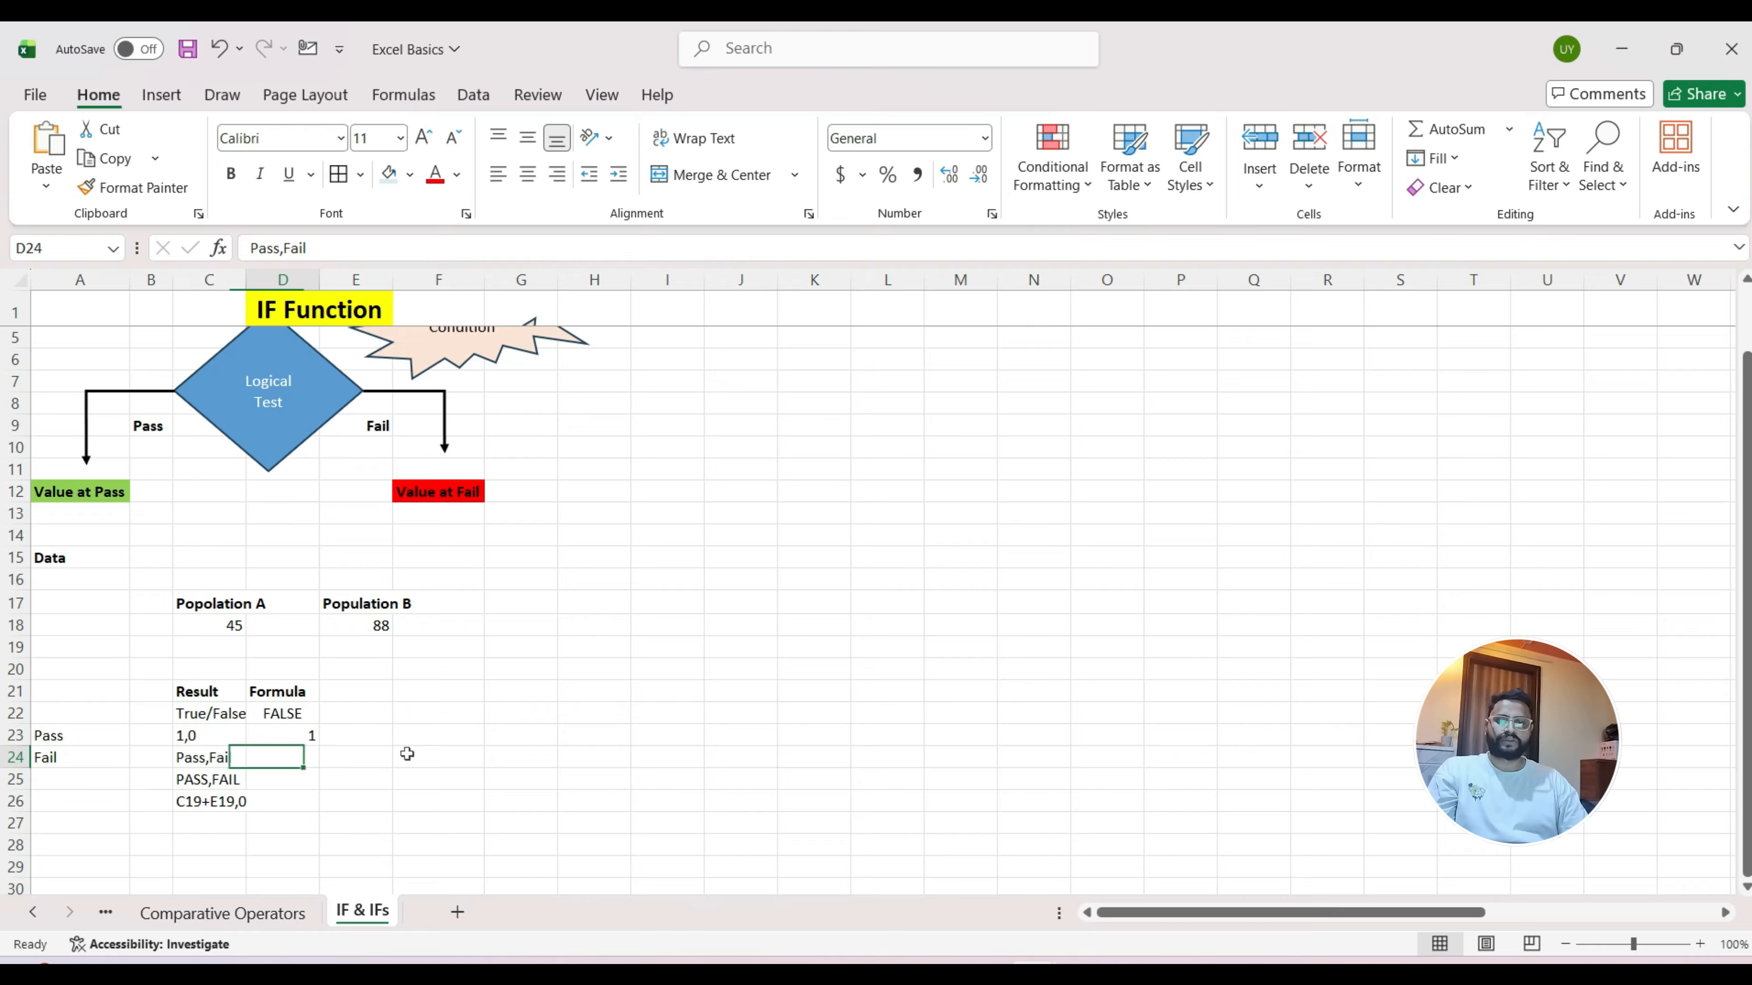
pyautogui.write('=')
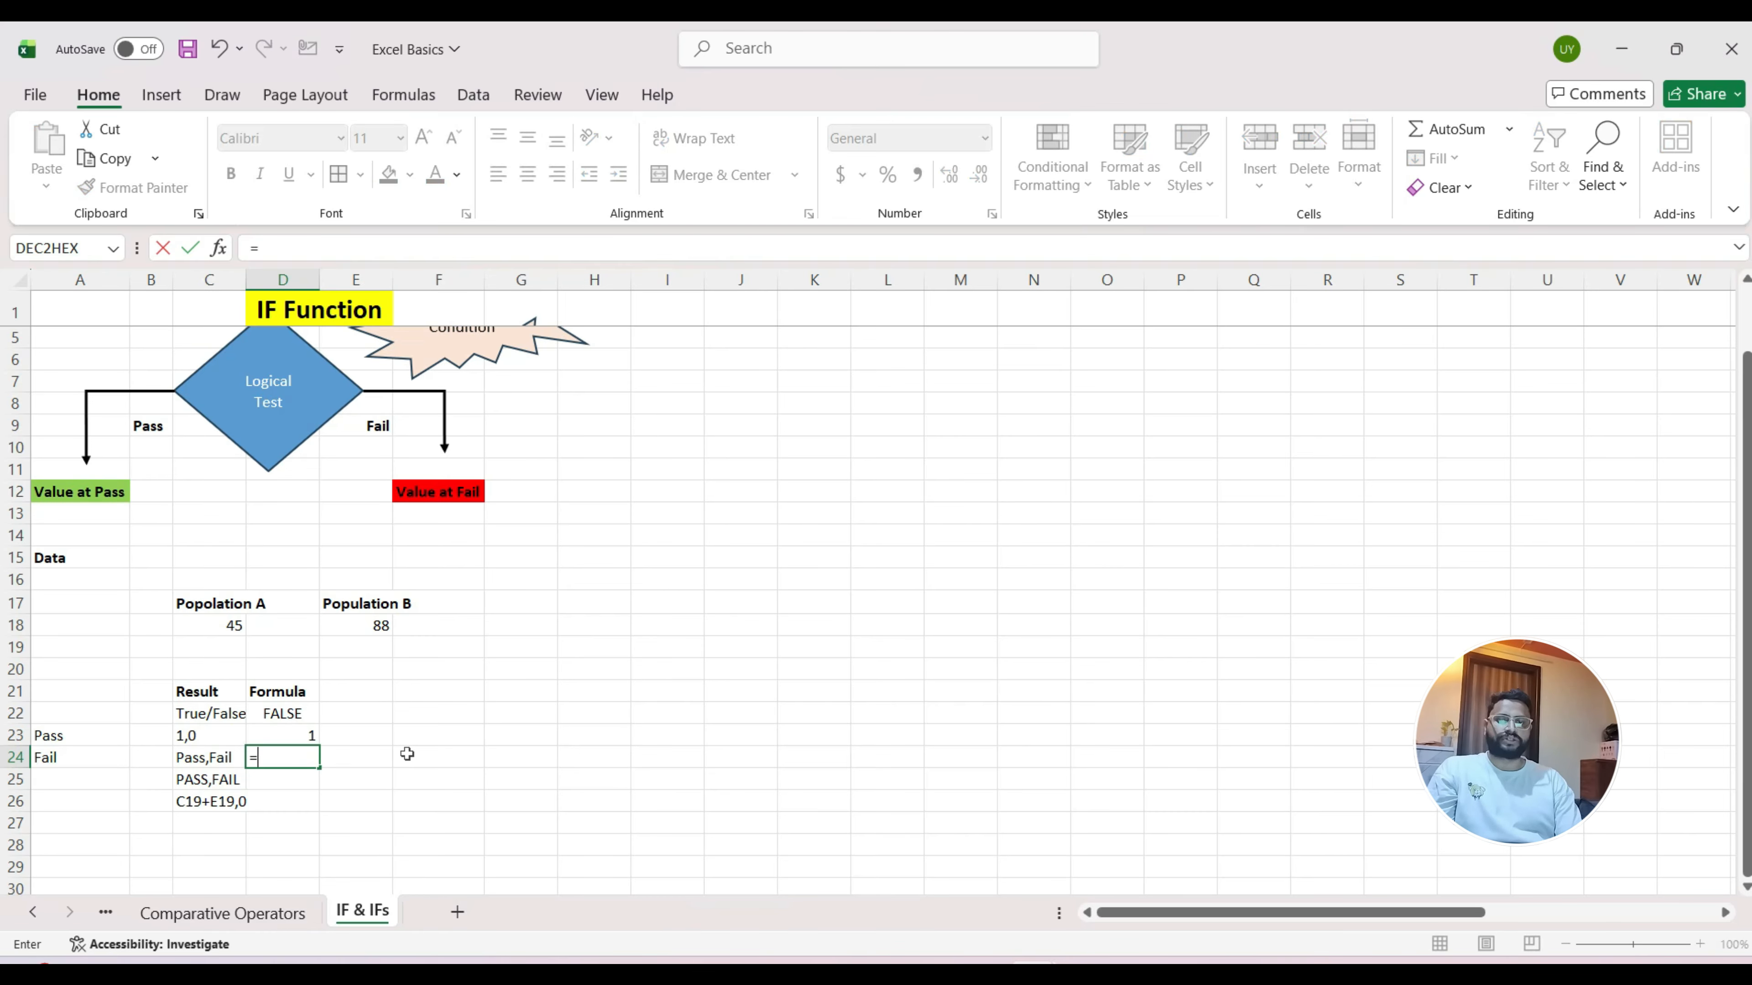
pyautogui.write('if')
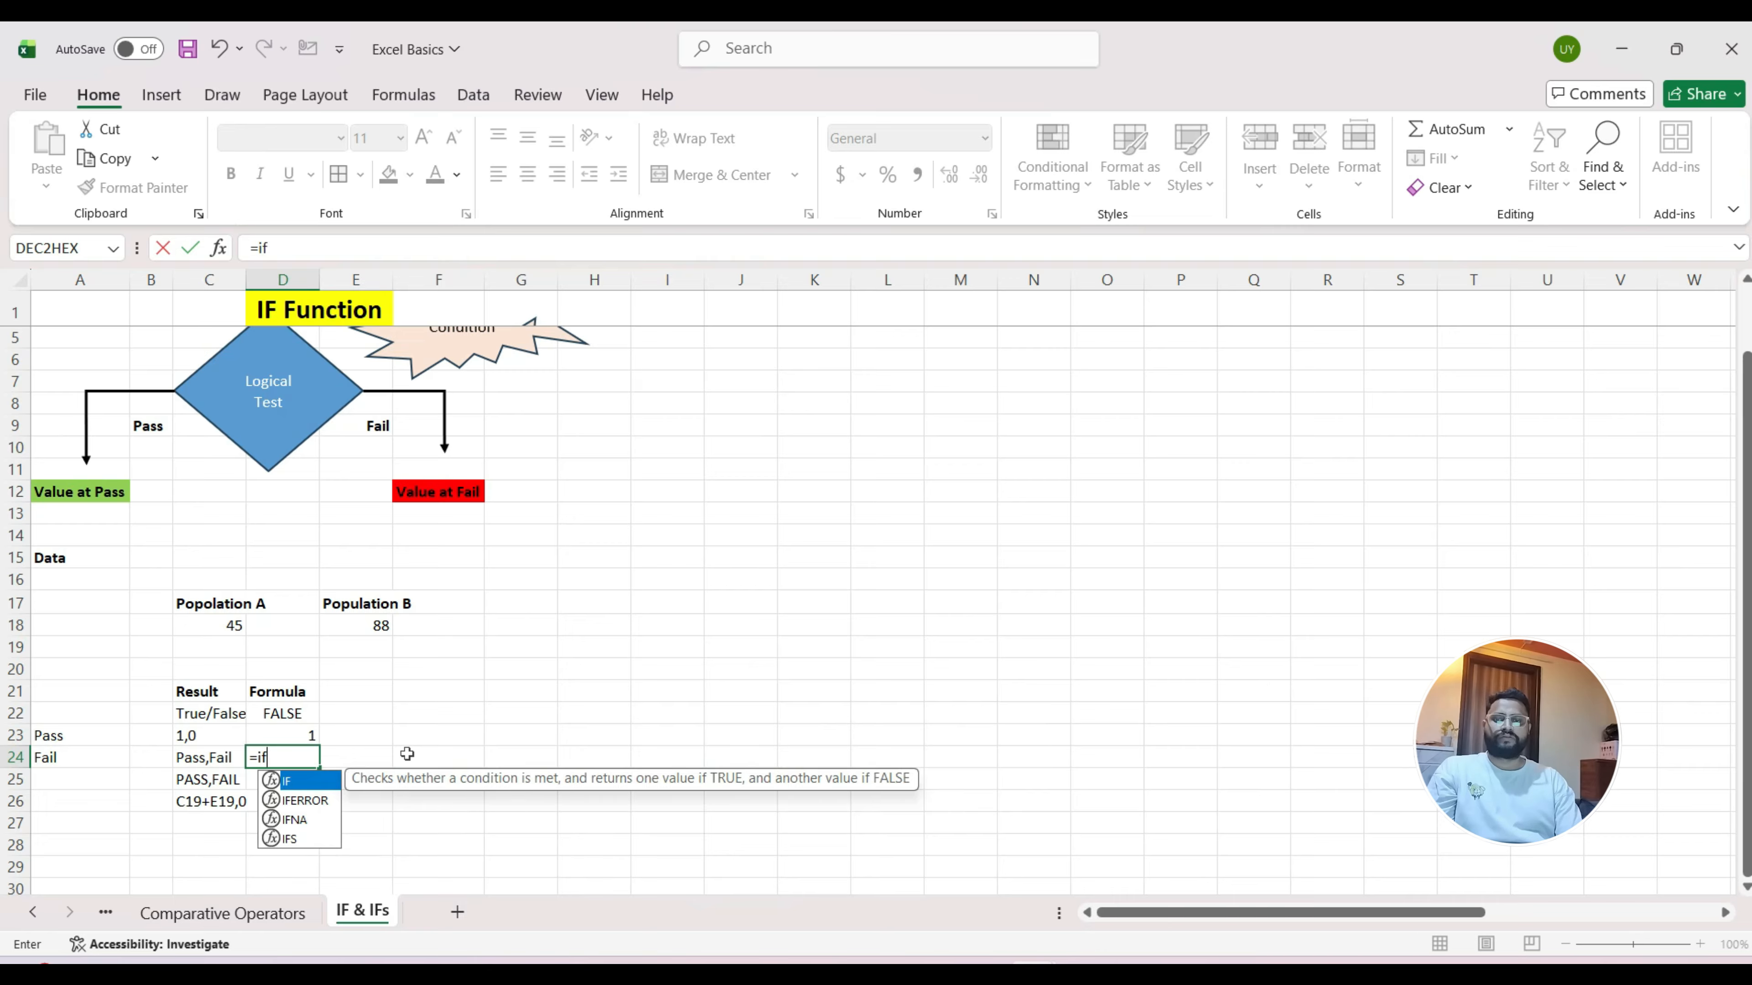
pyautogui.press('Tab')
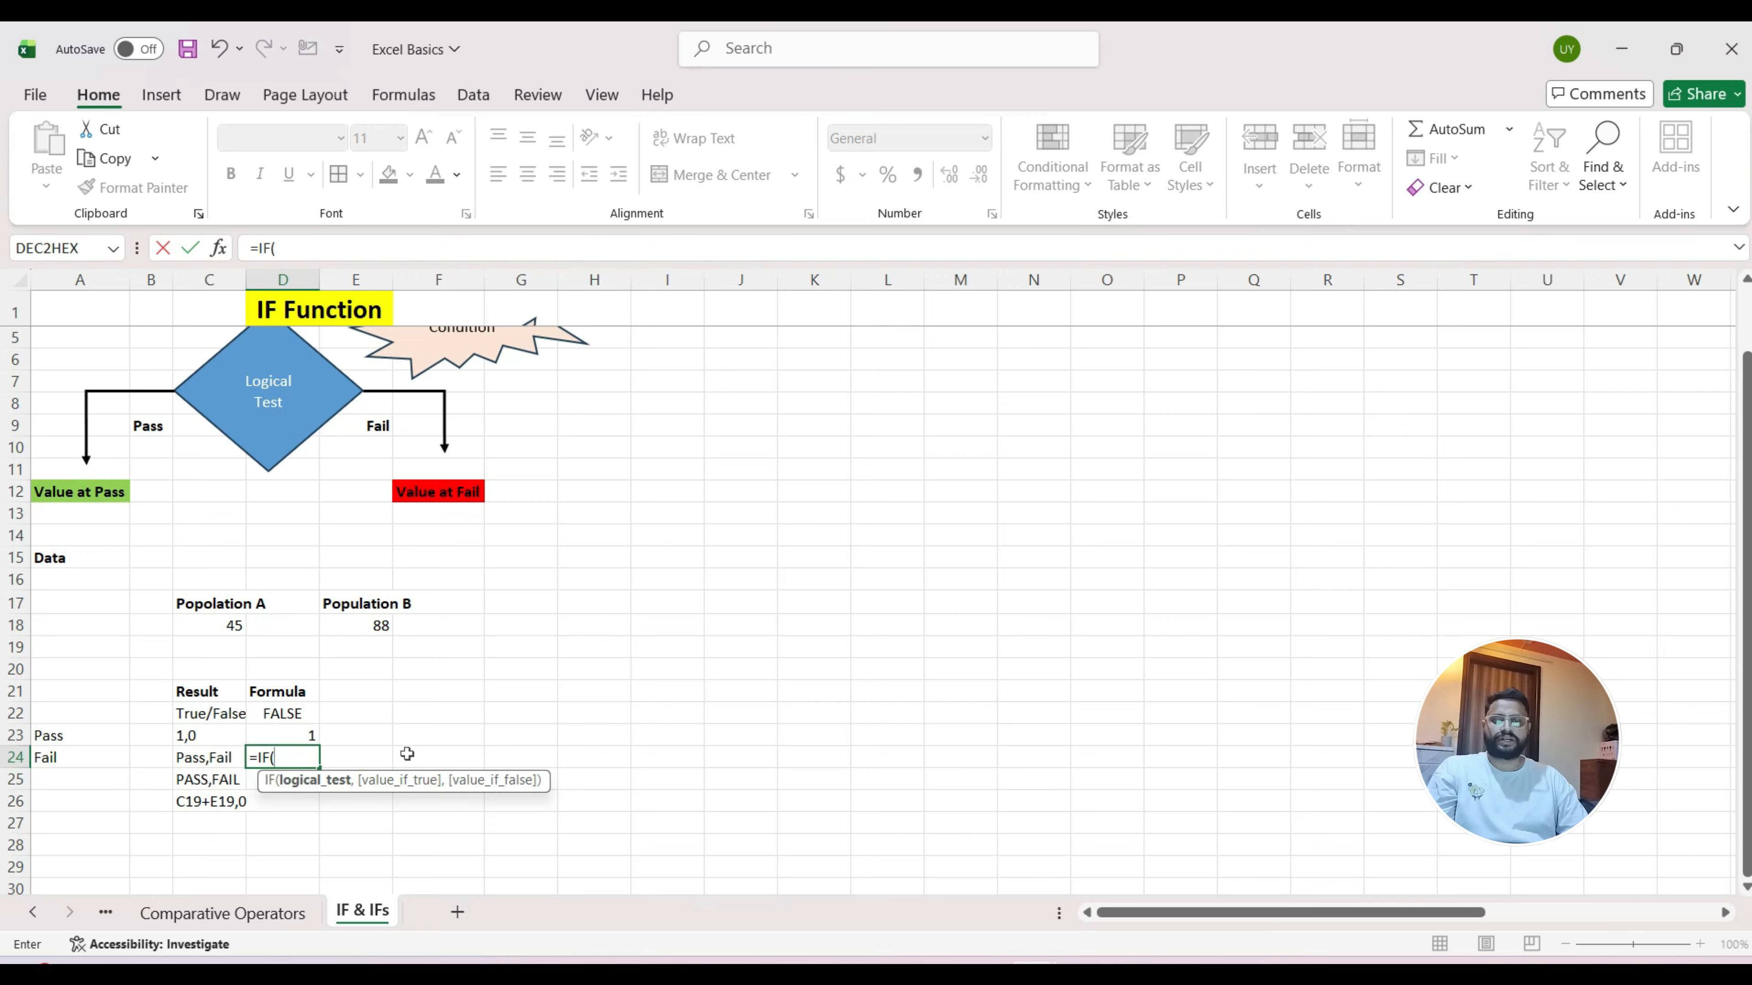
# Set the logical test of the D24 IF formula to C18<E18, comparing Population A with Population B.
pyautogui.press('Up')
pyautogui.press('Up')
pyautogui.press('Up')
pyautogui.press('Up')
pyautogui.press('Up')
pyautogui.press('Up')
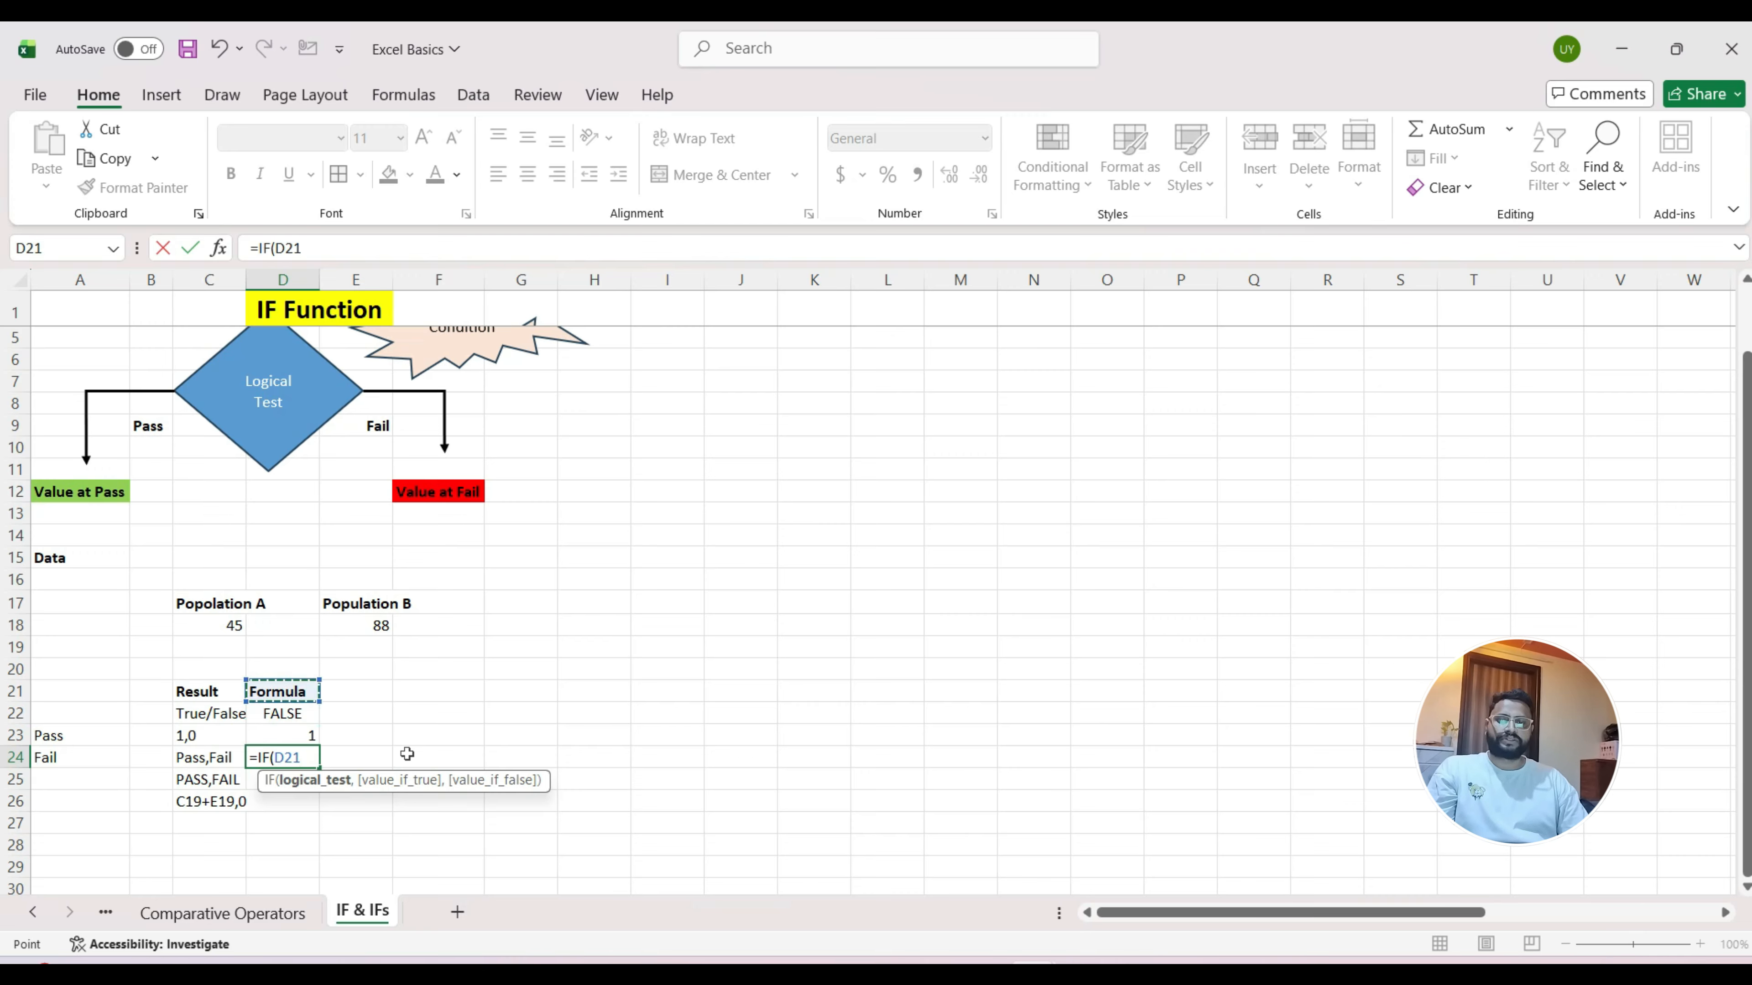
pyautogui.press('Left')
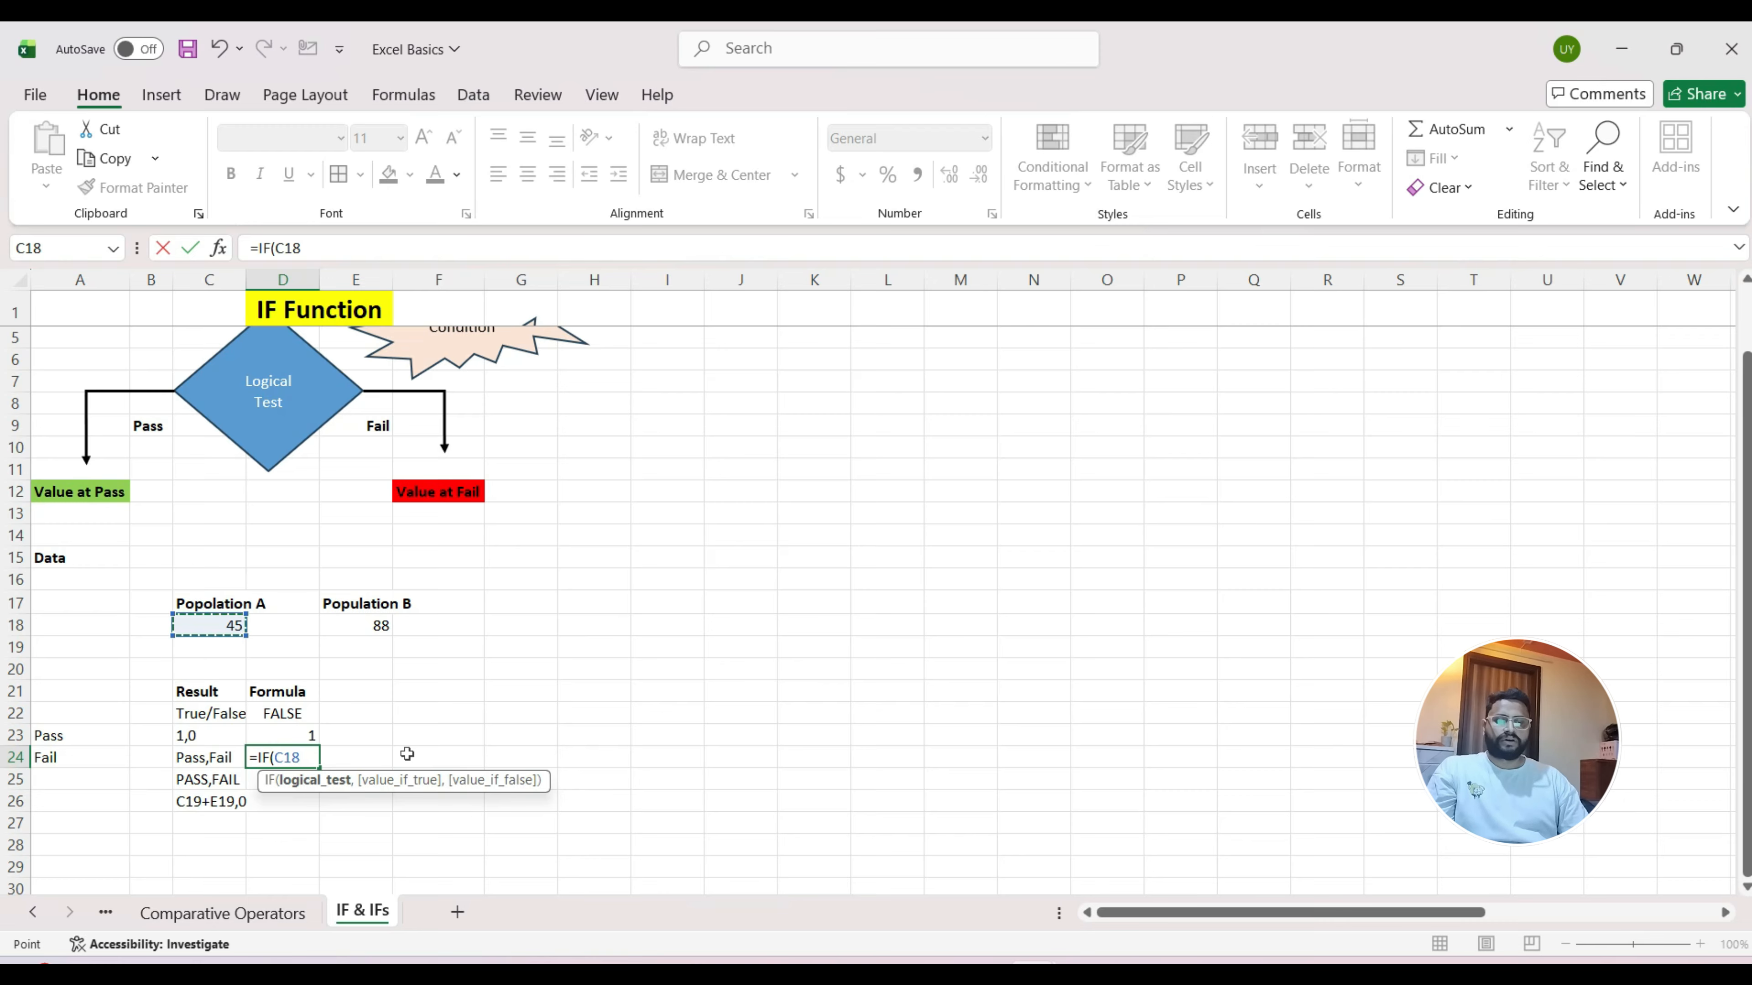
pyautogui.write('<')
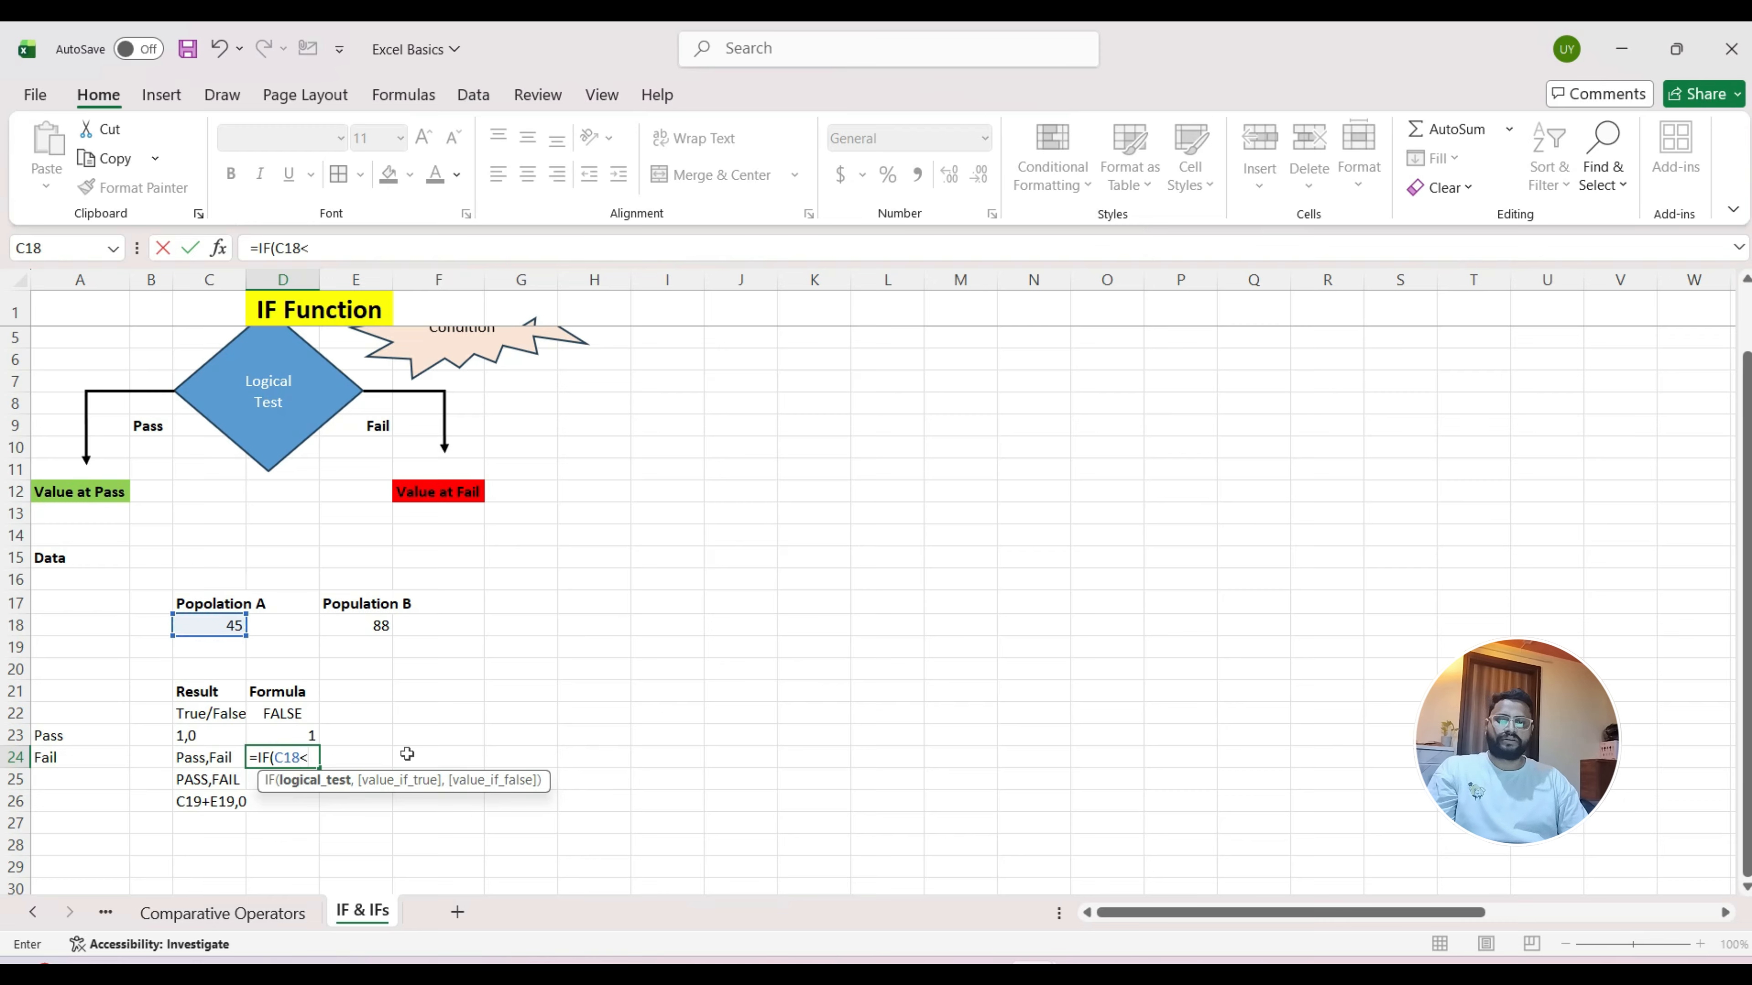
pyautogui.press('Right')
pyautogui.press('Up')
pyautogui.press('Up')
pyautogui.press('Up')
pyautogui.press('Up')
pyautogui.press('Up')
pyautogui.press('Up')
pyautogui.press('Up')
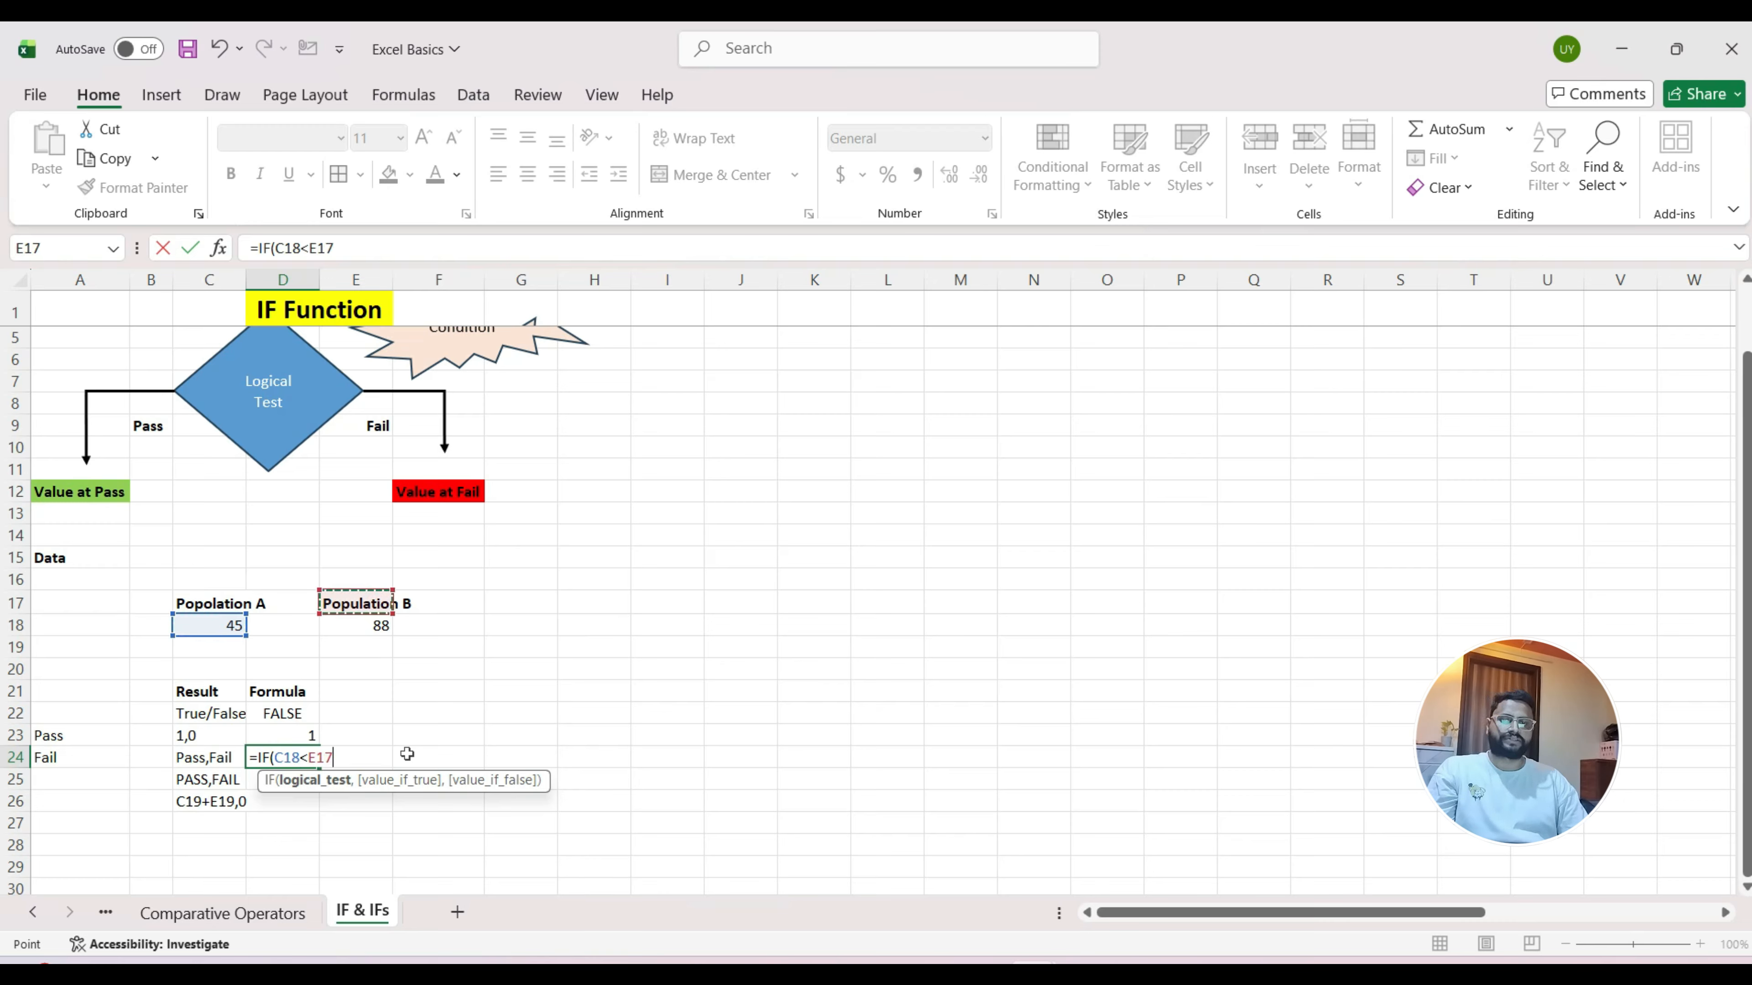
pyautogui.press('Down')
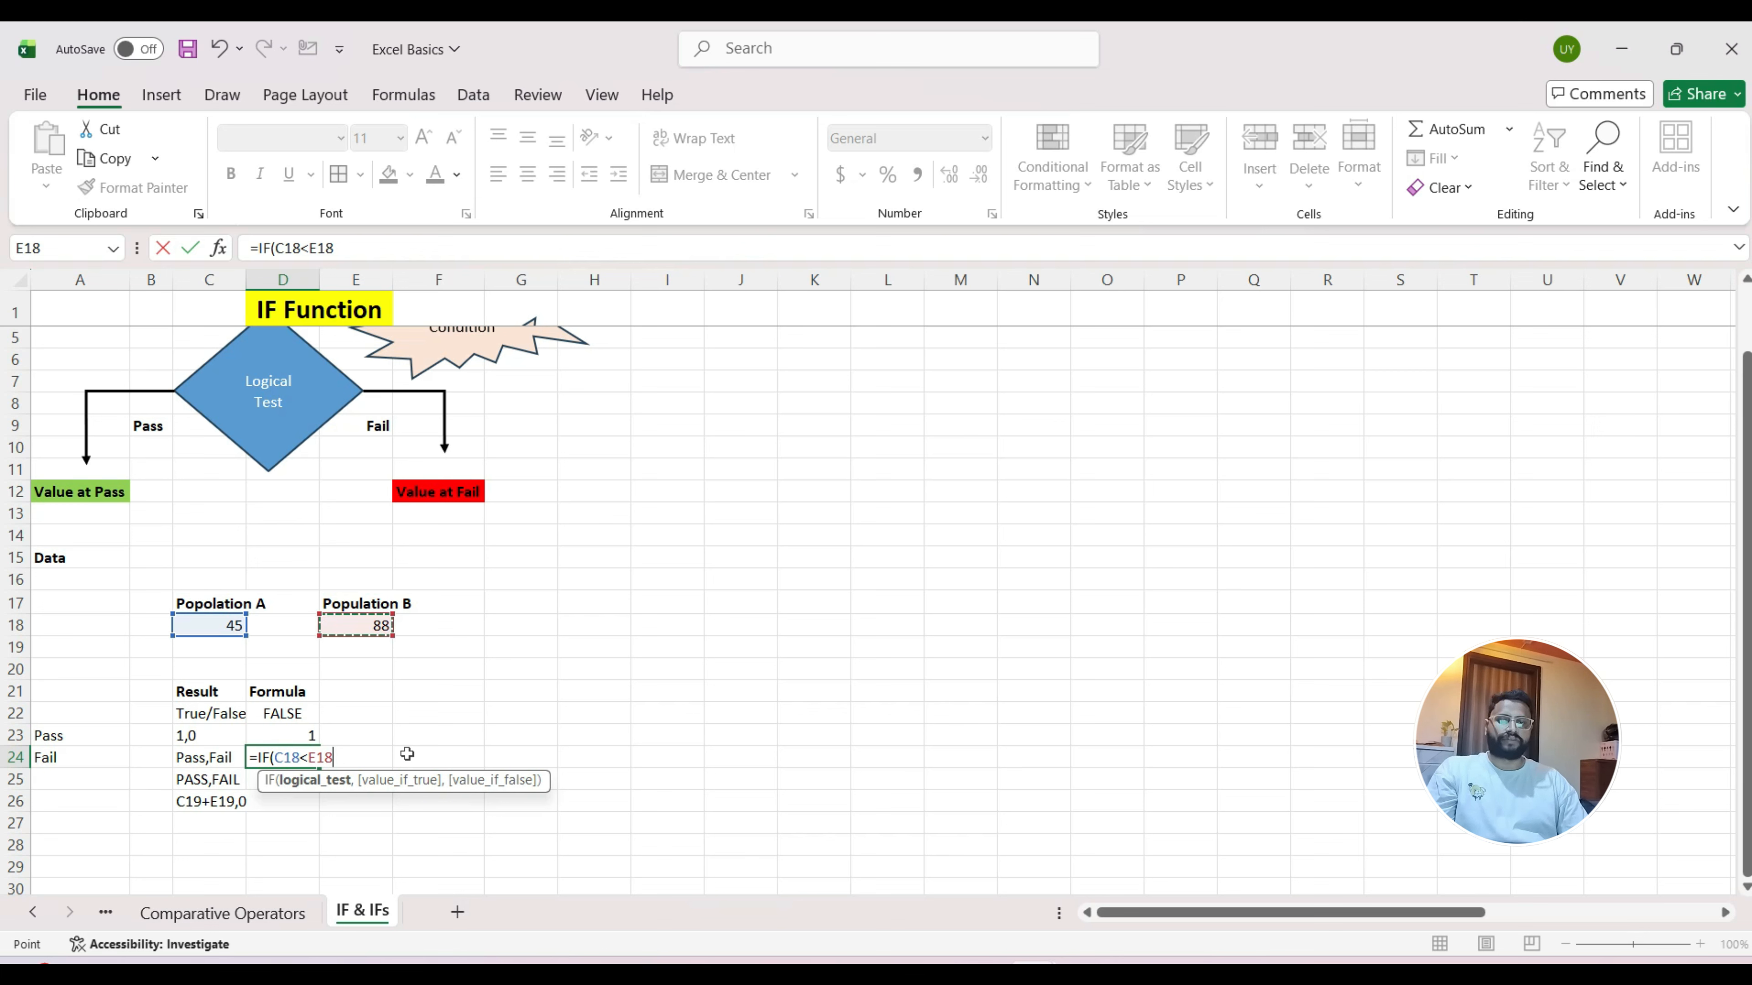
# Complete the IF formula in D24 with "Pass" as the value if true and "Fail" as the value if false.
pyautogui.write(',')
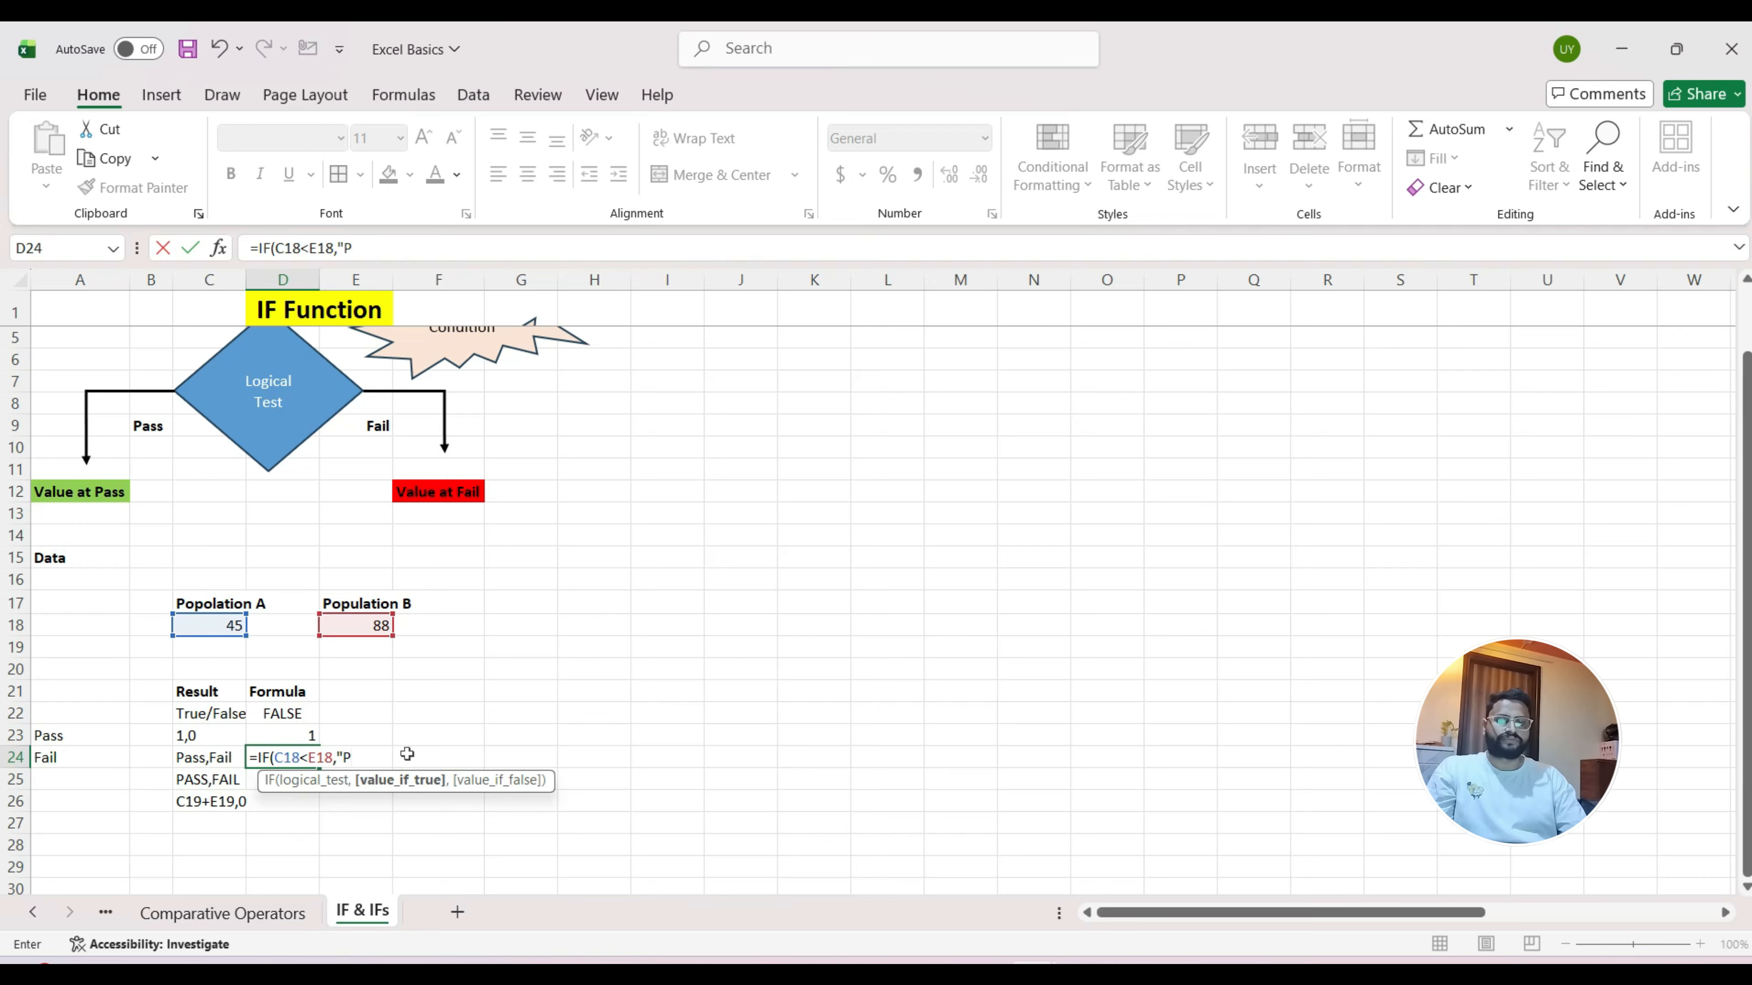
pyautogui.write('Pass"')
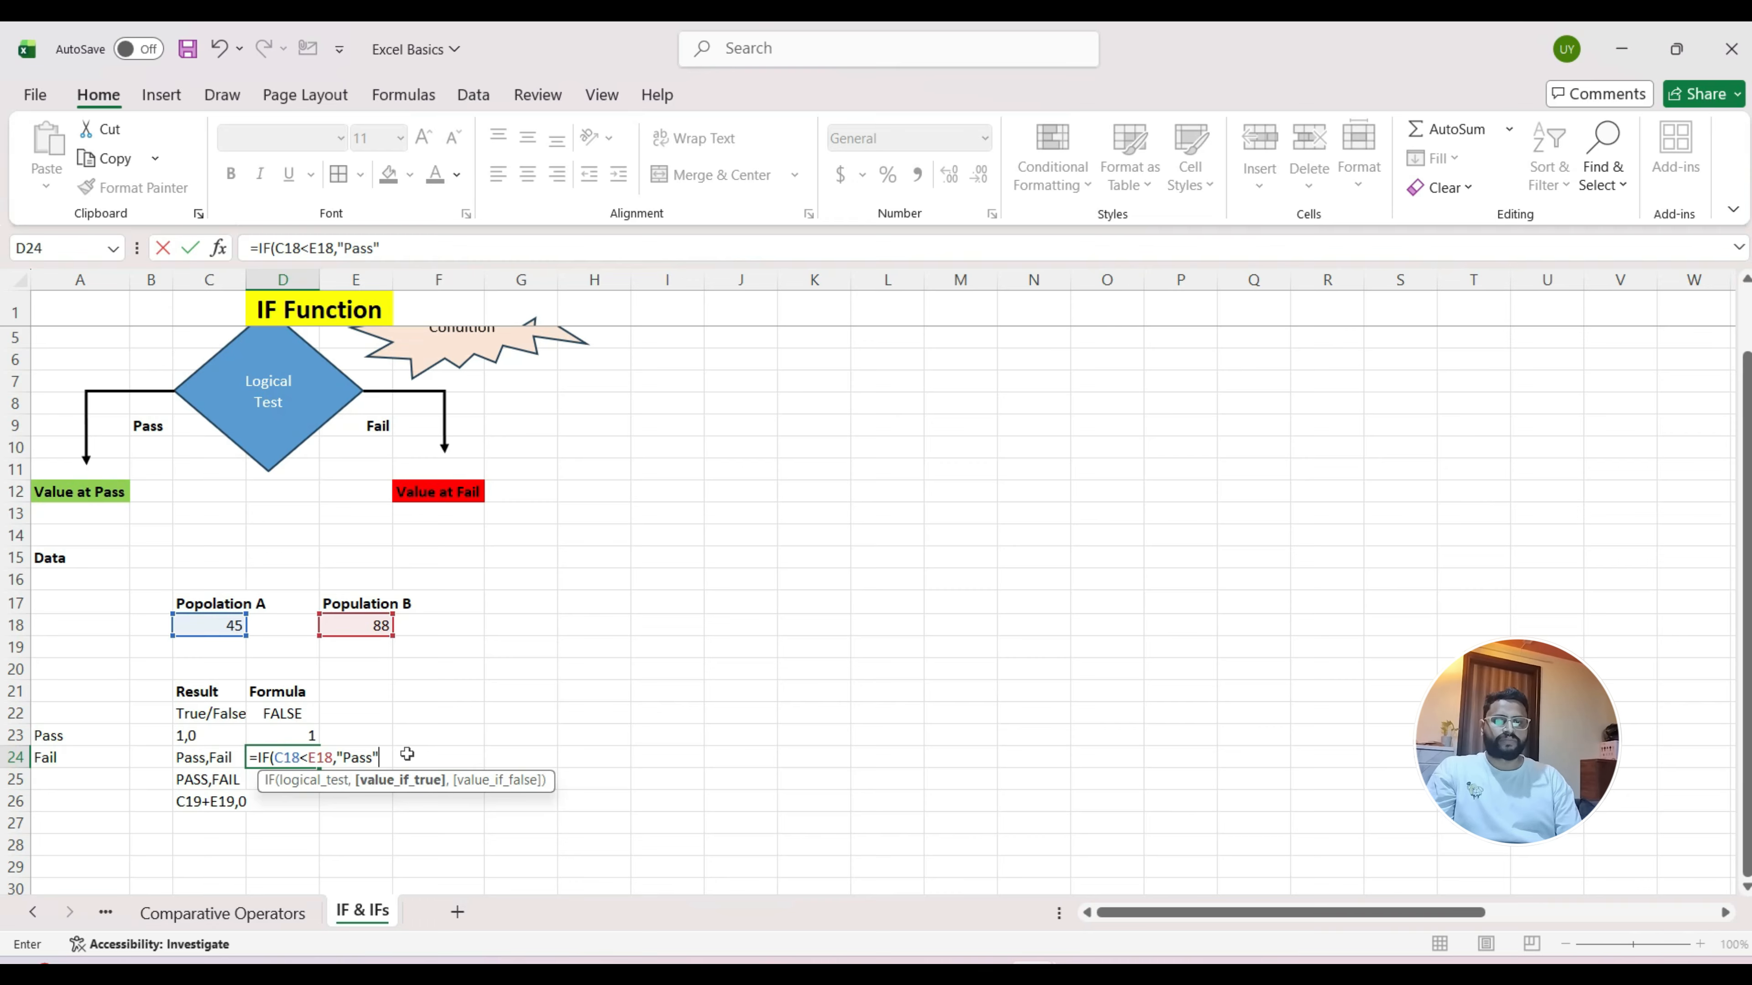
pyautogui.write(',')
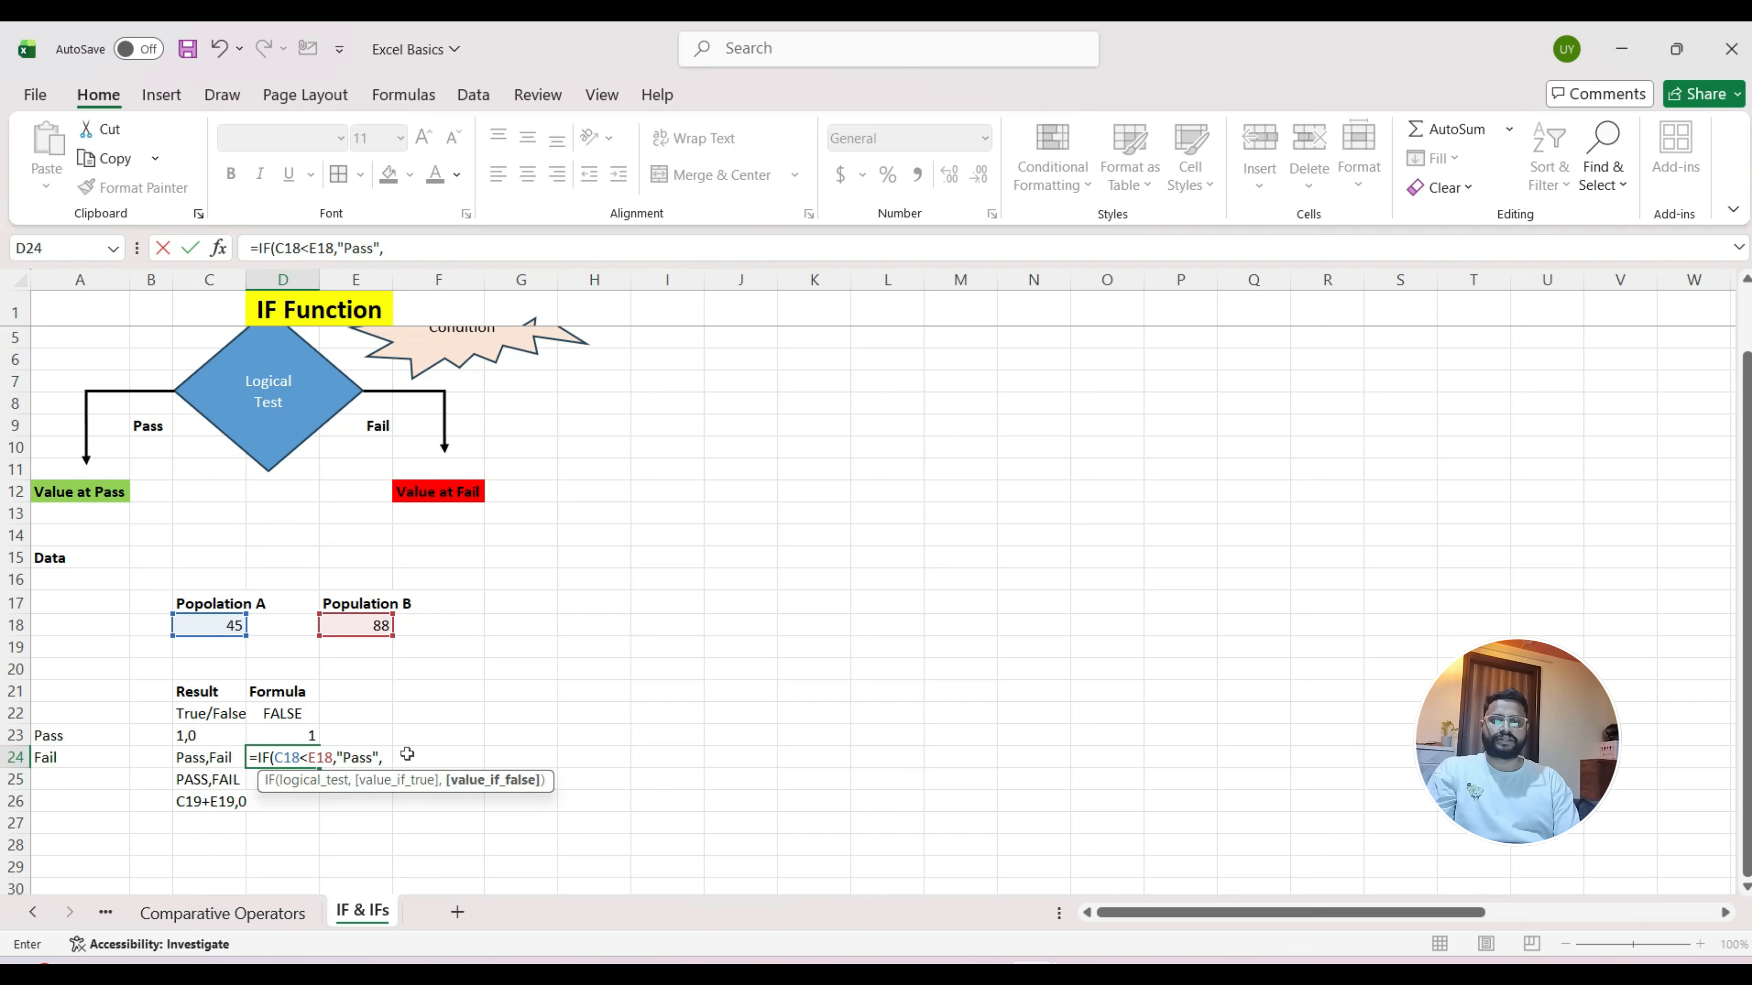
pyautogui.write('"')
pyautogui.write('Fa')
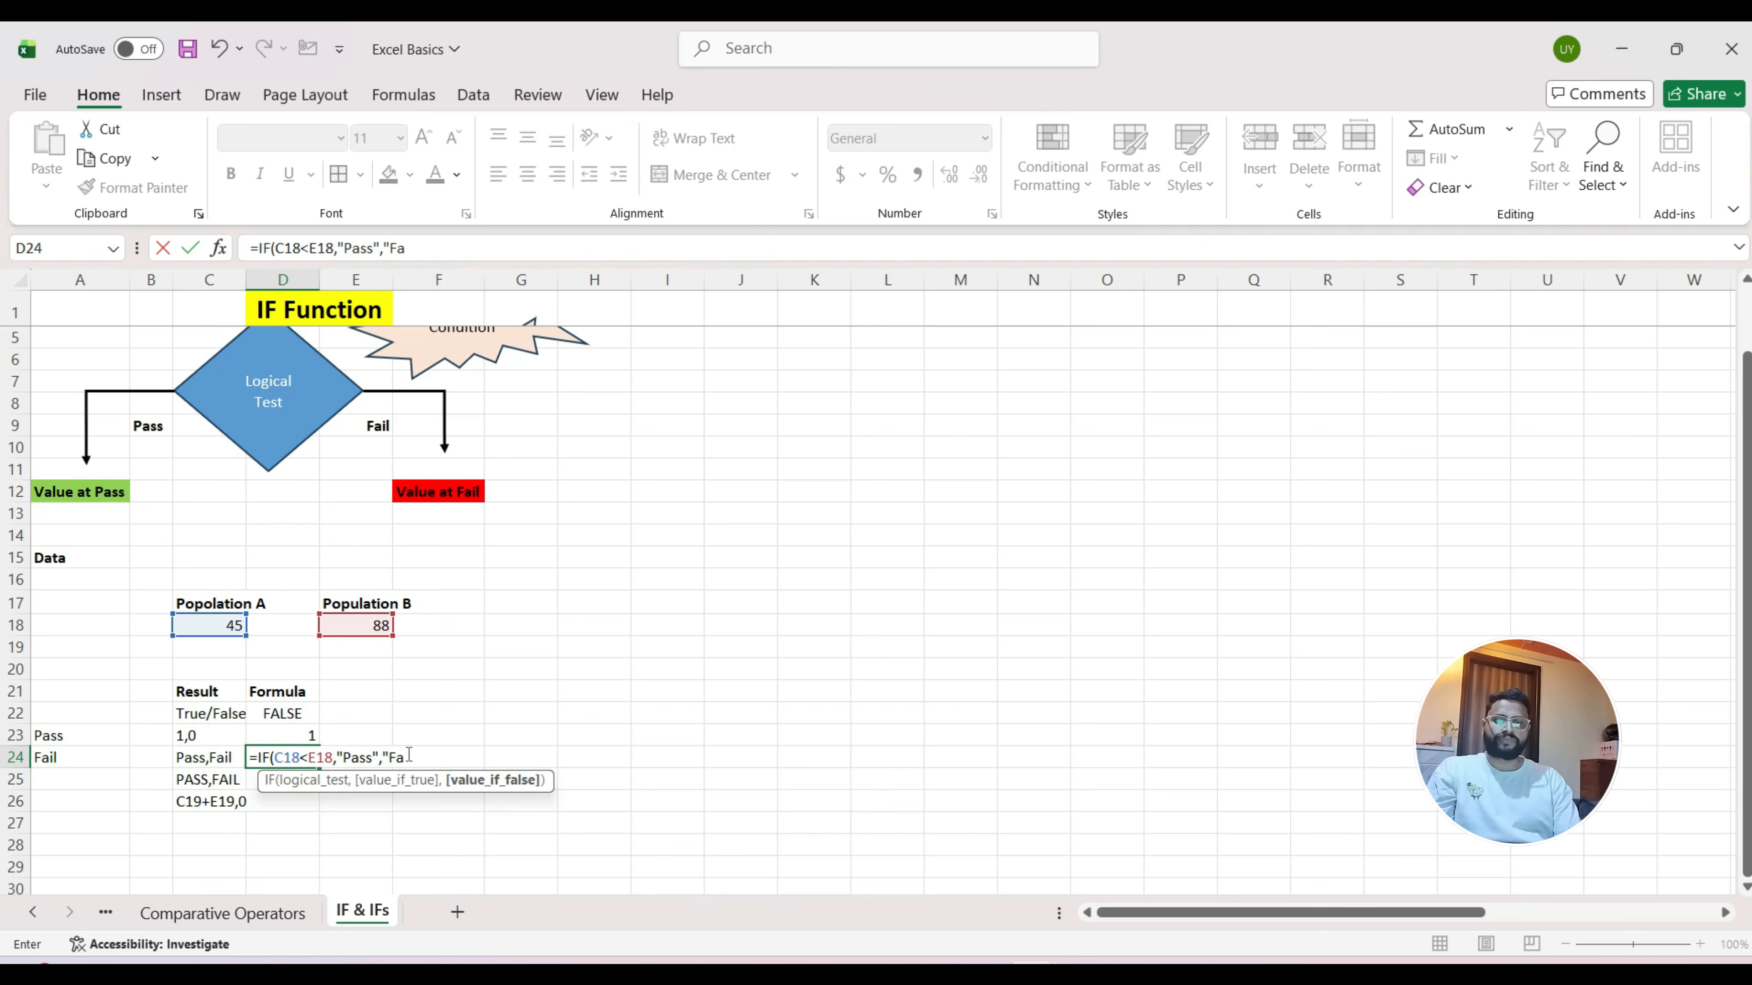
pyautogui.write('il"')
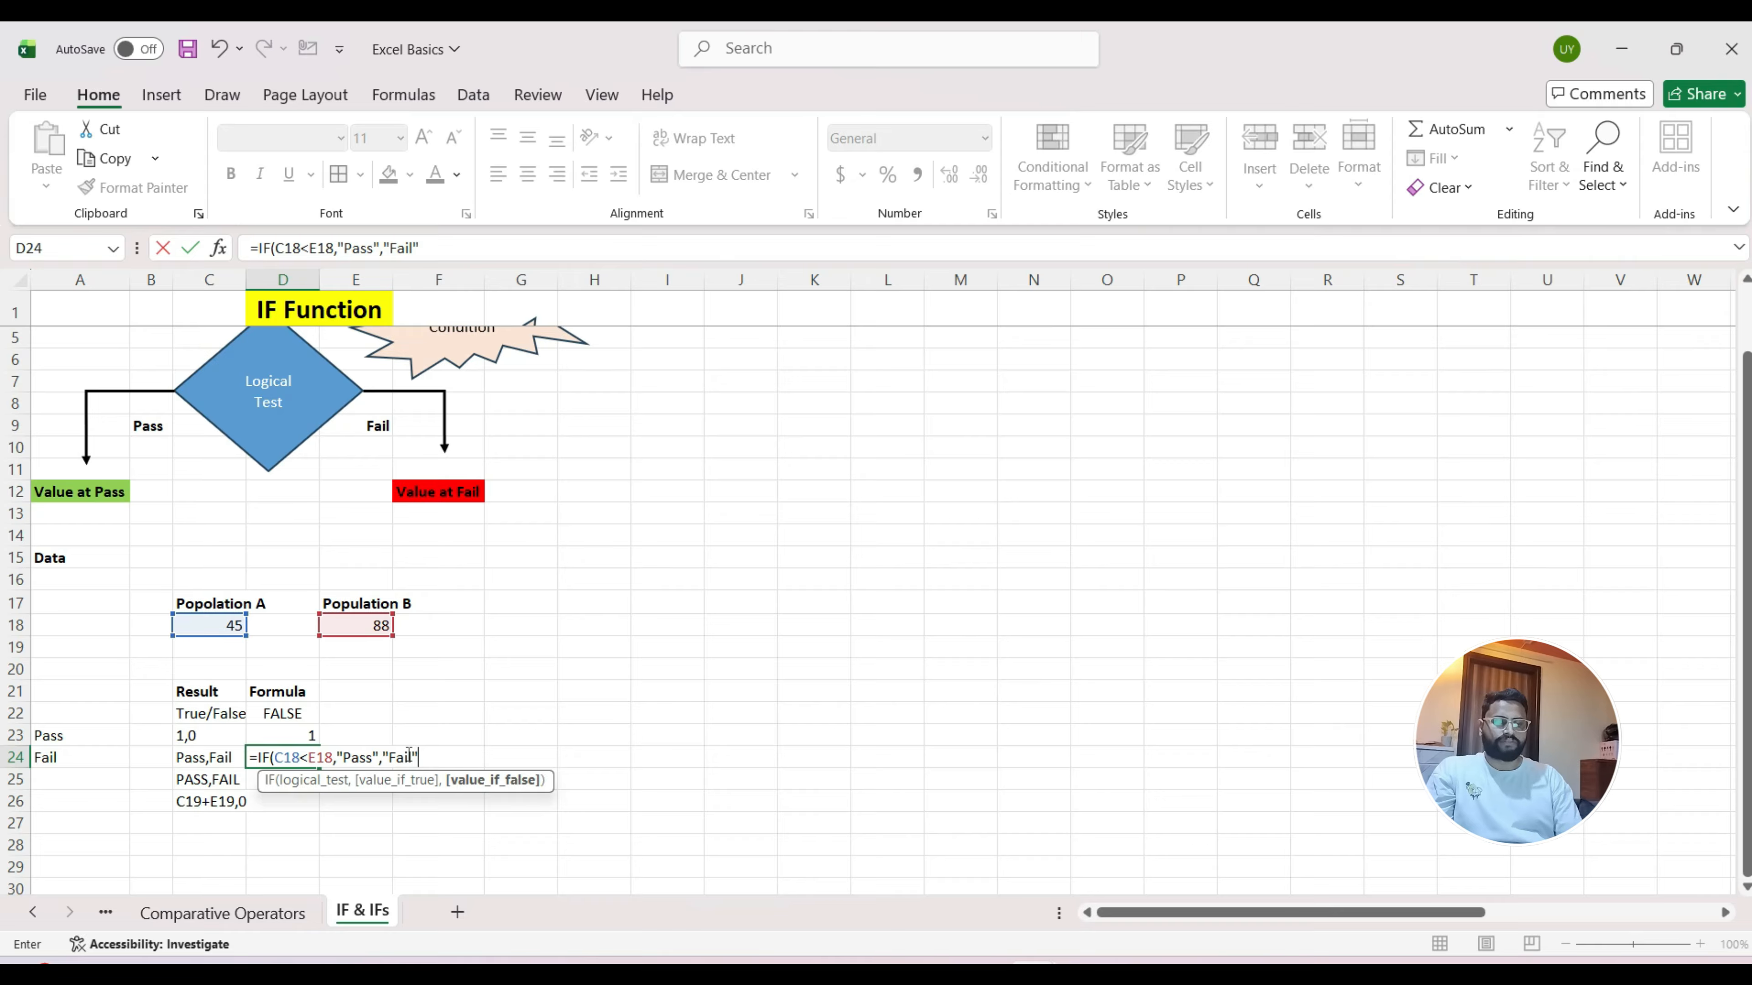
pyautogui.write(')')
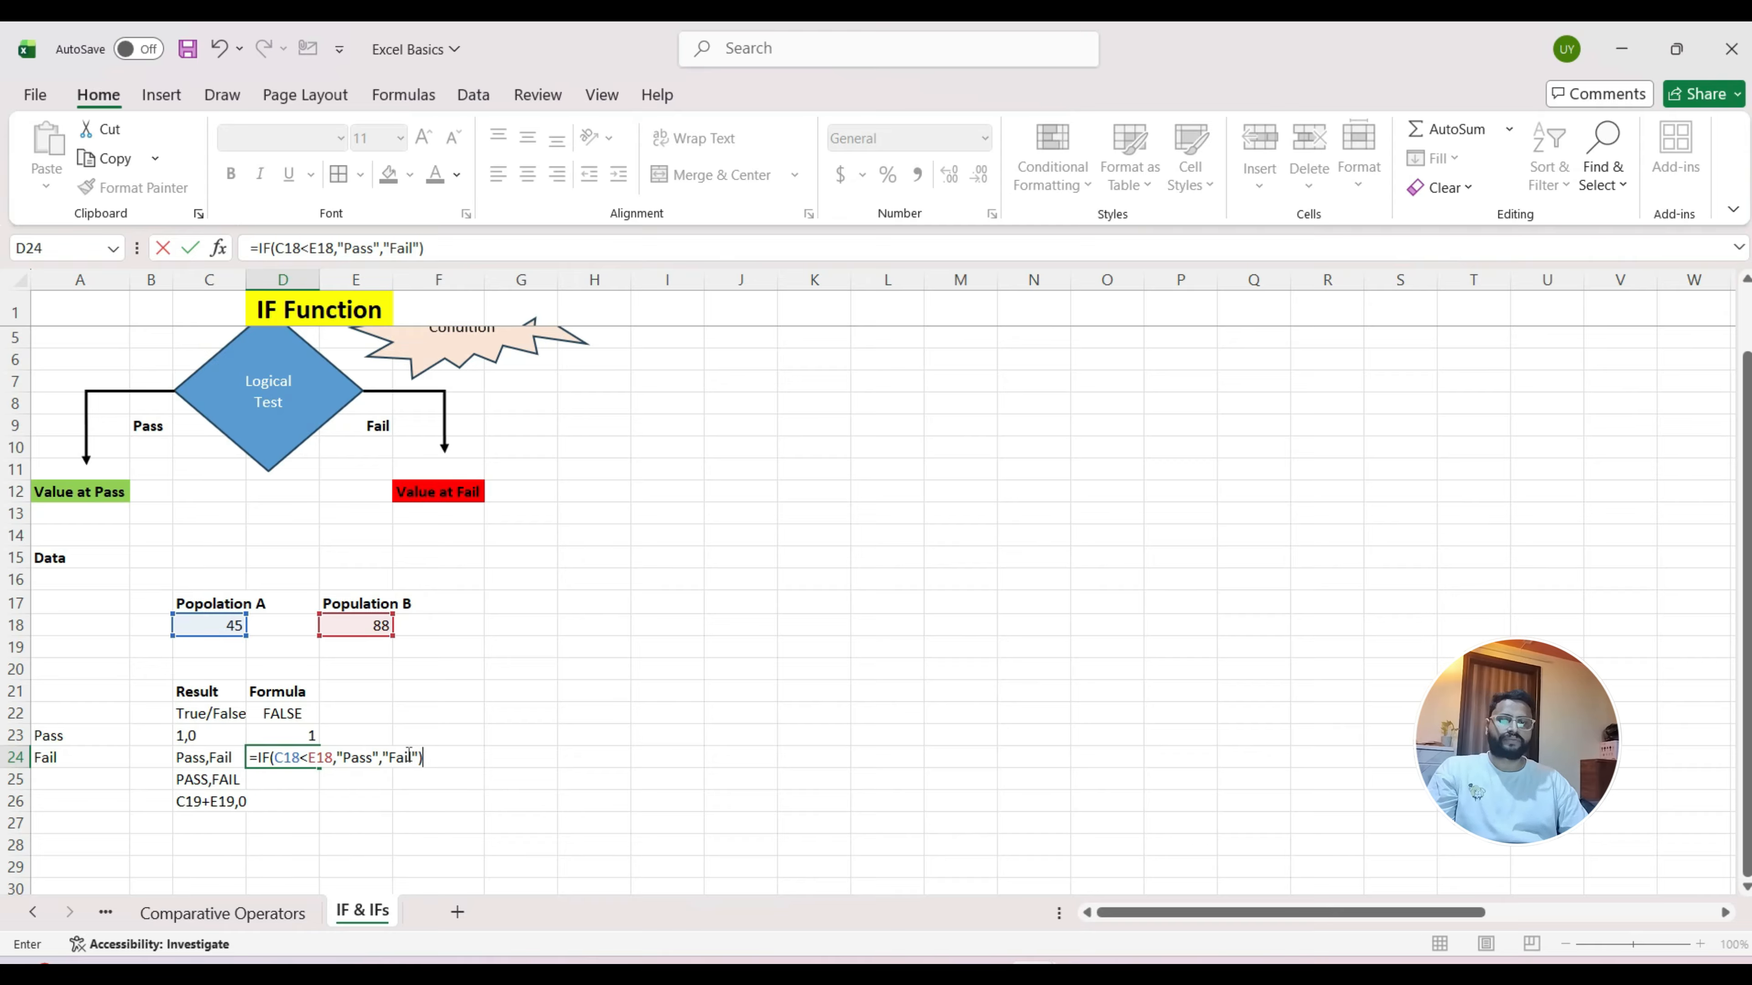
pyautogui.press('Return')
pyautogui.press('Up')
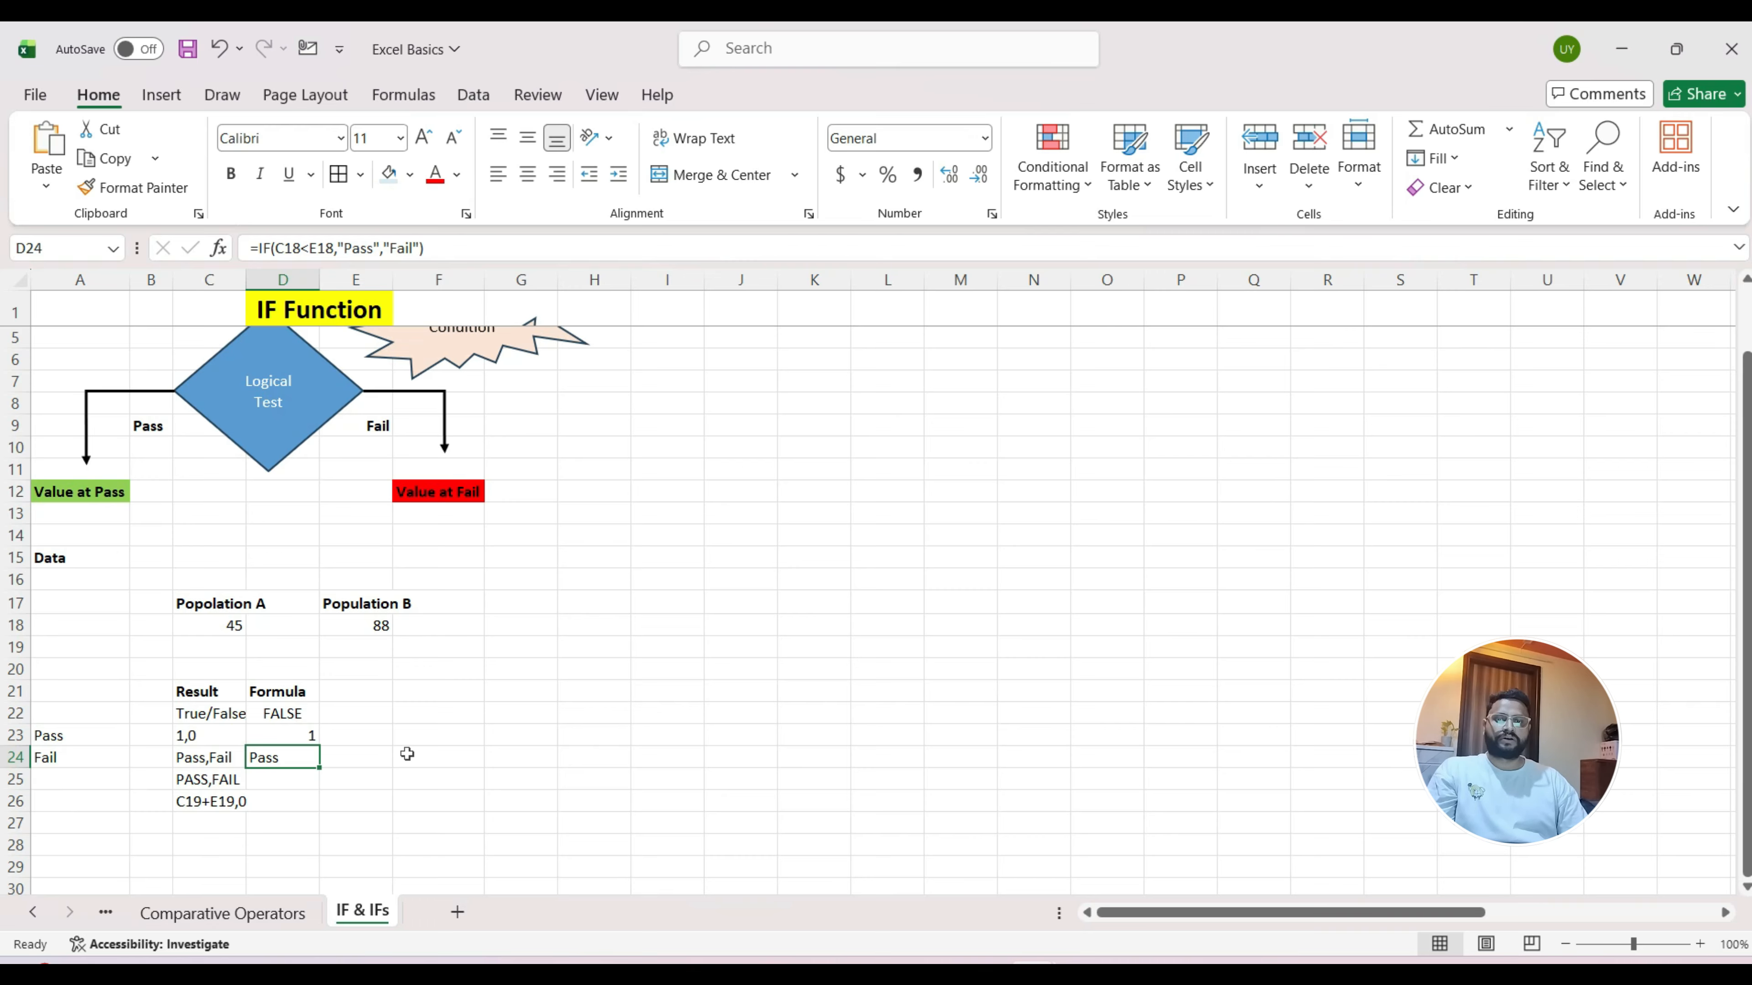
# Start an IF formula in D25, beside the PASS,FAIL result type.
pyautogui.press('Up')
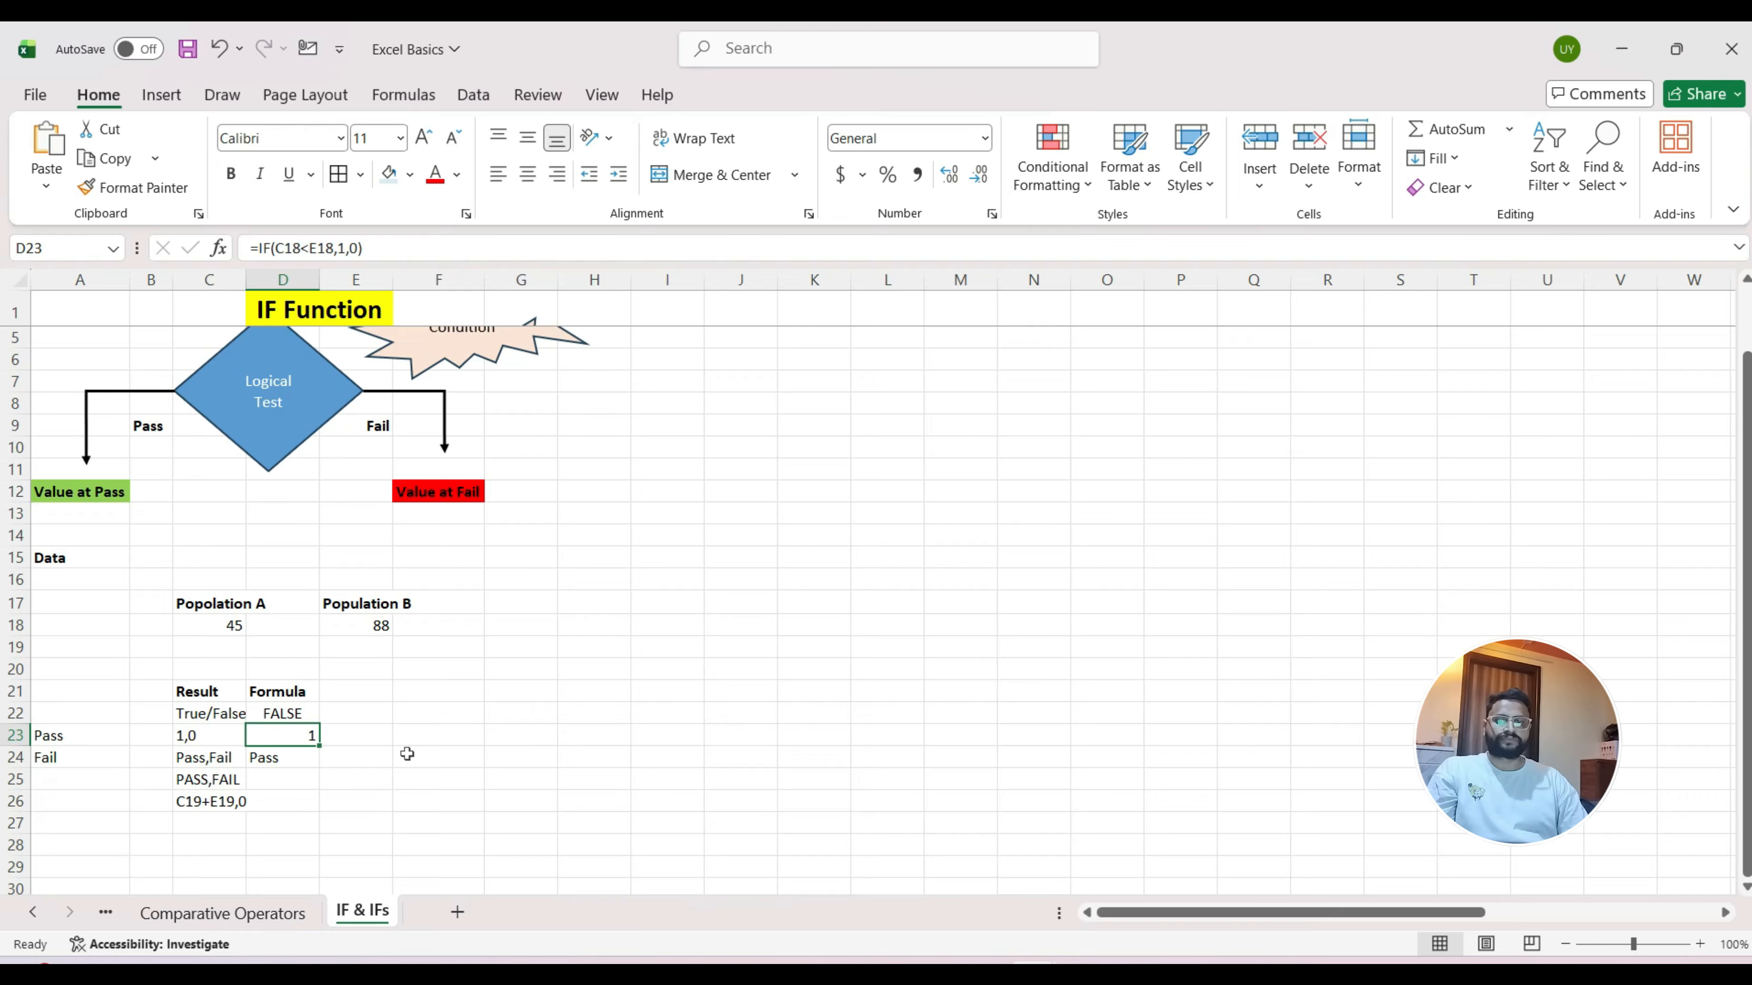
pyautogui.press('Down')
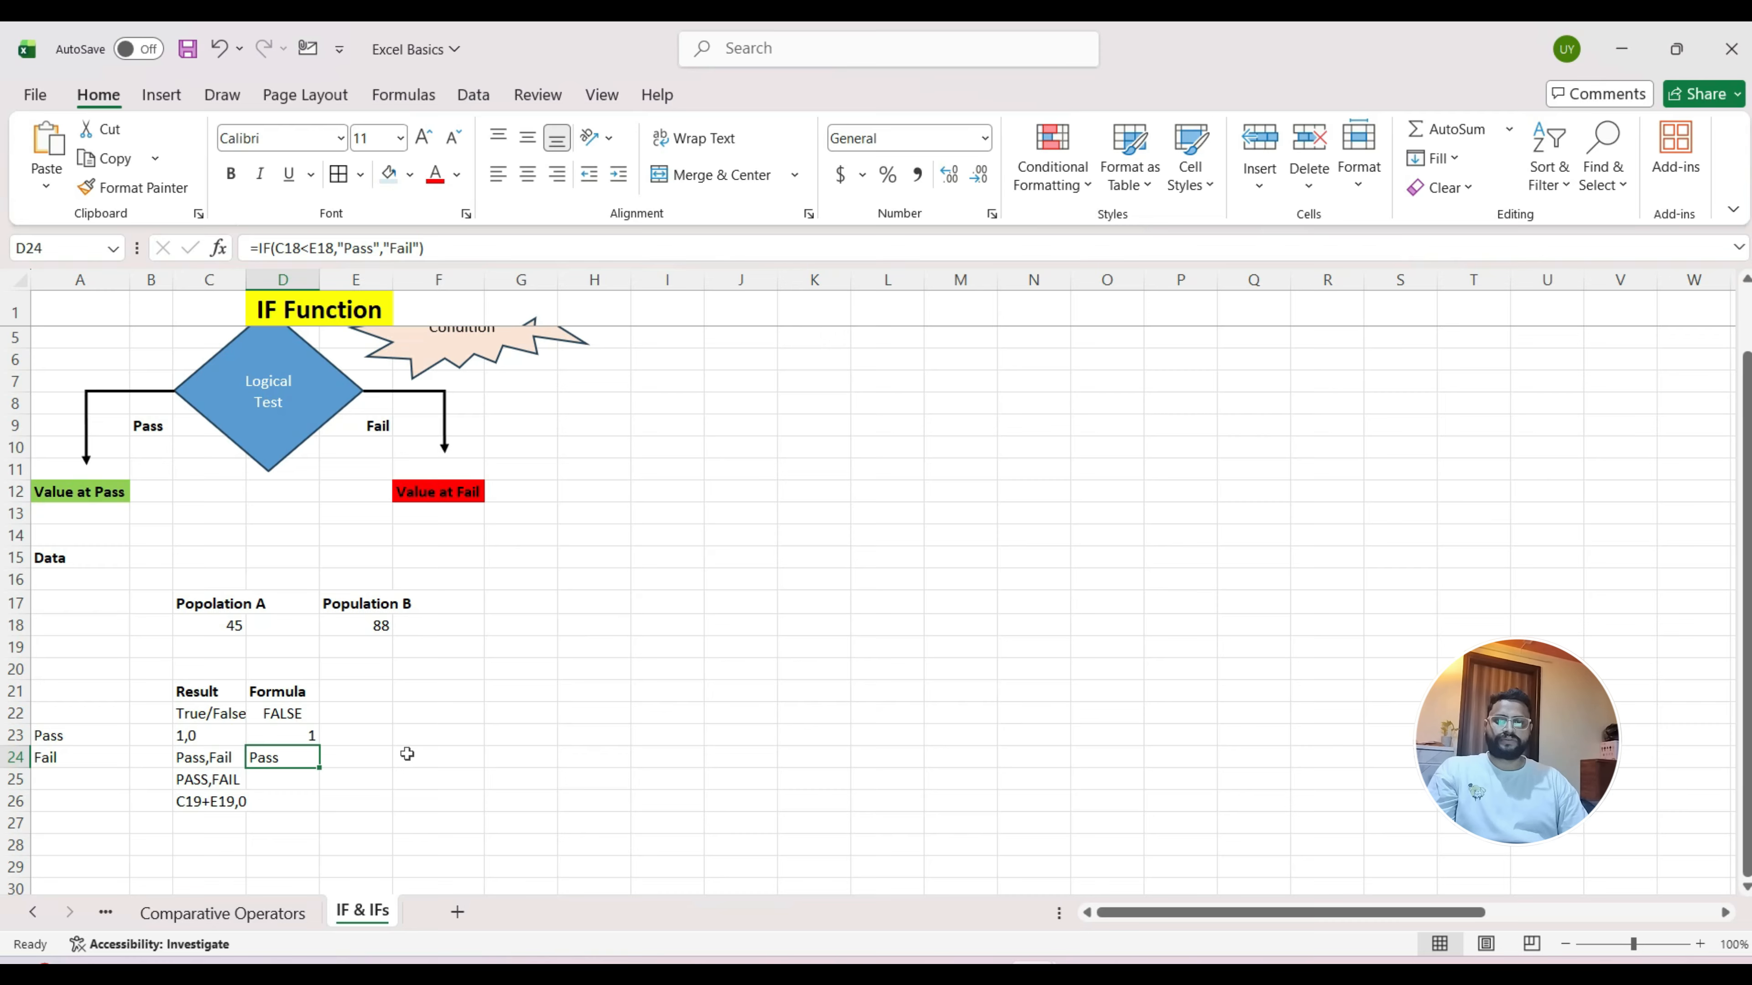
pyautogui.press('Down')
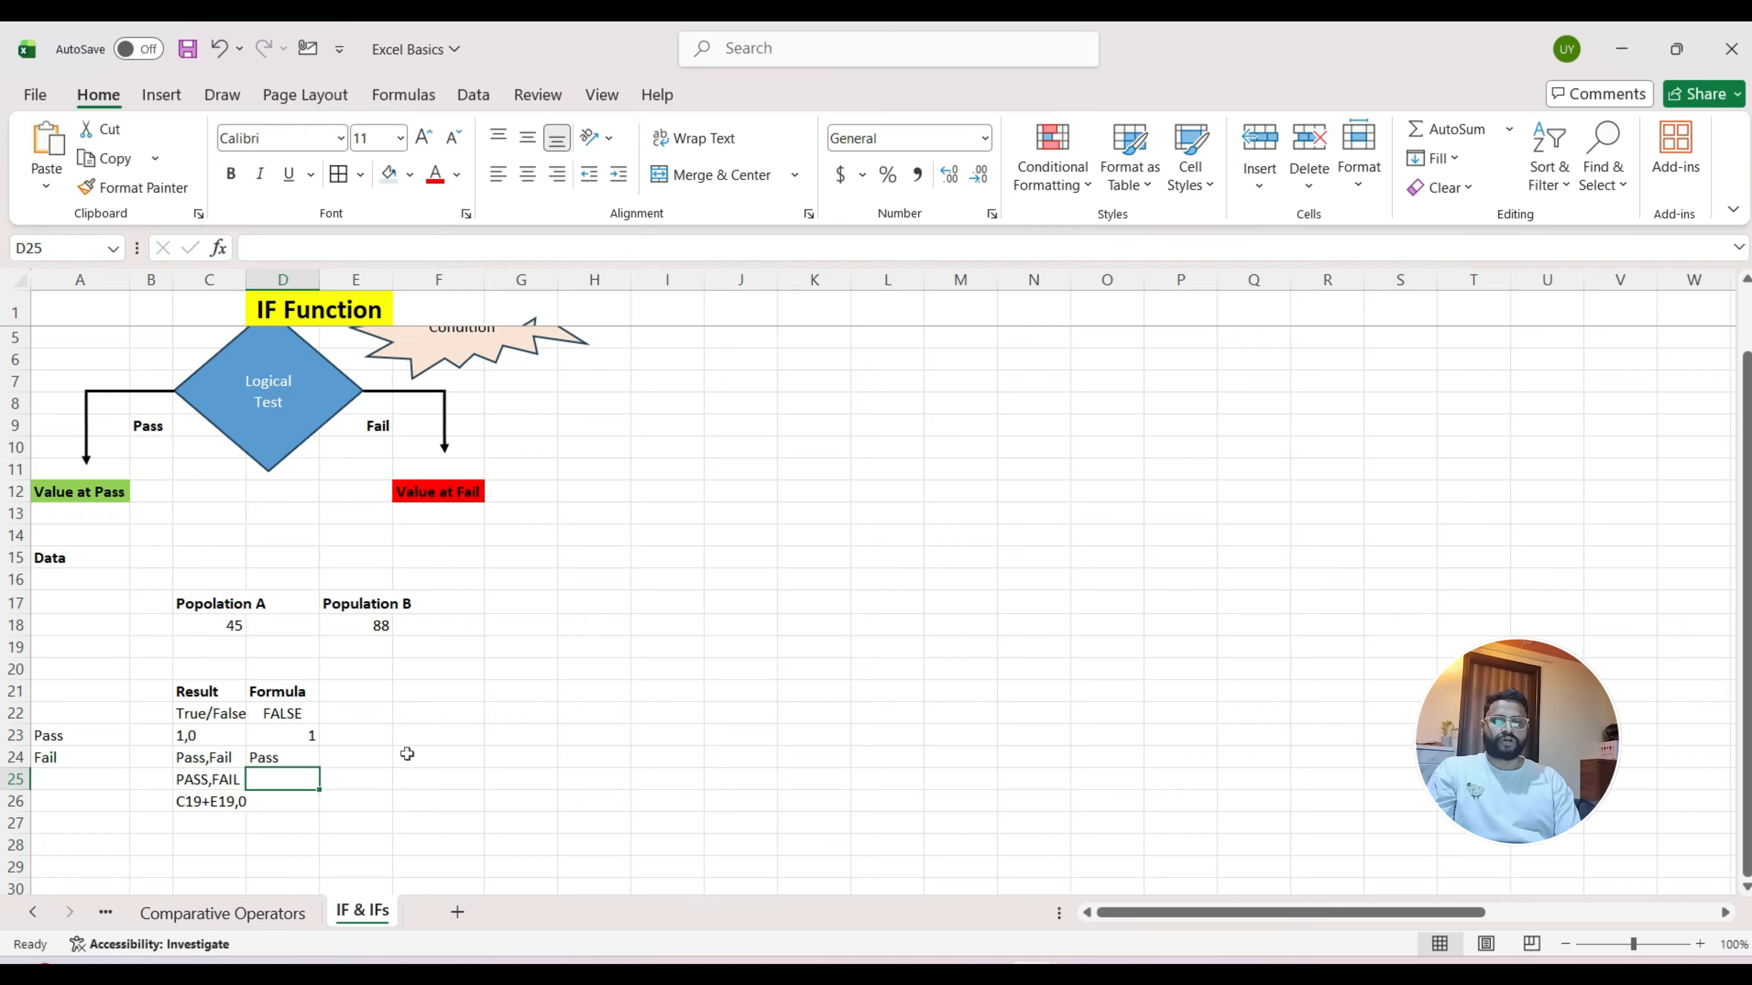
pyautogui.write('=if')
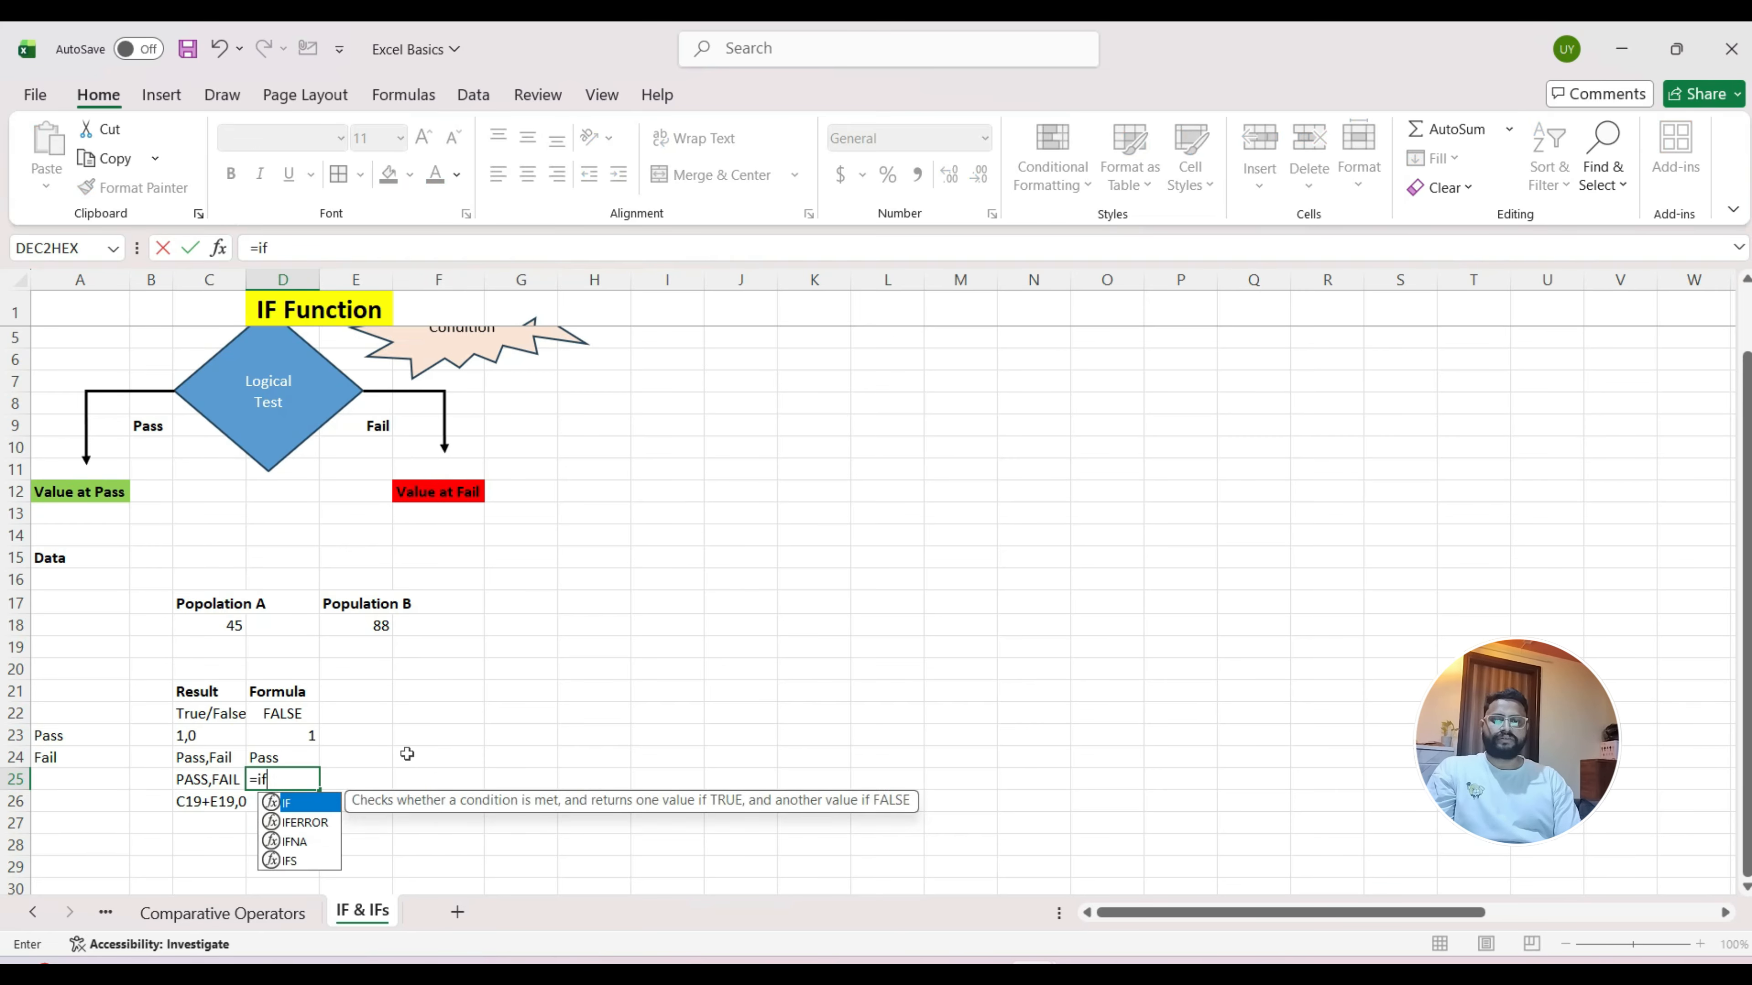
pyautogui.press('Tab')
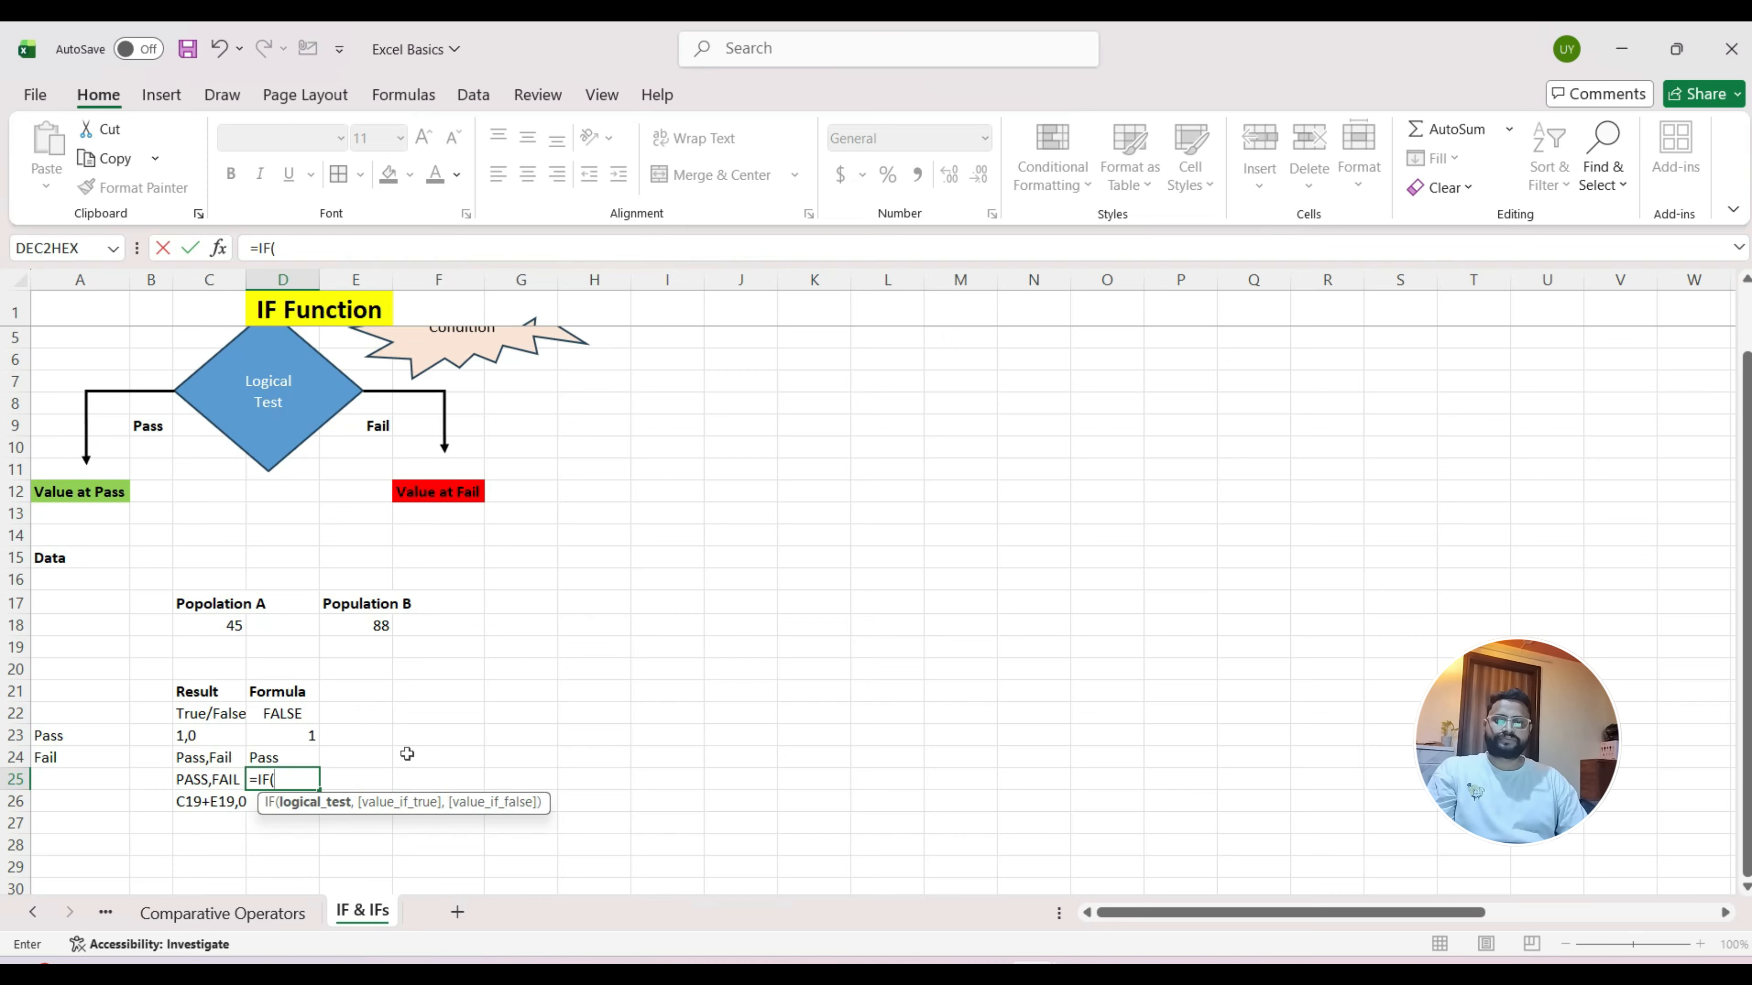
# Set the logical test of the D25 IF formula to C18=E18, checking whether both populations are equal.
pyautogui.press('Up')
pyautogui.press('Up')
pyautogui.press('Up')
pyautogui.press('Up')
pyautogui.press('Up')
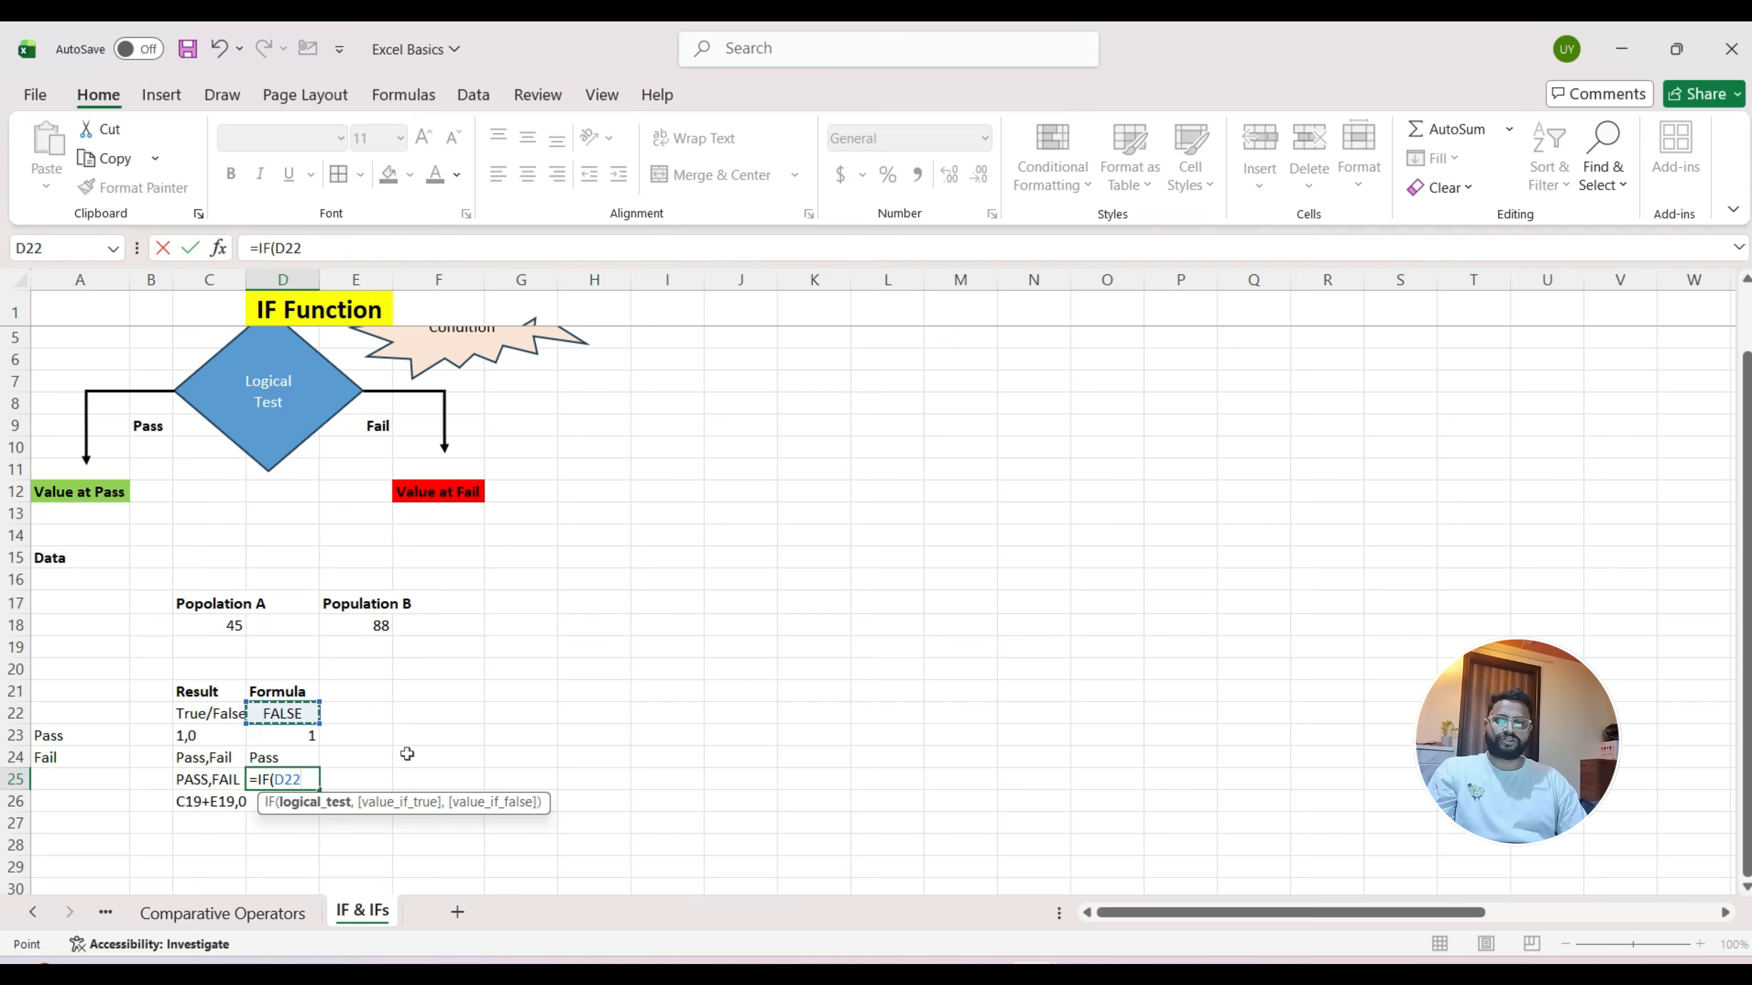
pyautogui.press('Up')
pyautogui.press('Left')
pyautogui.press('Up')
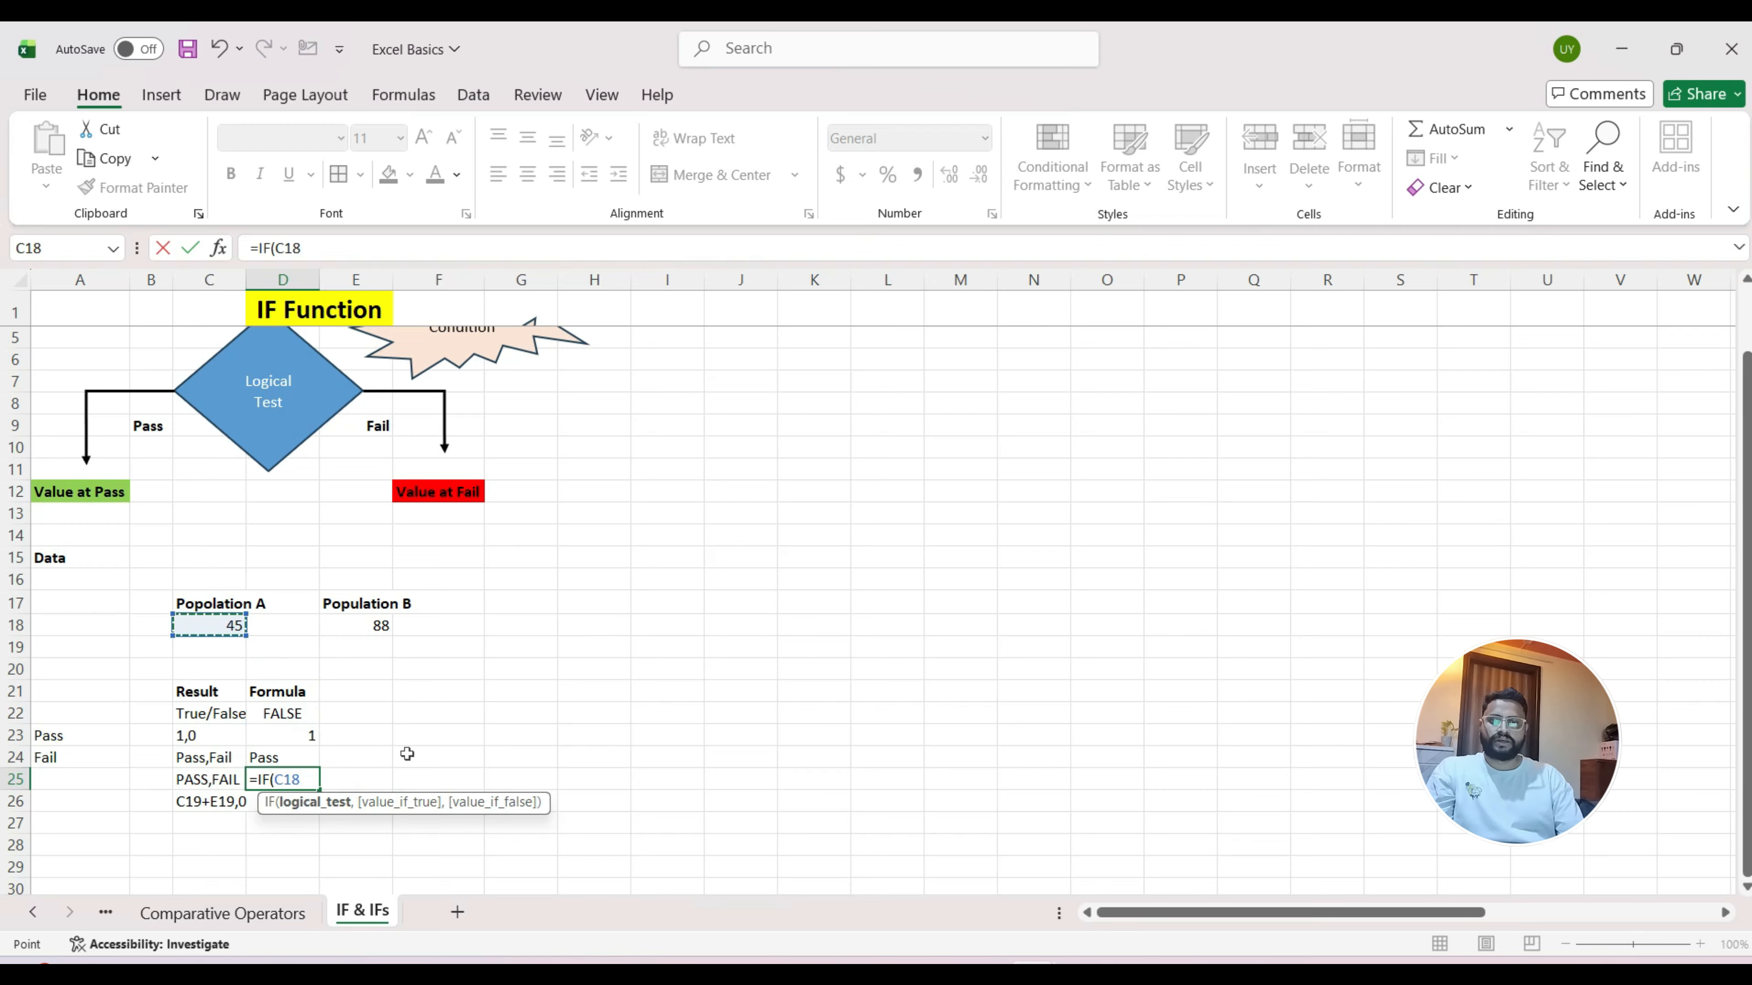
pyautogui.write('=')
pyautogui.press('Up')
pyautogui.press('Up')
pyautogui.press('Up')
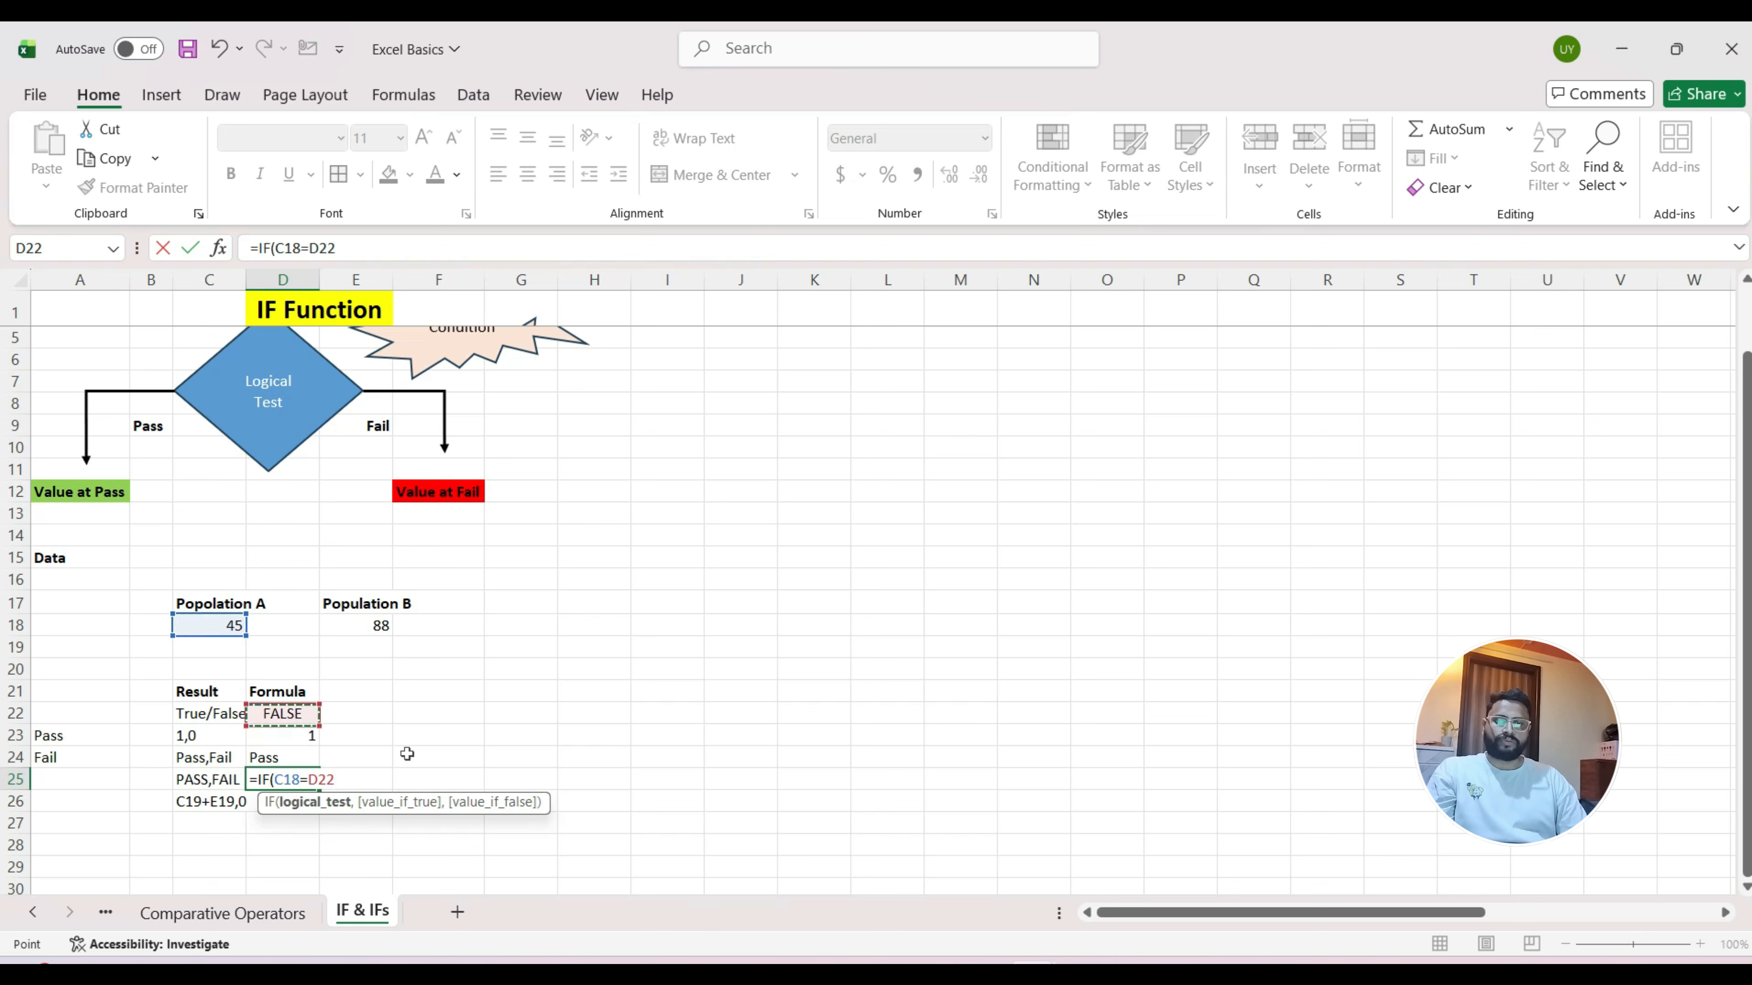
pyautogui.press('Up')
pyautogui.press('Right')
pyautogui.press('Up')
pyautogui.press('Up')
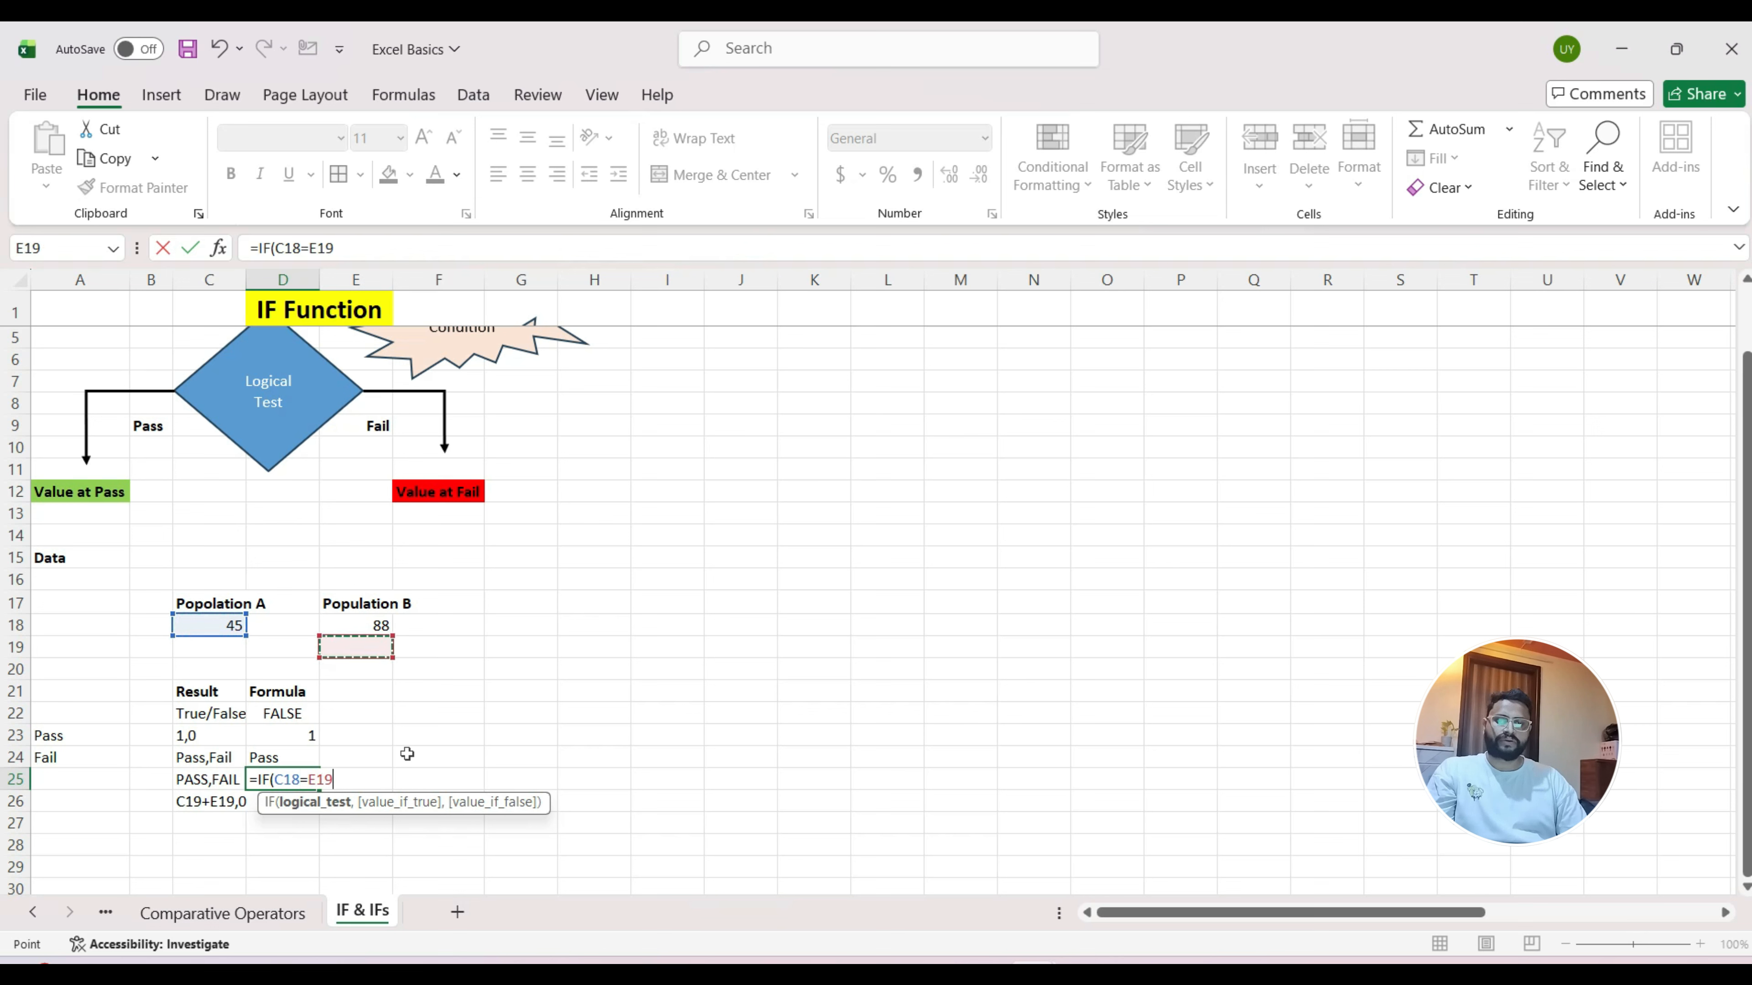
pyautogui.press('Up')
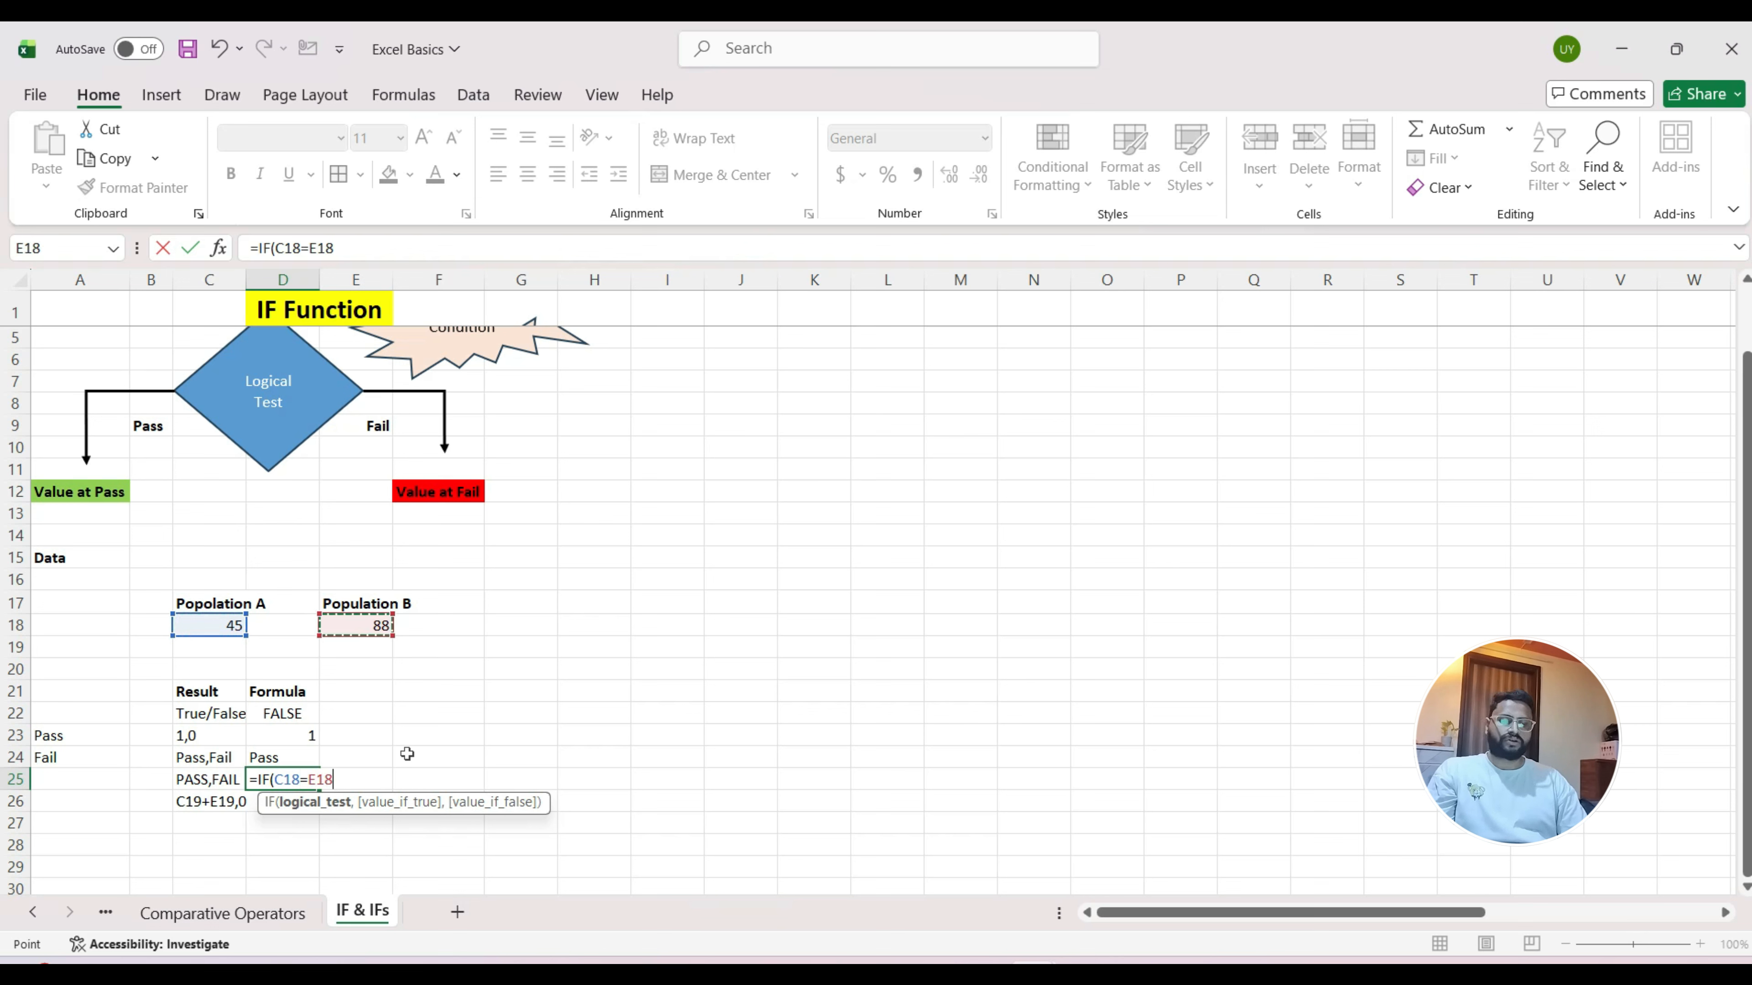
# Add UPPER(A23) as the value if true in the D25 IF formula, converting the Pass text to uppercase.
pyautogui.write(',')
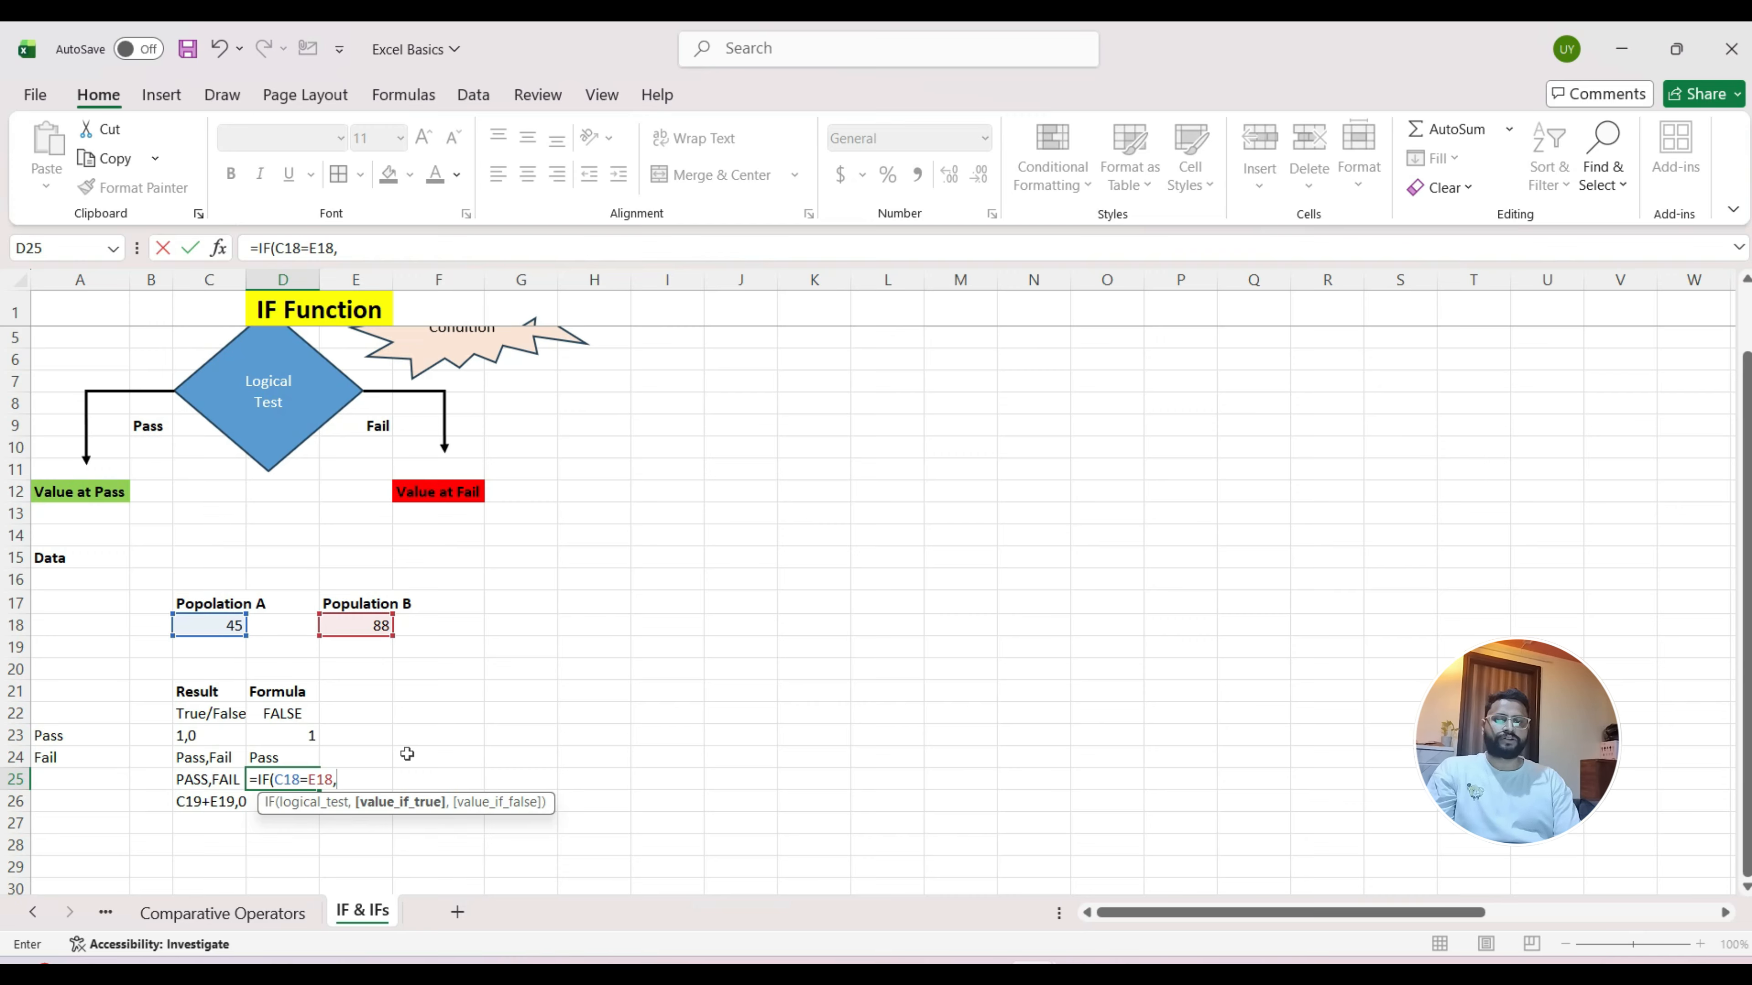
pyautogui.write('u')
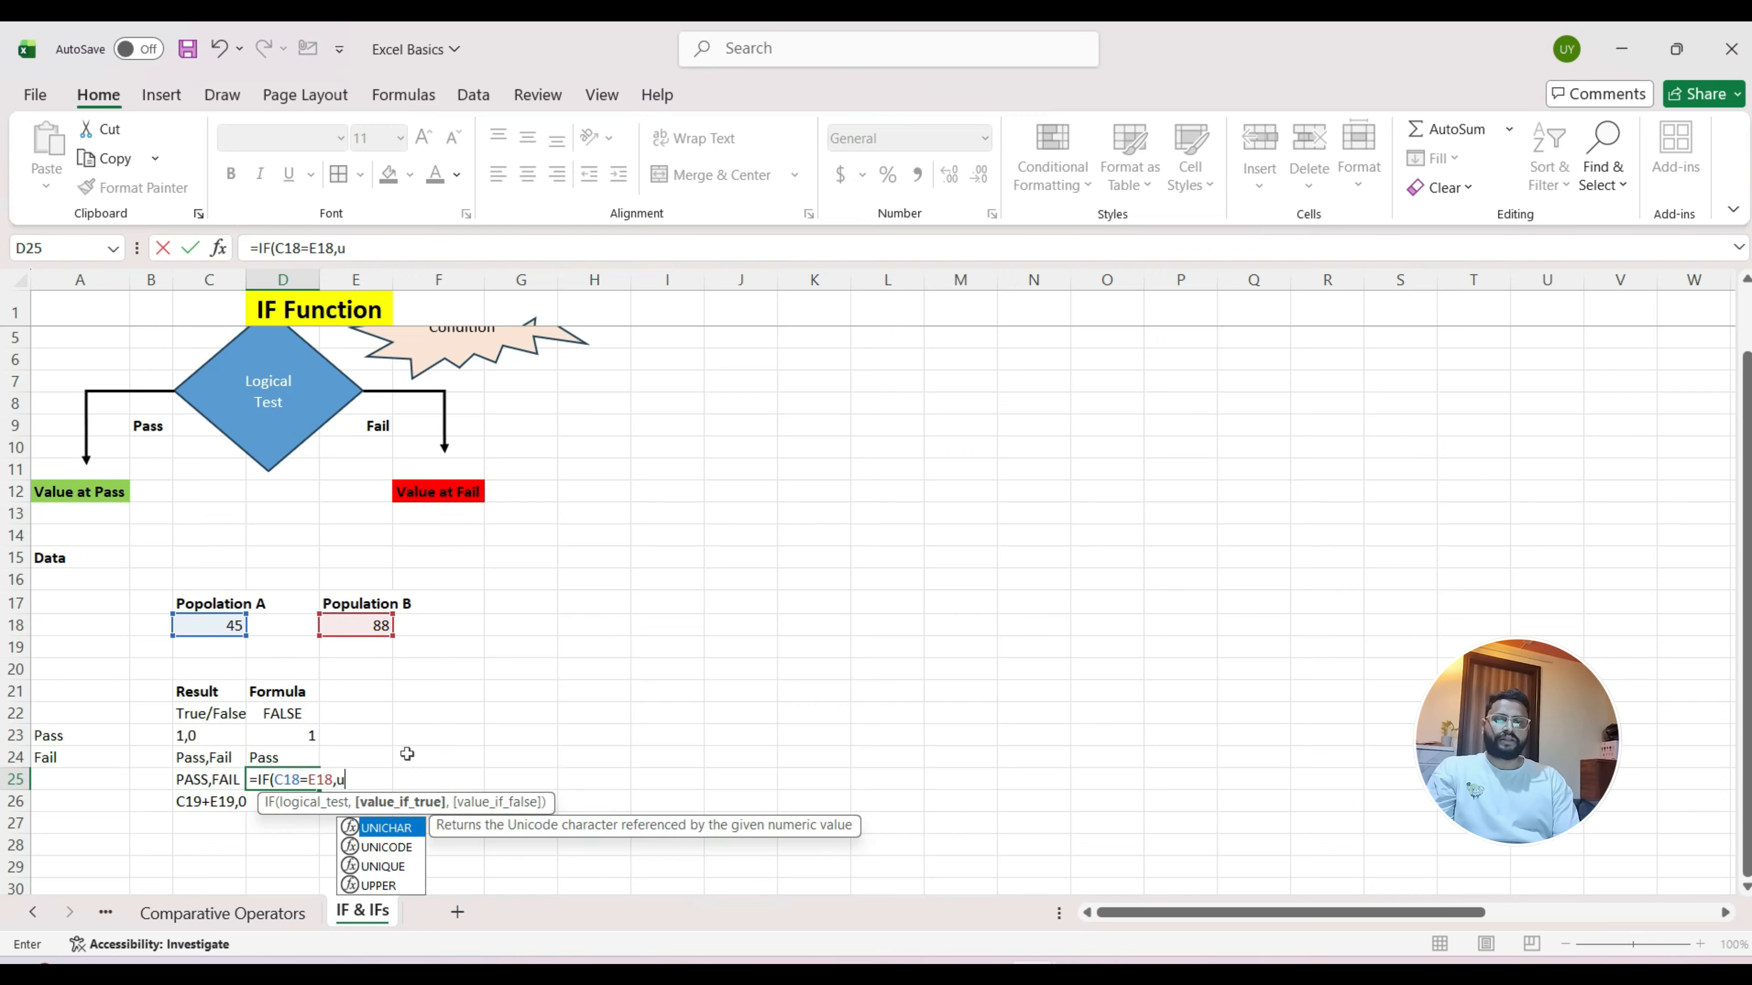
pyautogui.write('p')
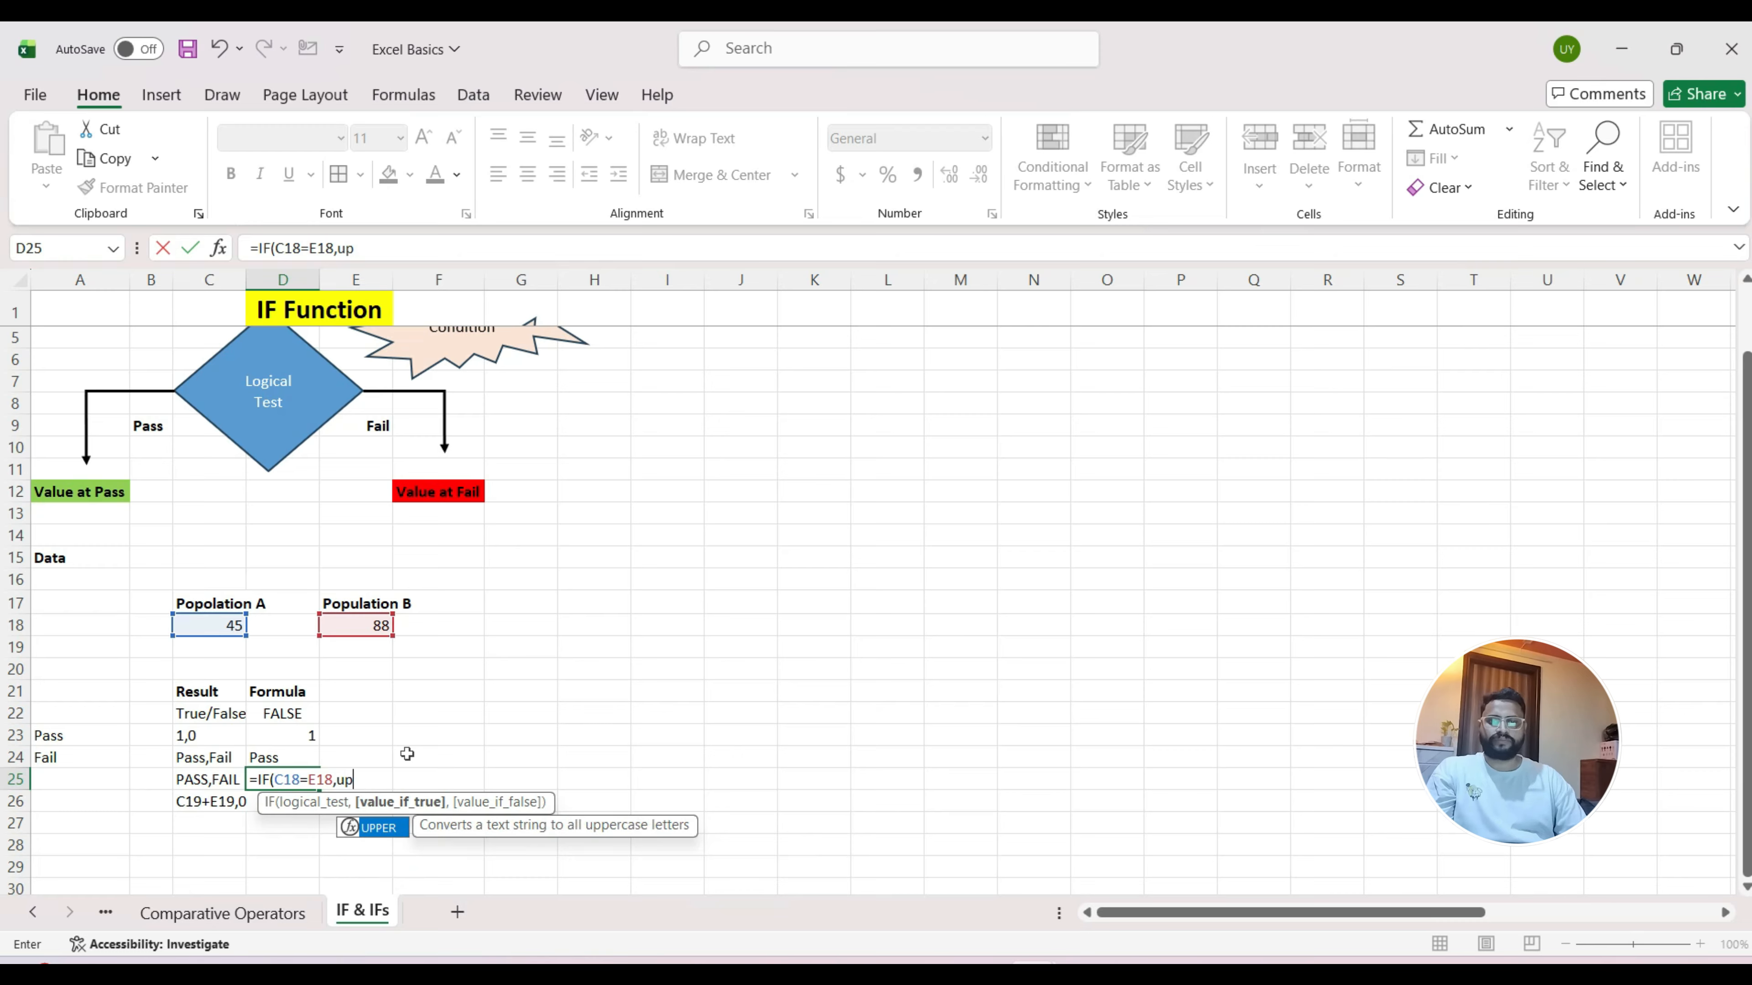
pyautogui.press('Tab')
pyautogui.press('Up')
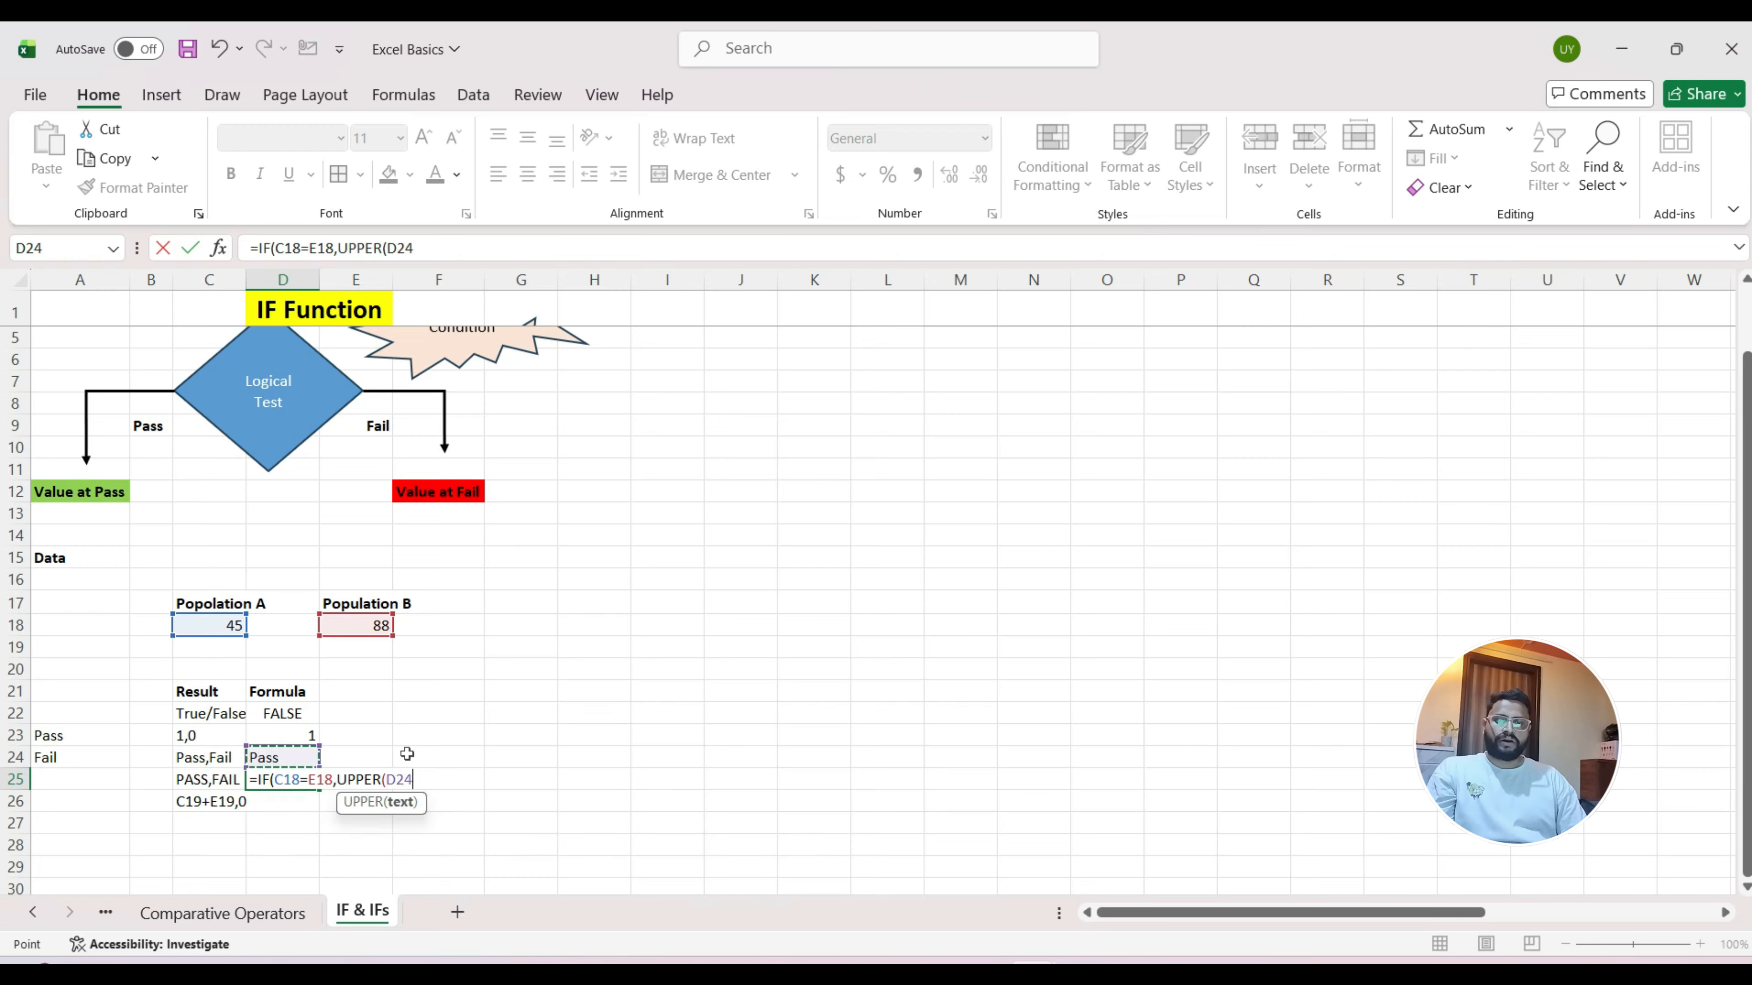
pyautogui.press('Left')
pyautogui.press('Left')
pyautogui.press('Left')
pyautogui.press('Up')
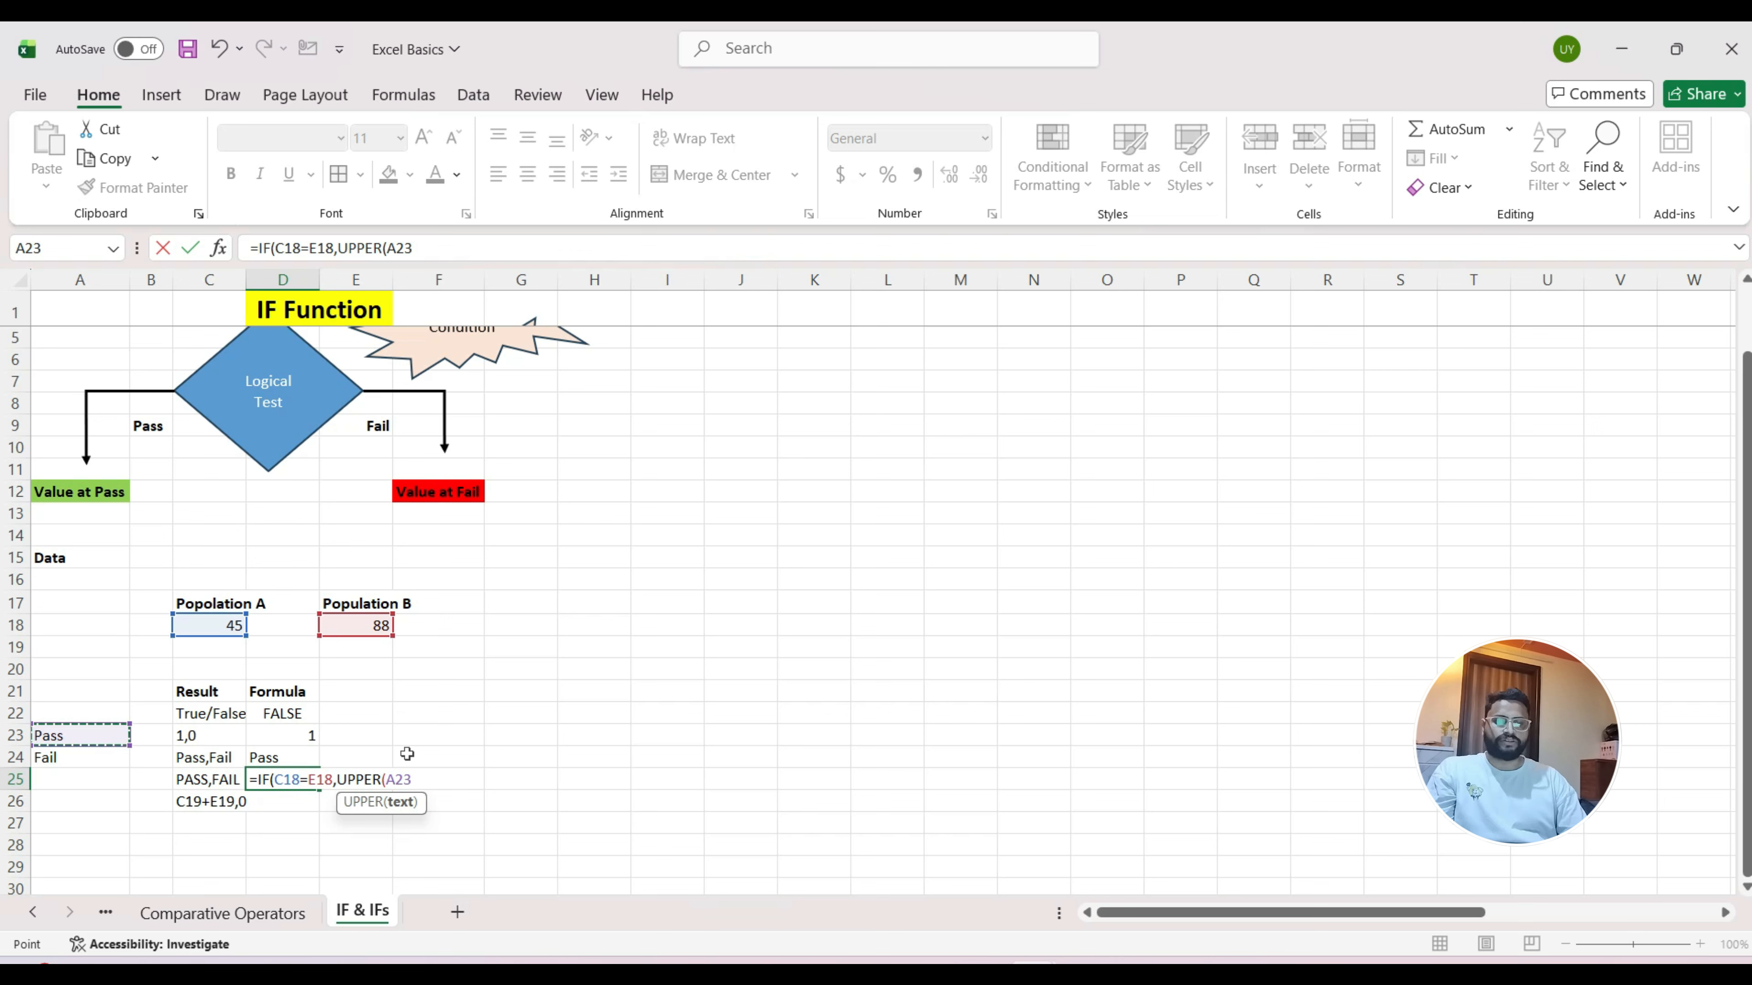
pyautogui.write(')')
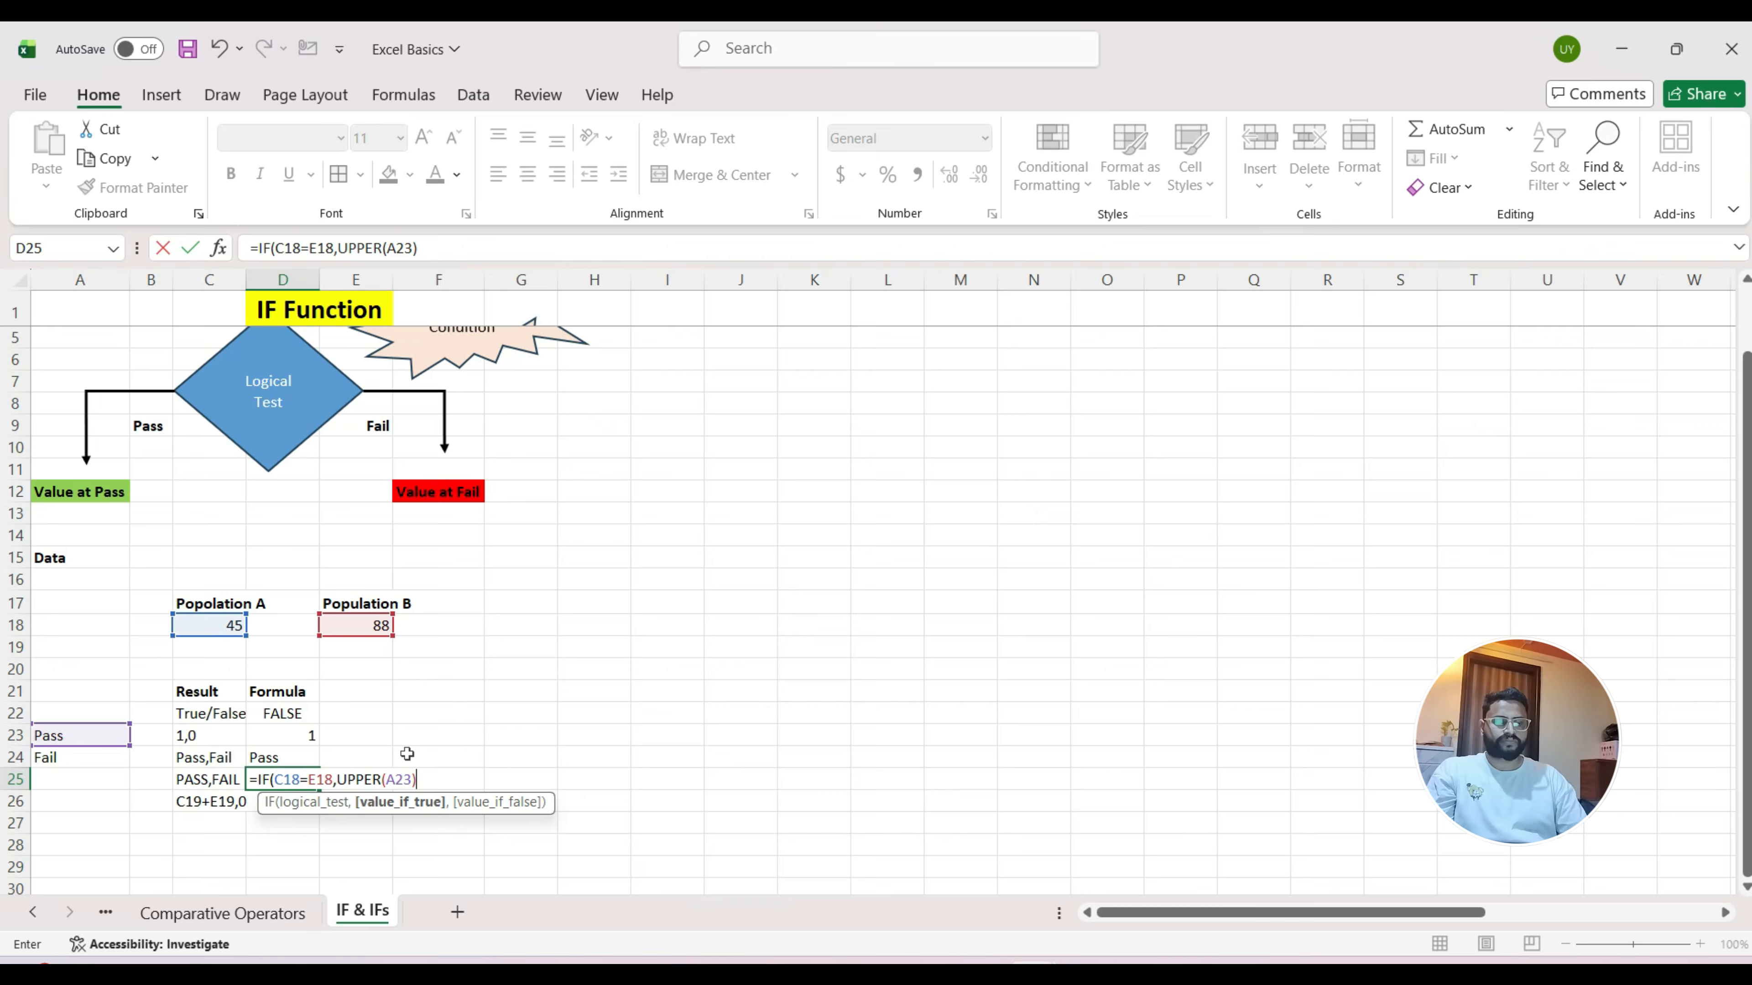
pyautogui.write(',')
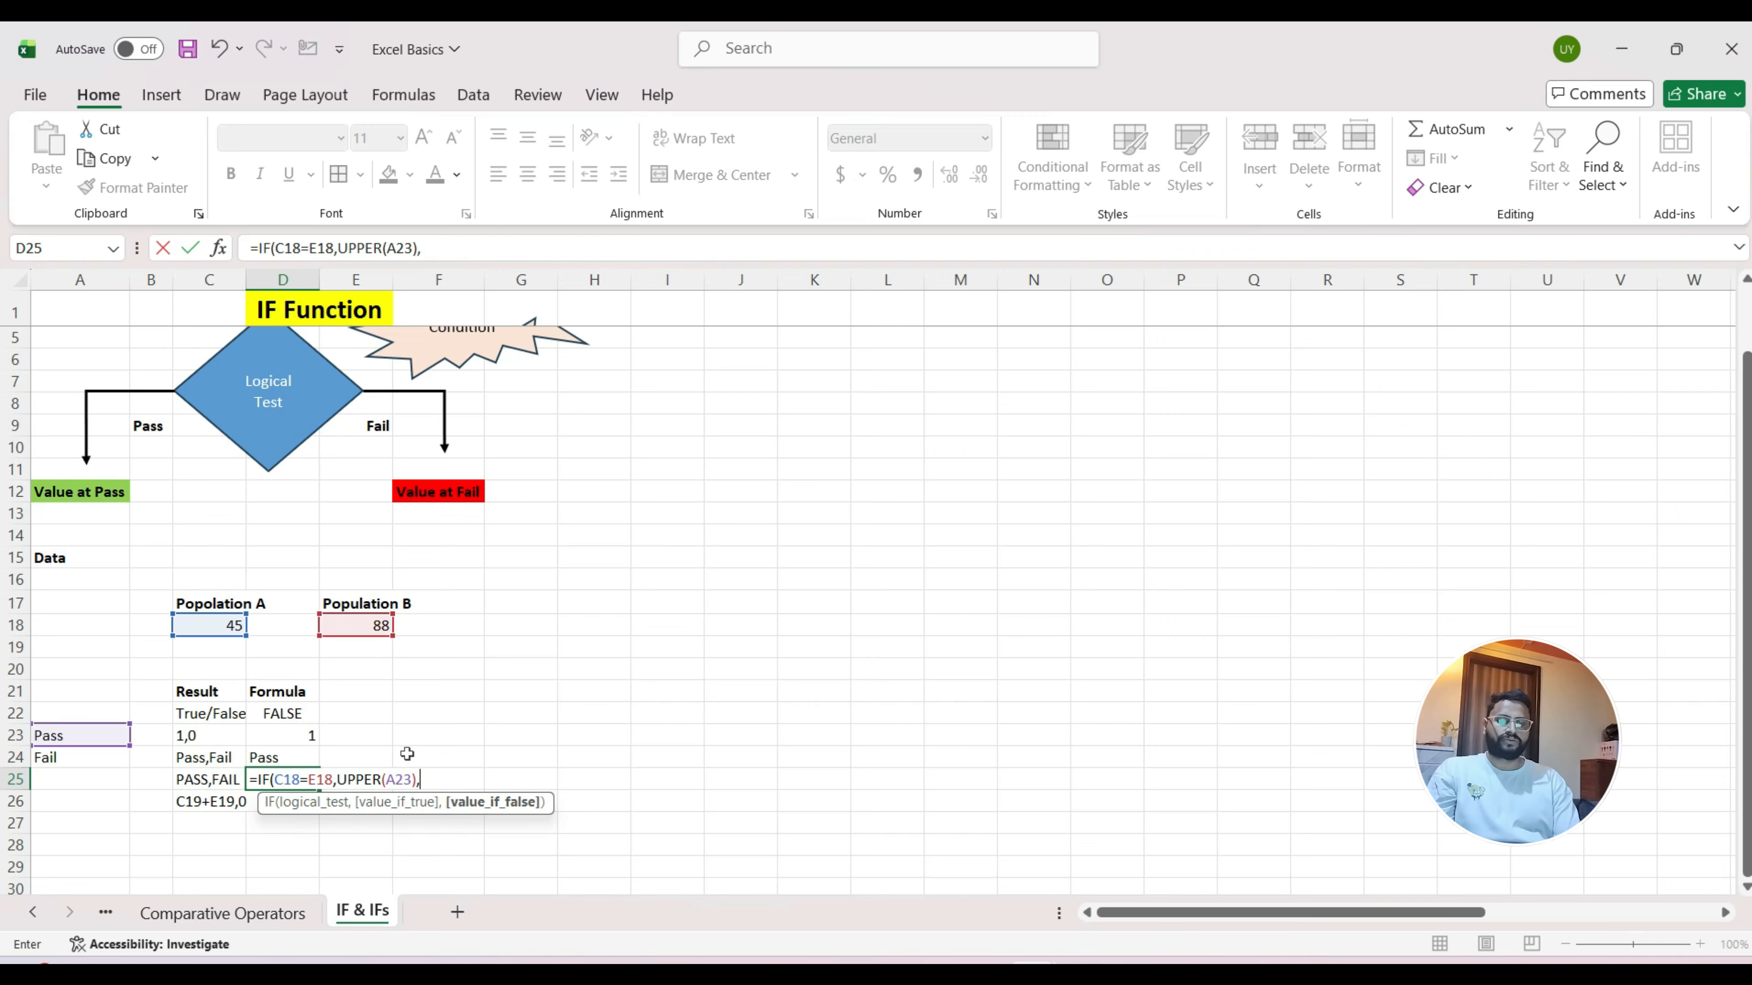
# Complete the IF formula in D25 with UPPER(A24) as the value if false, converting the Fail text to uppercase.
pyautogui.write('up')
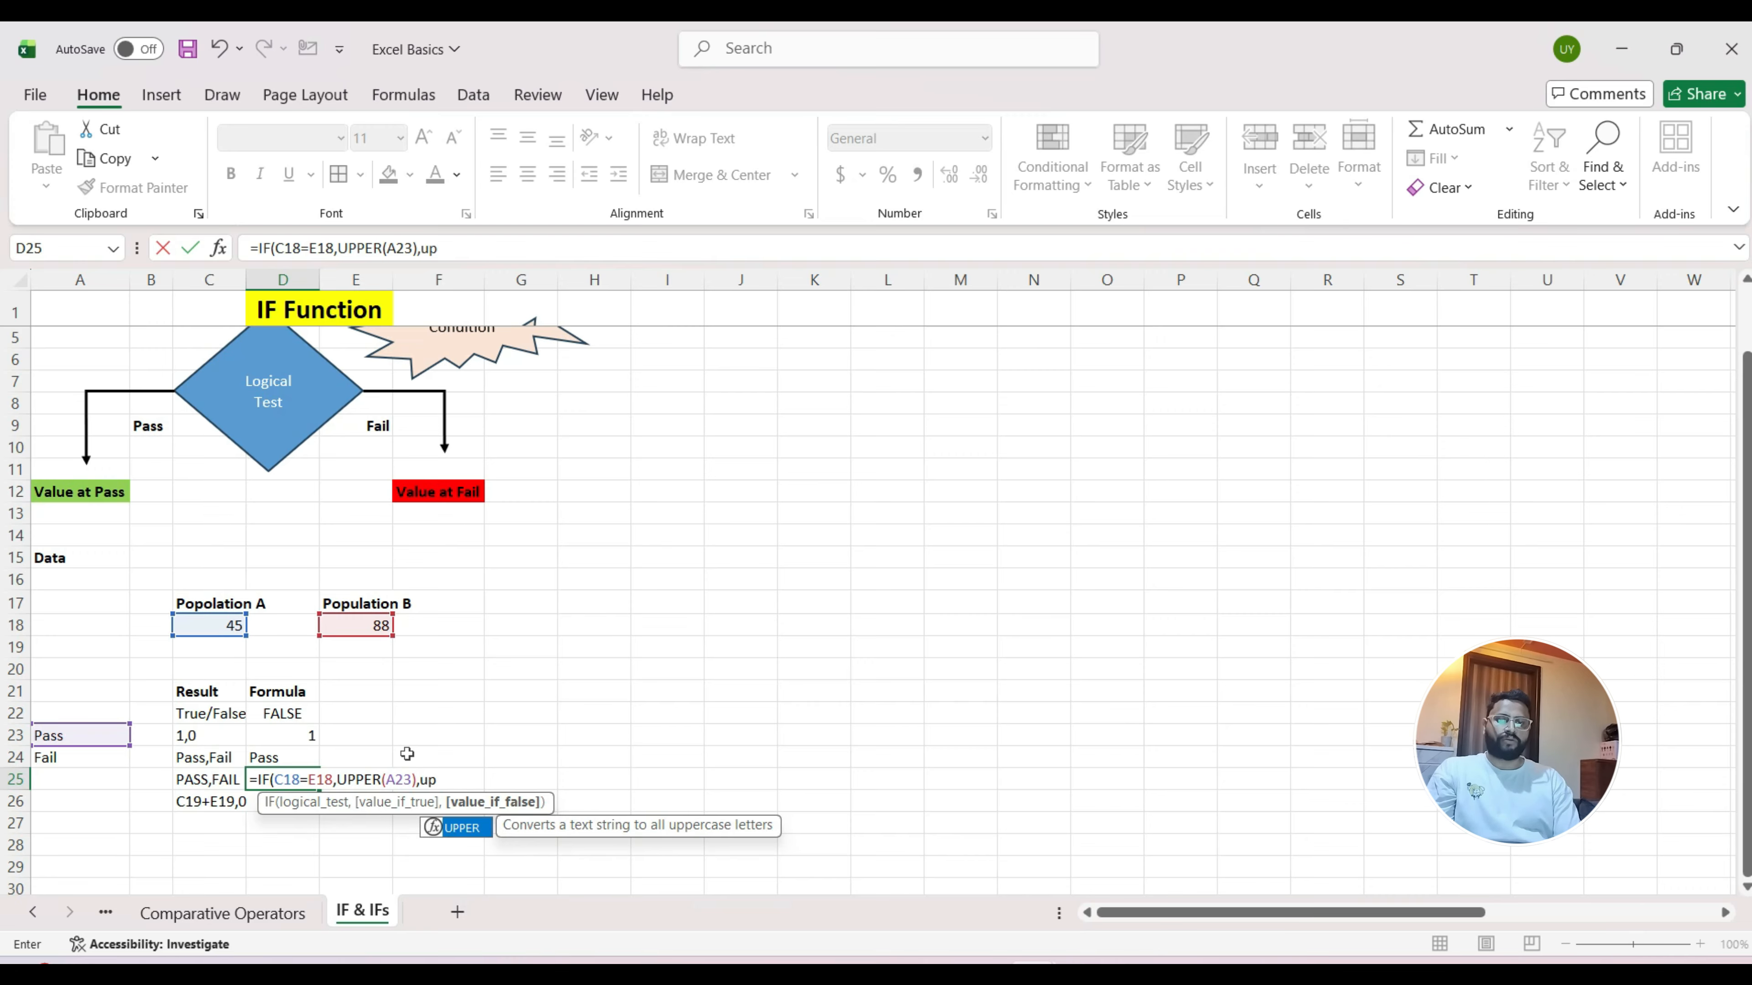
pyautogui.press('Tab')
pyautogui.press('Down')
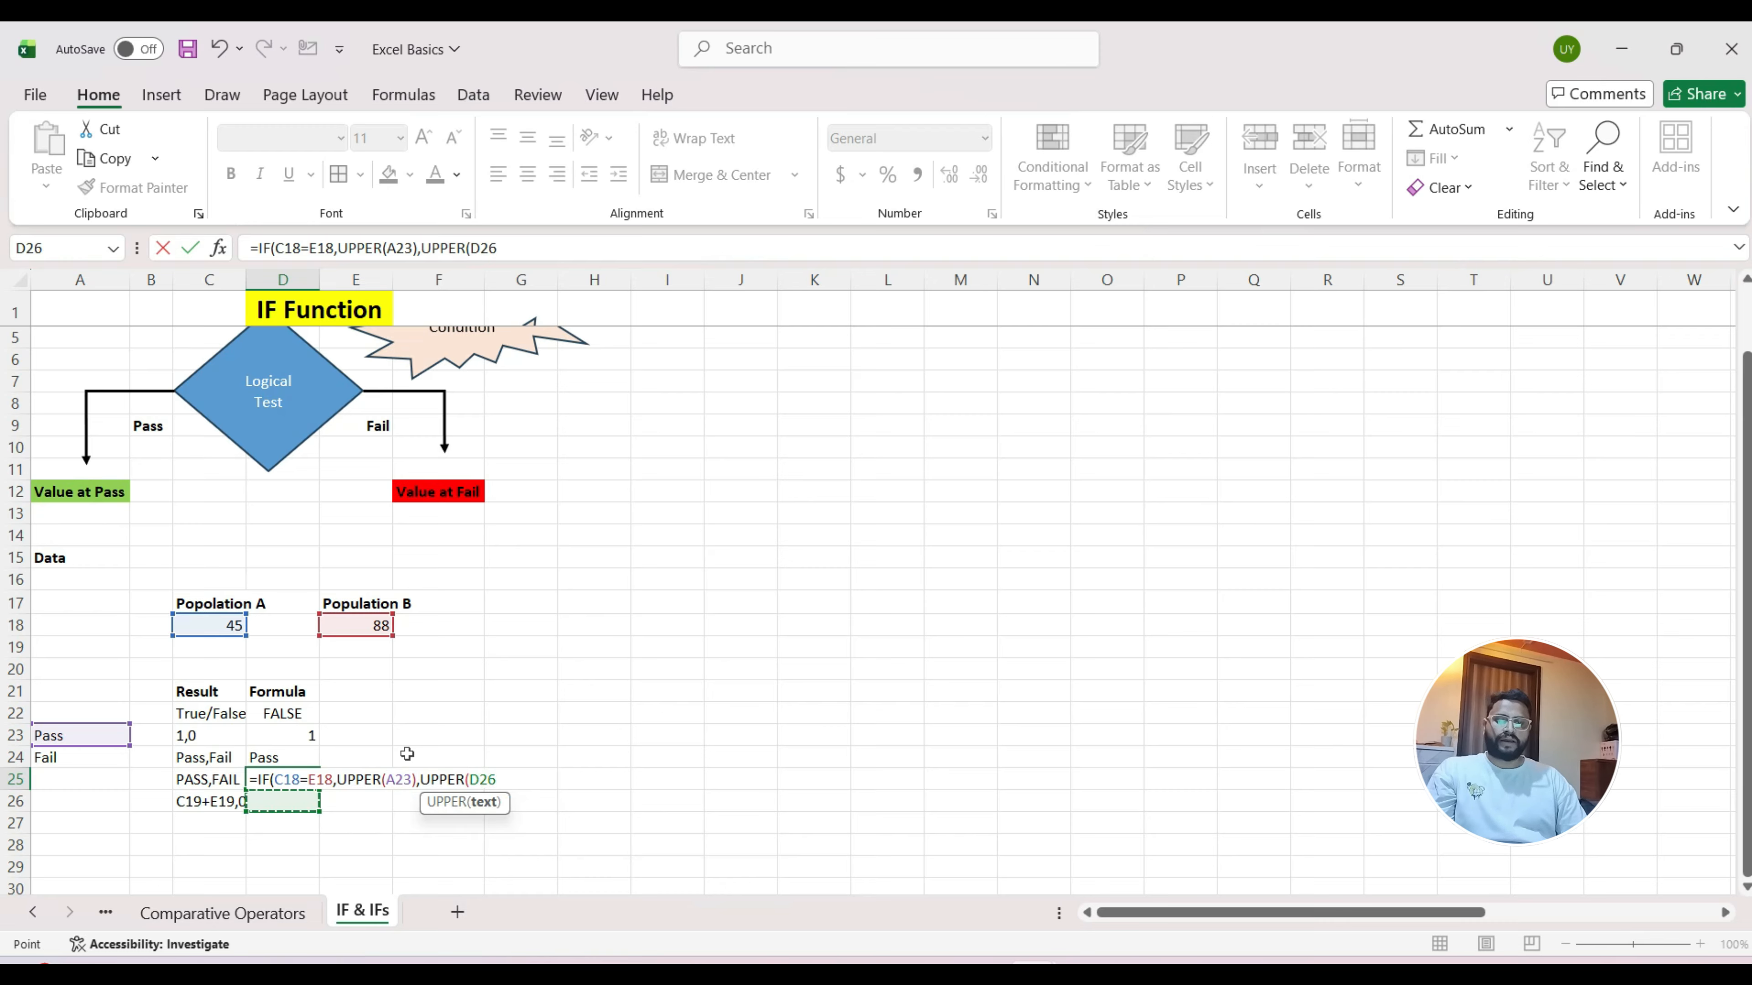
pyautogui.press('Left')
pyautogui.press('Left')
pyautogui.press('Left')
pyautogui.press('Up')
pyautogui.press('Up')
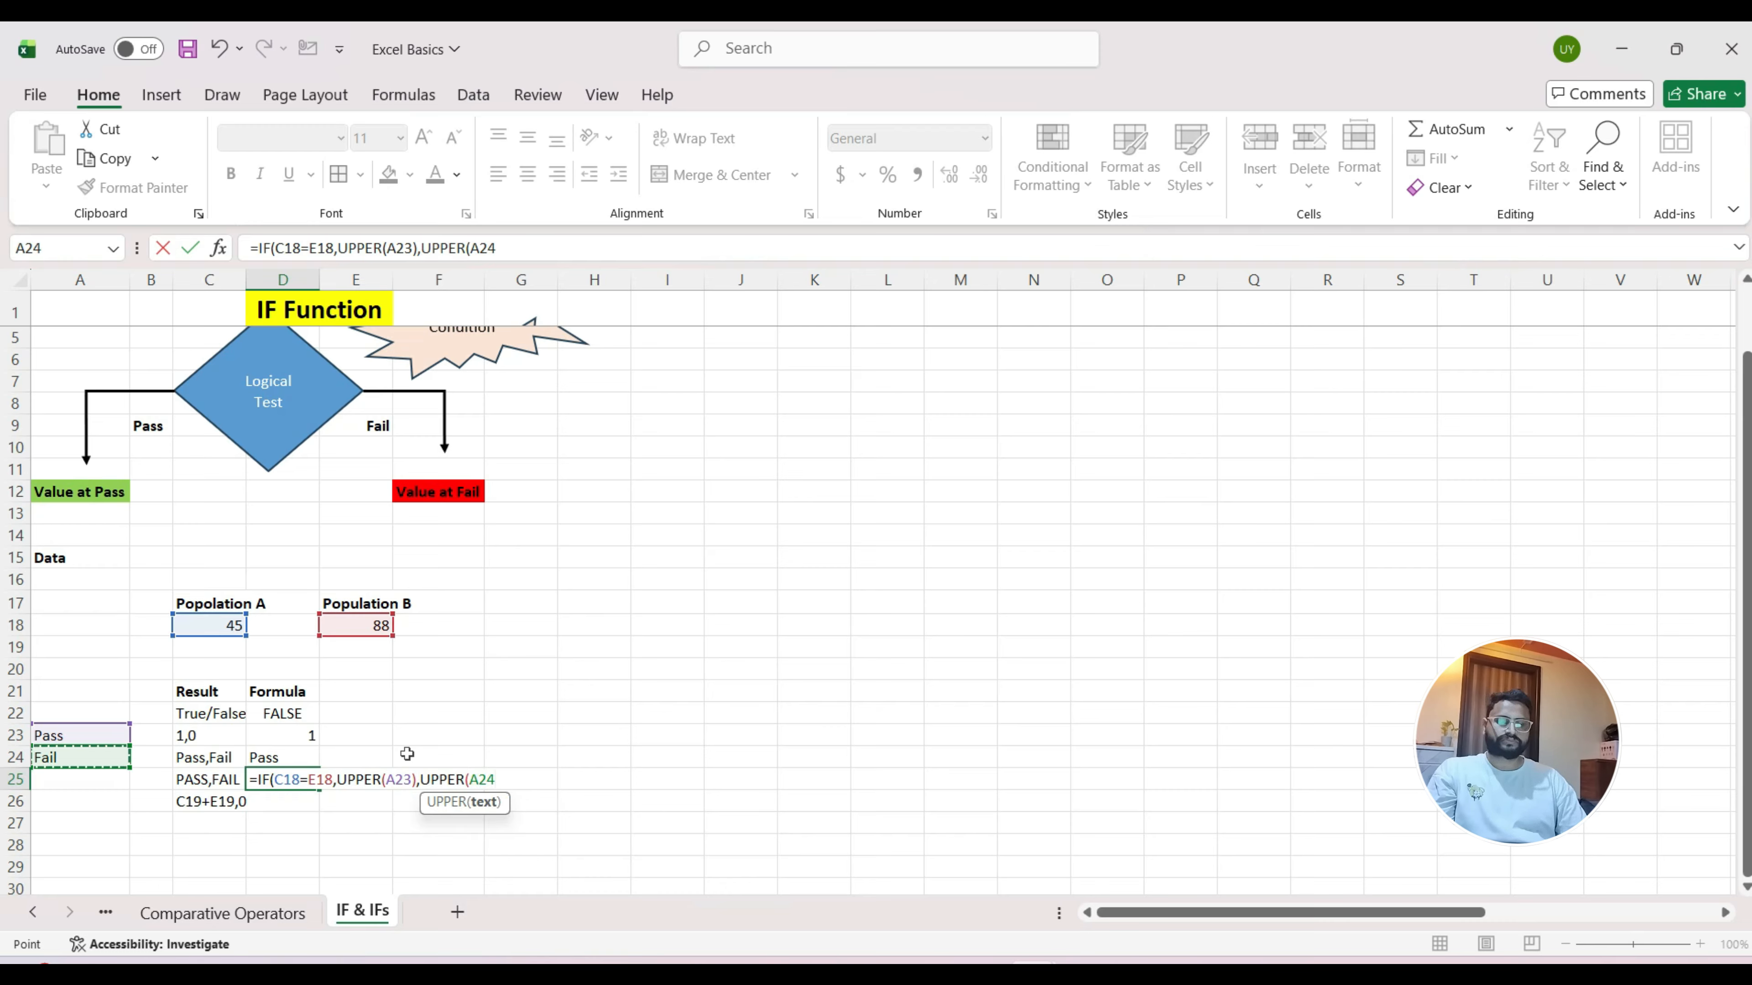
pyautogui.write(')')
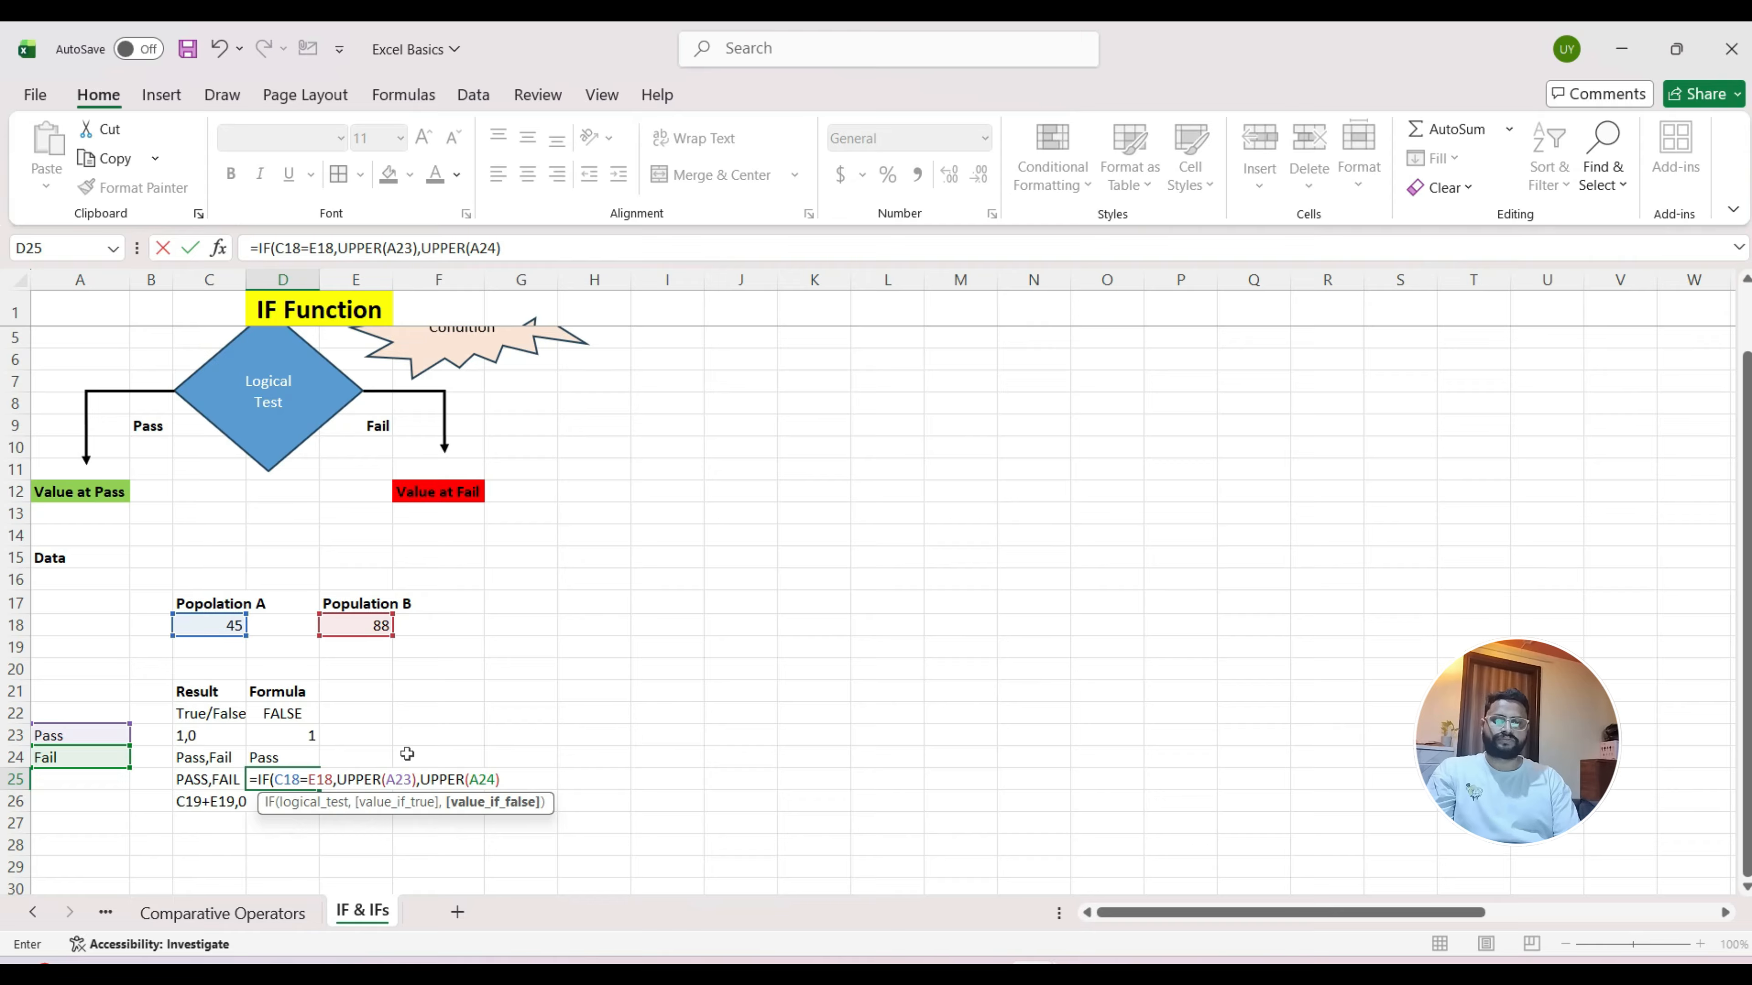
pyautogui.write(')')
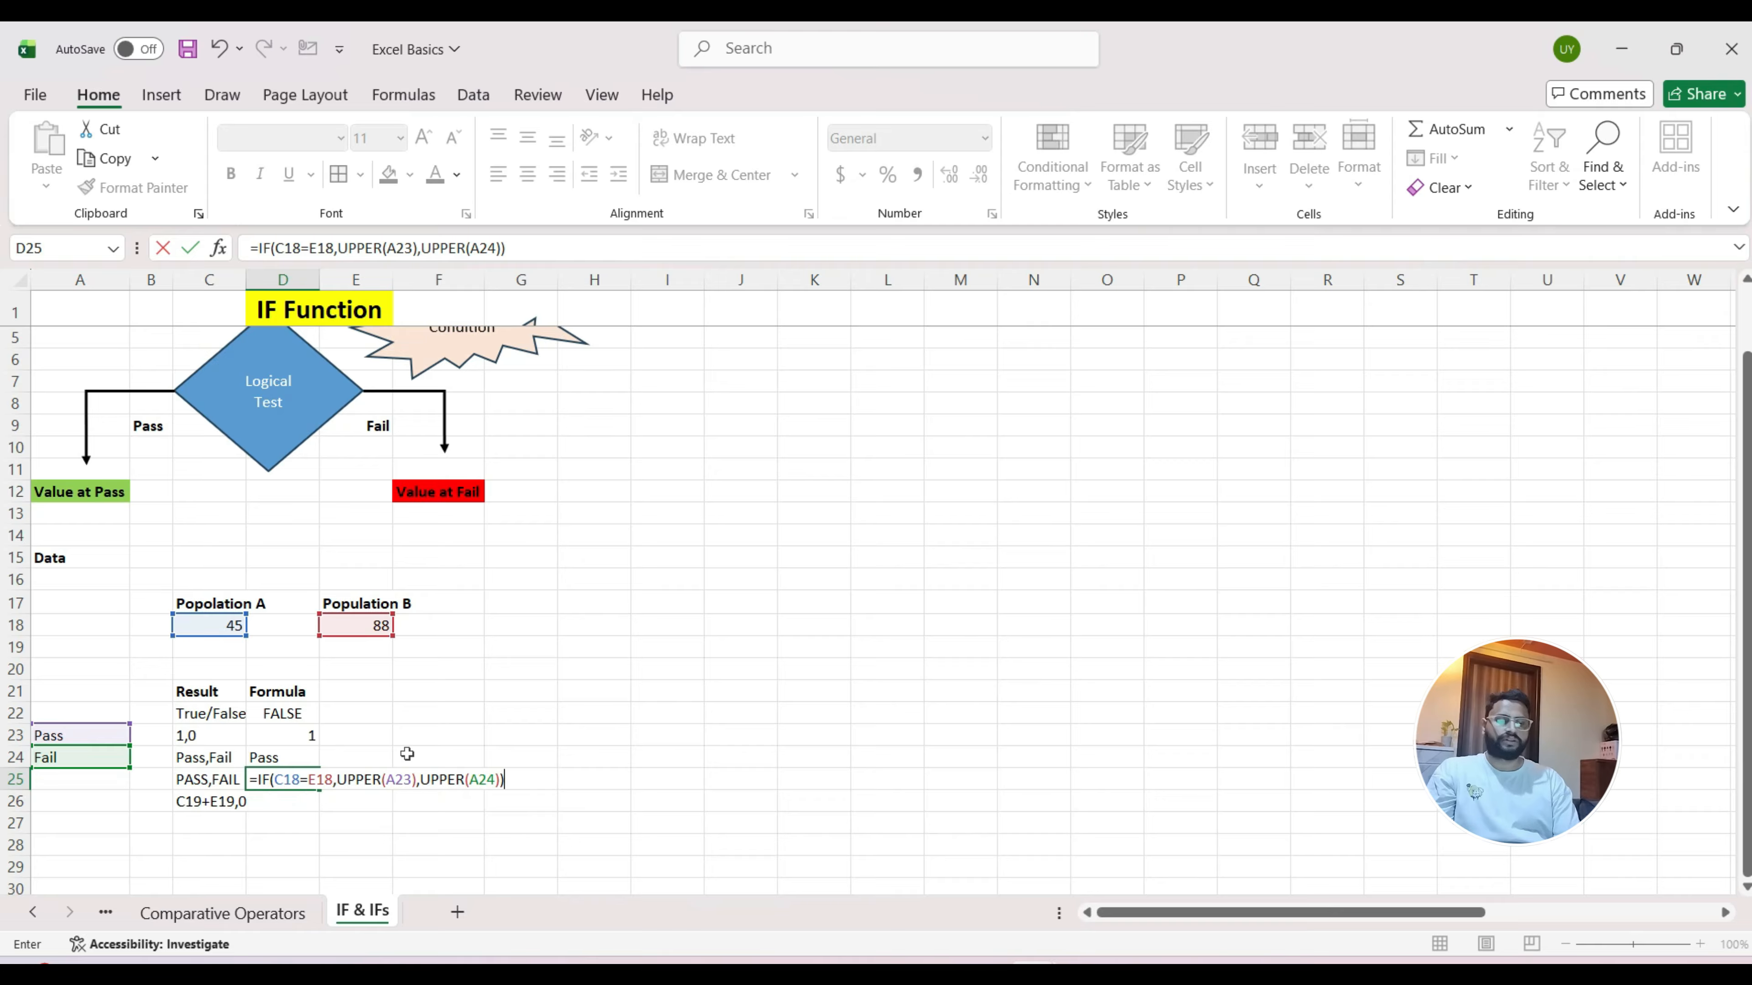
pyautogui.press('Return')
# Review the arguments of the D25 IF formula and compare them with the D24 formula.
pyautogui.press('Up')
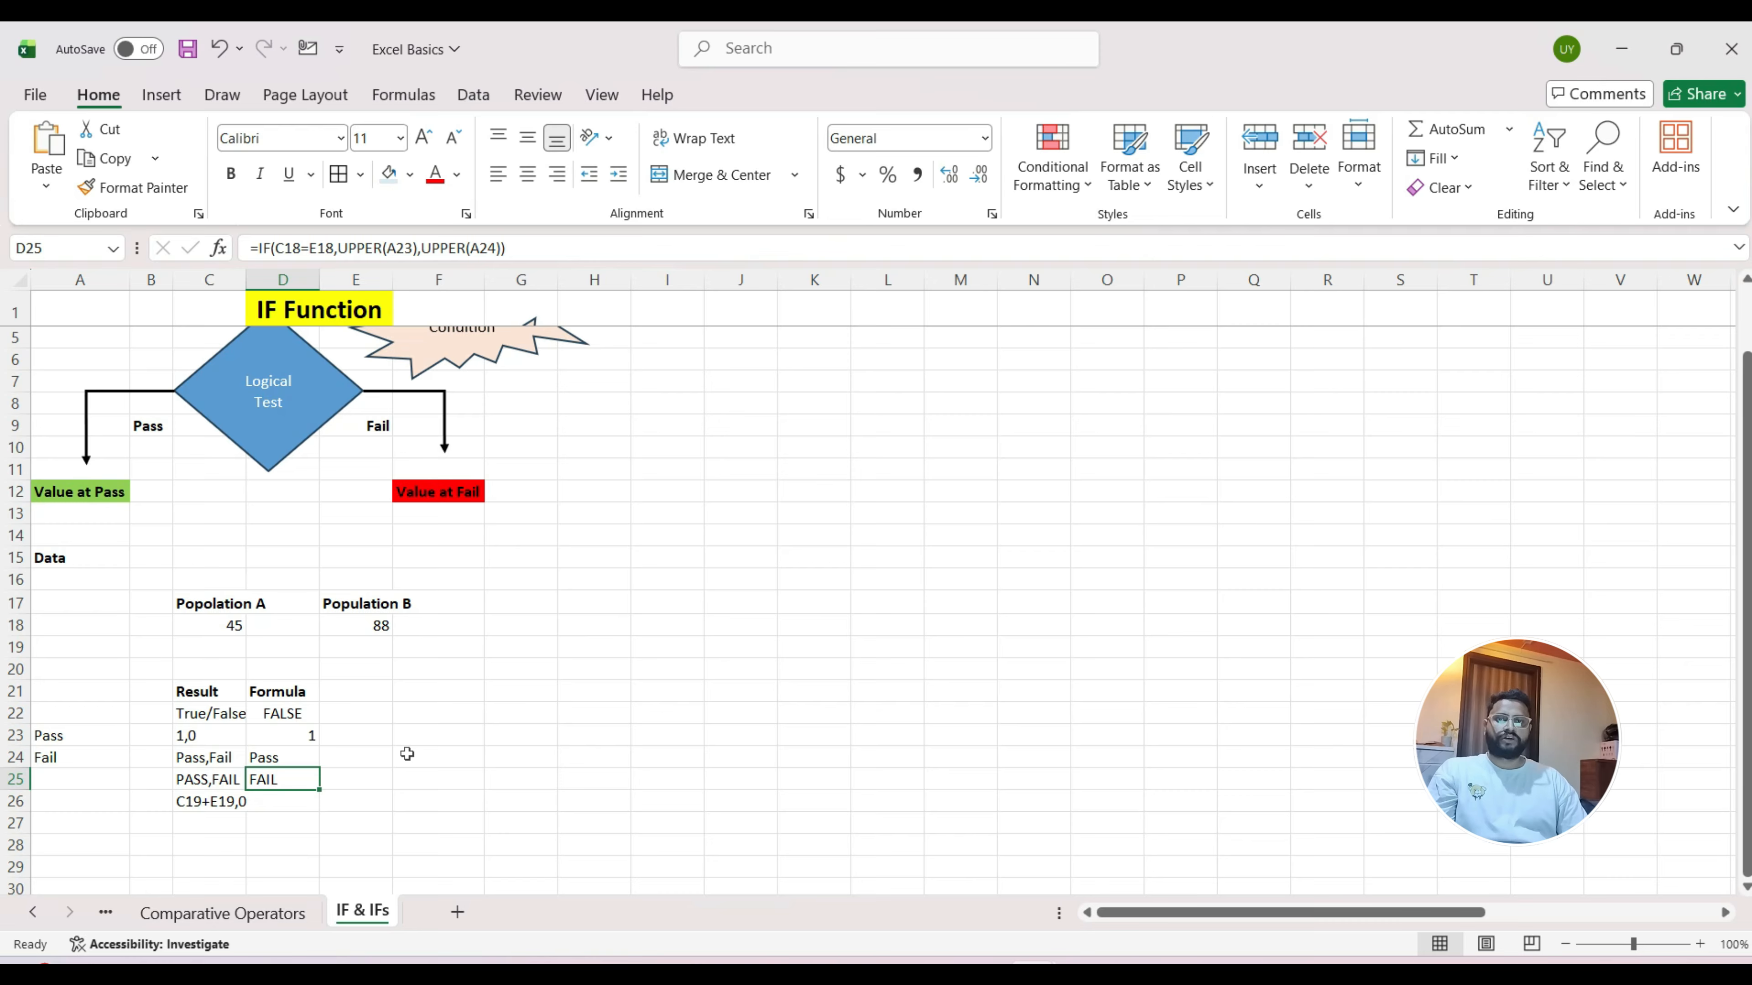
pyautogui.press('F2')
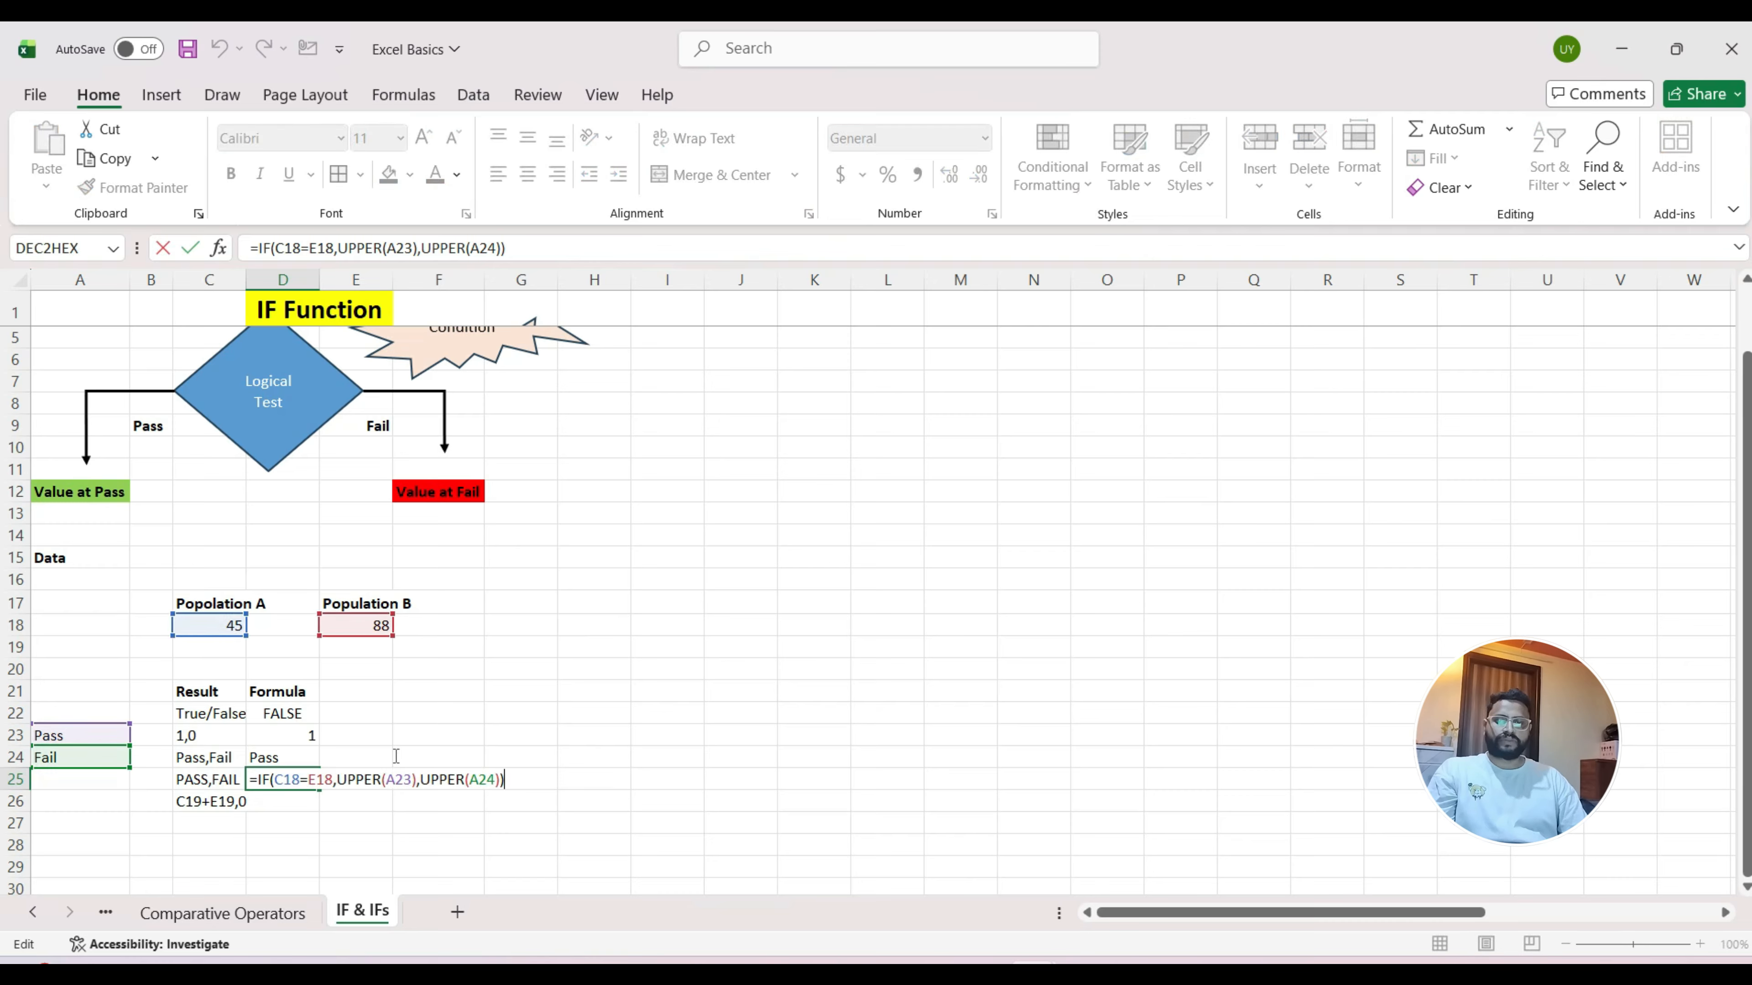
pyautogui.click(357, 778)
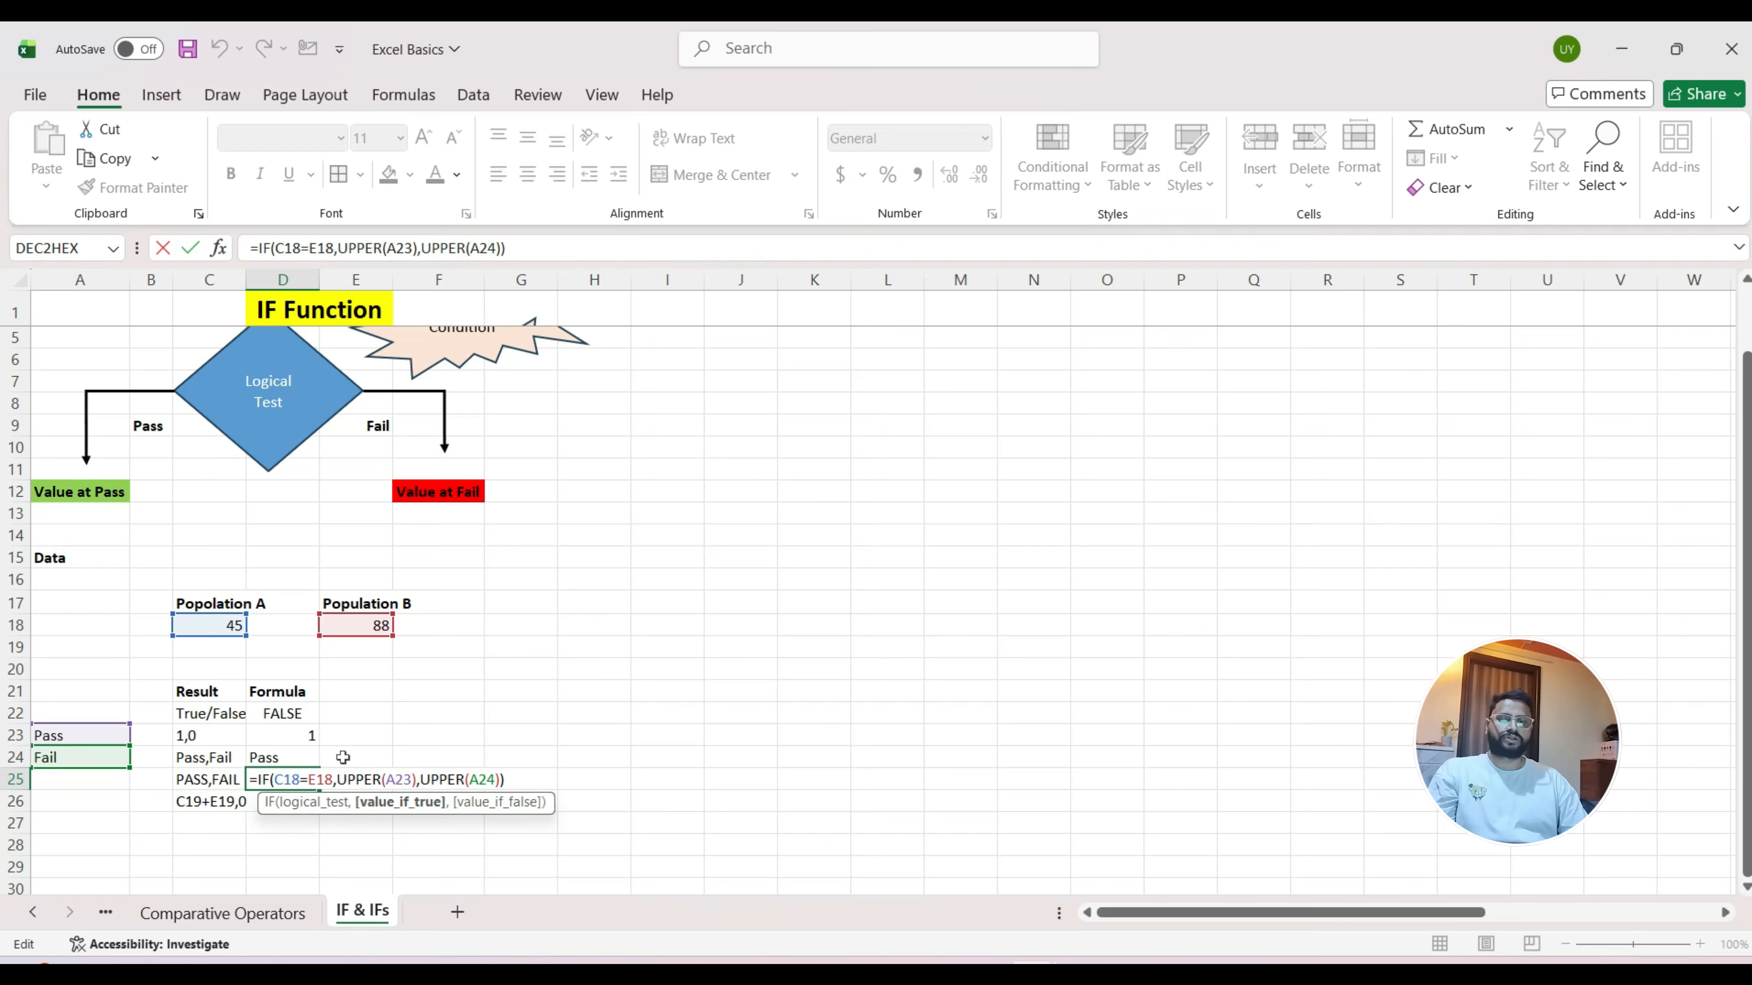
pyautogui.hotkey('ctrl', 'Return')
pyautogui.press('Up')
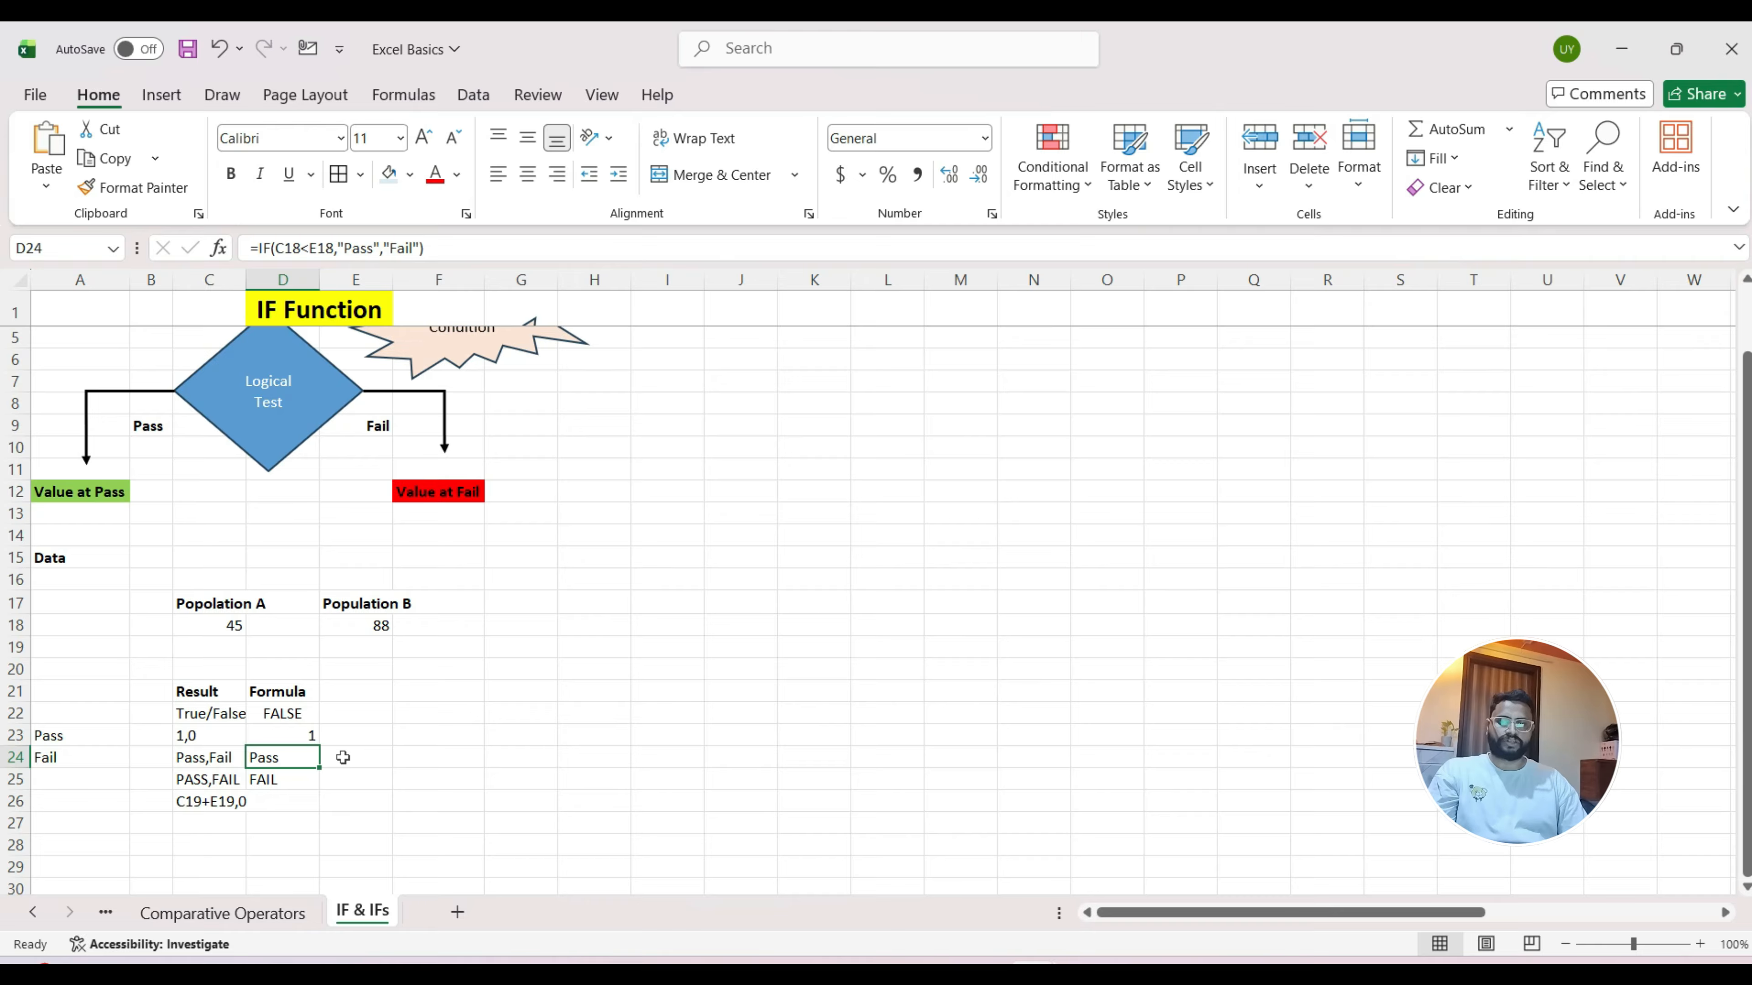
pyautogui.press('Down')
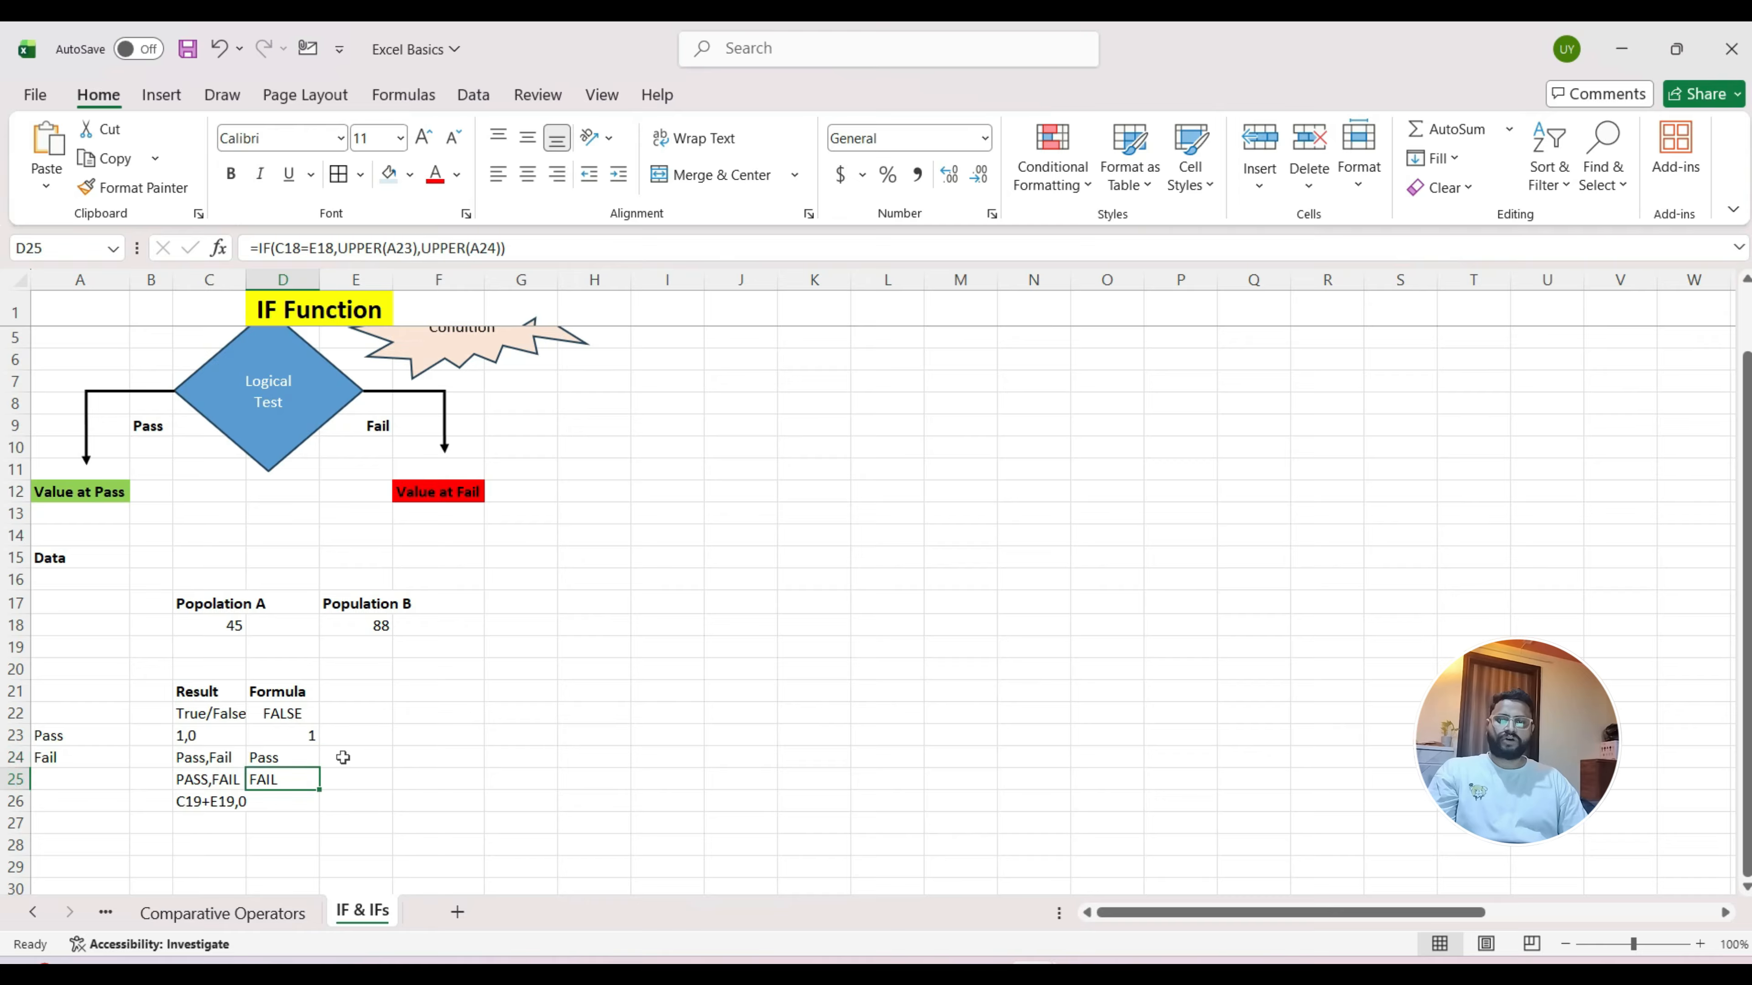
pyautogui.press('Up')
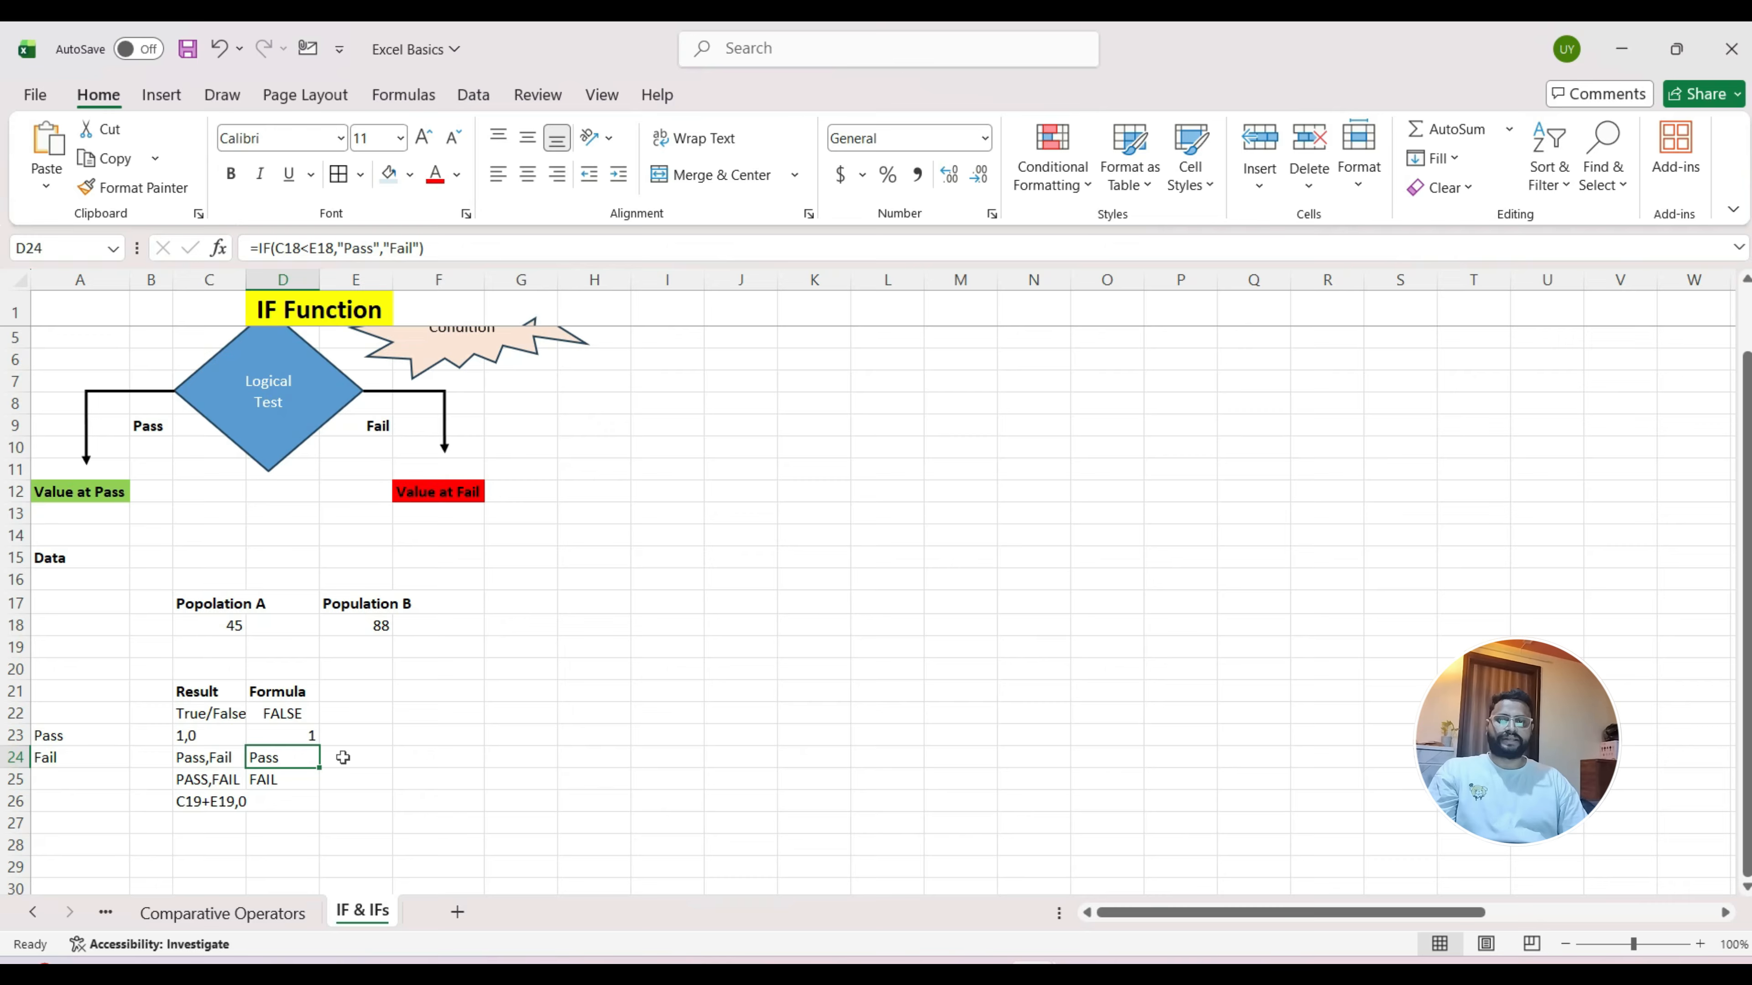
# Start an IF formula in D26, beside the C19+E19,0 result type.
pyautogui.press('Down')
pyautogui.press('Down')
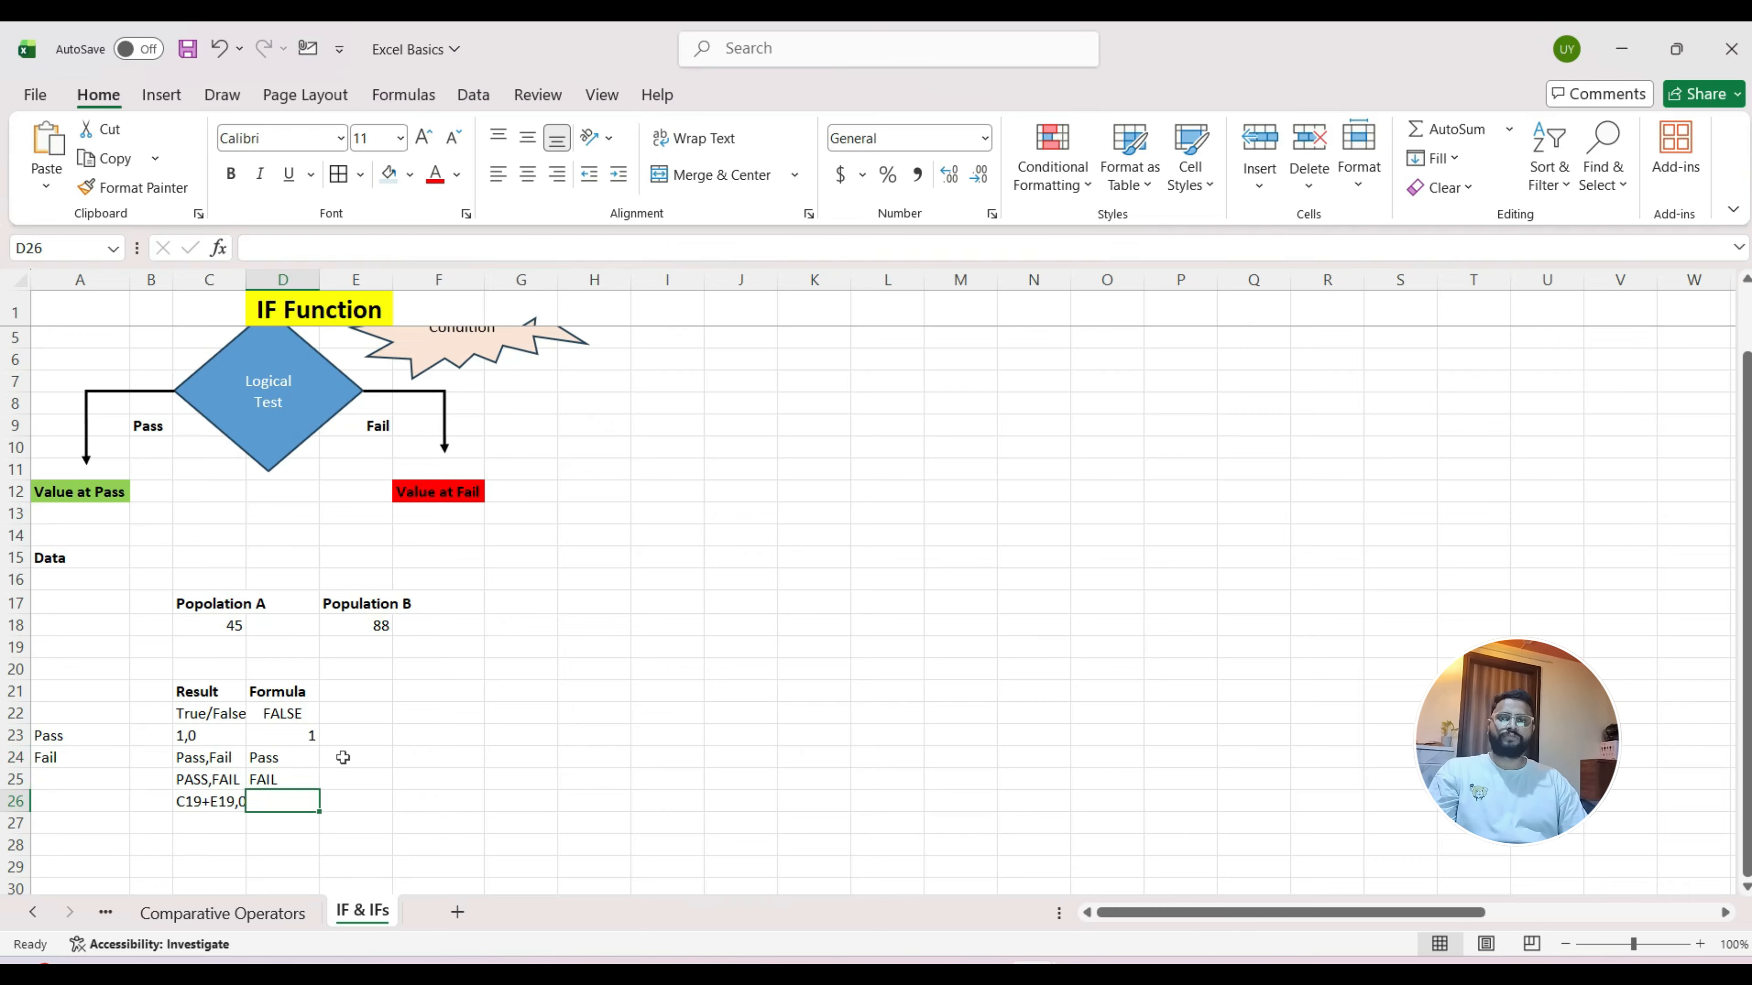
pyautogui.press('Left')
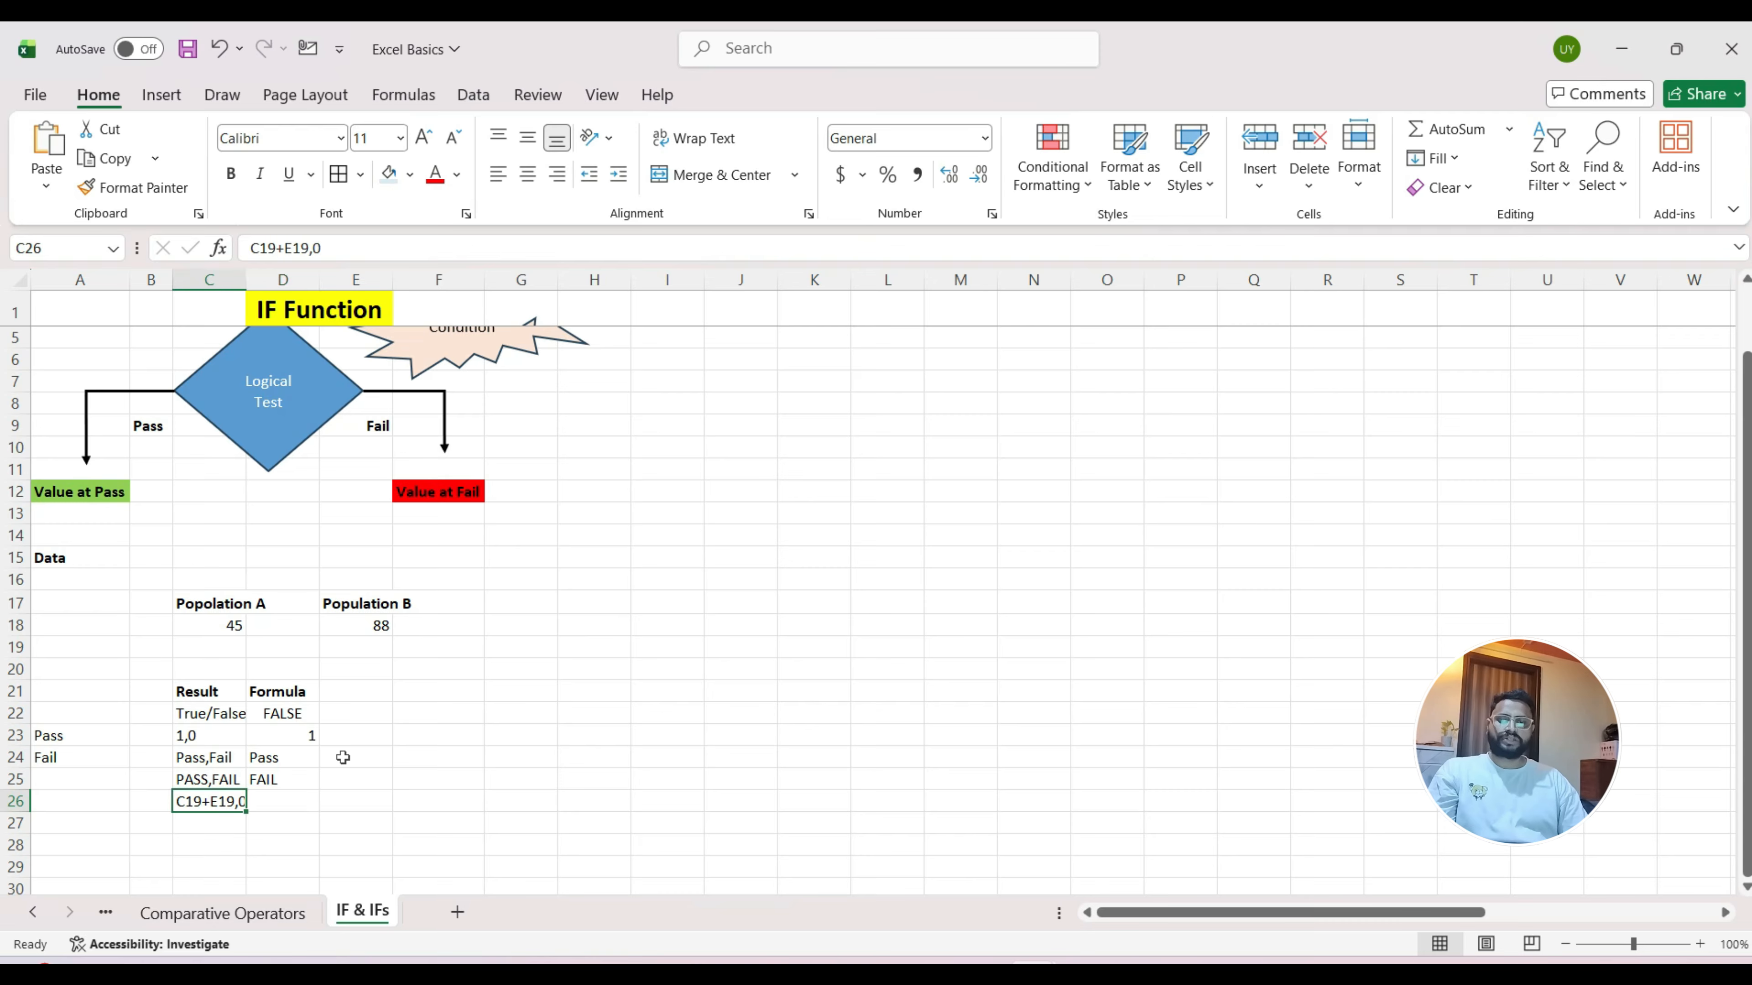
pyautogui.press('Right')
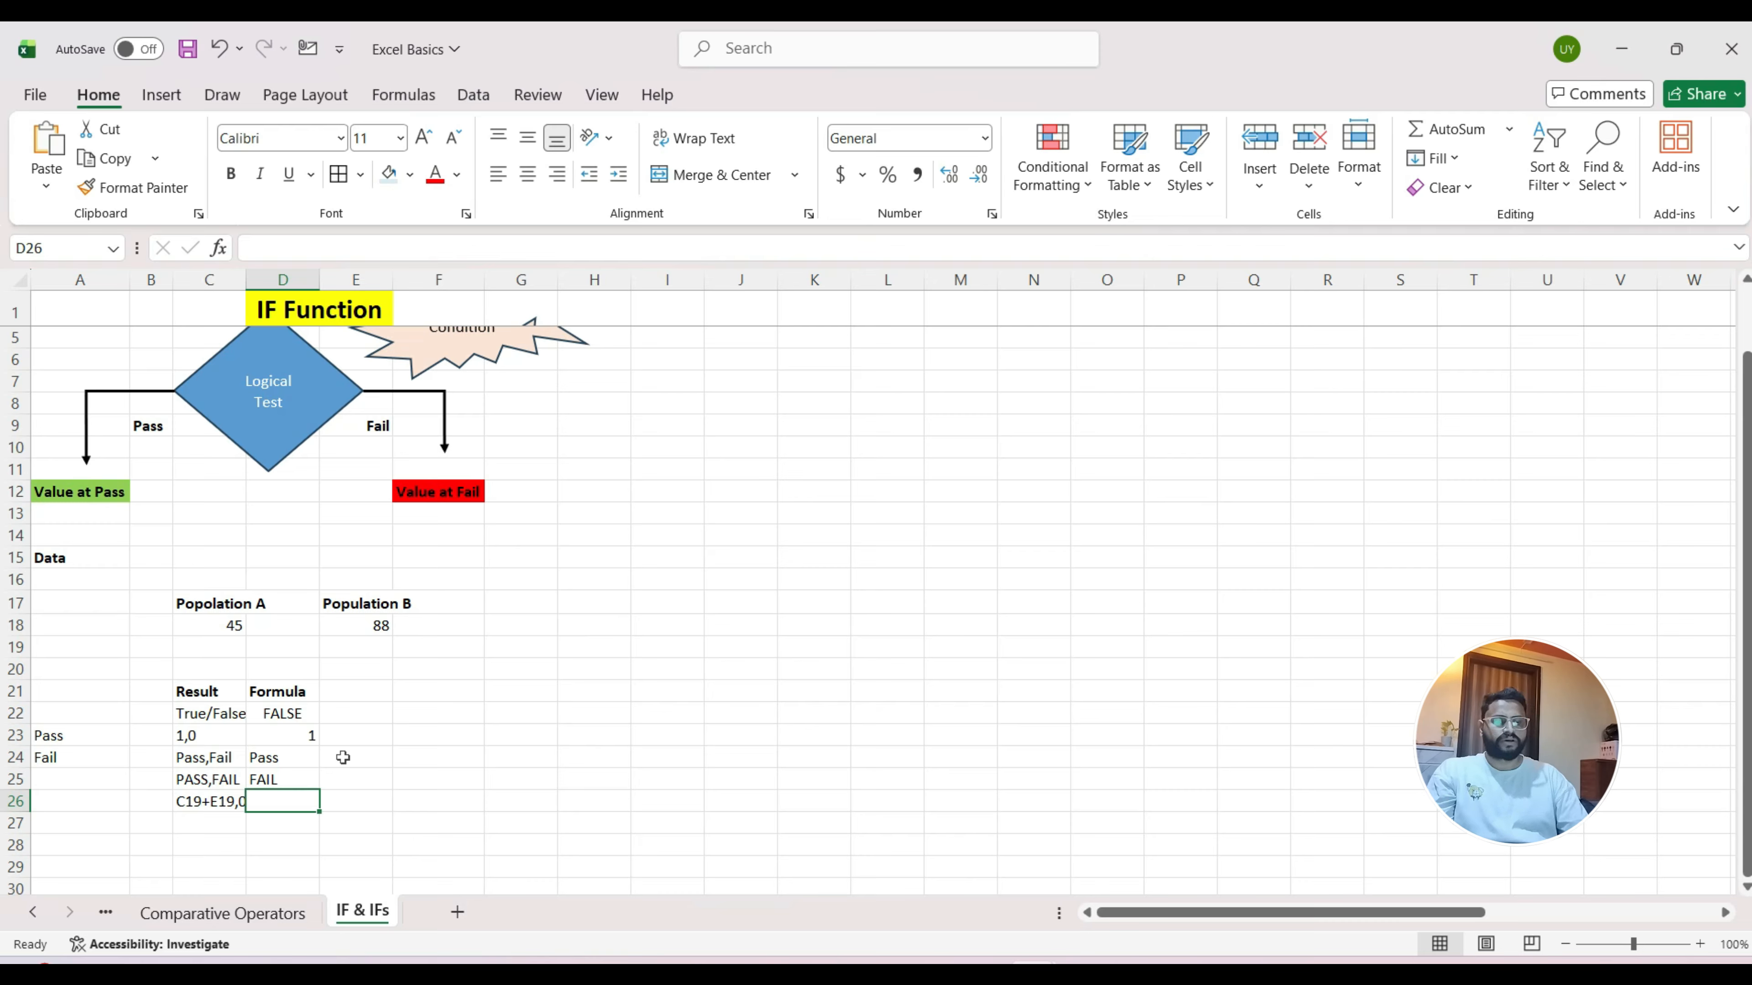
pyautogui.write('=if')
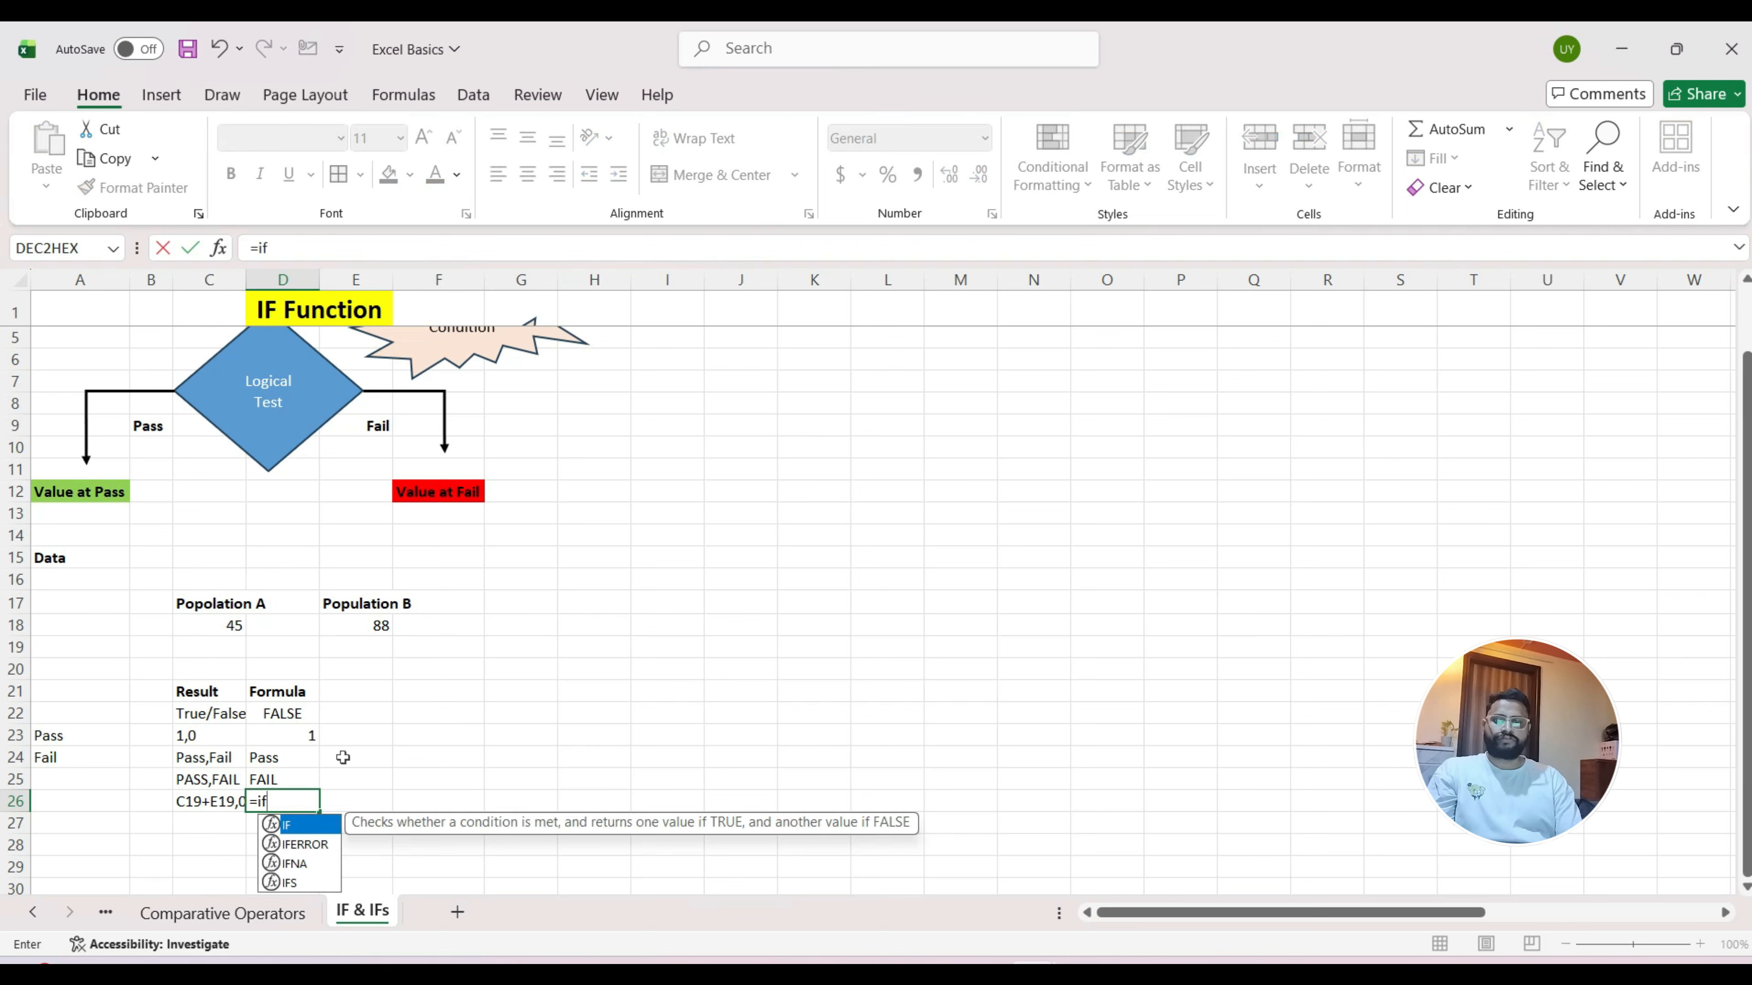
pyautogui.press('Tab')
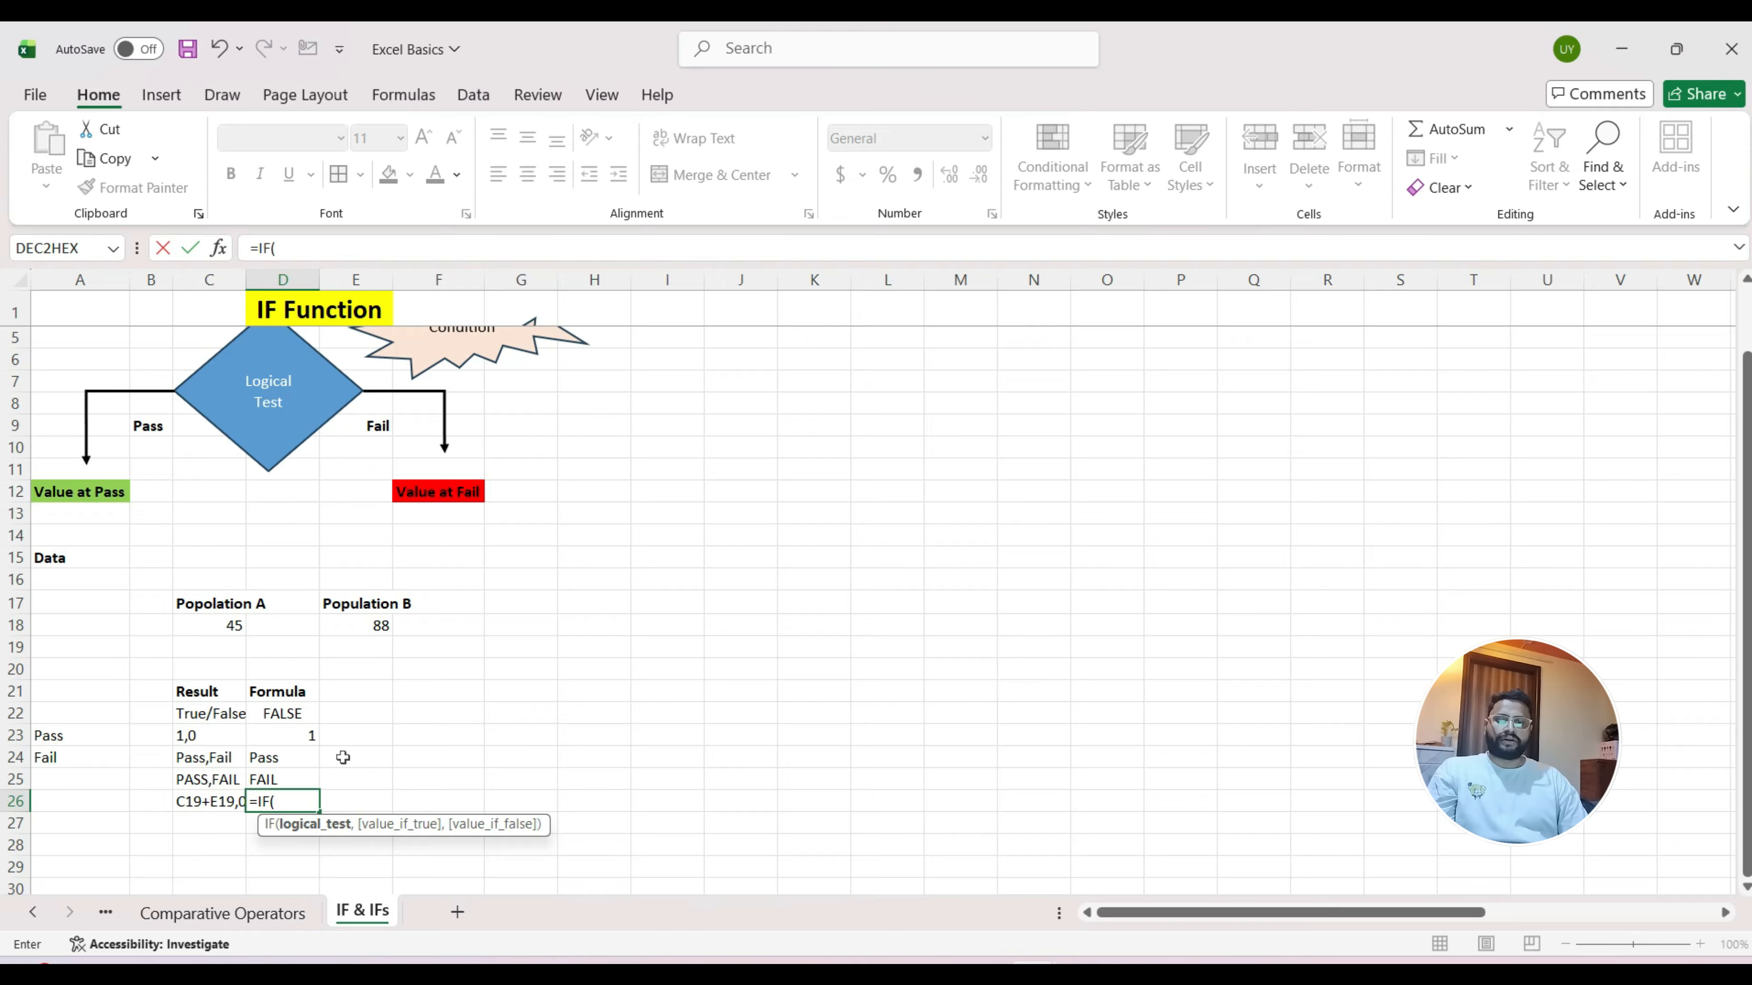
# Set the logical test of the D26 IF formula to E18>C18, checking whether Population B exceeds Population A.
pyautogui.press('Up')
pyautogui.press('Up')
pyautogui.press('Up')
pyautogui.press('Up')
pyautogui.press('Up')
pyautogui.press('Up')
pyautogui.press('Up')
pyautogui.press('Up')
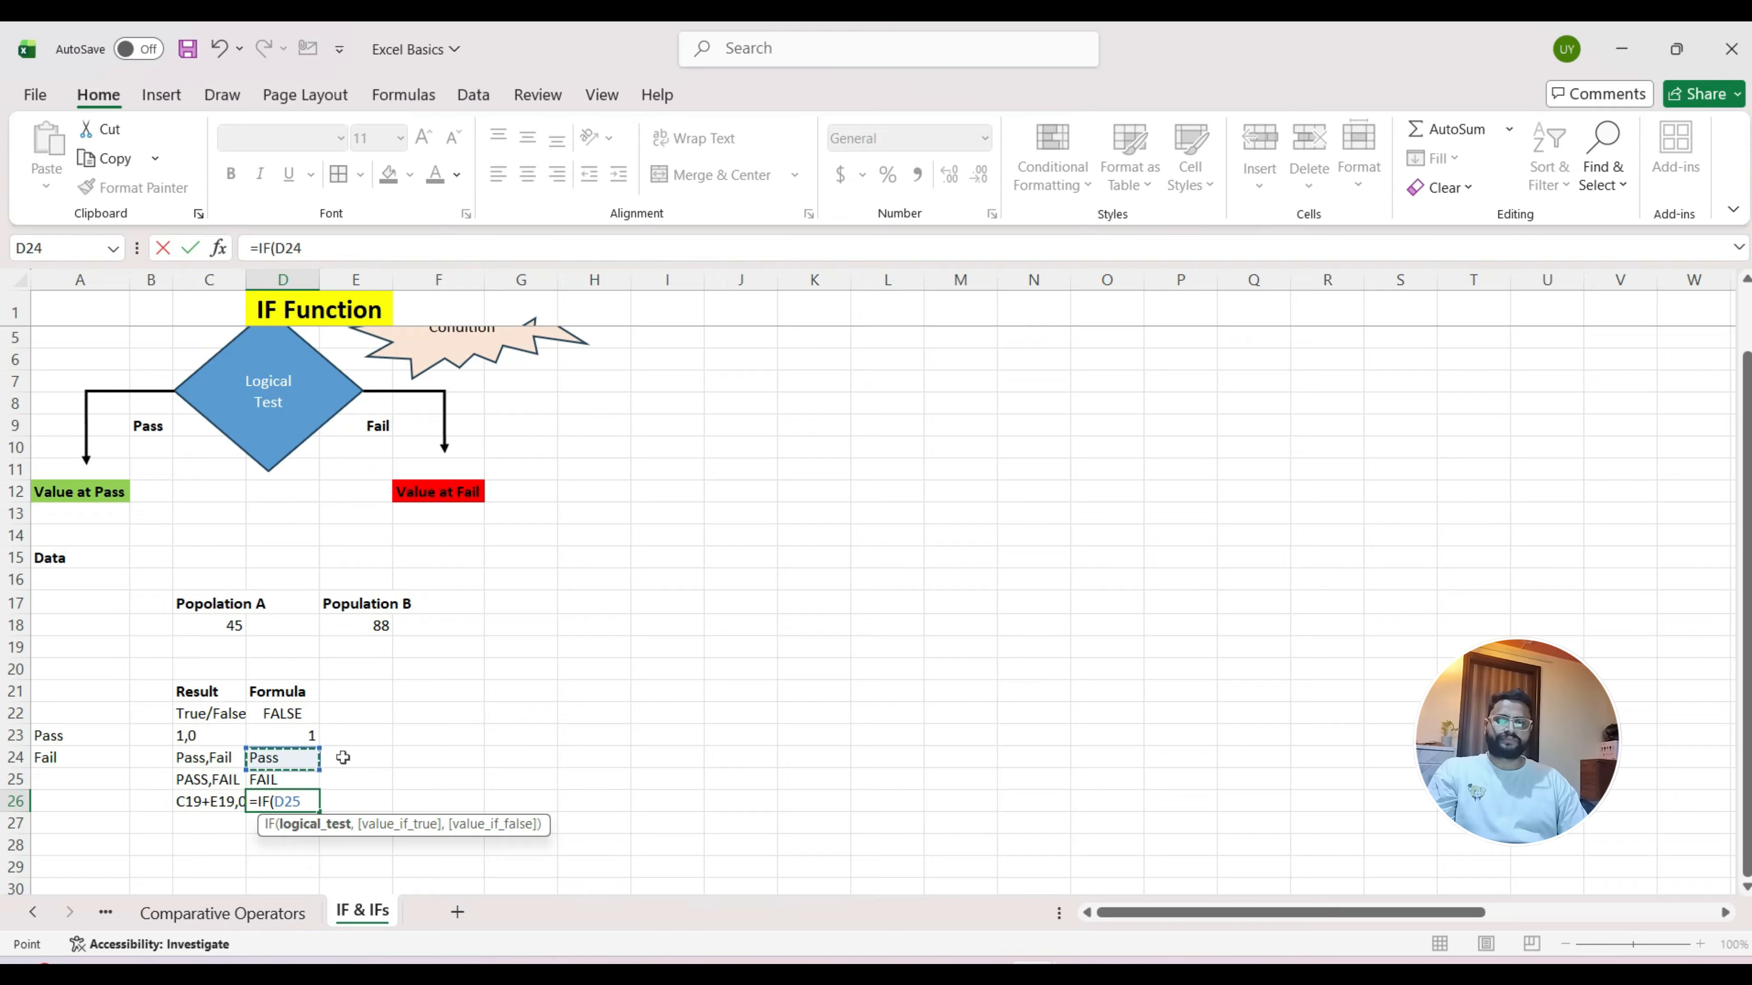
pyautogui.press('Left')
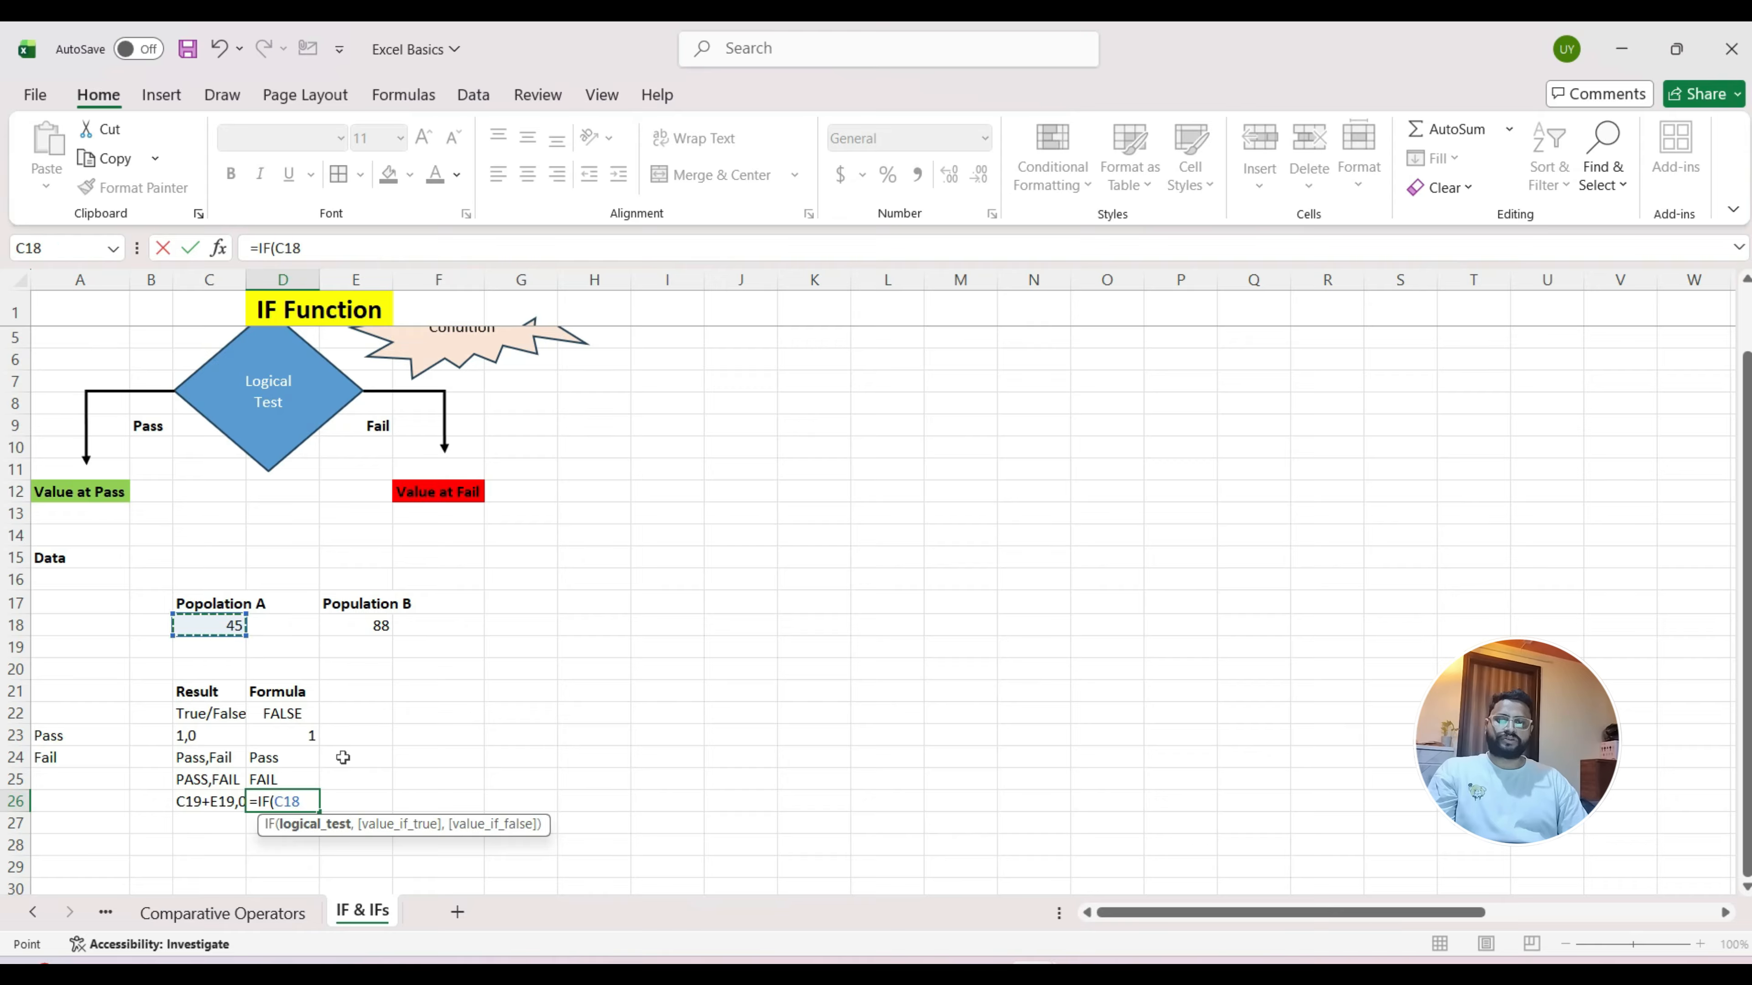
pyautogui.press('Right')
pyautogui.press('Right')
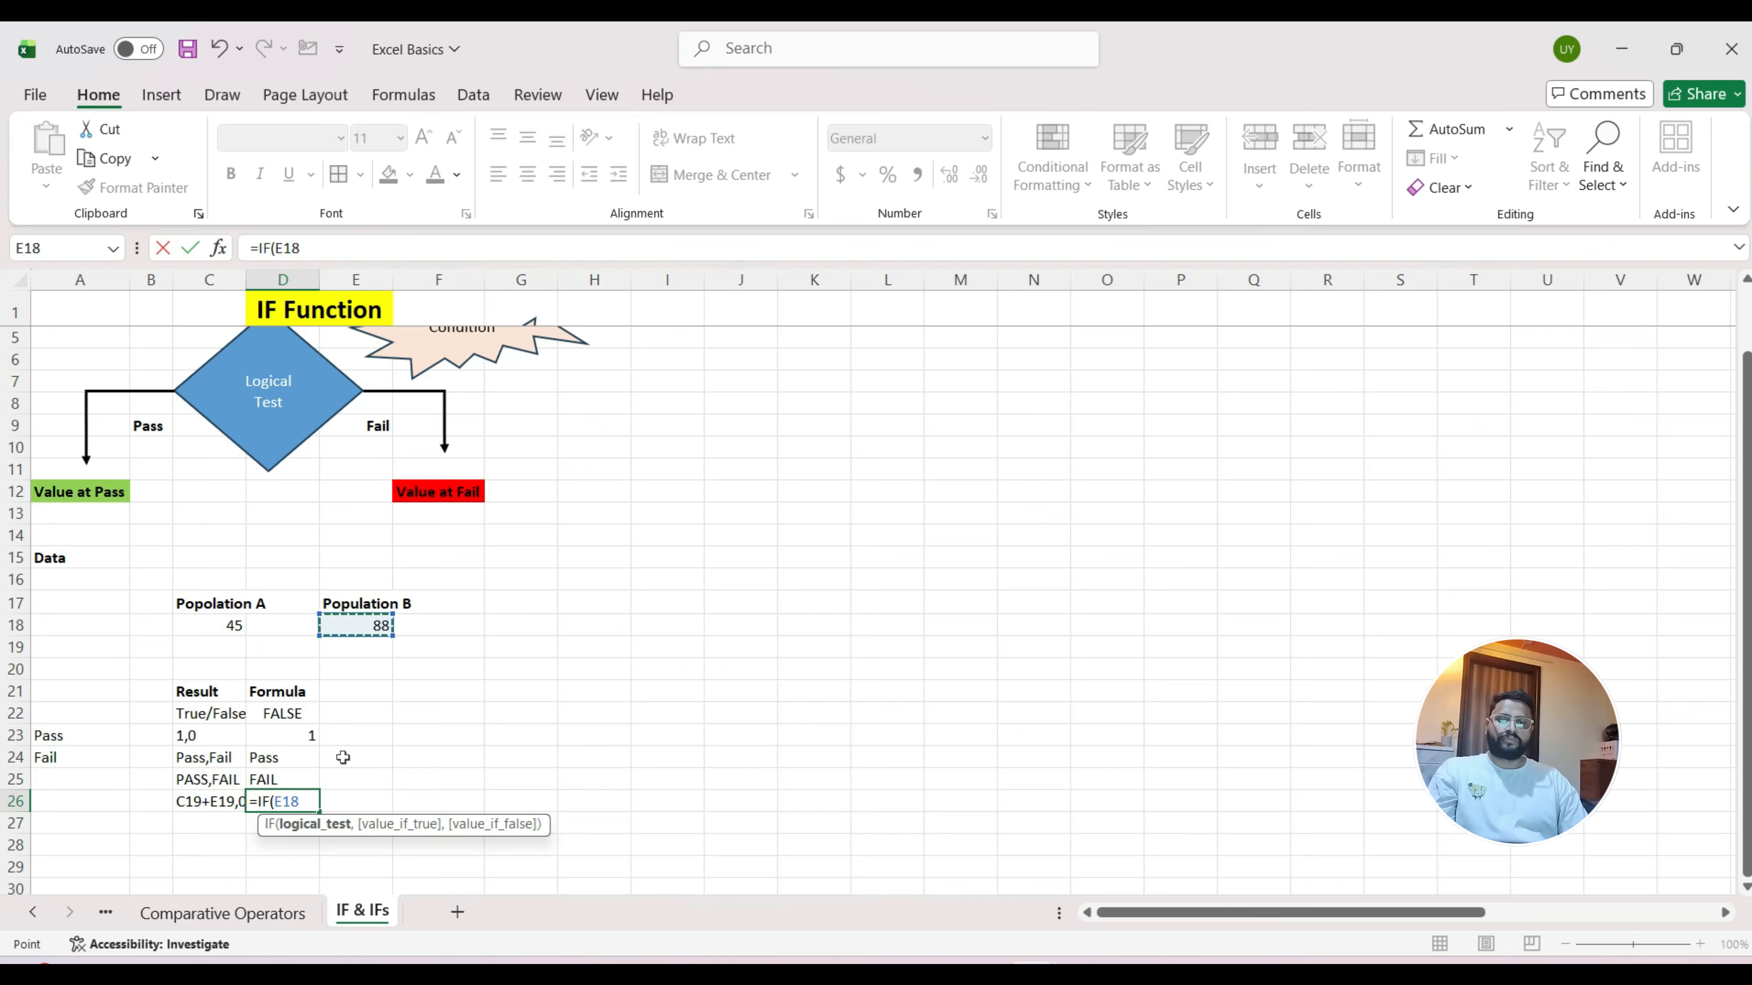
pyautogui.write('>')
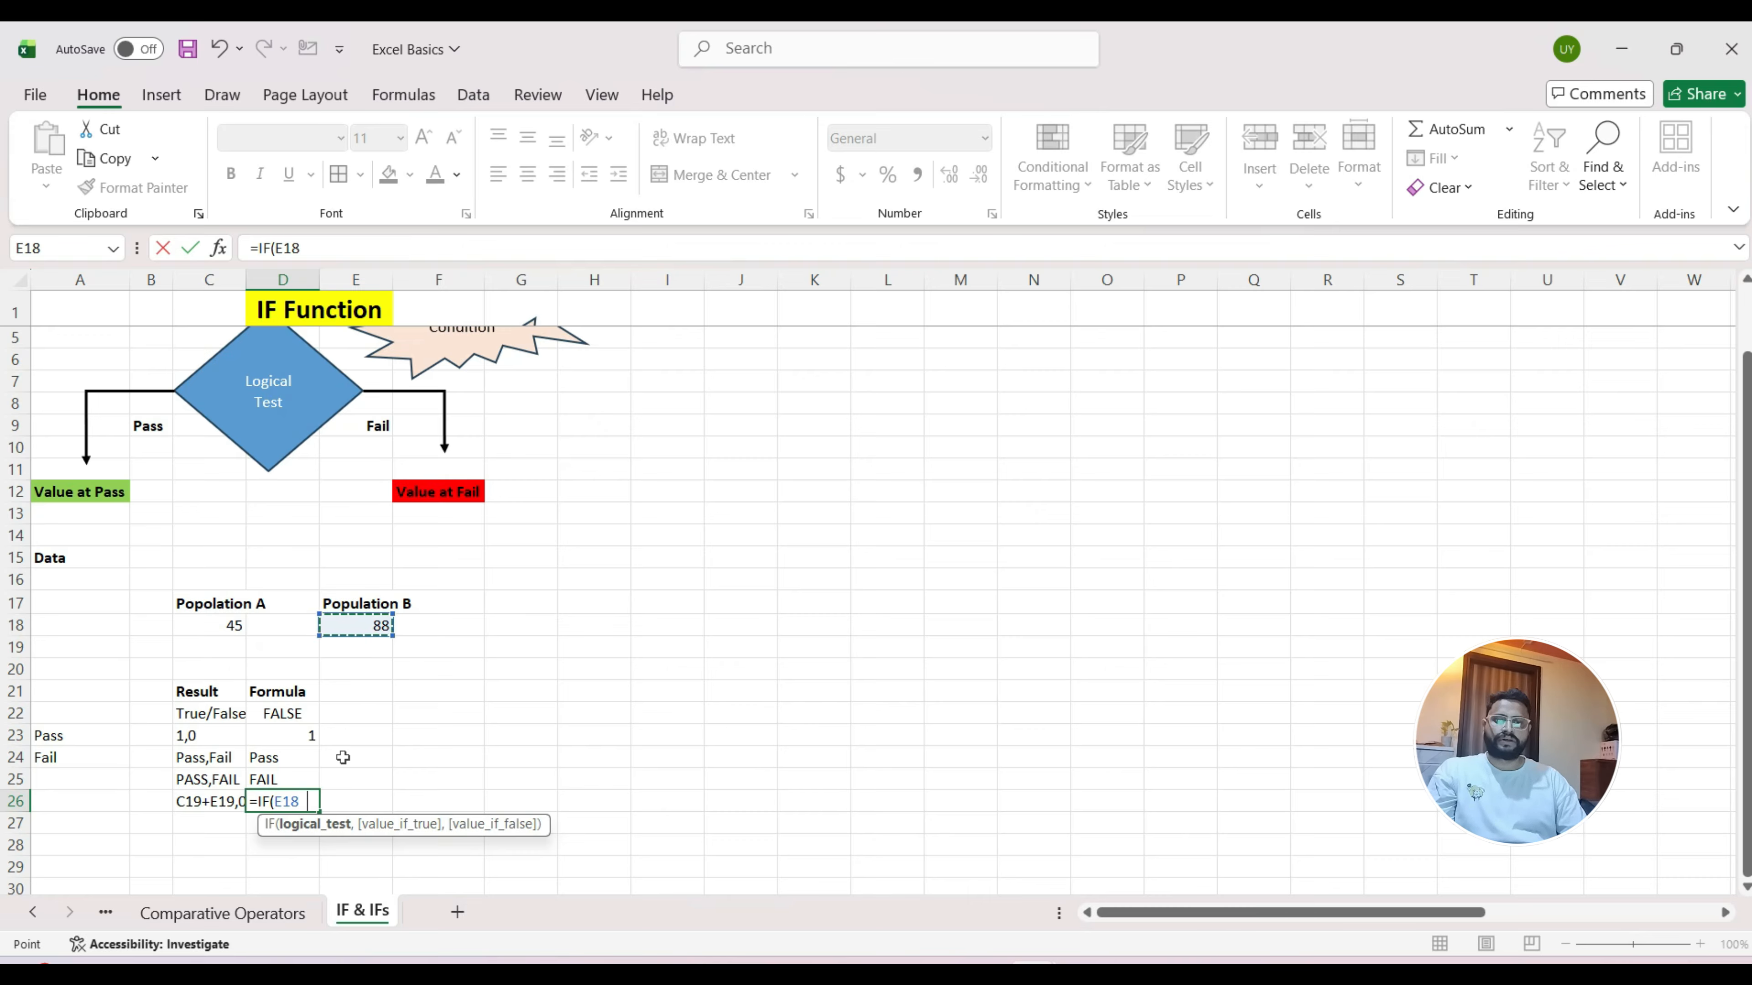
pyautogui.press('Left')
pyautogui.press('Up')
pyautogui.press('Up')
pyautogui.press('Up')
pyautogui.press('Up')
pyautogui.press('Up')
pyautogui.press('Up')
pyautogui.press('Up')
pyautogui.press('Up')
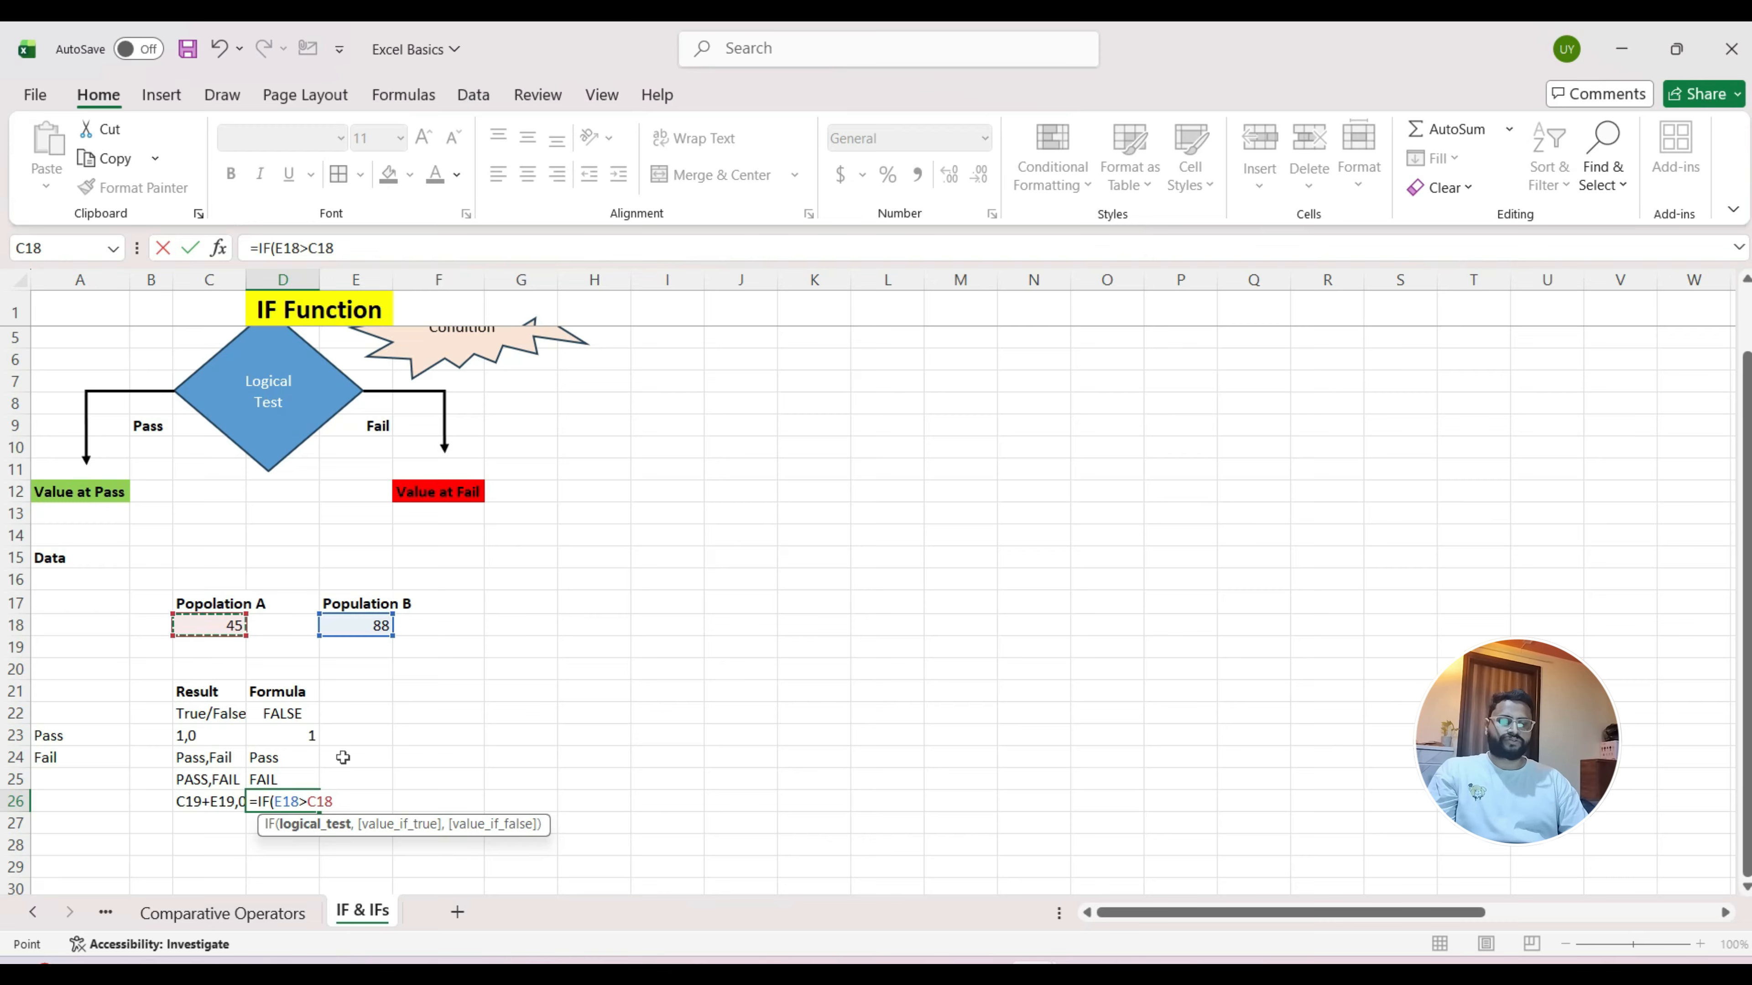
pyautogui.write(',')
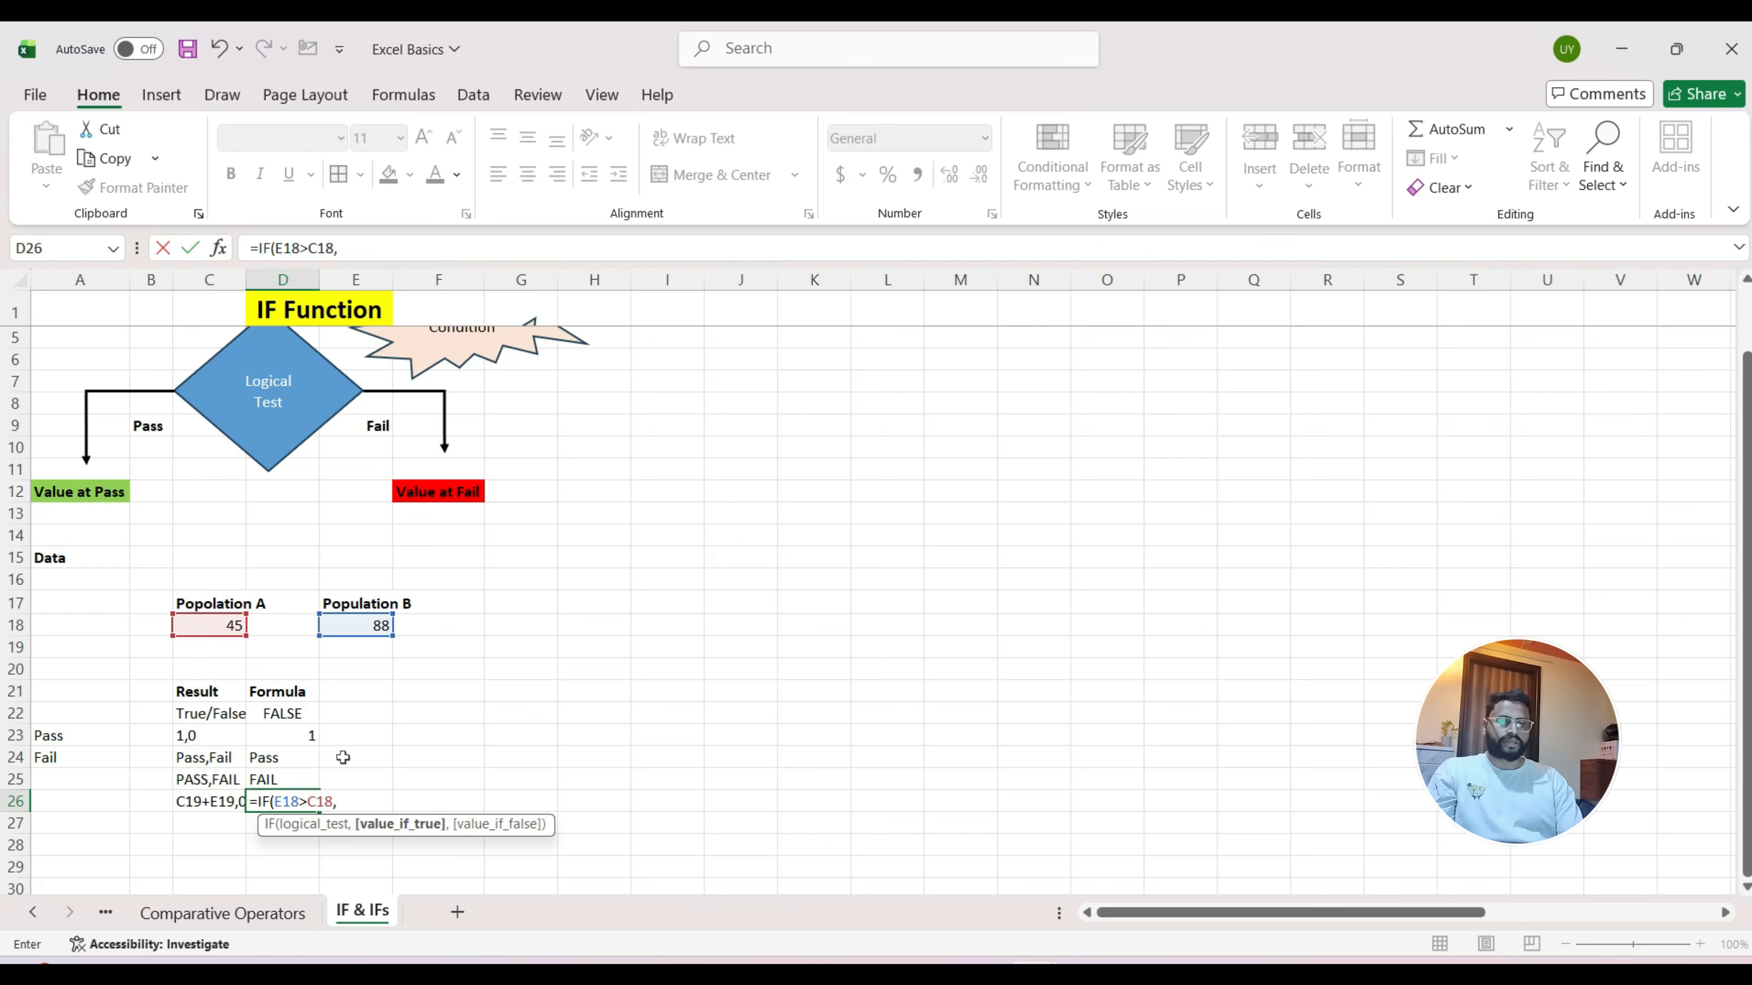
pyautogui.write('0,')
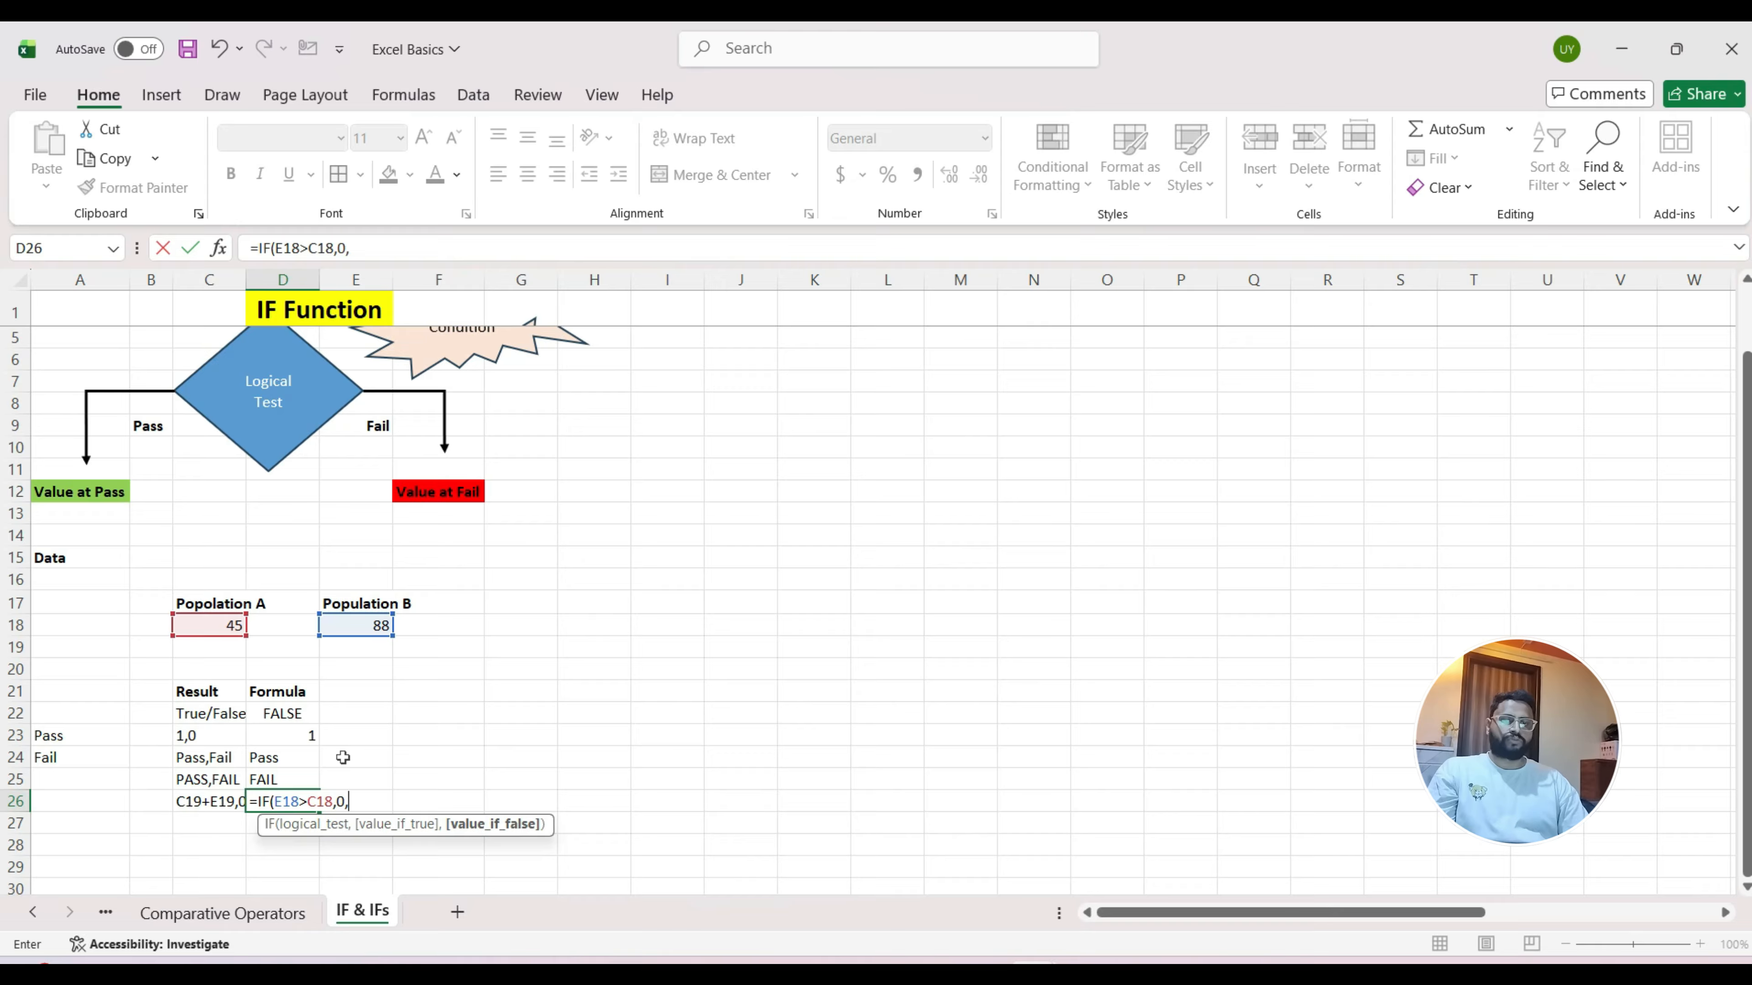
# Complete the D26 IF formula with 0 as the value if true and the sum E18+C18 as the value if false.
pyautogui.click(379, 739)
pyautogui.press('Up')
pyautogui.press('Up')
pyautogui.press('Up')
pyautogui.press('Up')
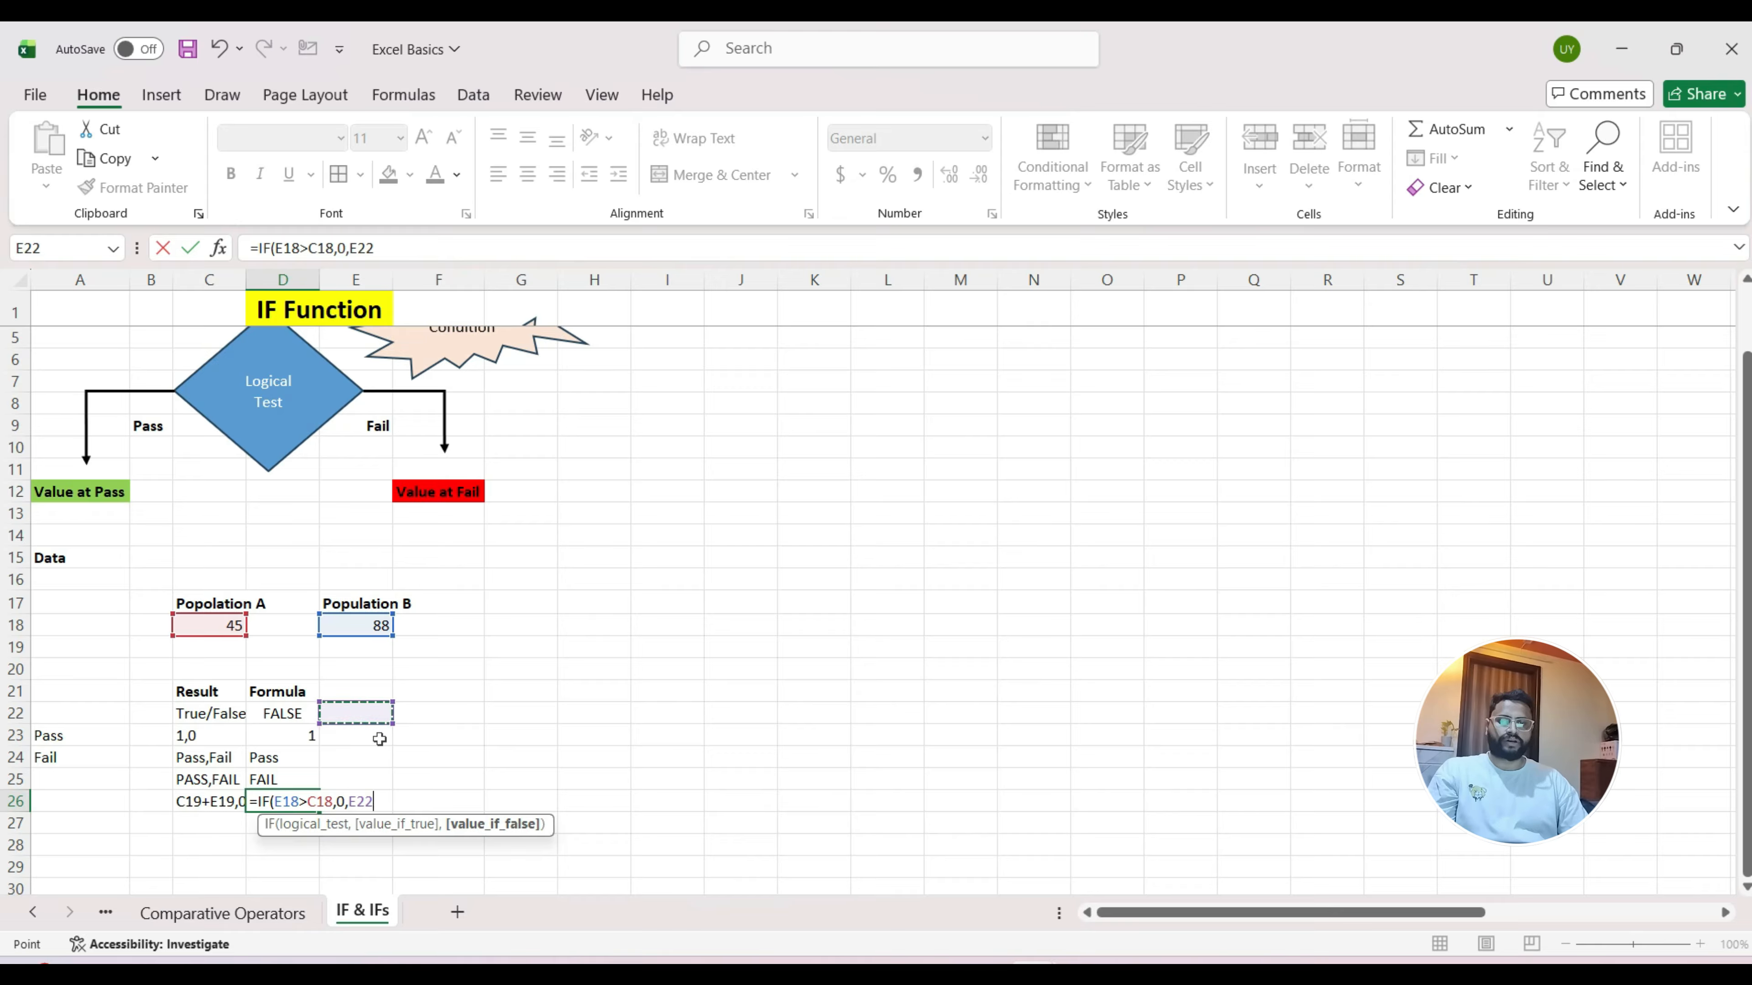
pyautogui.press('Up')
pyautogui.press('Up')
pyautogui.press('Down')
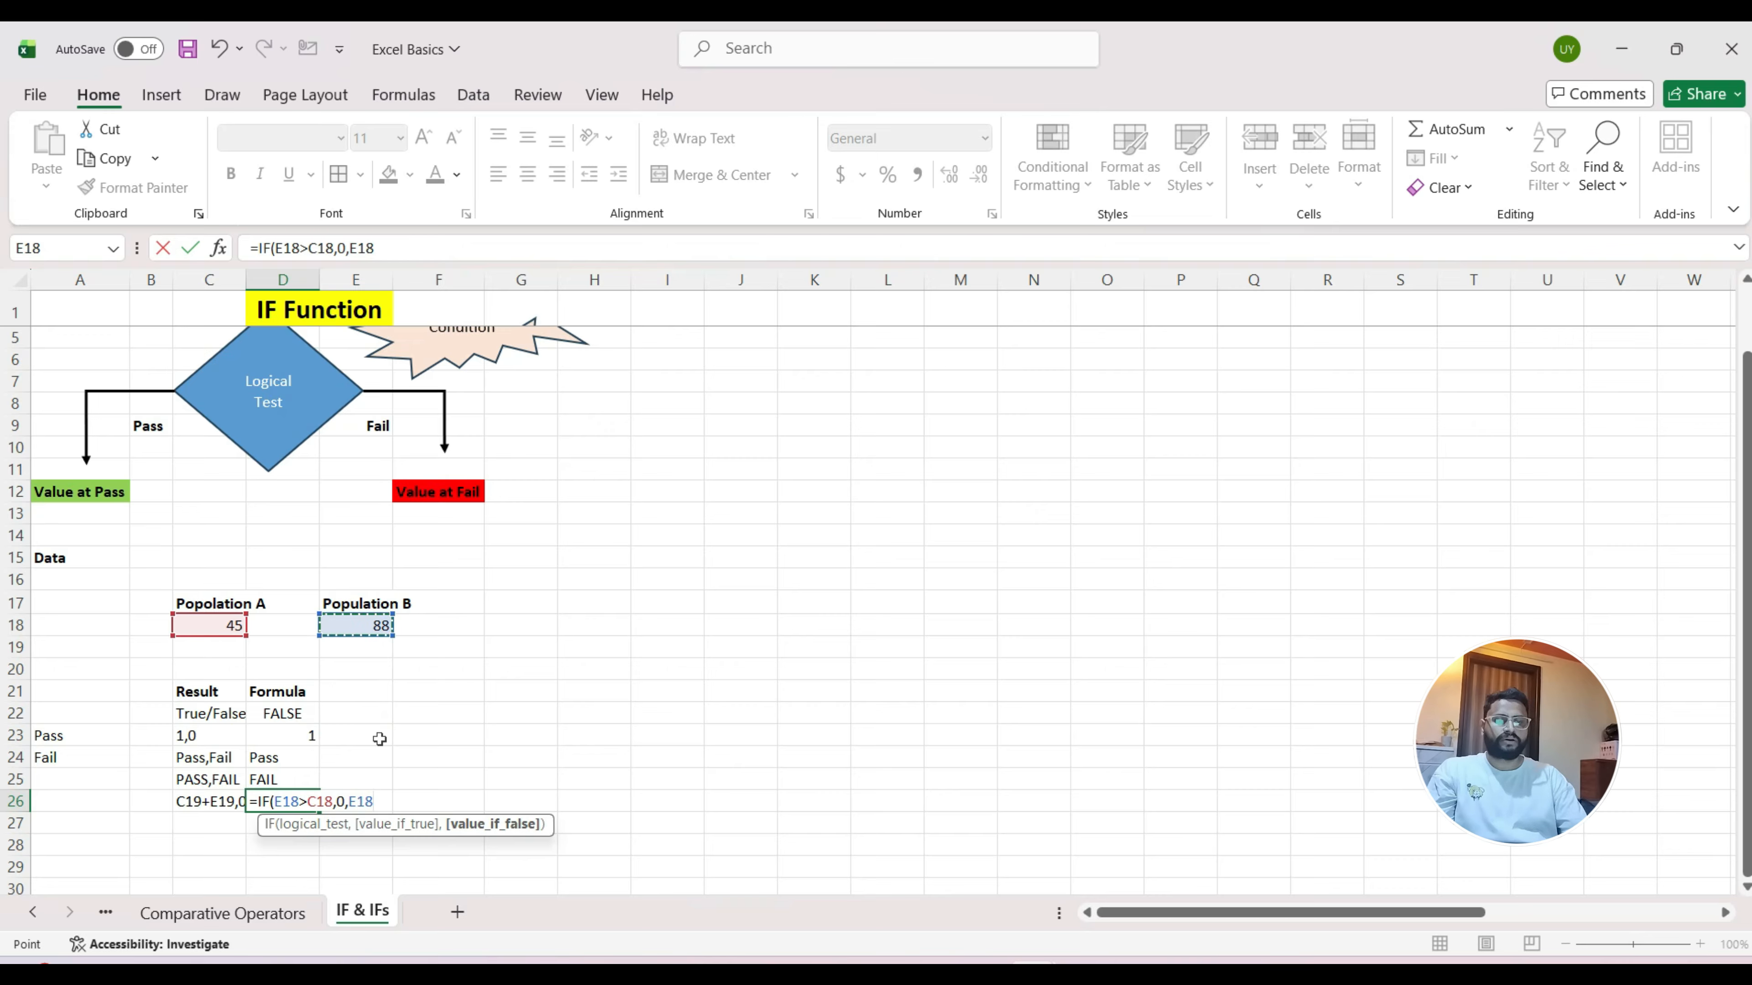
pyautogui.write('+')
pyautogui.press('Up')
pyautogui.press('Up')
pyautogui.press('Up')
pyautogui.press('Up')
pyautogui.press('Up')
pyautogui.press('Up')
pyautogui.press('Up')
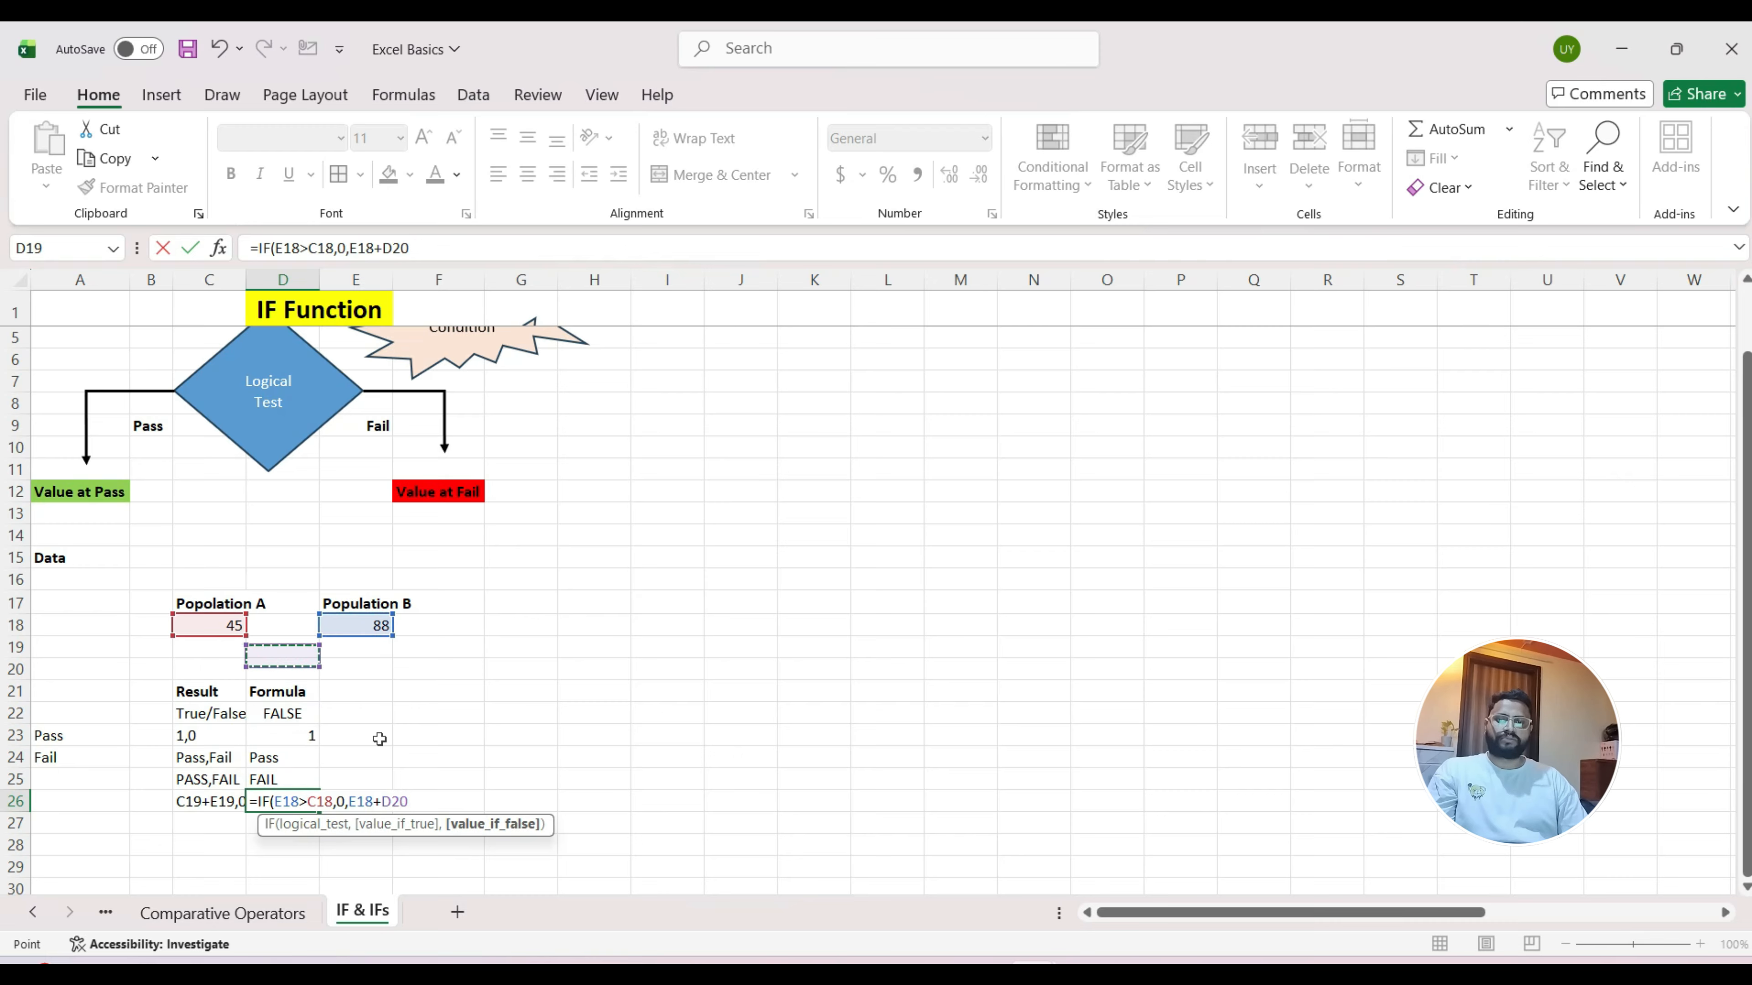
pyautogui.press('Left')
pyautogui.press('Up')
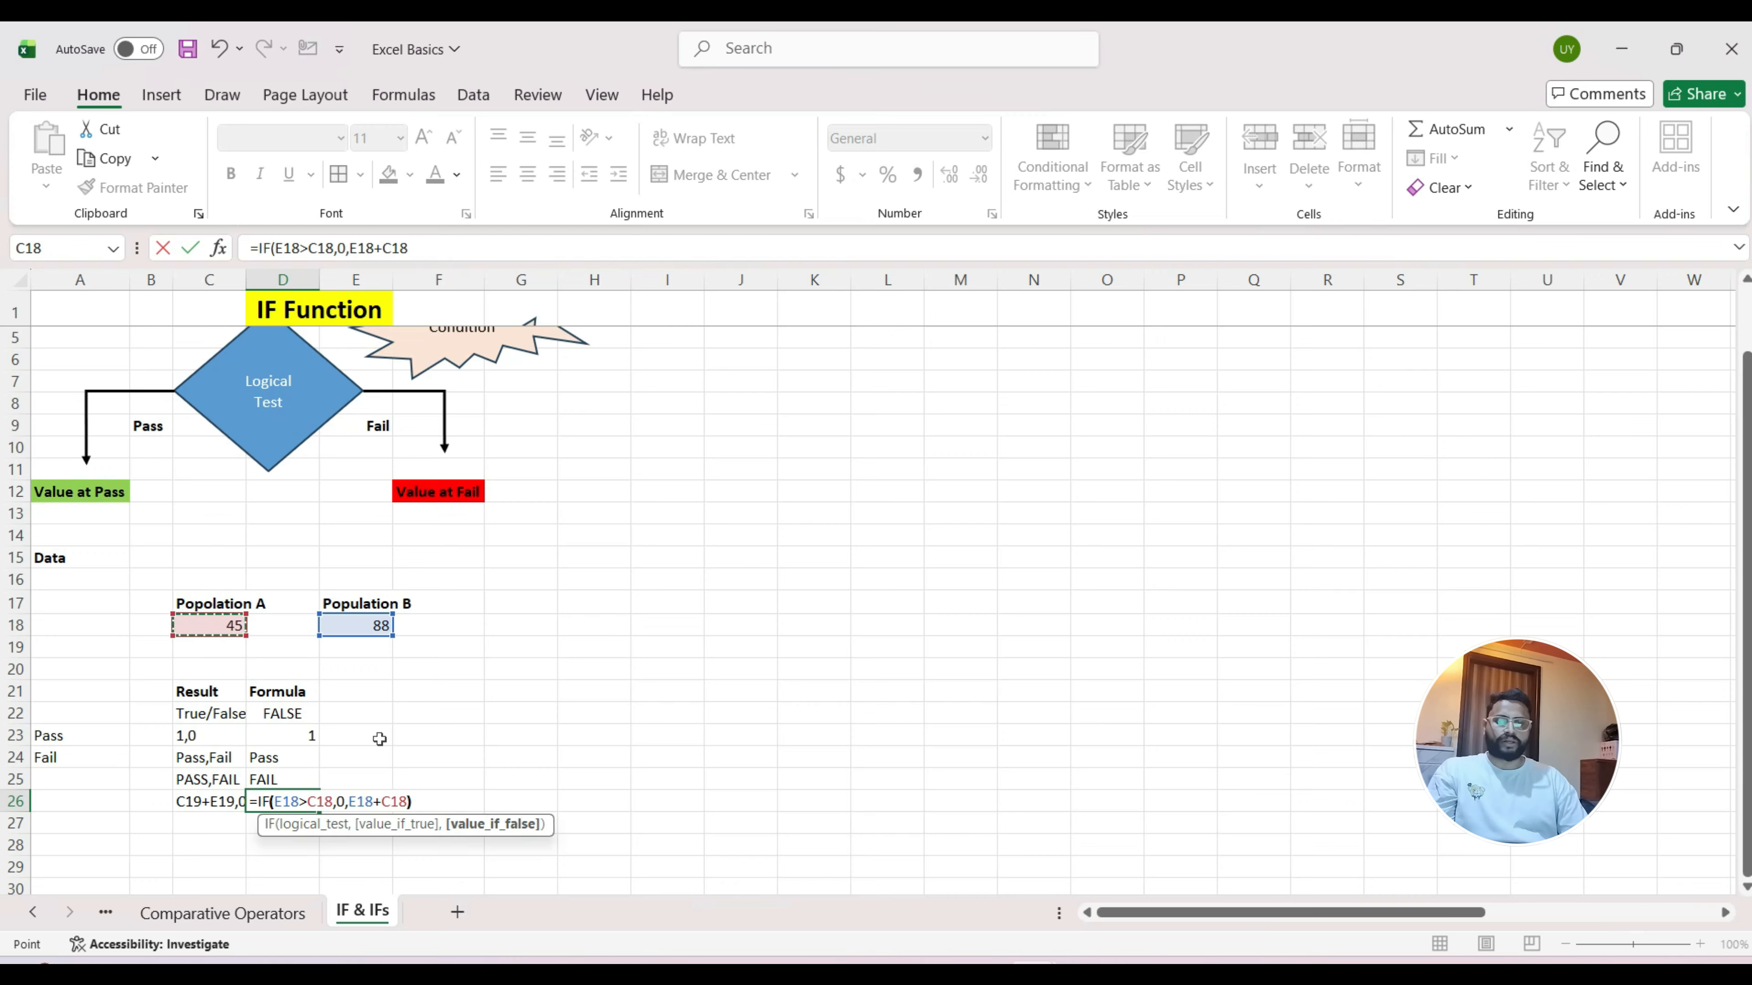
pyautogui.write(')')
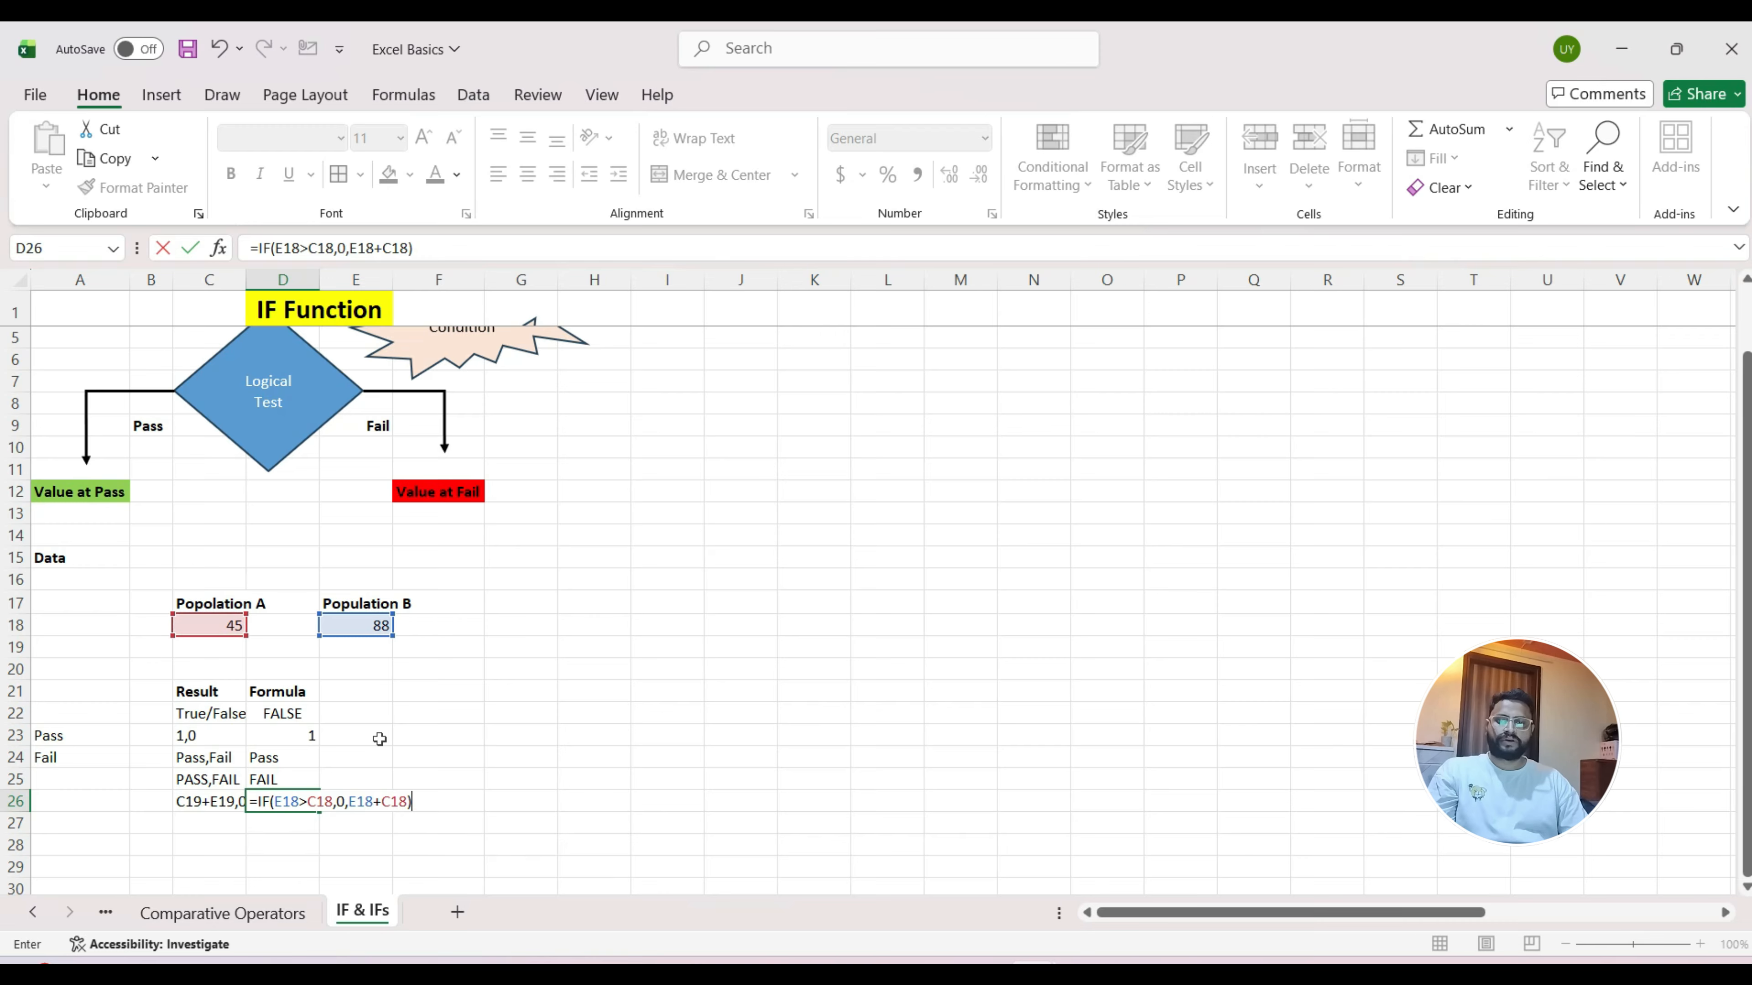
pyautogui.hotkey('ctrl', 'Return')
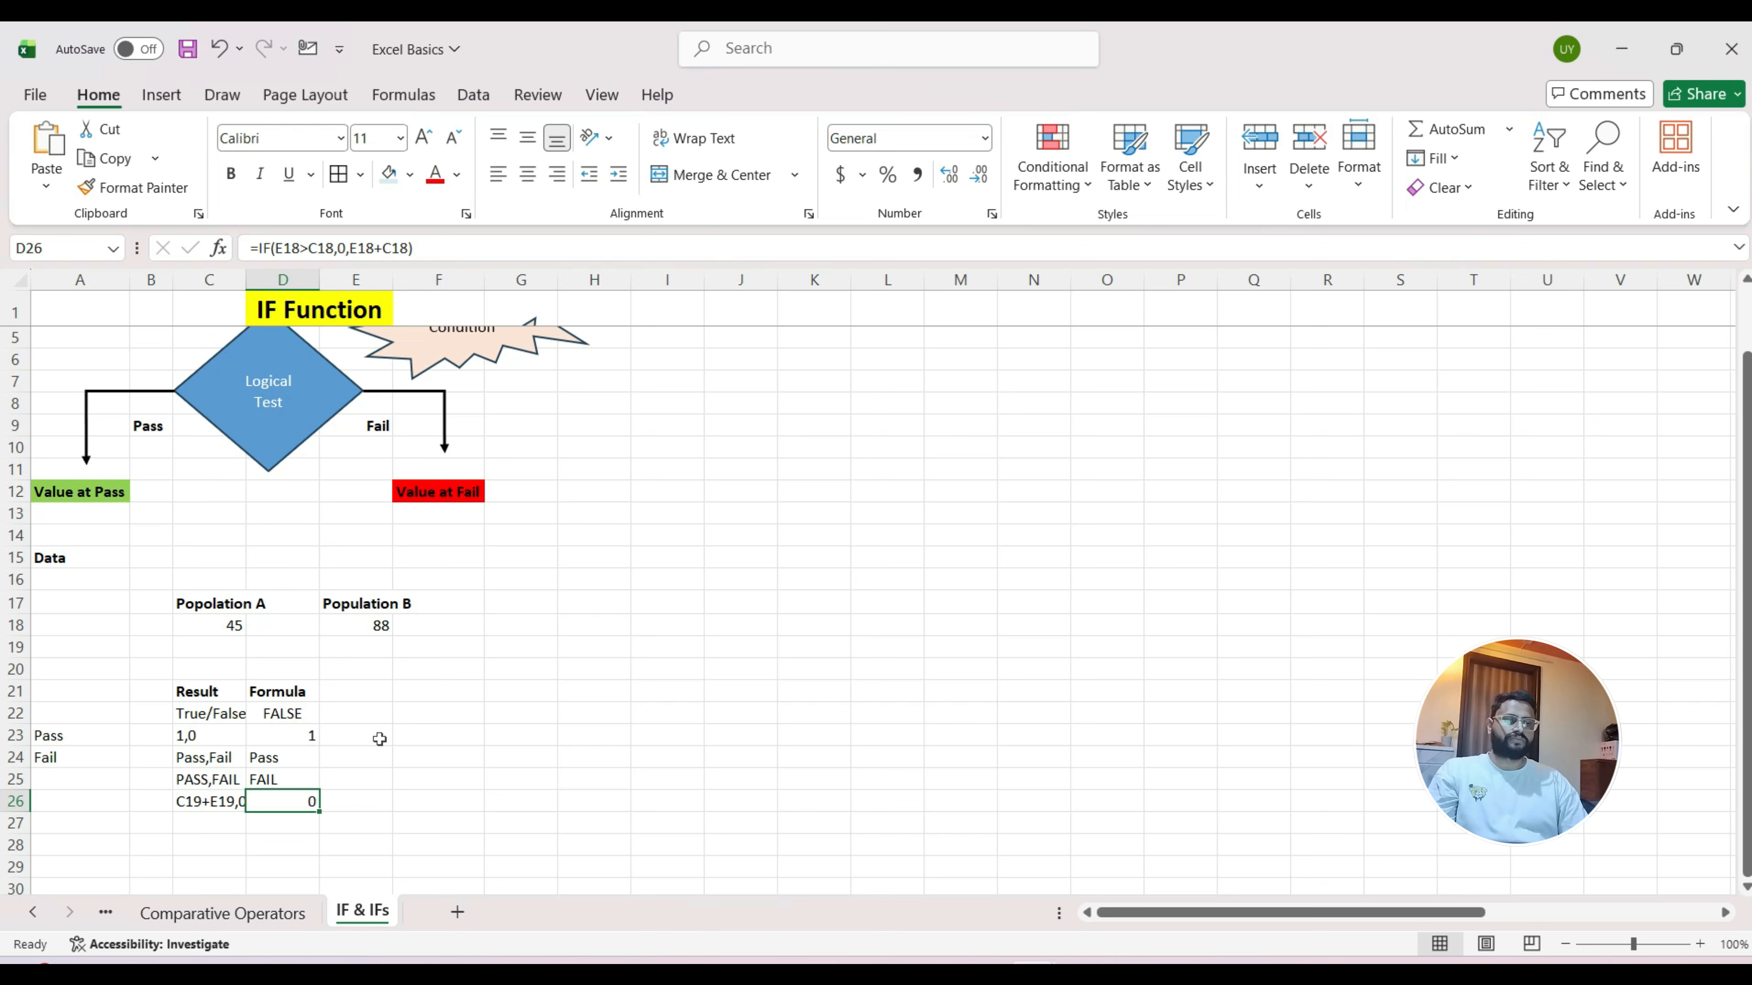
# Change the logical test of the D26 IF formula to E18<C18.
pyautogui.press('Up')
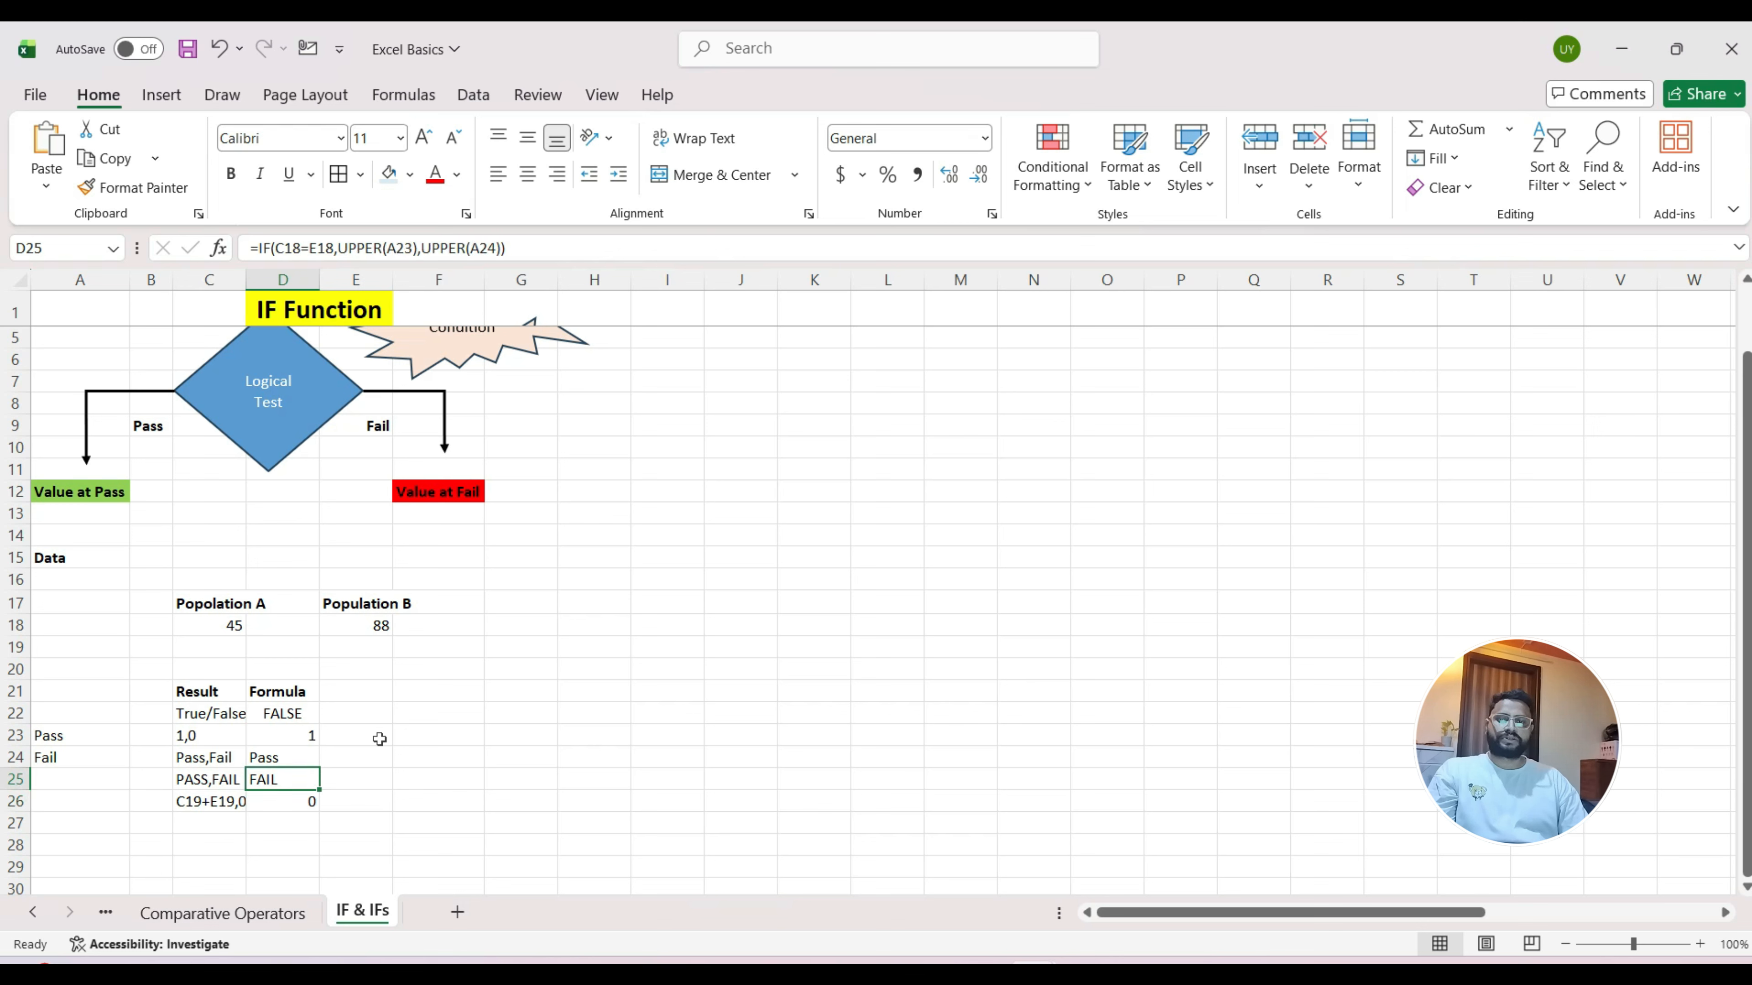
pyautogui.press('Down')
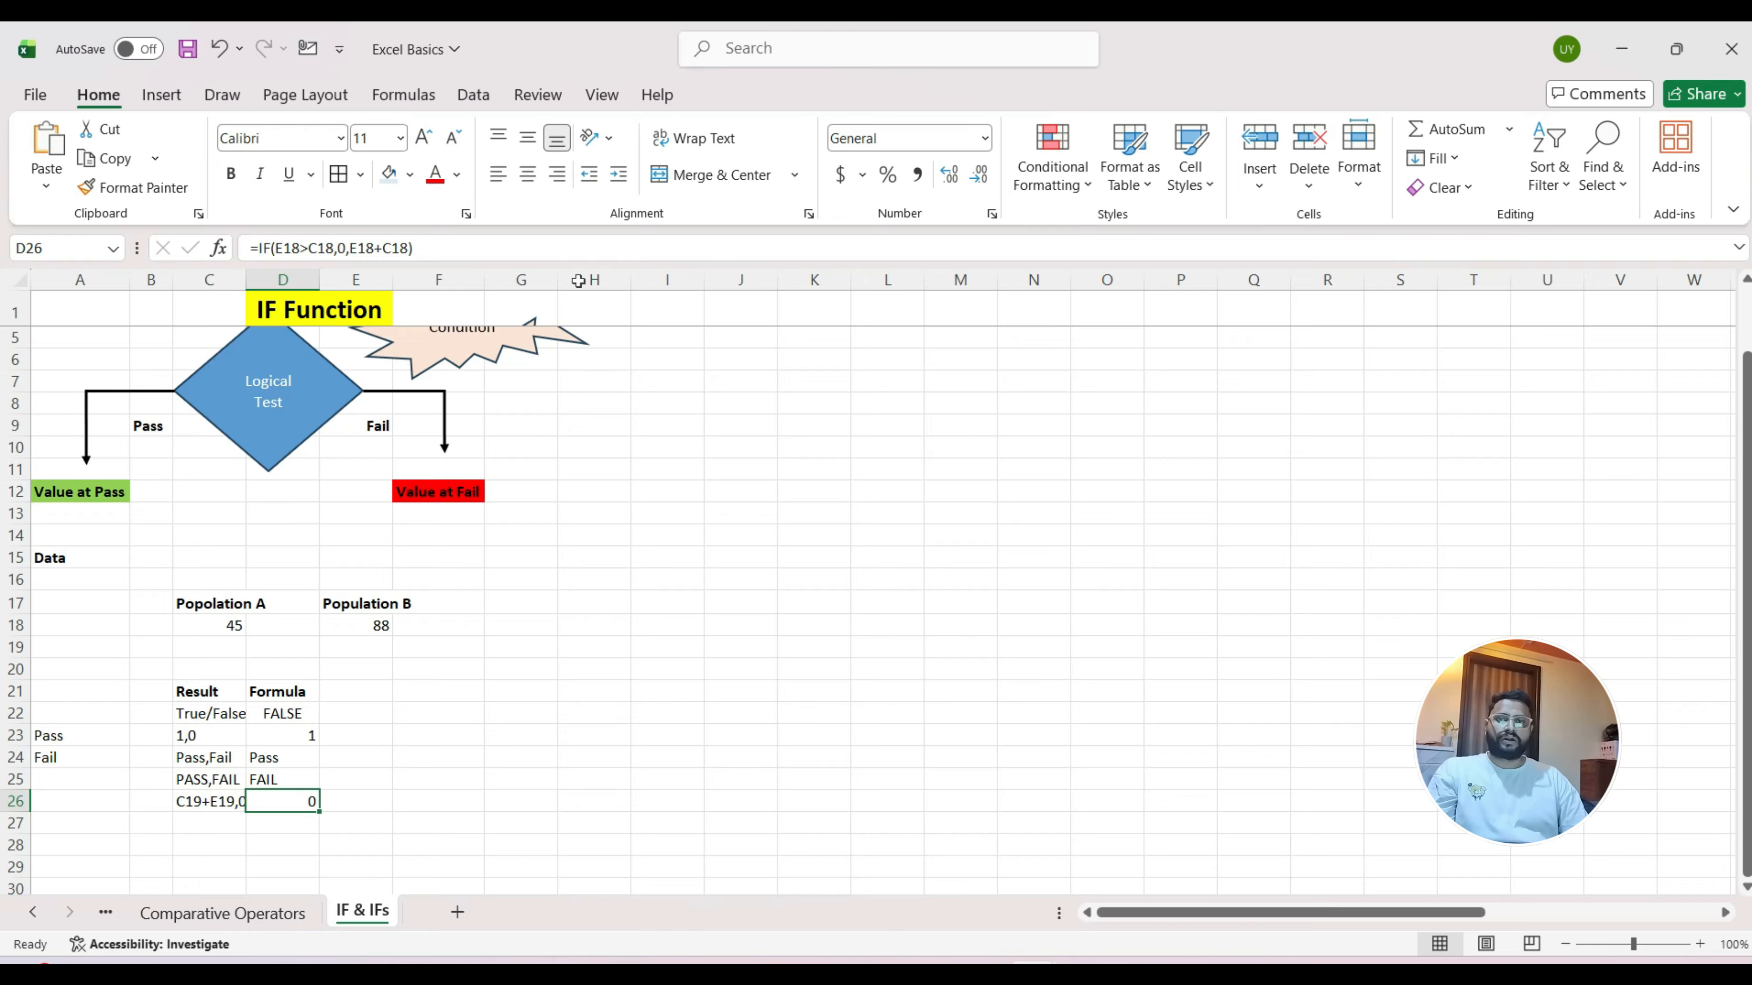
pyautogui.click(307, 249)
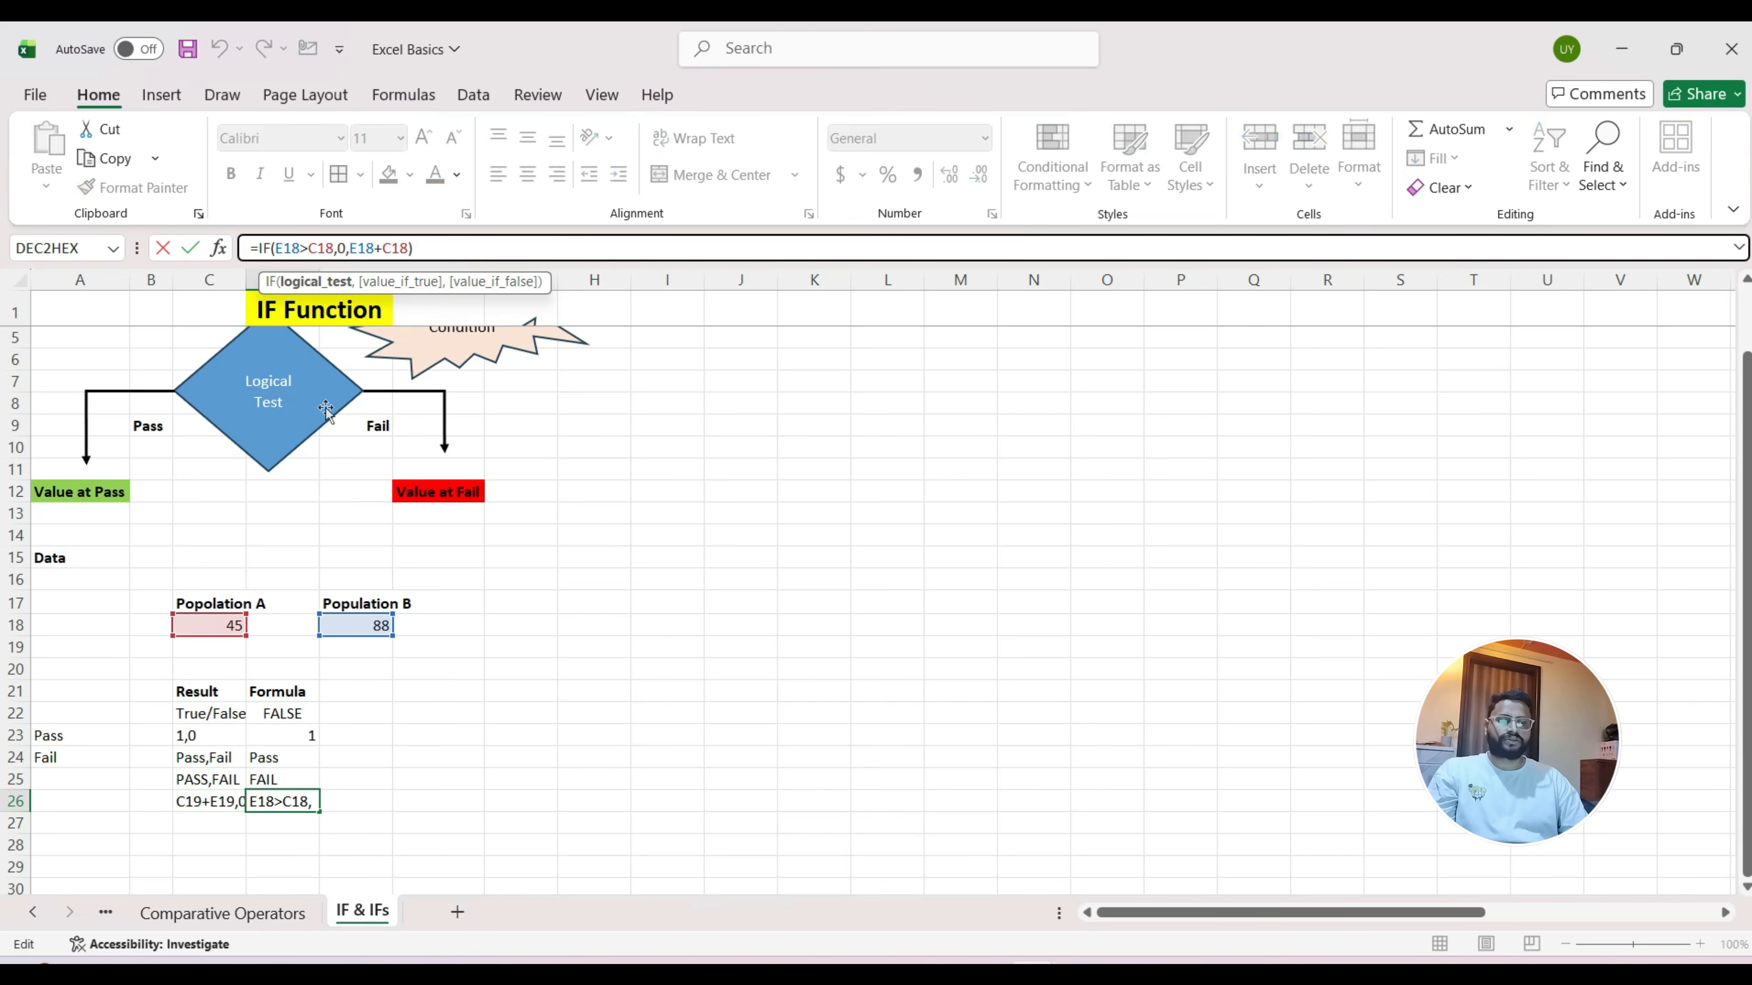
pyautogui.press('BackSpace')
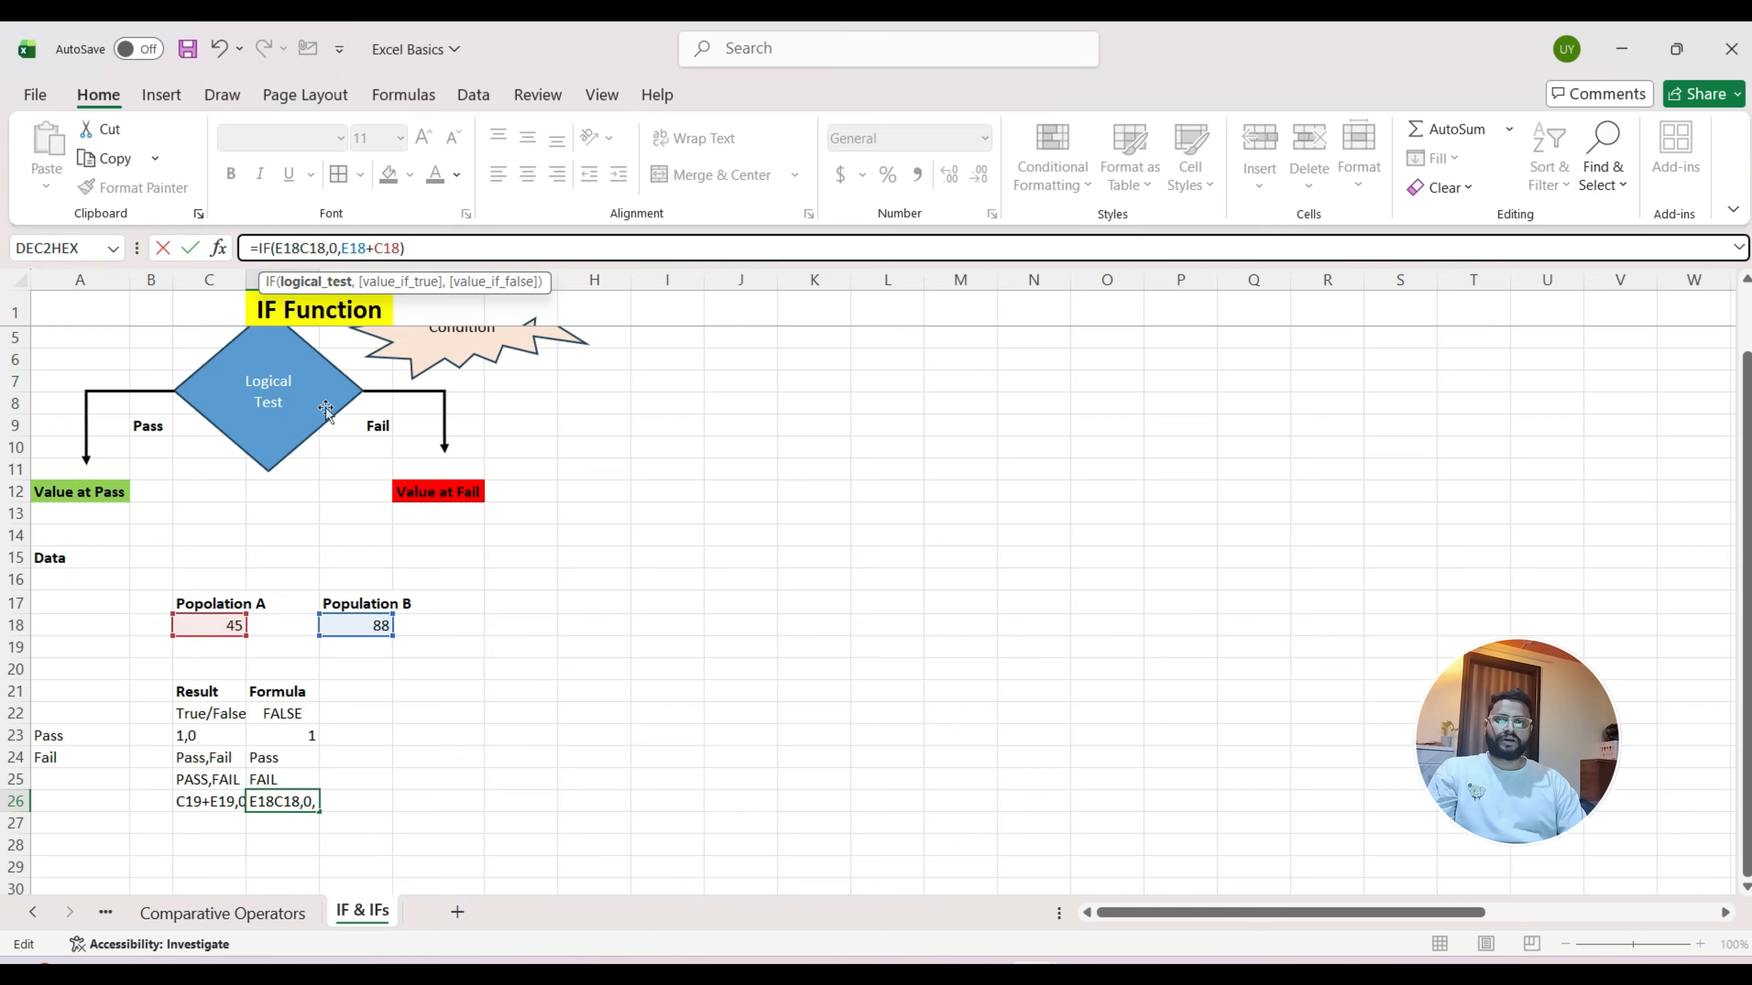
pyautogui.write('<')
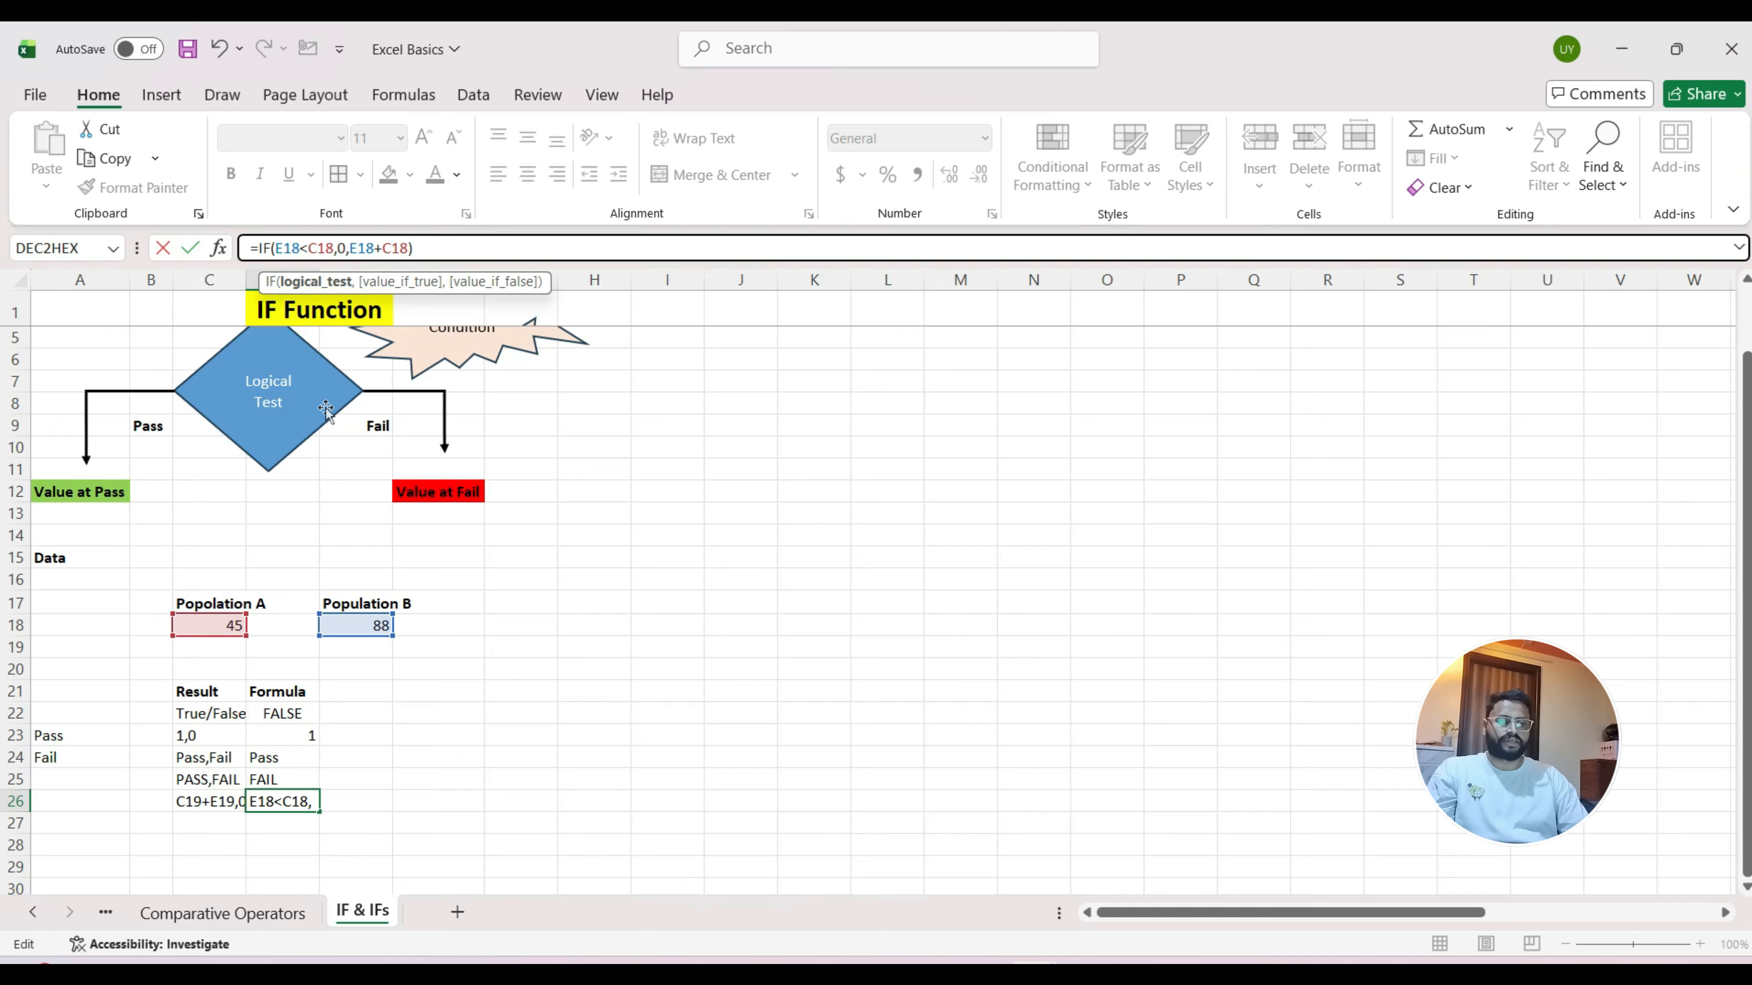
pyautogui.press('Return')
pyautogui.press('Up')
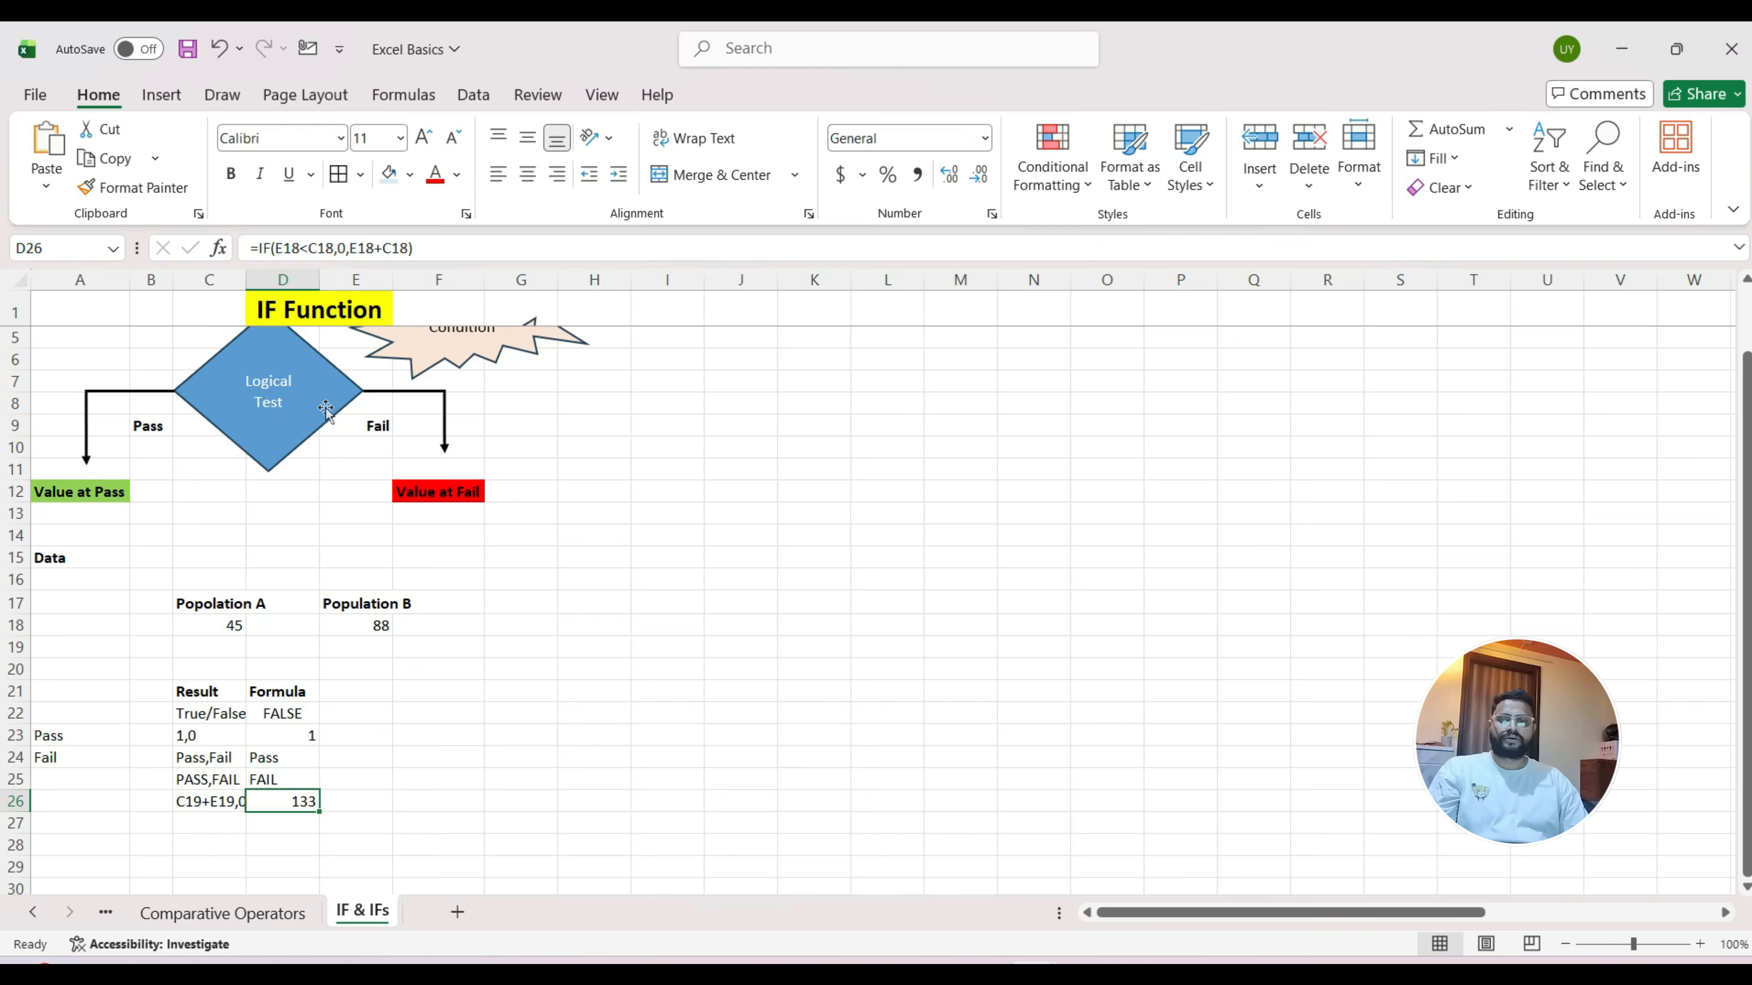
# Examine the Population A and Population B values in row 18 alongside the result types and formulas below them.
pyautogui.press('Up')
pyautogui.press('Up')
pyautogui.press('Up')
pyautogui.press('Up')
pyautogui.press('Up')
pyautogui.press('Up')
pyautogui.press('Up')
pyautogui.press('Up')
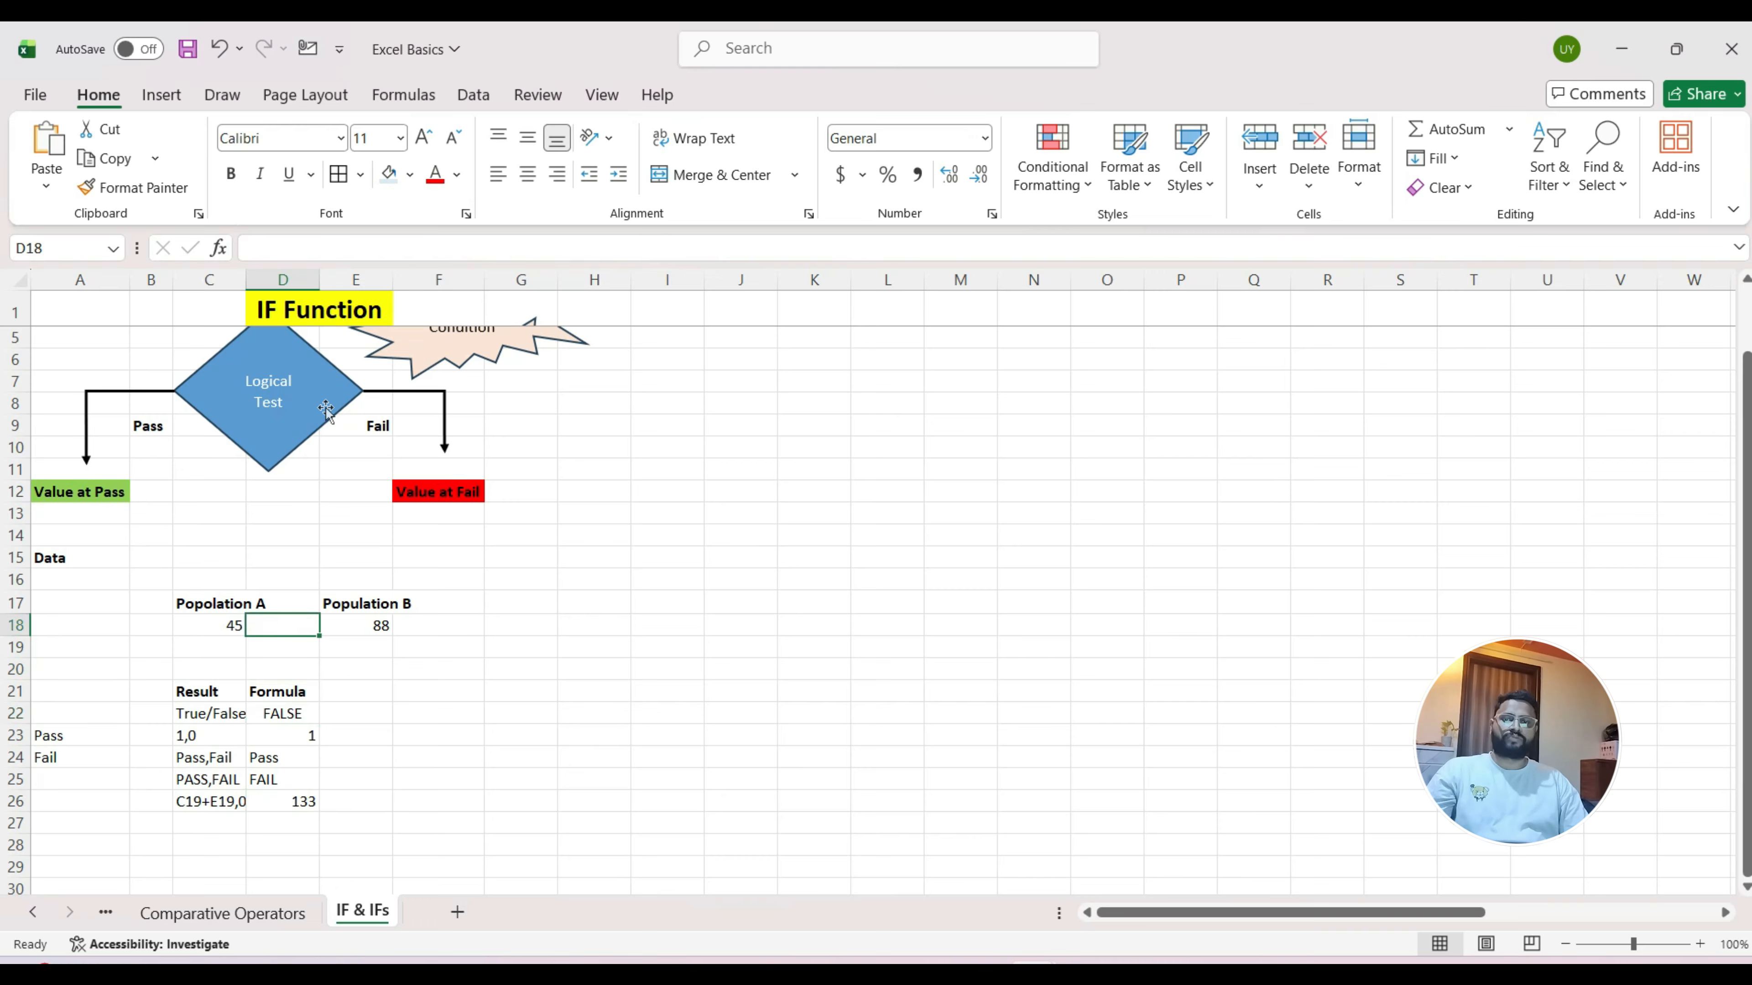
pyautogui.press('Left')
pyautogui.hotkey('shift', 'Right')
pyautogui.hotkey('shift', 'Right')
pyautogui.hotkey('shift', 'Right')
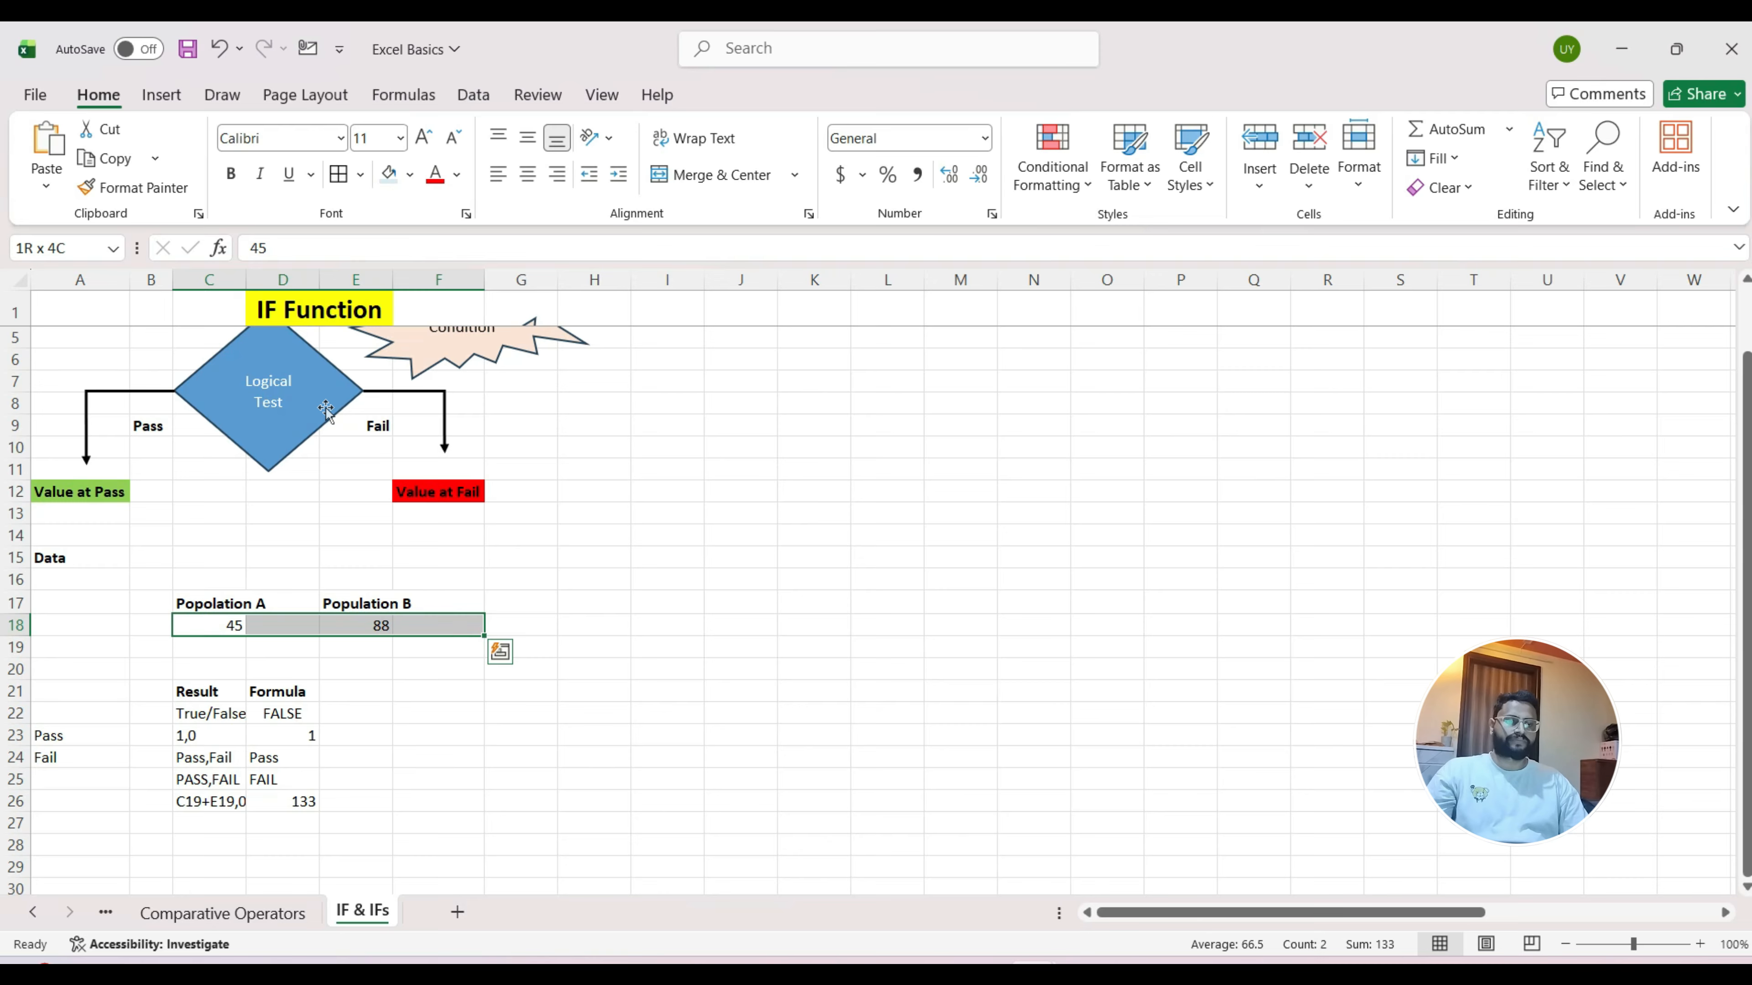
pyautogui.press('Down')
pyautogui.press('Down')
pyautogui.press('Down')
pyautogui.press('Down')
pyautogui.press('Down')
pyautogui.press('Down')
pyautogui.press('Down')
pyautogui.press('Down')
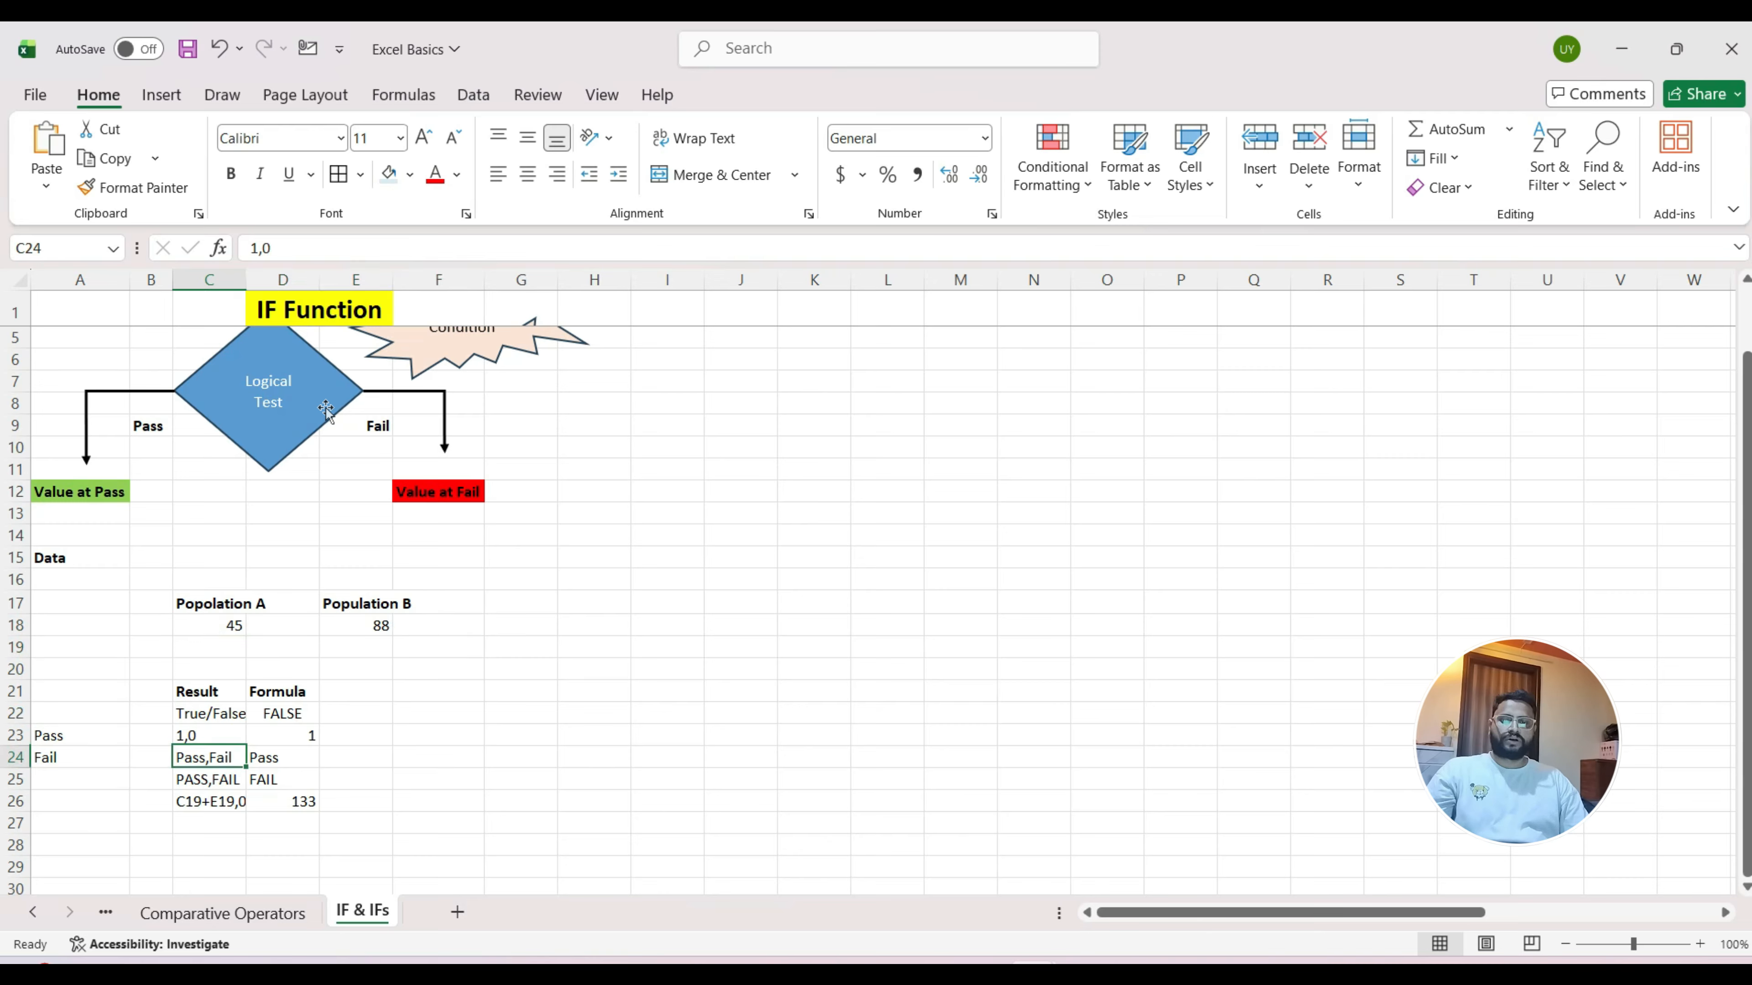
pyautogui.press('Right')
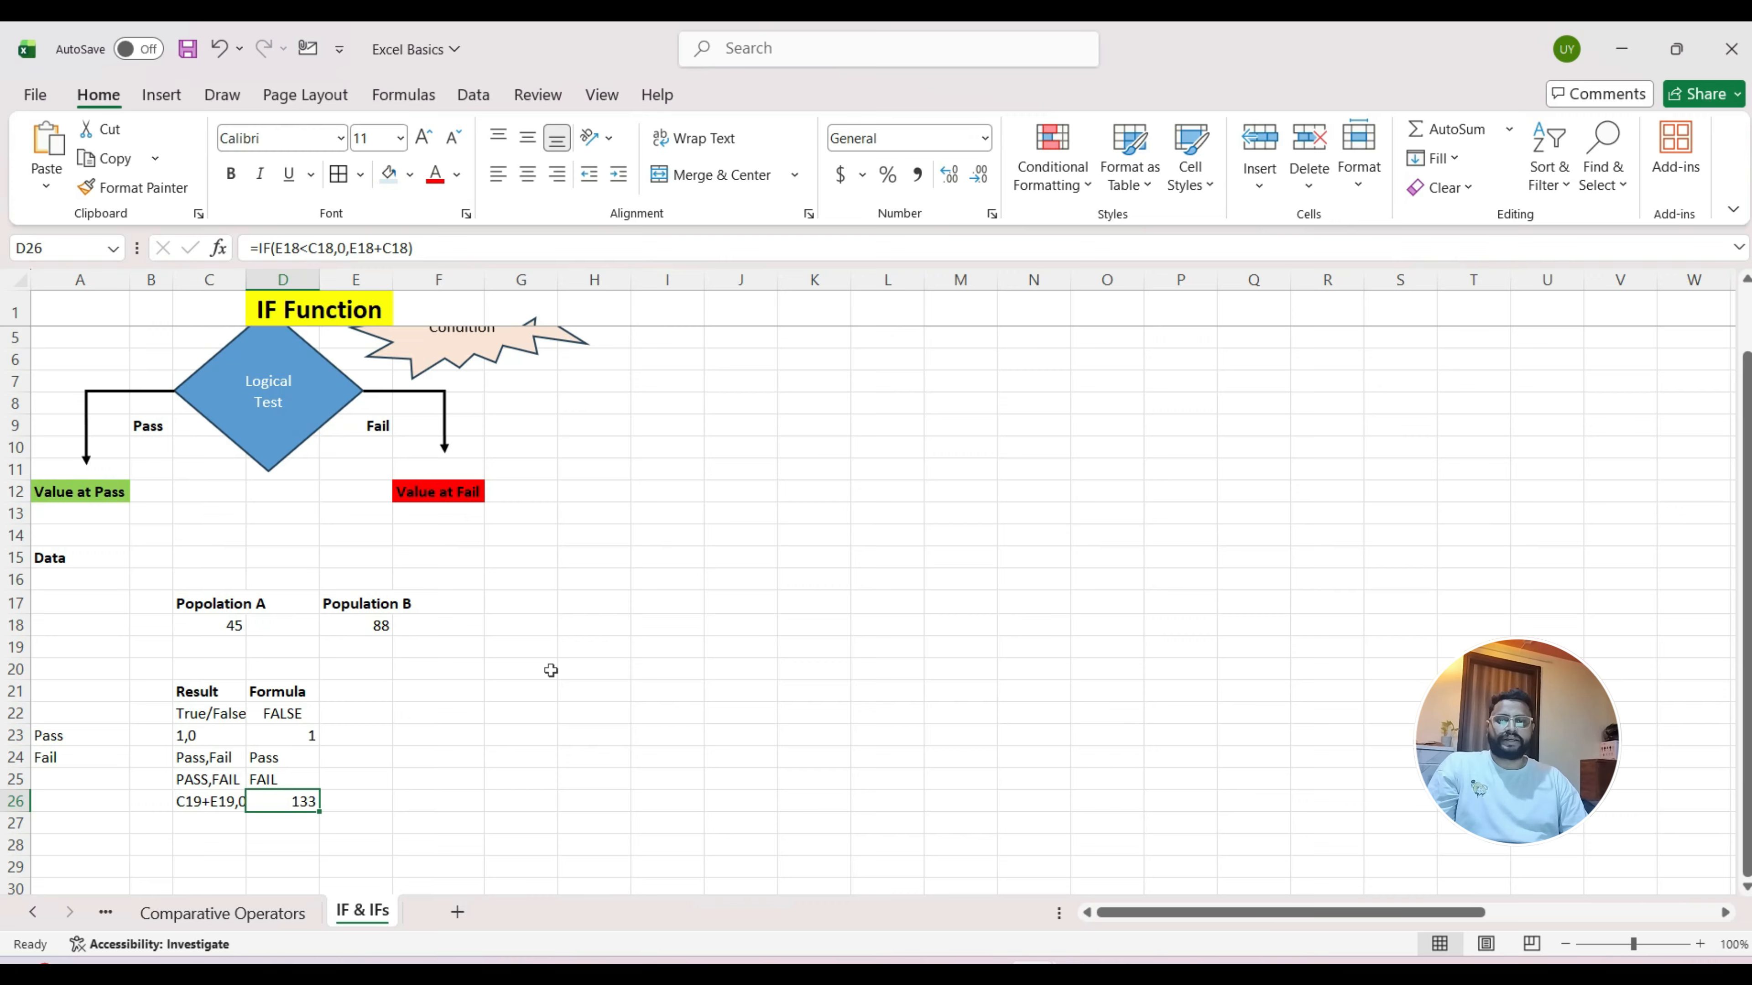
# Review the uppercase PASS/FAIL formula in D25 and the sum-or-0 formula in D26 against their listed result types.
pyautogui.scroll(1, 550, 670)
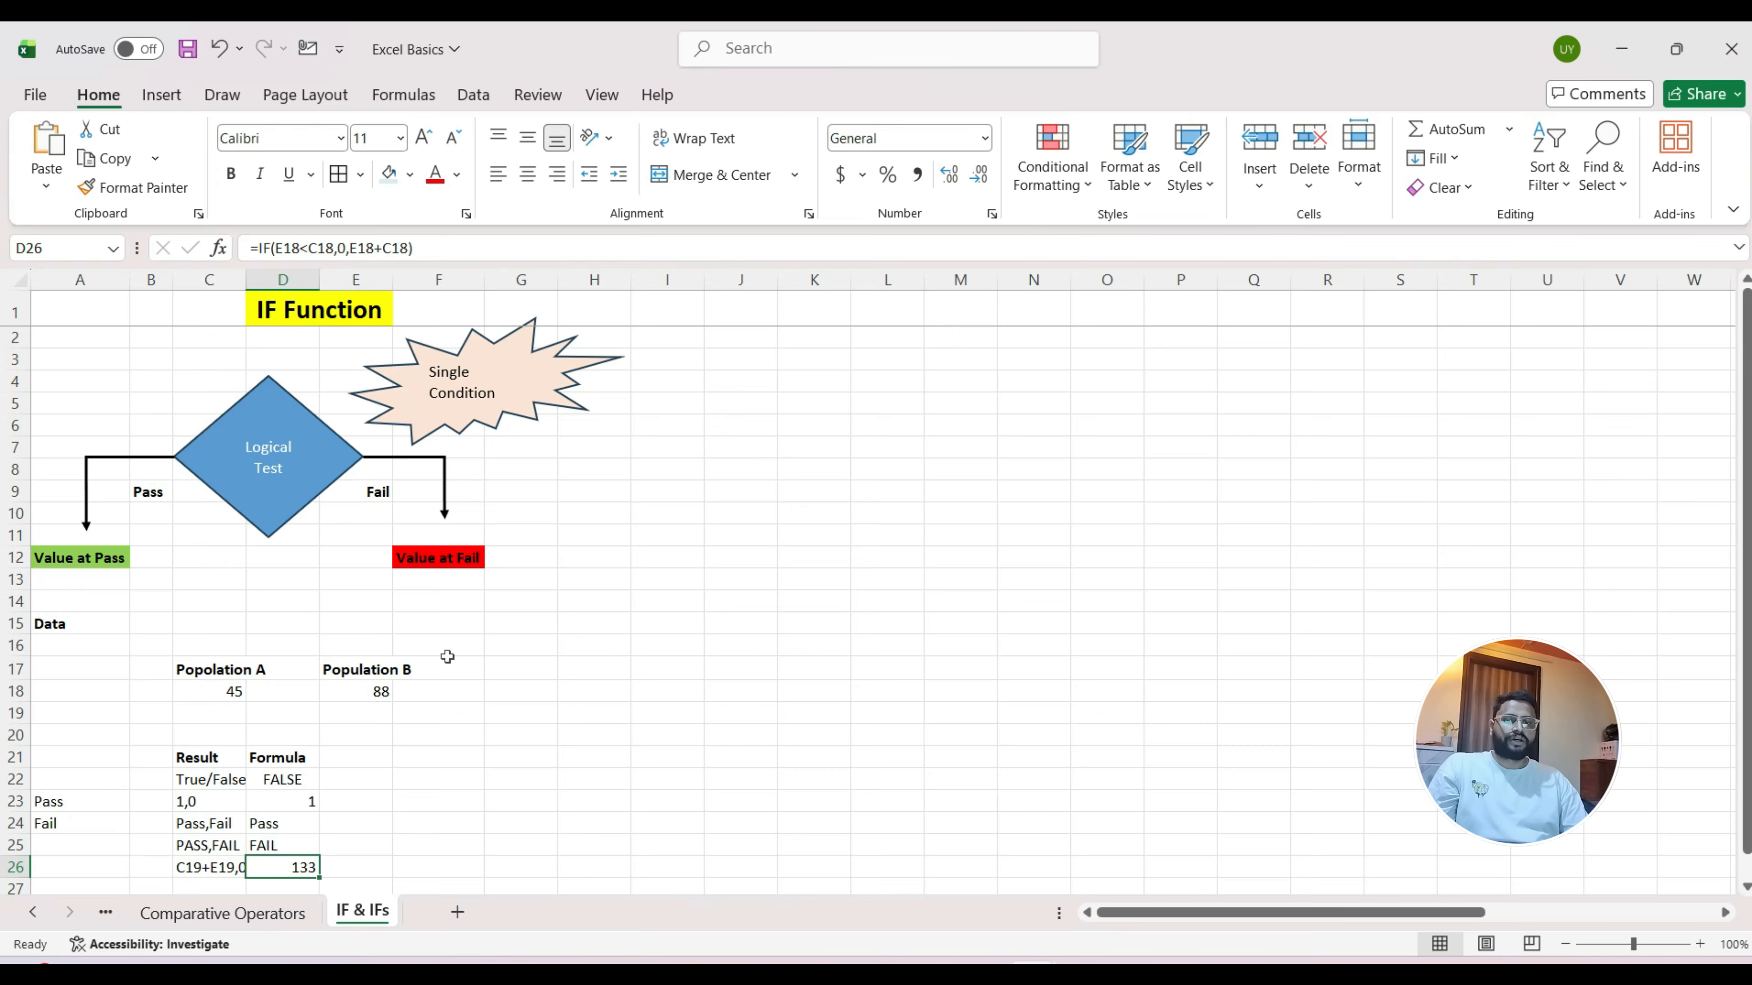
pyautogui.scroll(-1, 446, 657)
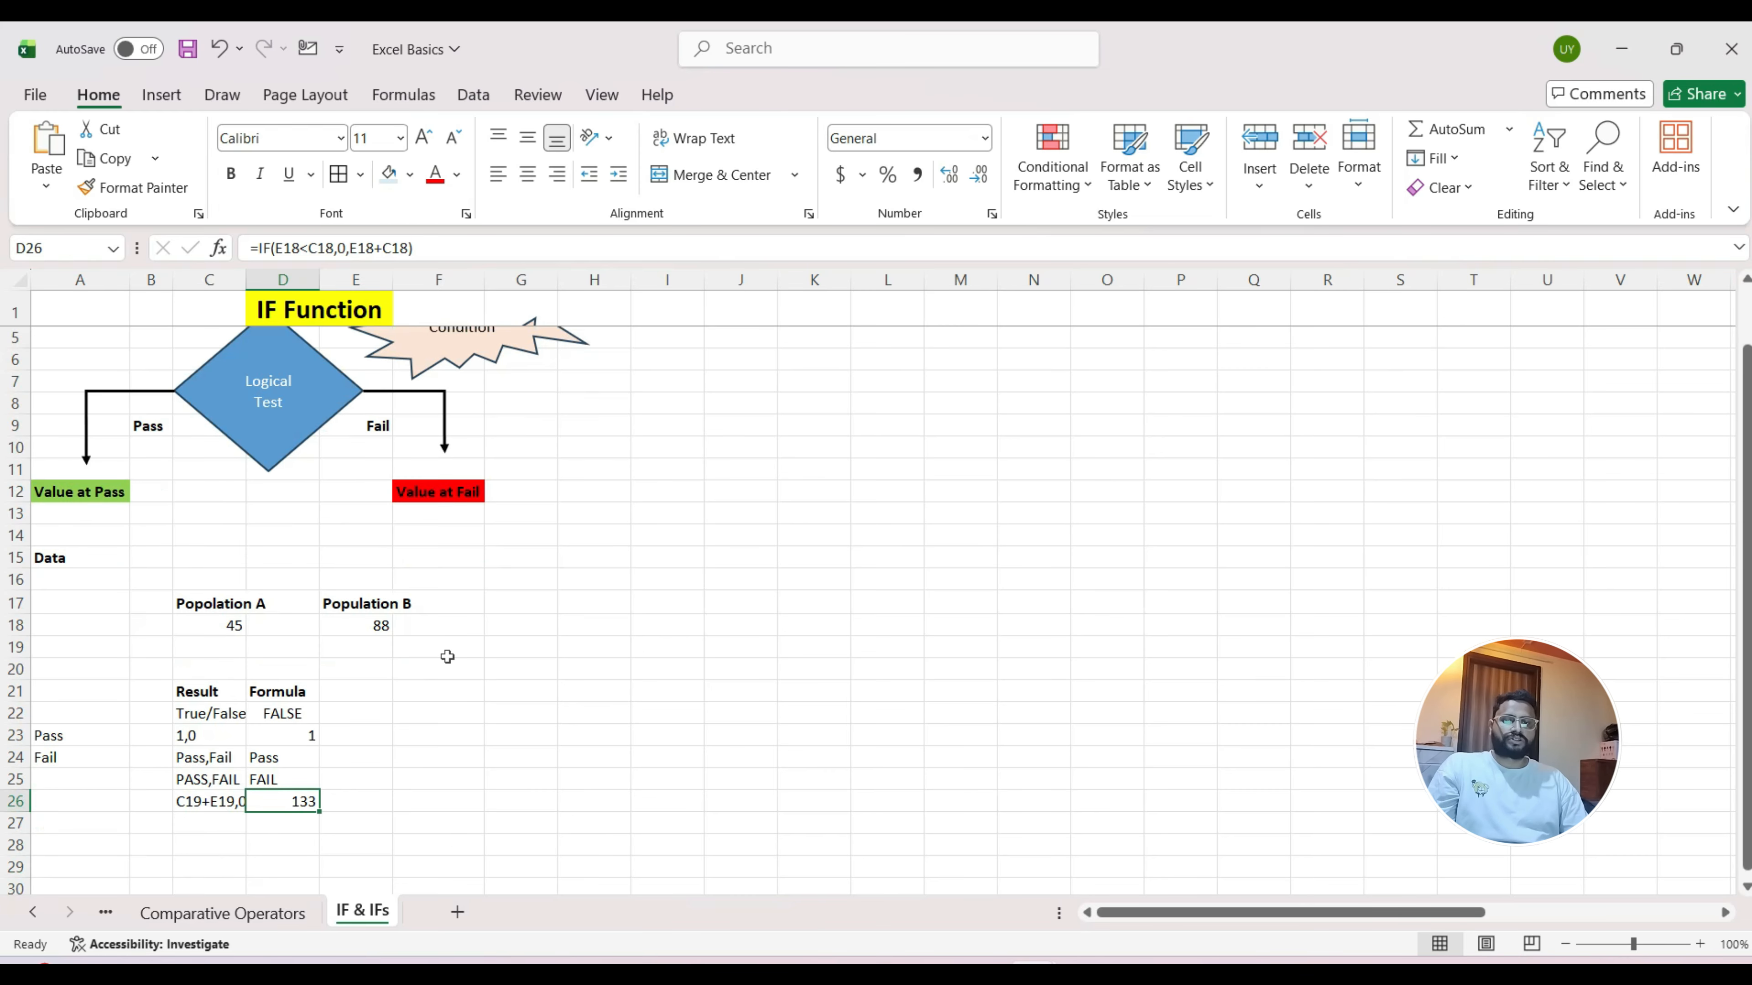
pyautogui.click(268, 782)
pyautogui.hotkey('shift', 'Down')
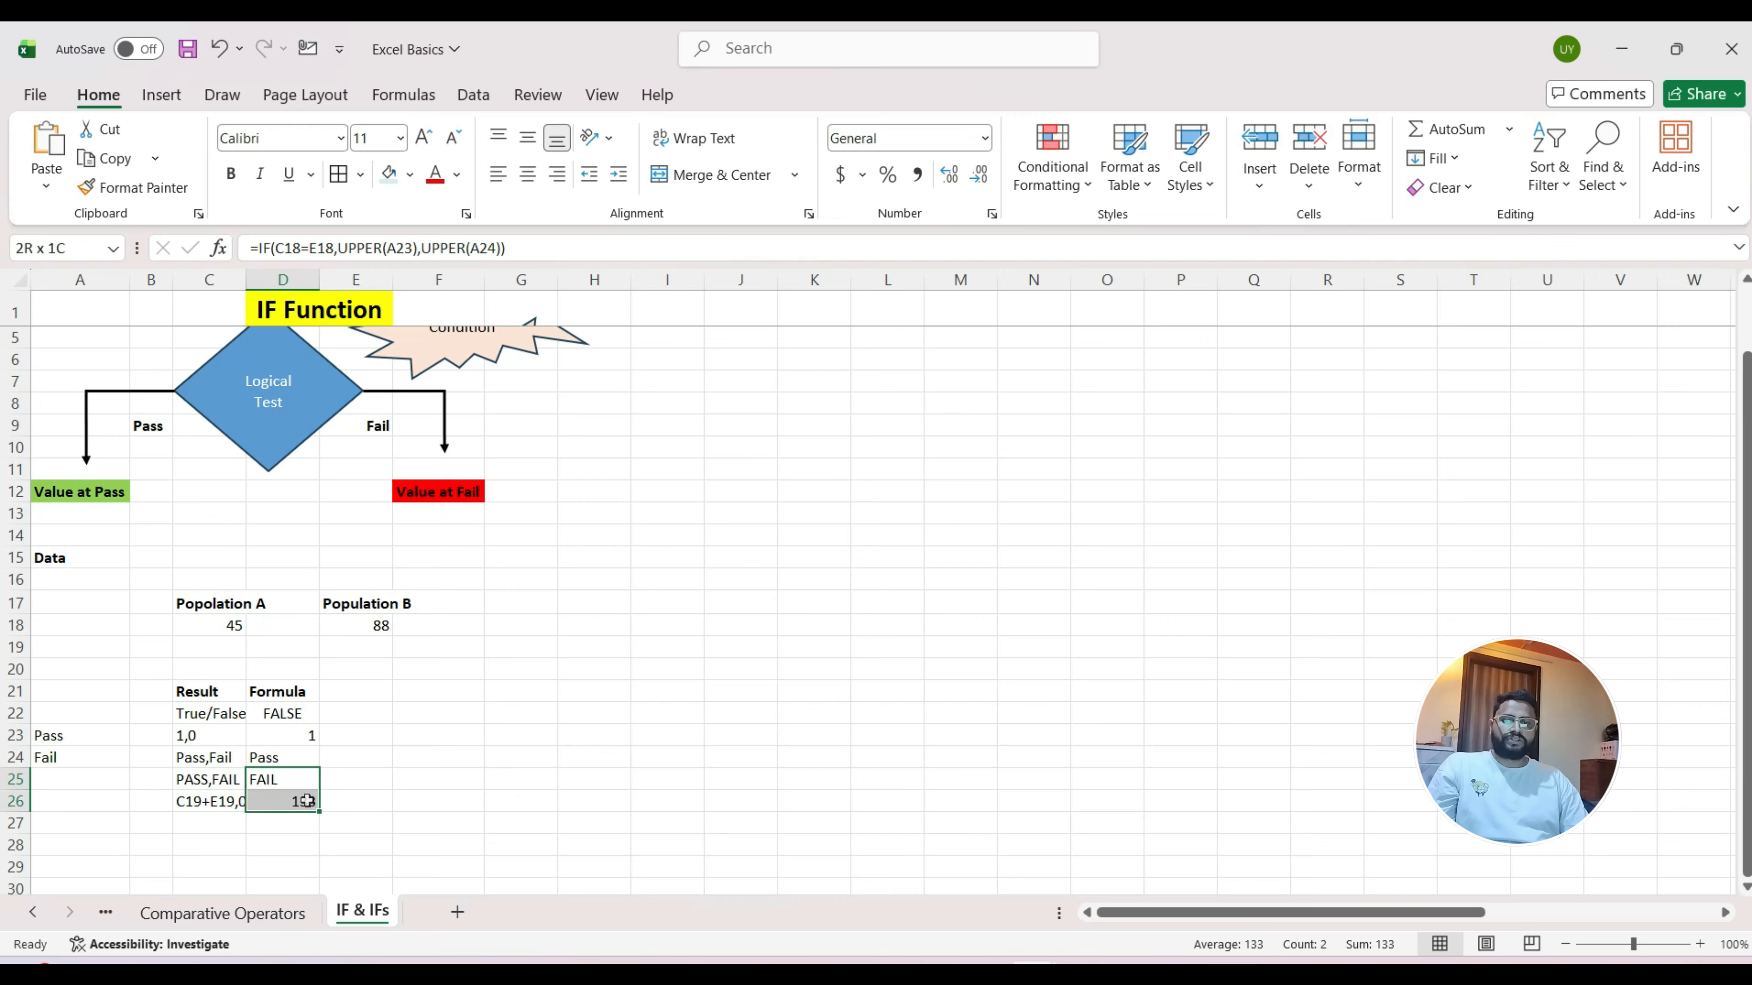
pyautogui.press('Down')
pyautogui.press('Up')
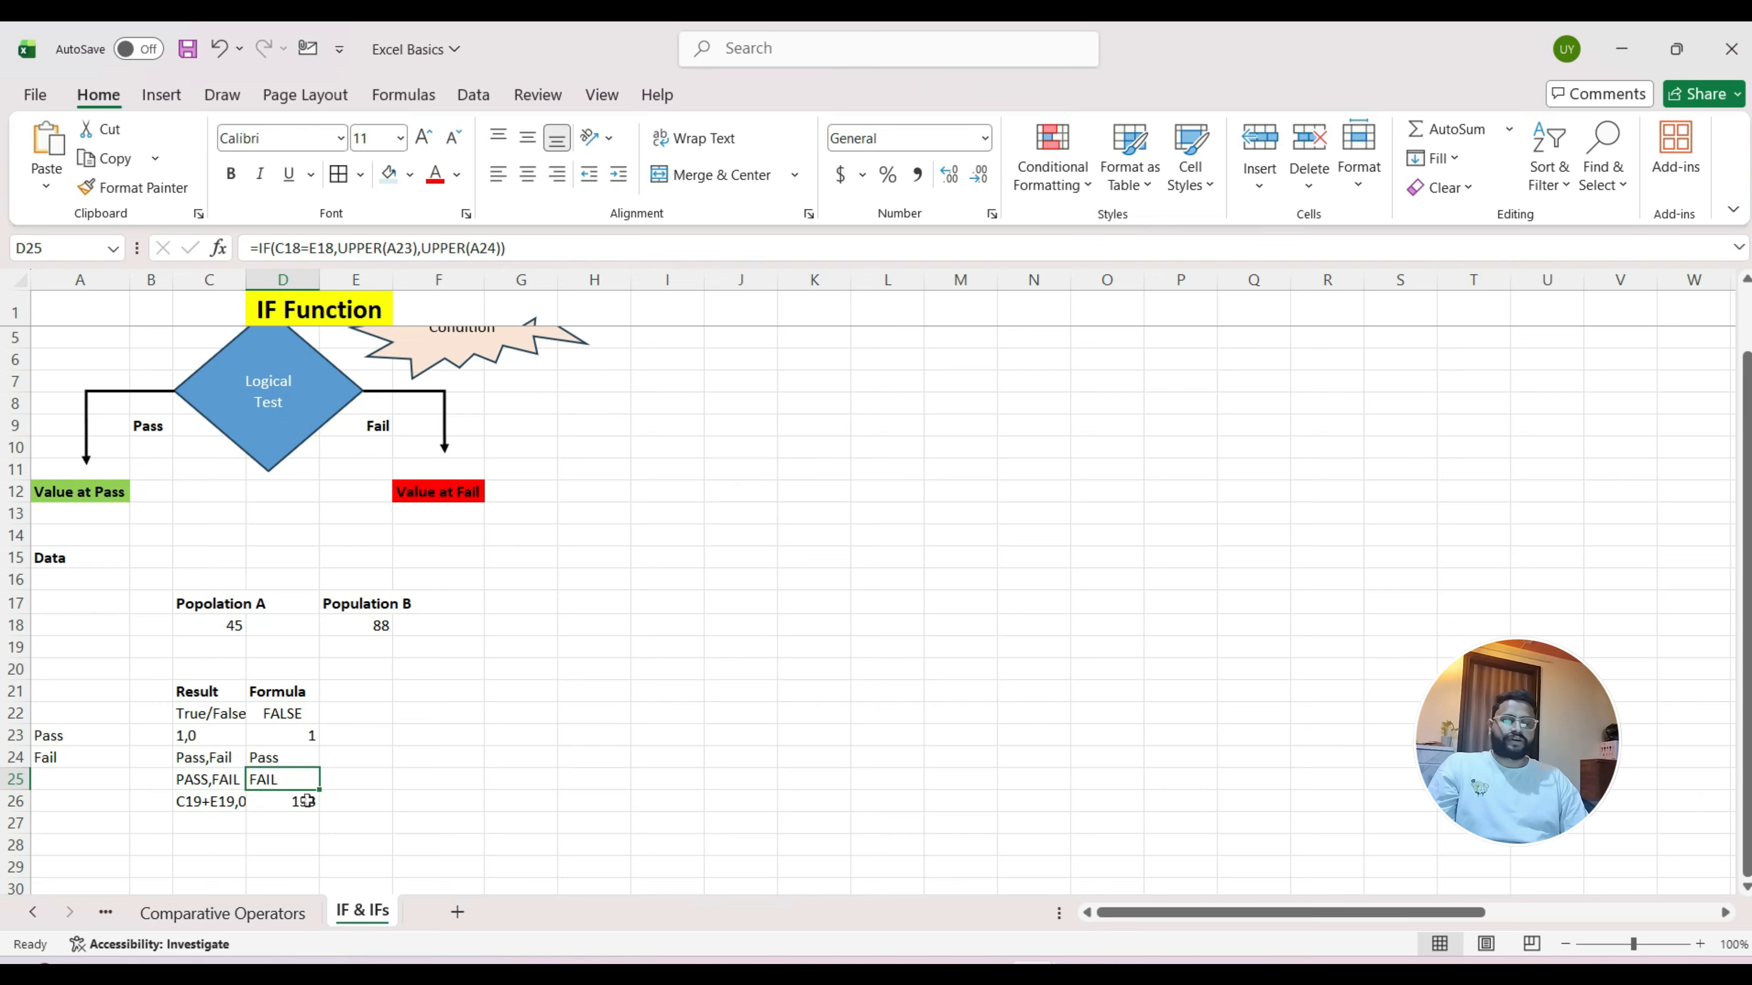
pyautogui.press('Down')
pyautogui.press('Up')
pyautogui.press('Left')
pyautogui.hotkey('shift', 'Right')
pyautogui.press('Right')
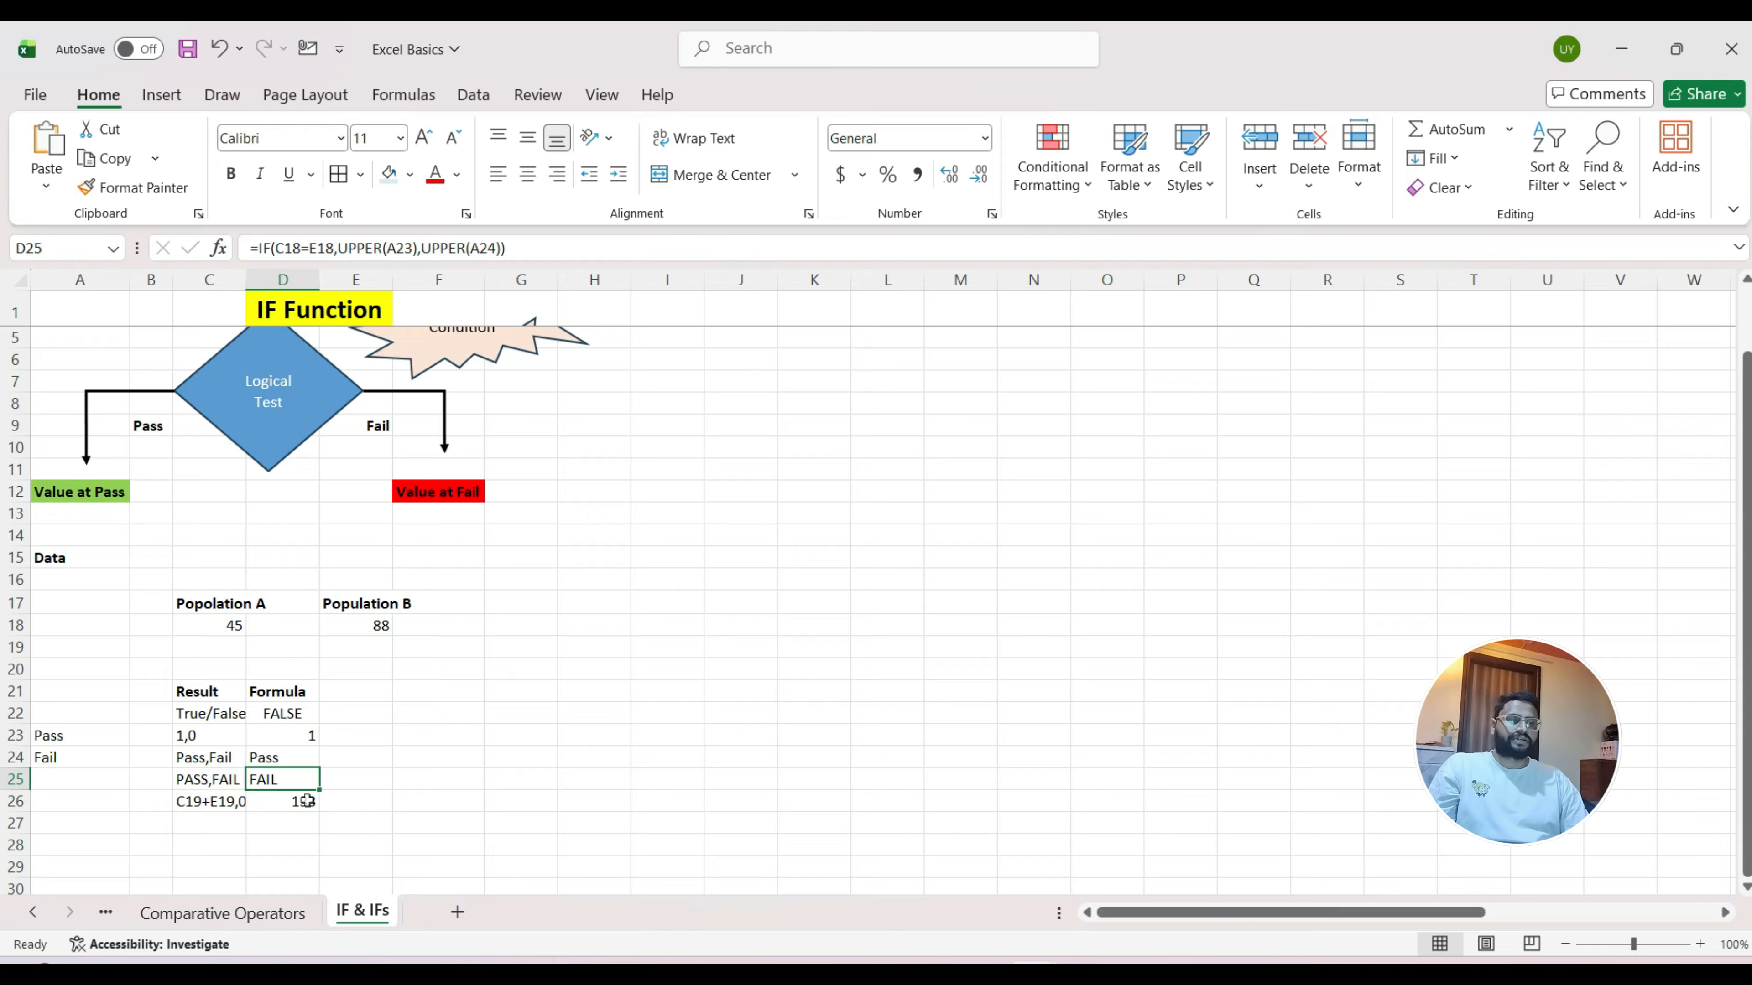
pyautogui.press('Right')
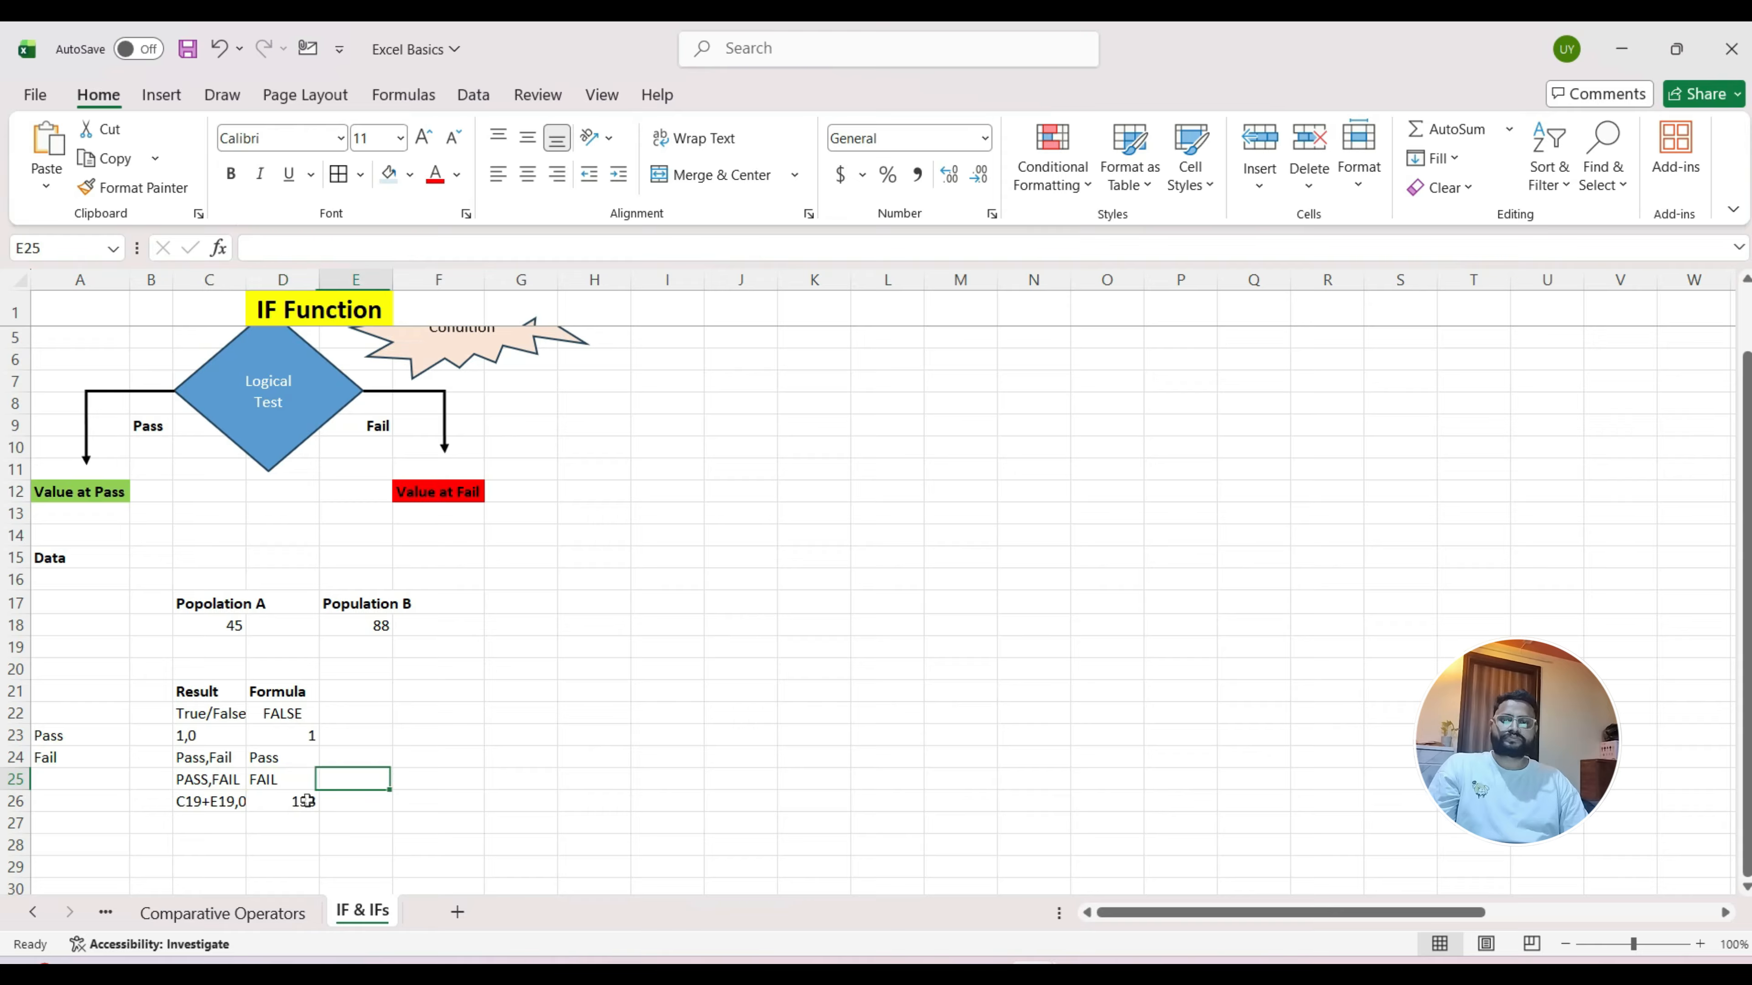
pyautogui.press('Right')
pyautogui.scroll(1, 453, 739)
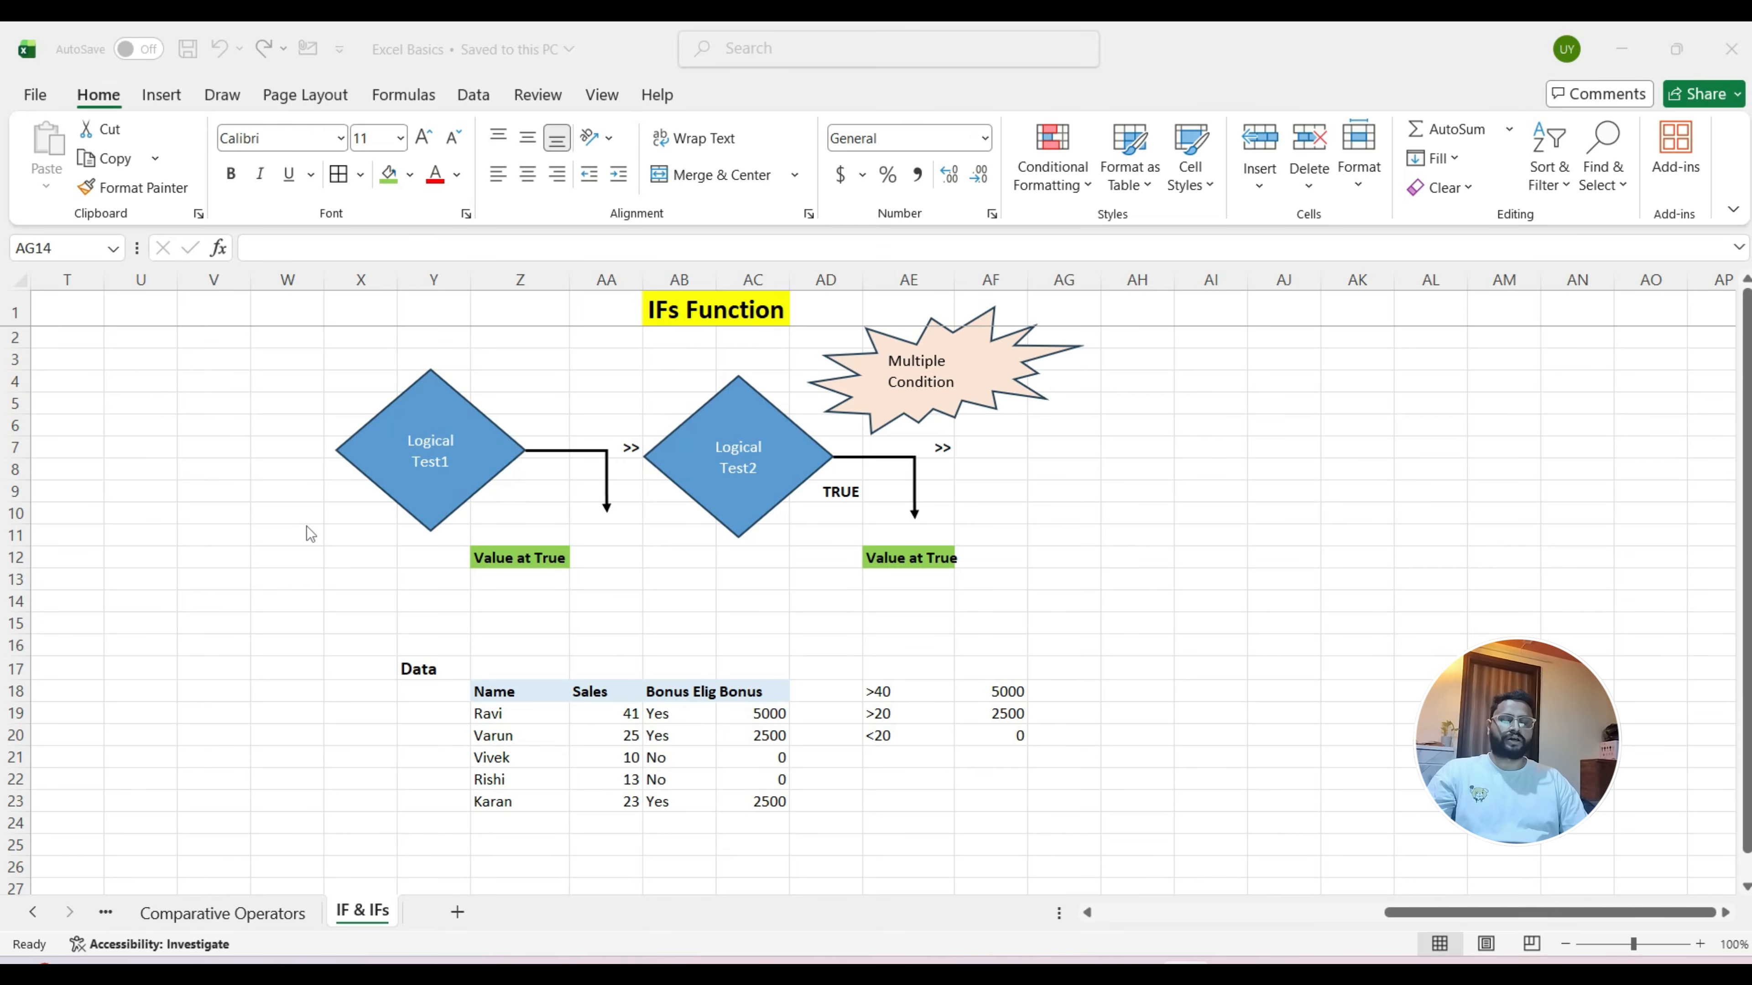
# In the IFs Function data table, clear the Bonus Eligible and Bonus entries and fit the Bonus Eligible column to its heading.
pyautogui.moveTo(1412, 913); pyautogui.dragTo(1353, 918)
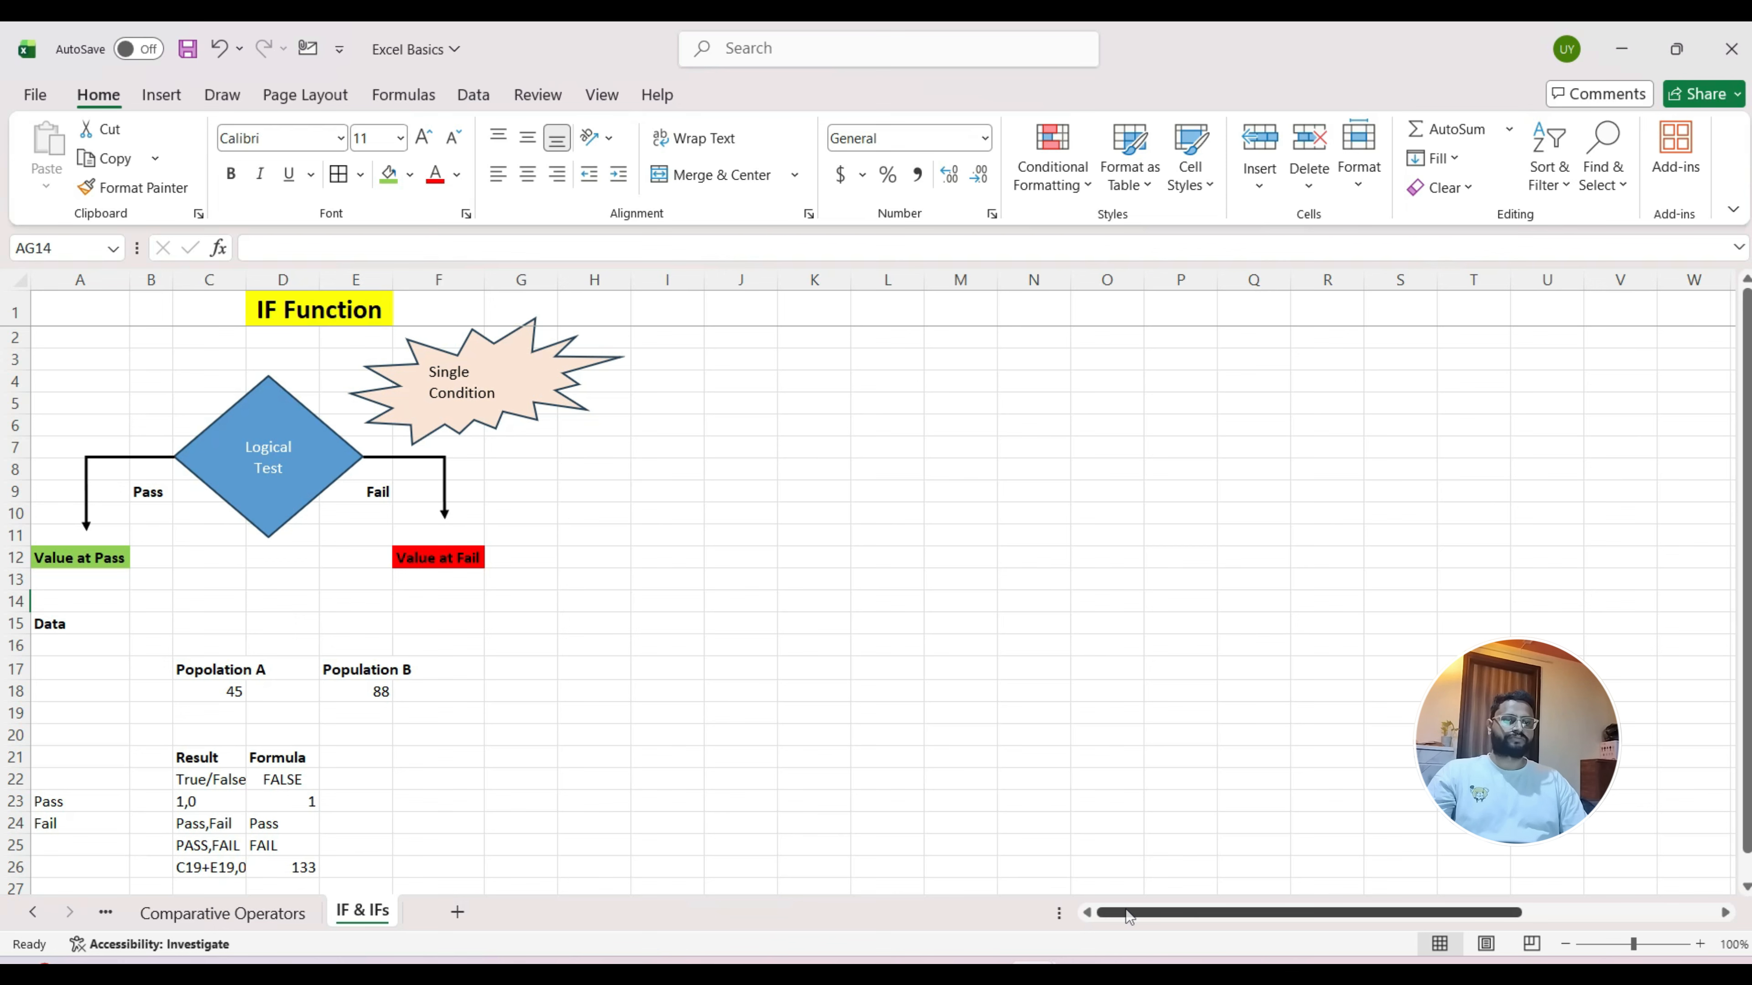
pyautogui.moveTo(1128, 916); pyautogui.dragTo(1429, 904)
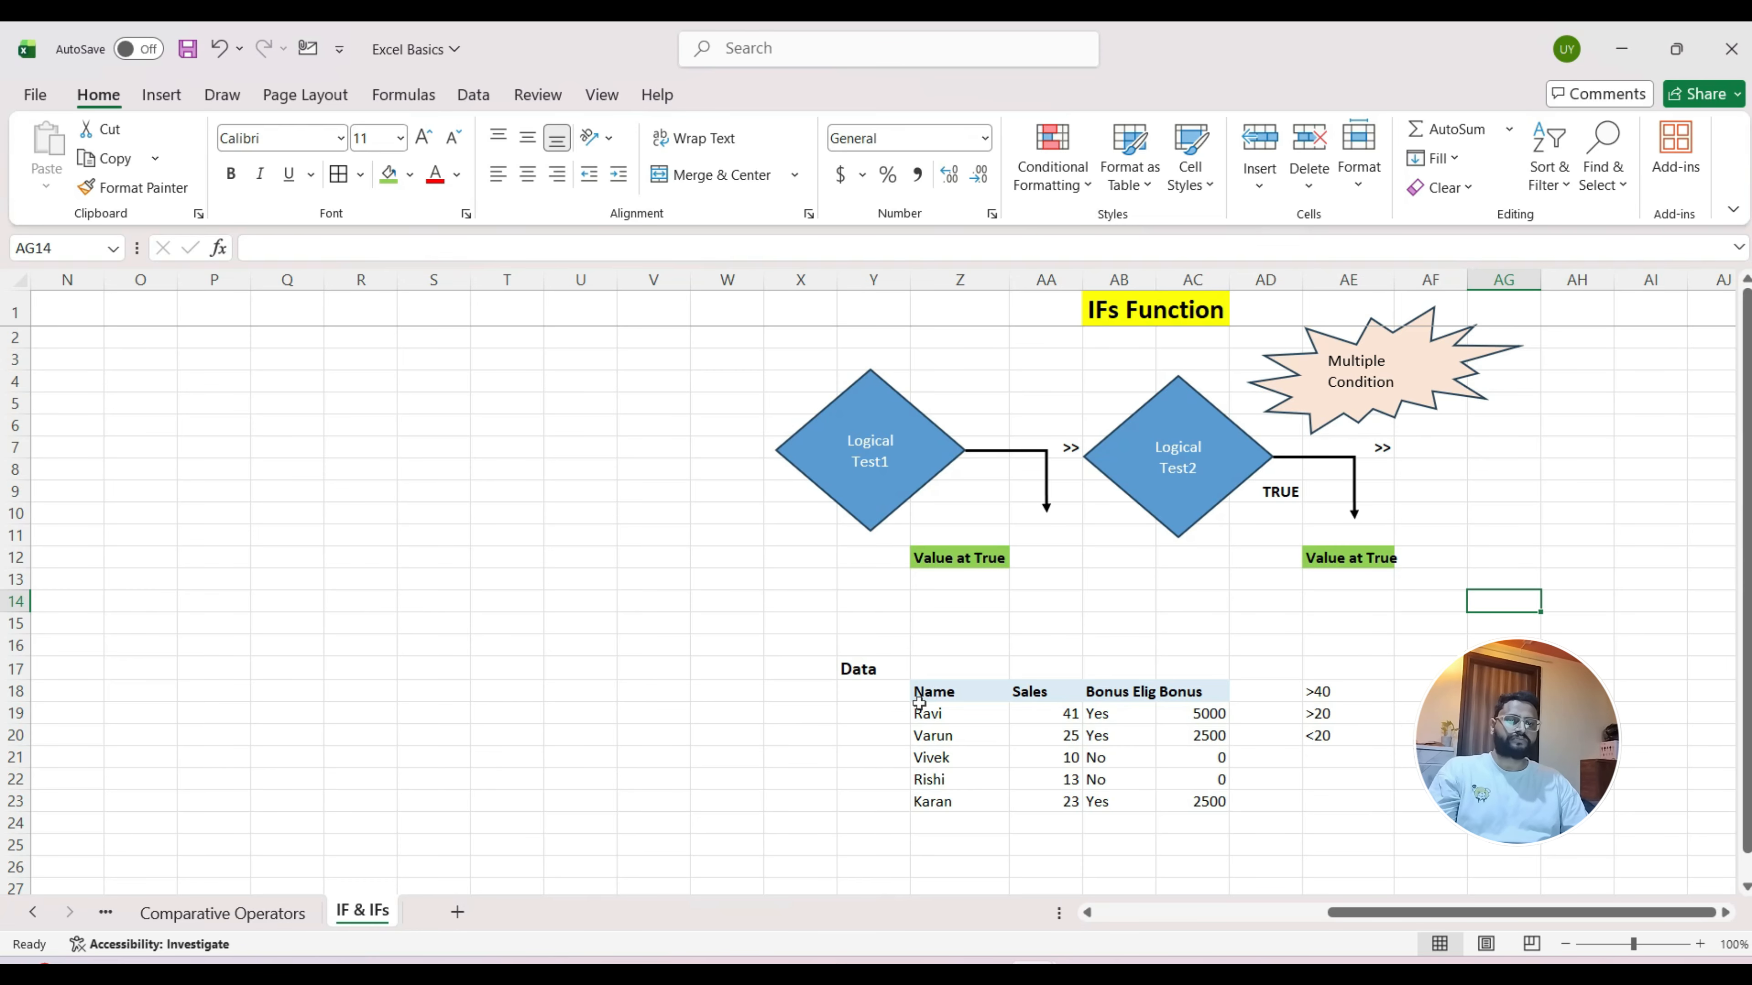
pyautogui.click(826, 758)
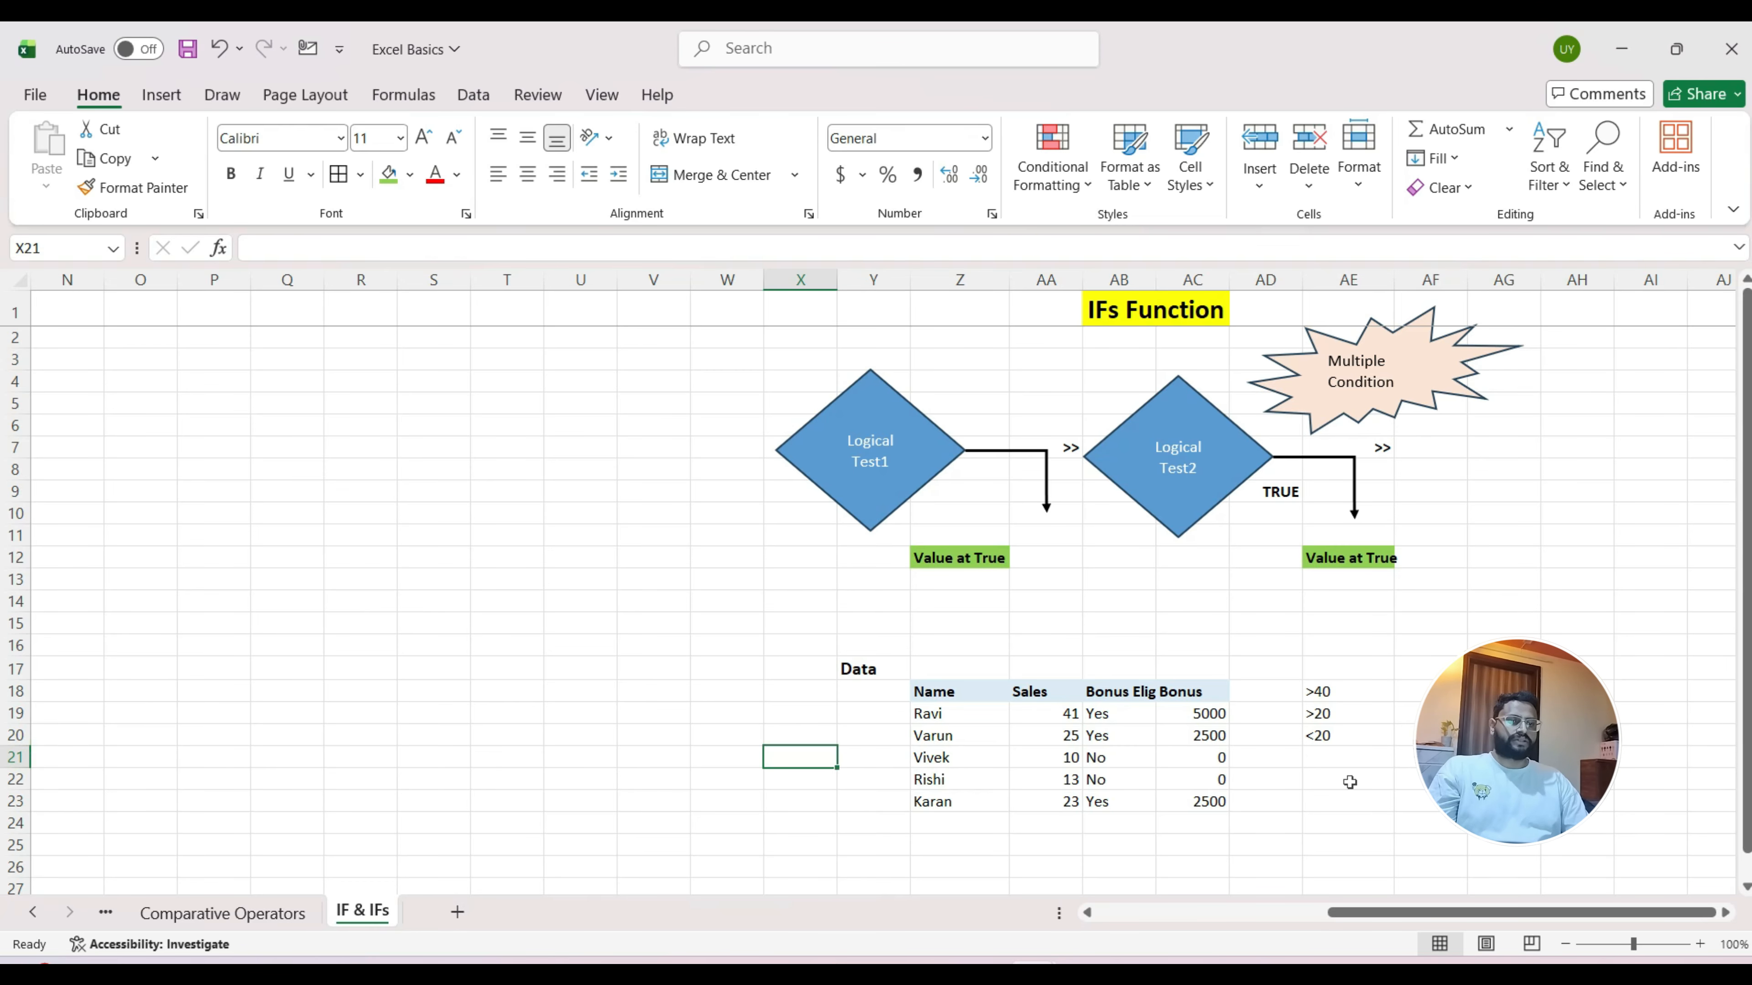
pyautogui.scroll(-1, 1350, 781)
pyautogui.scroll(-1, 1350, 782)
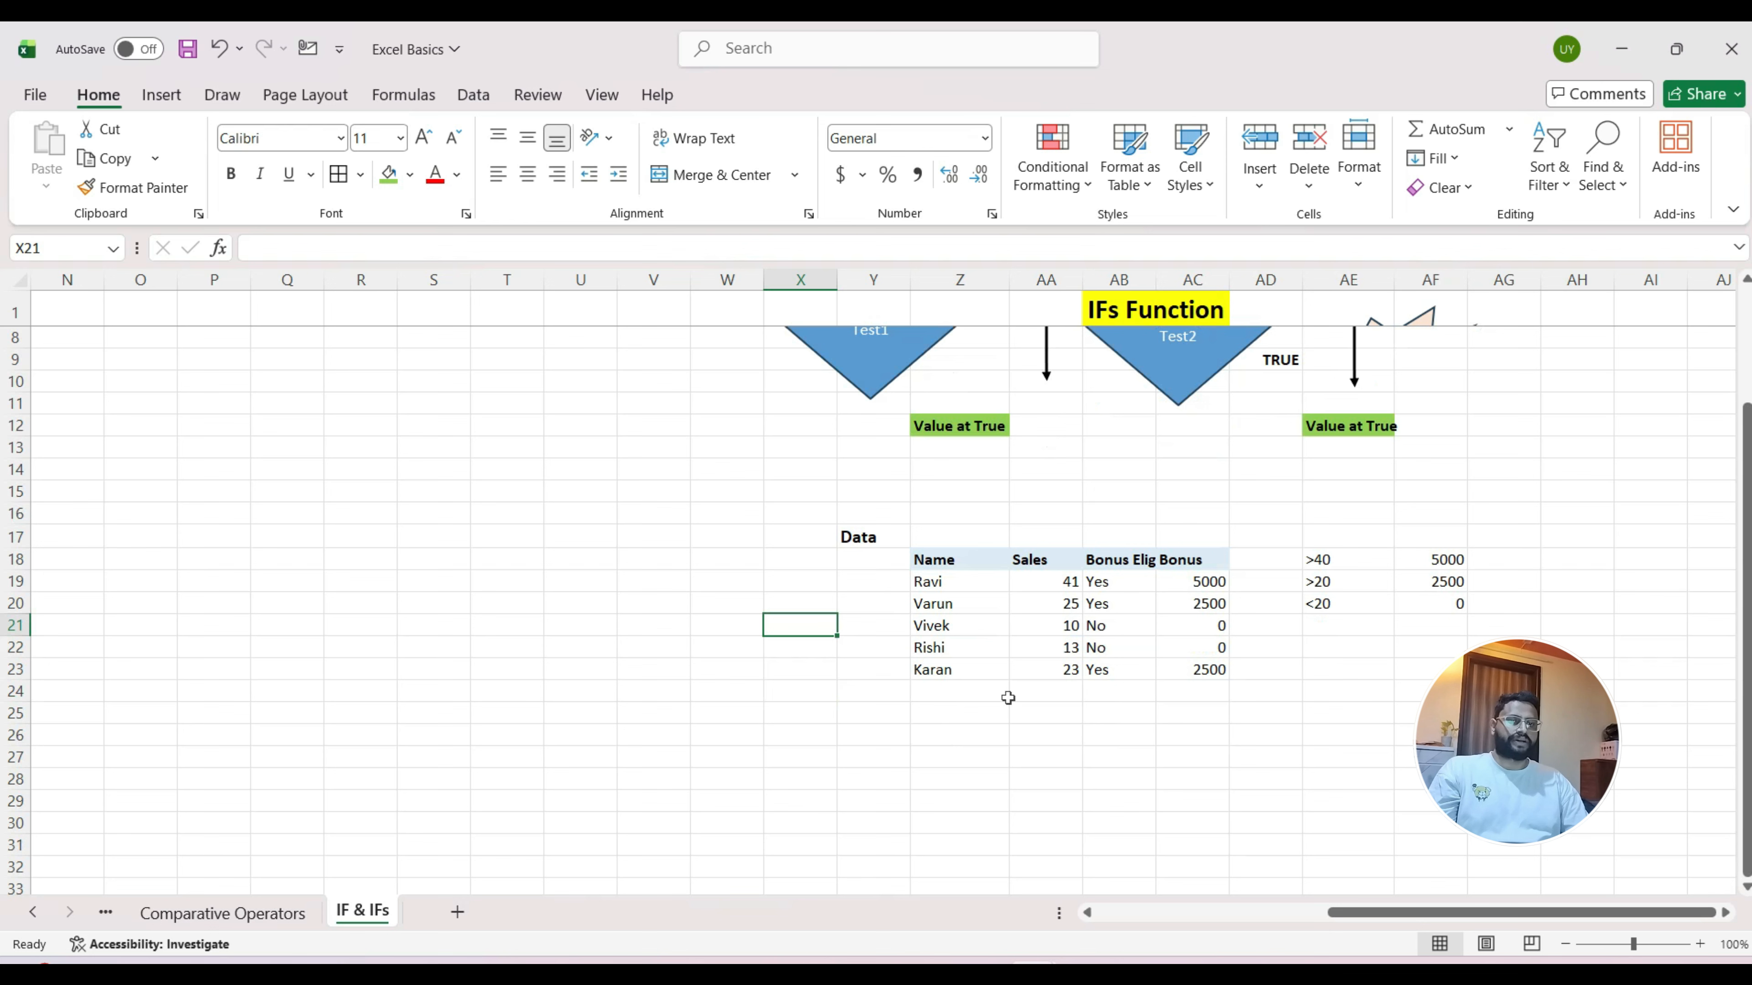
pyautogui.click(943, 582)
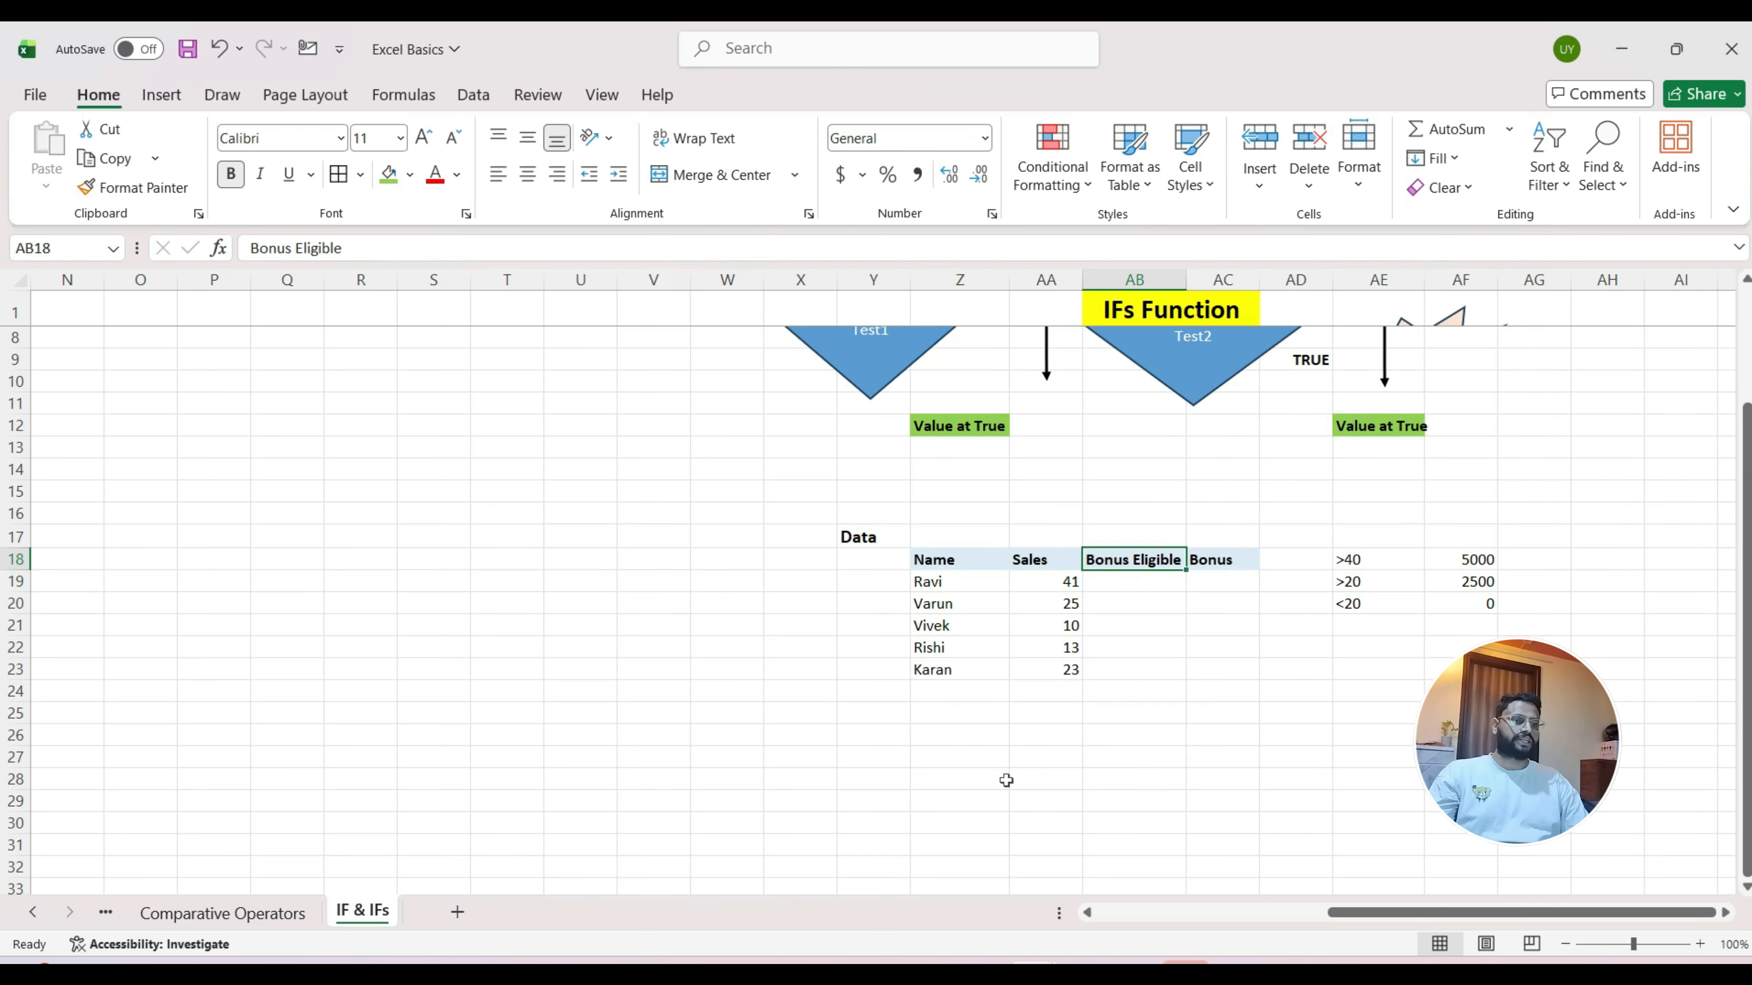
# Start an IF formula in AB19 under Bonus Eligible with the logical test AA19>20 on the Sales value.
pyautogui.press('Down')
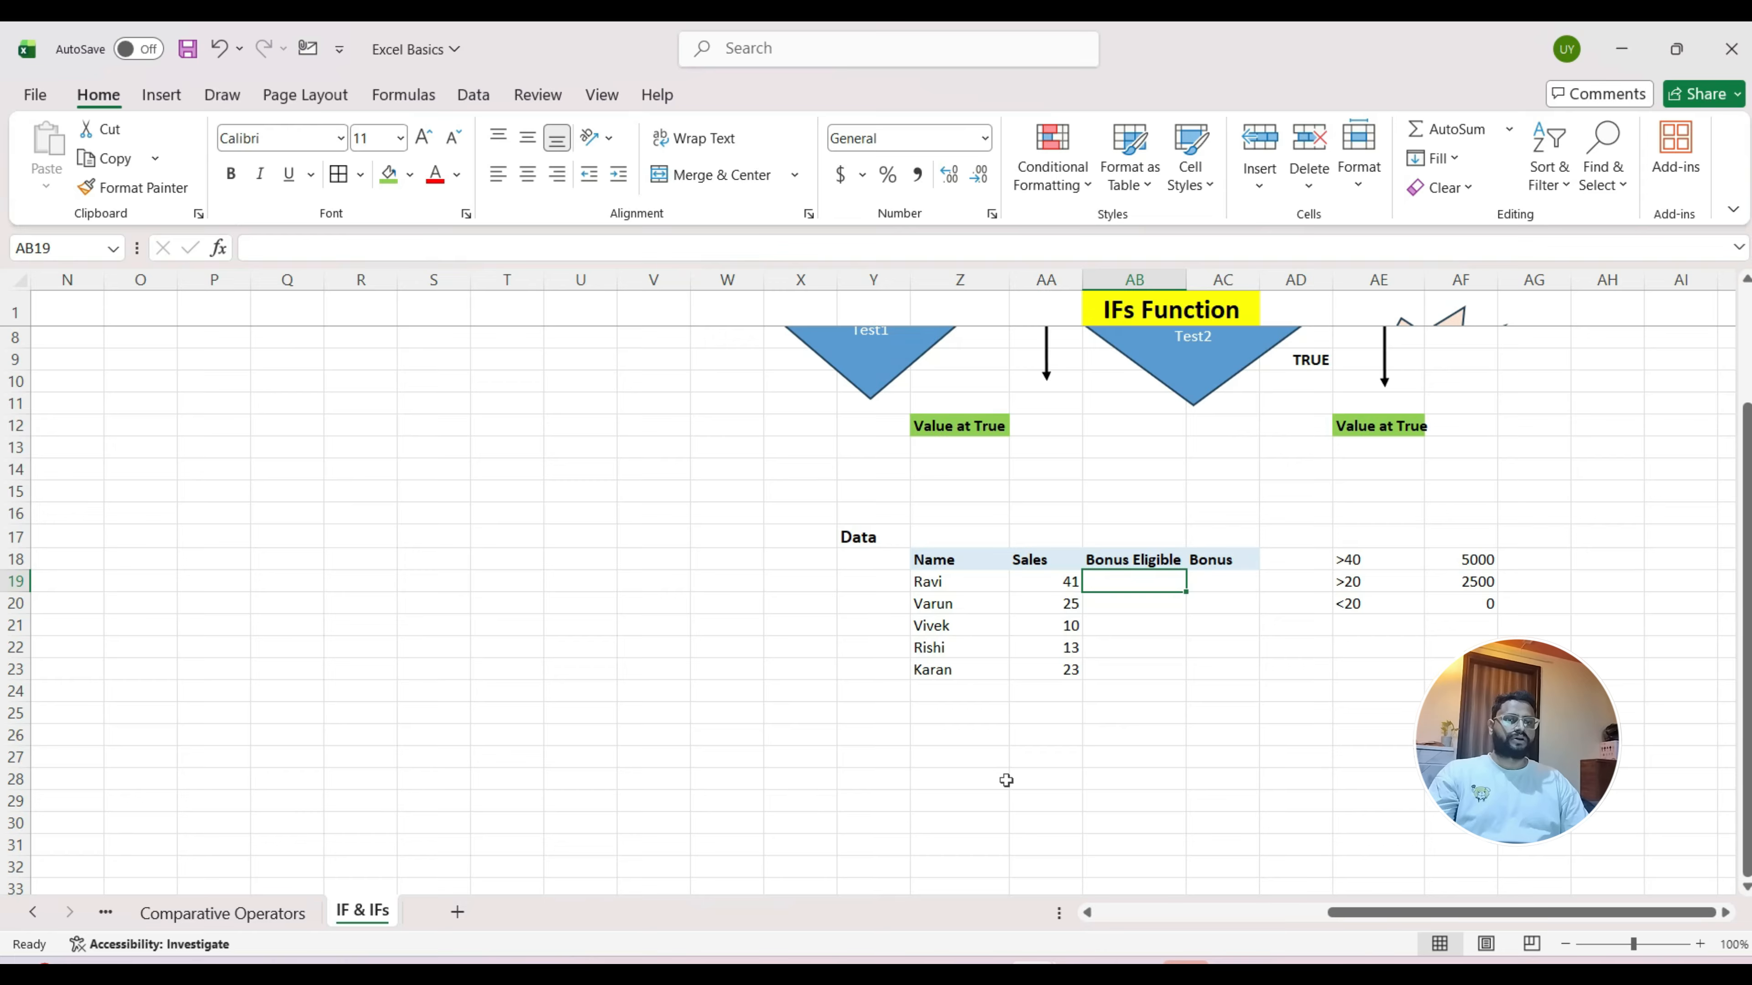
pyautogui.press('Left')
pyautogui.press('Up')
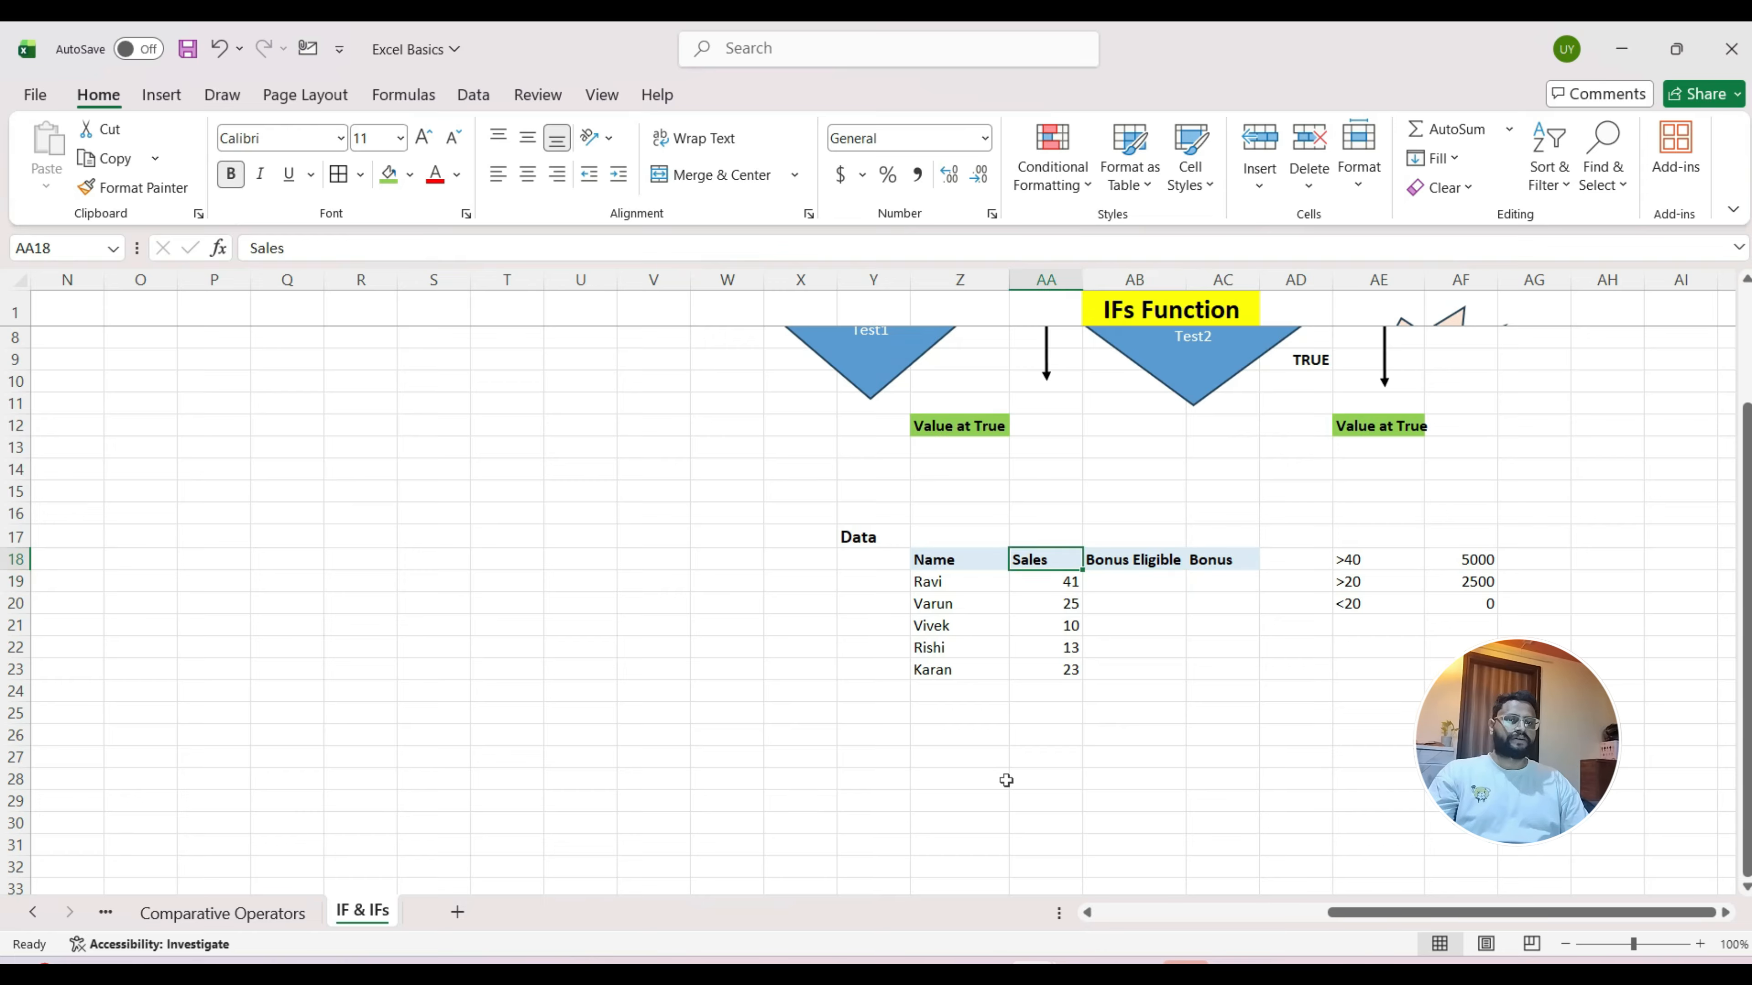
pyautogui.press('Right')
pyautogui.press('Down')
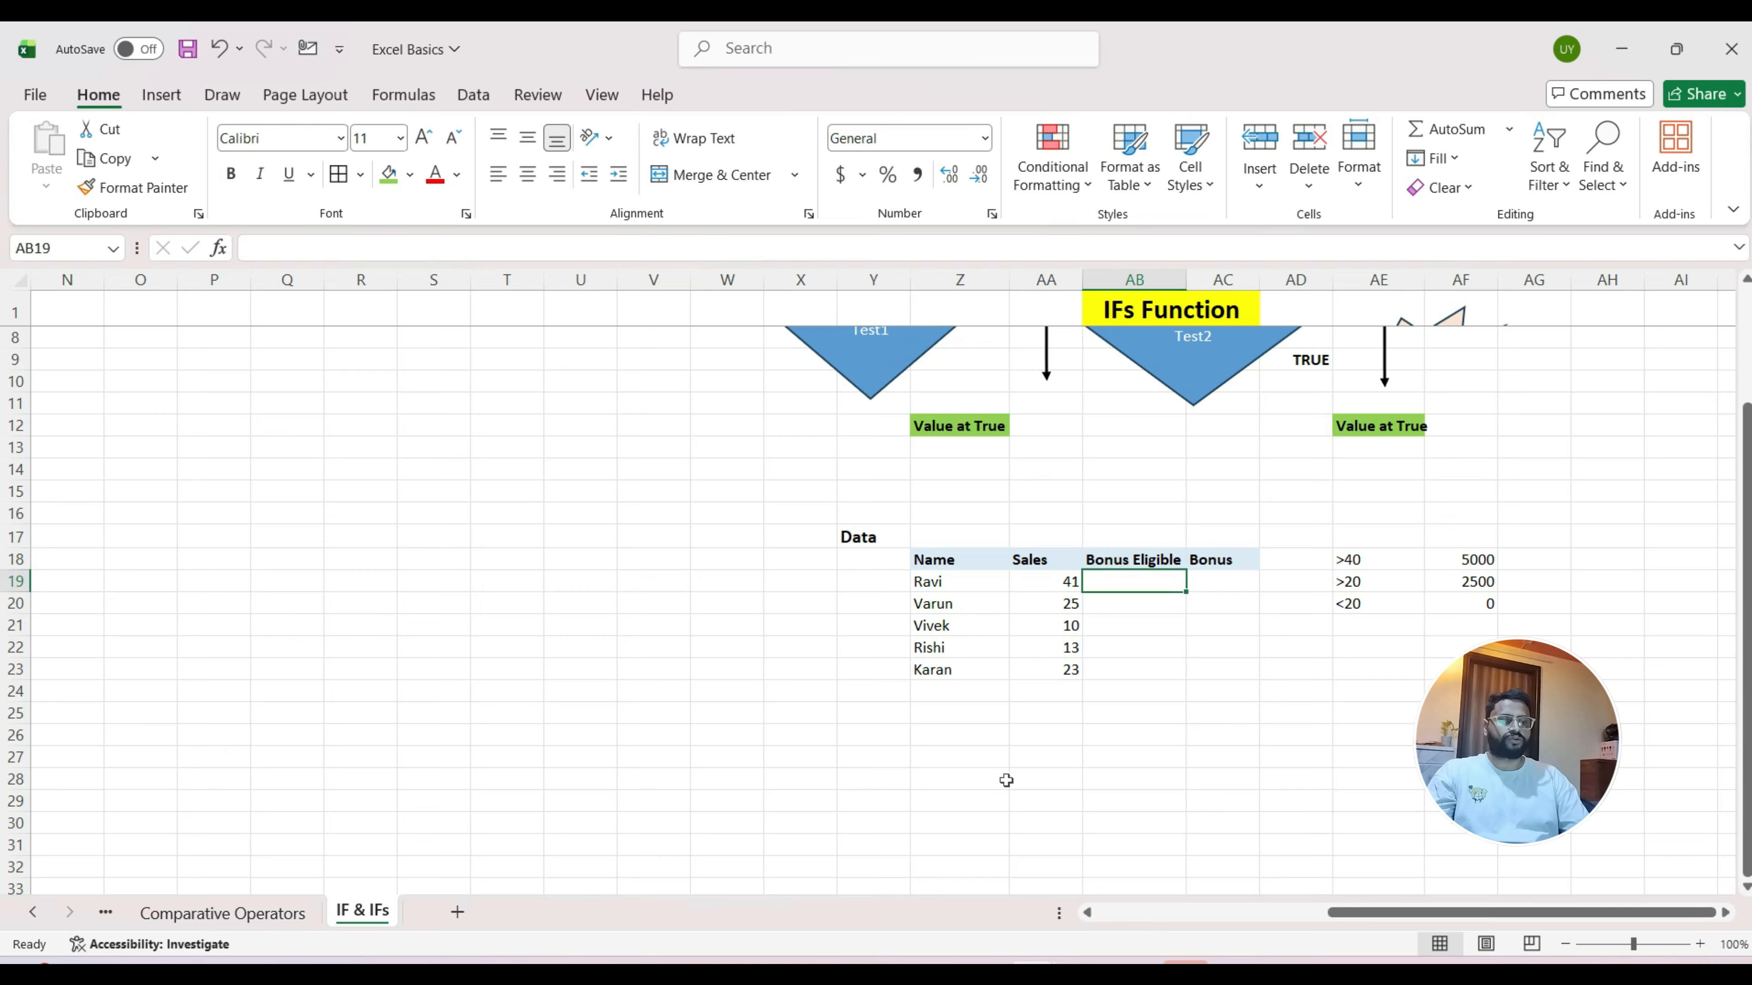
pyautogui.write('=if')
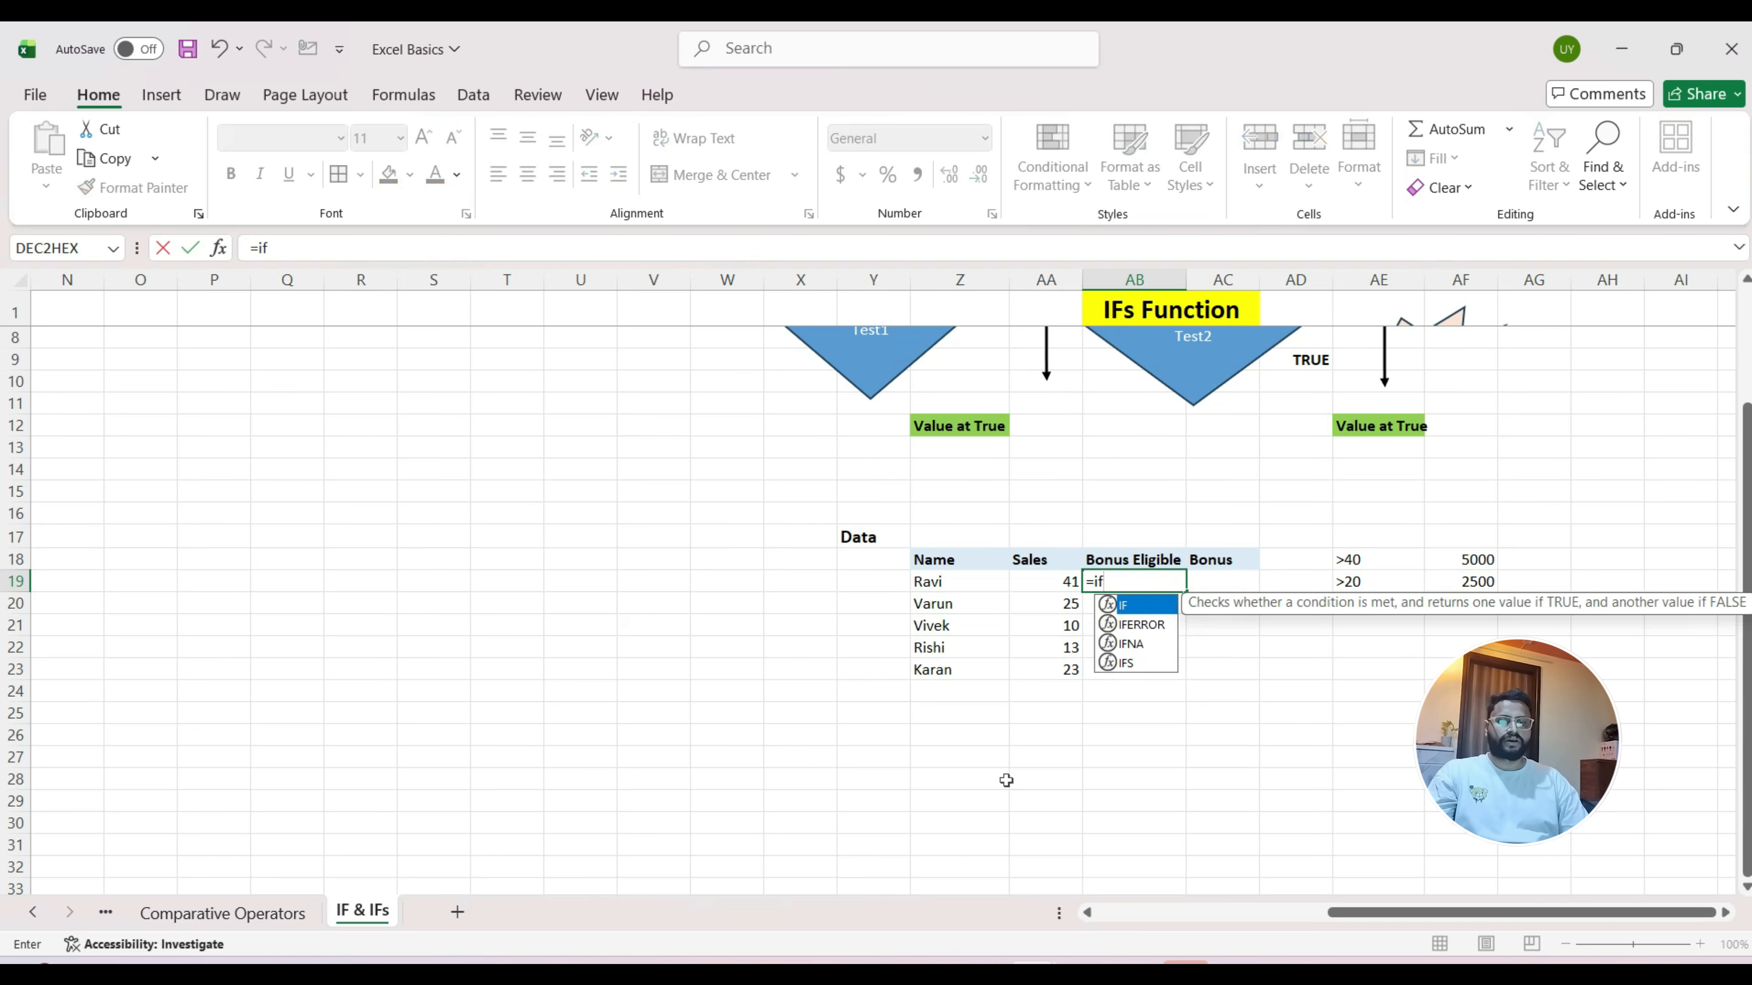
pyautogui.press('Tab')
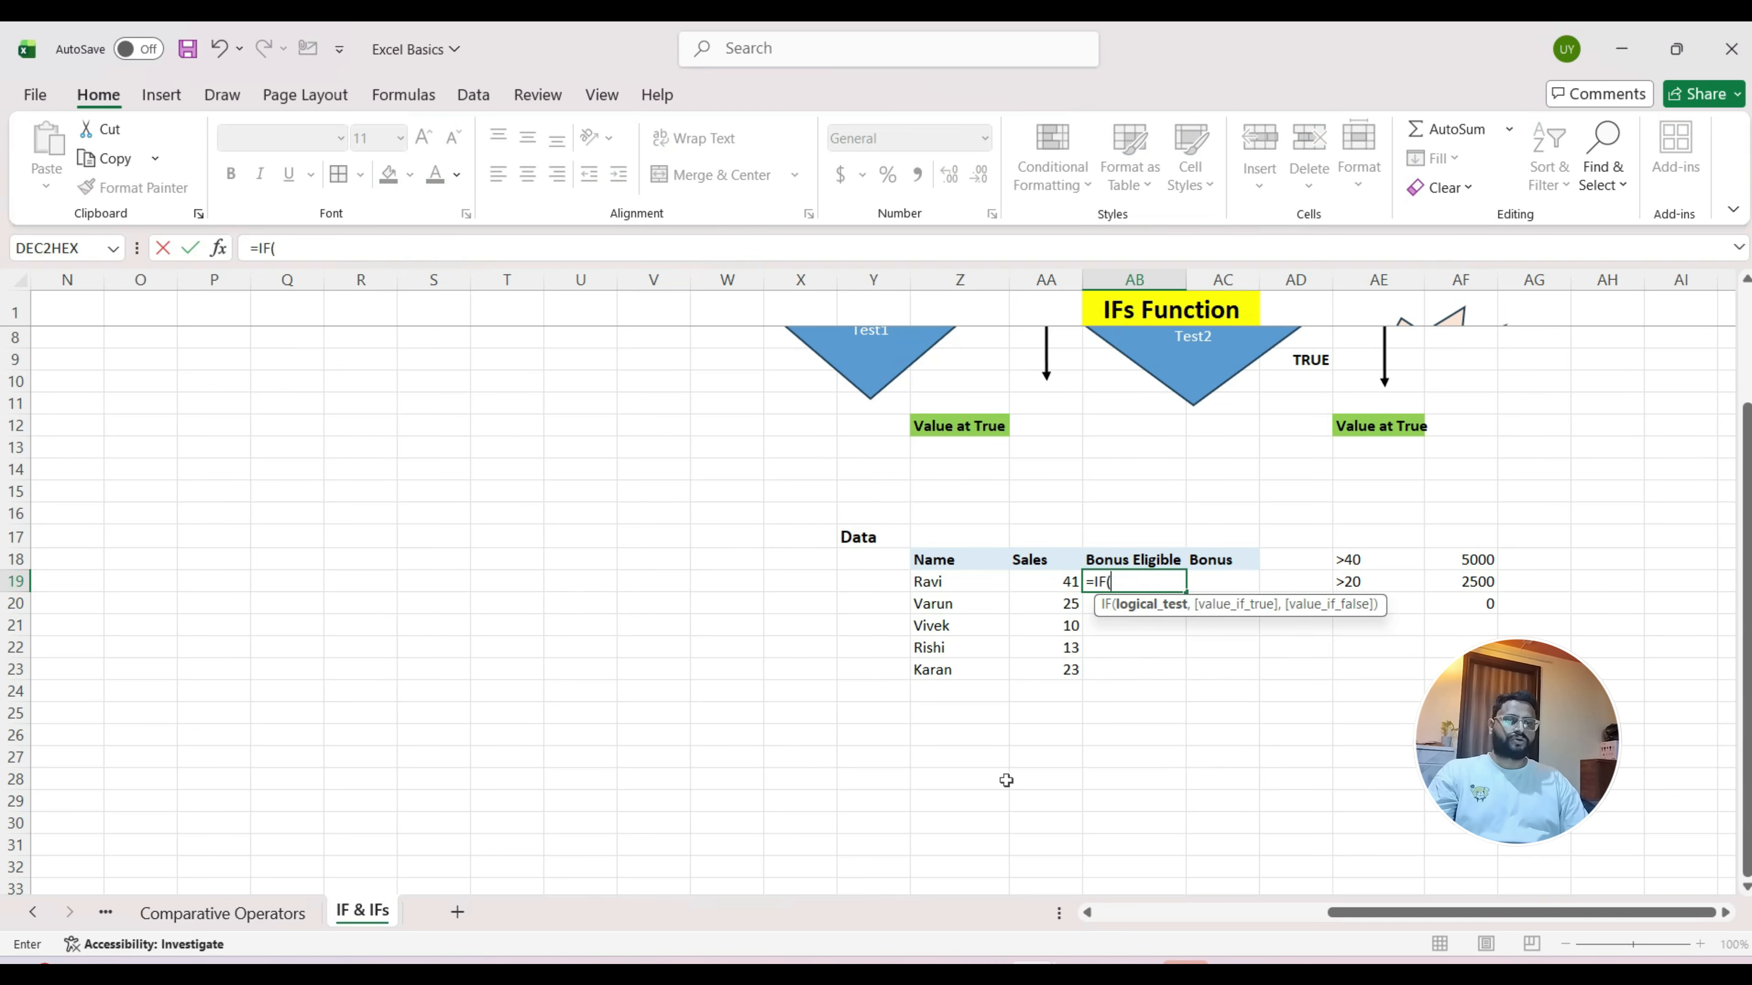
pyautogui.press('Left')
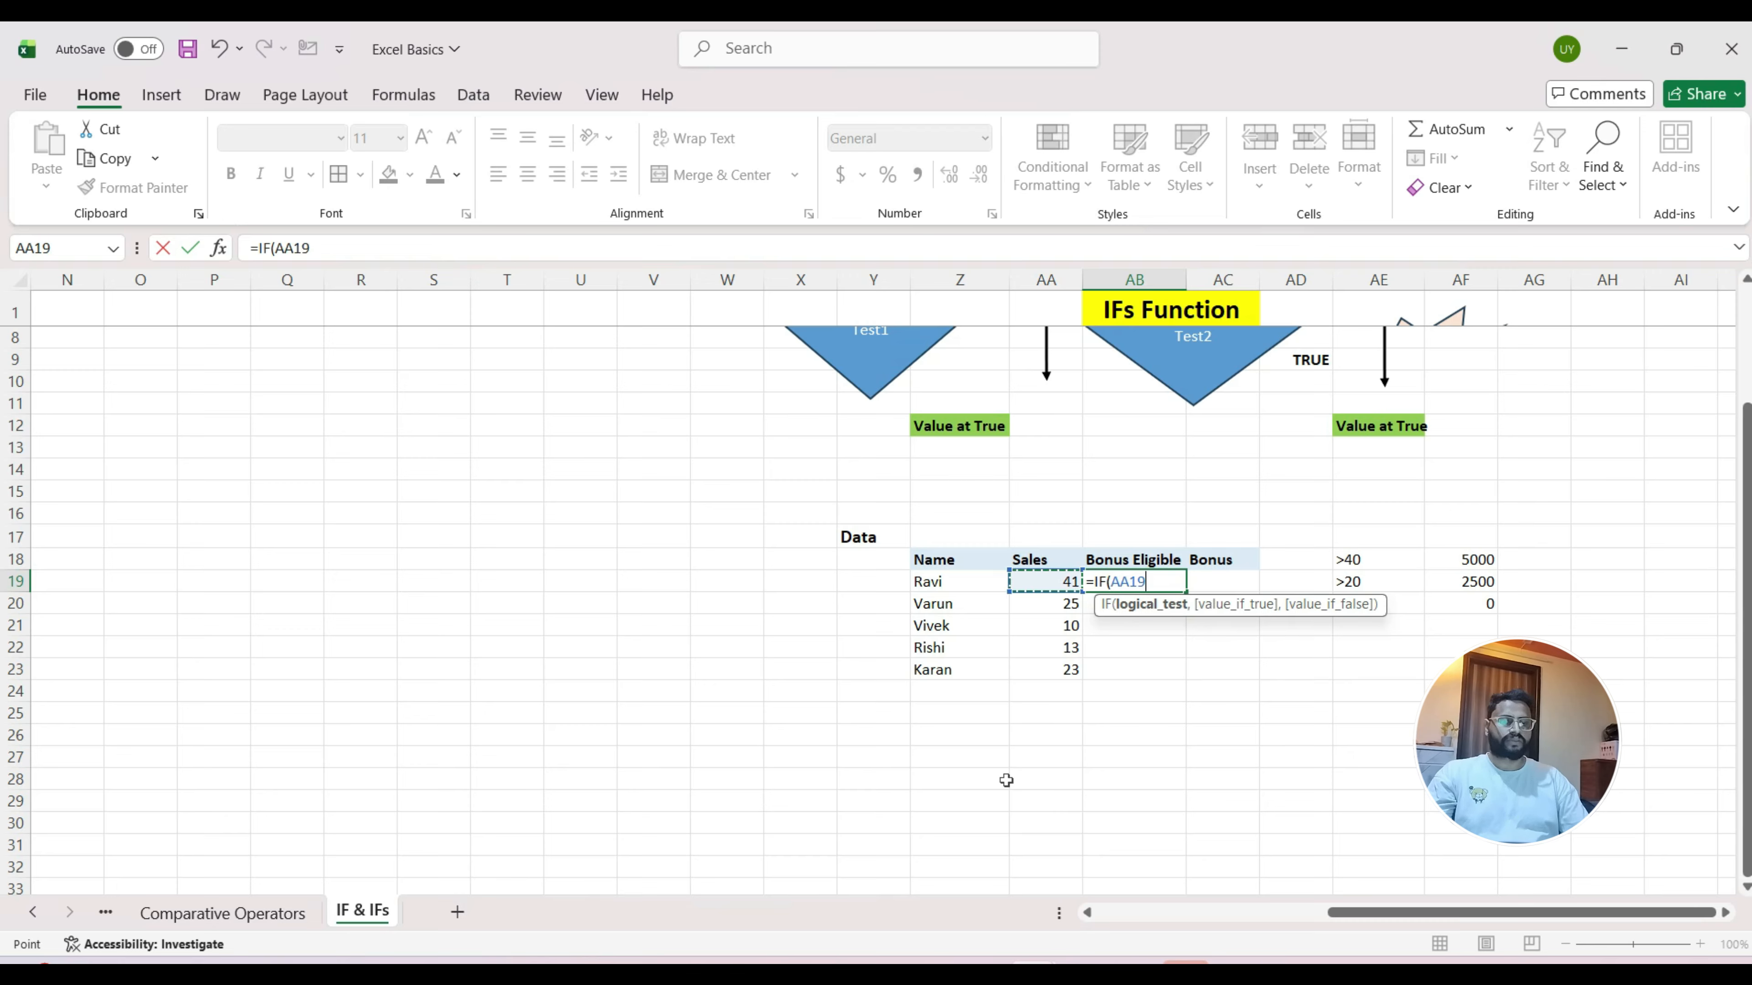
pyautogui.write('>')
pyautogui.write('>20')
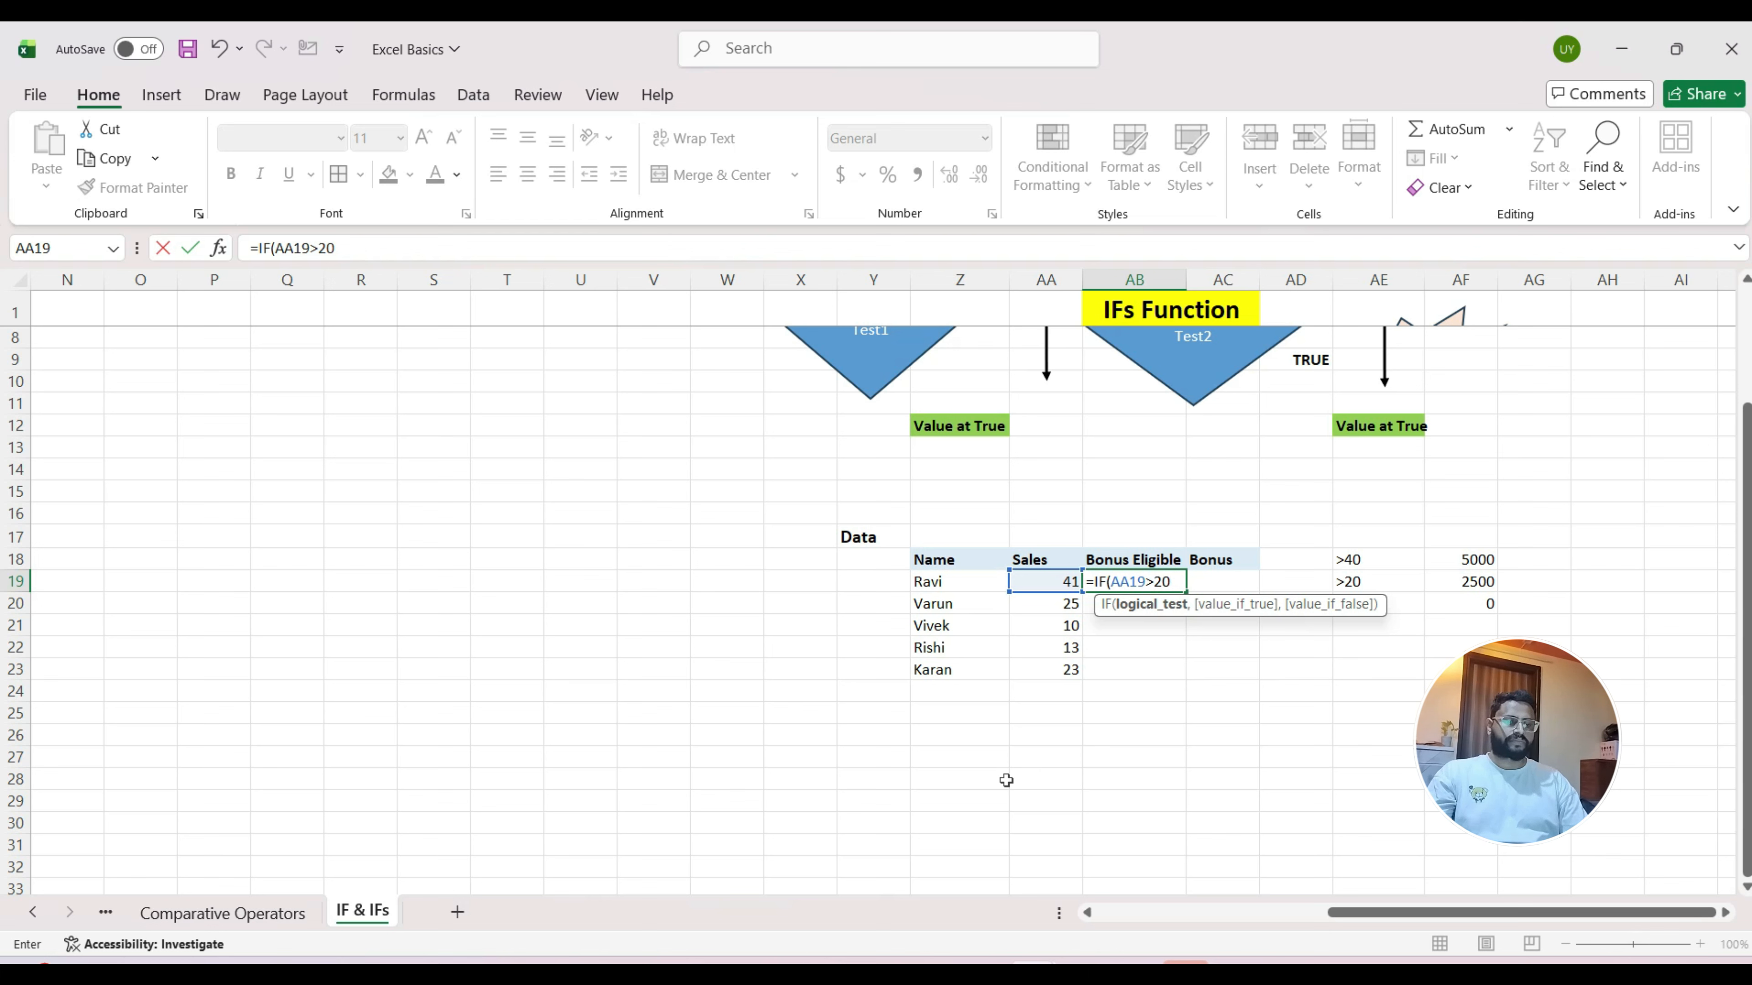
pyautogui.write(',')
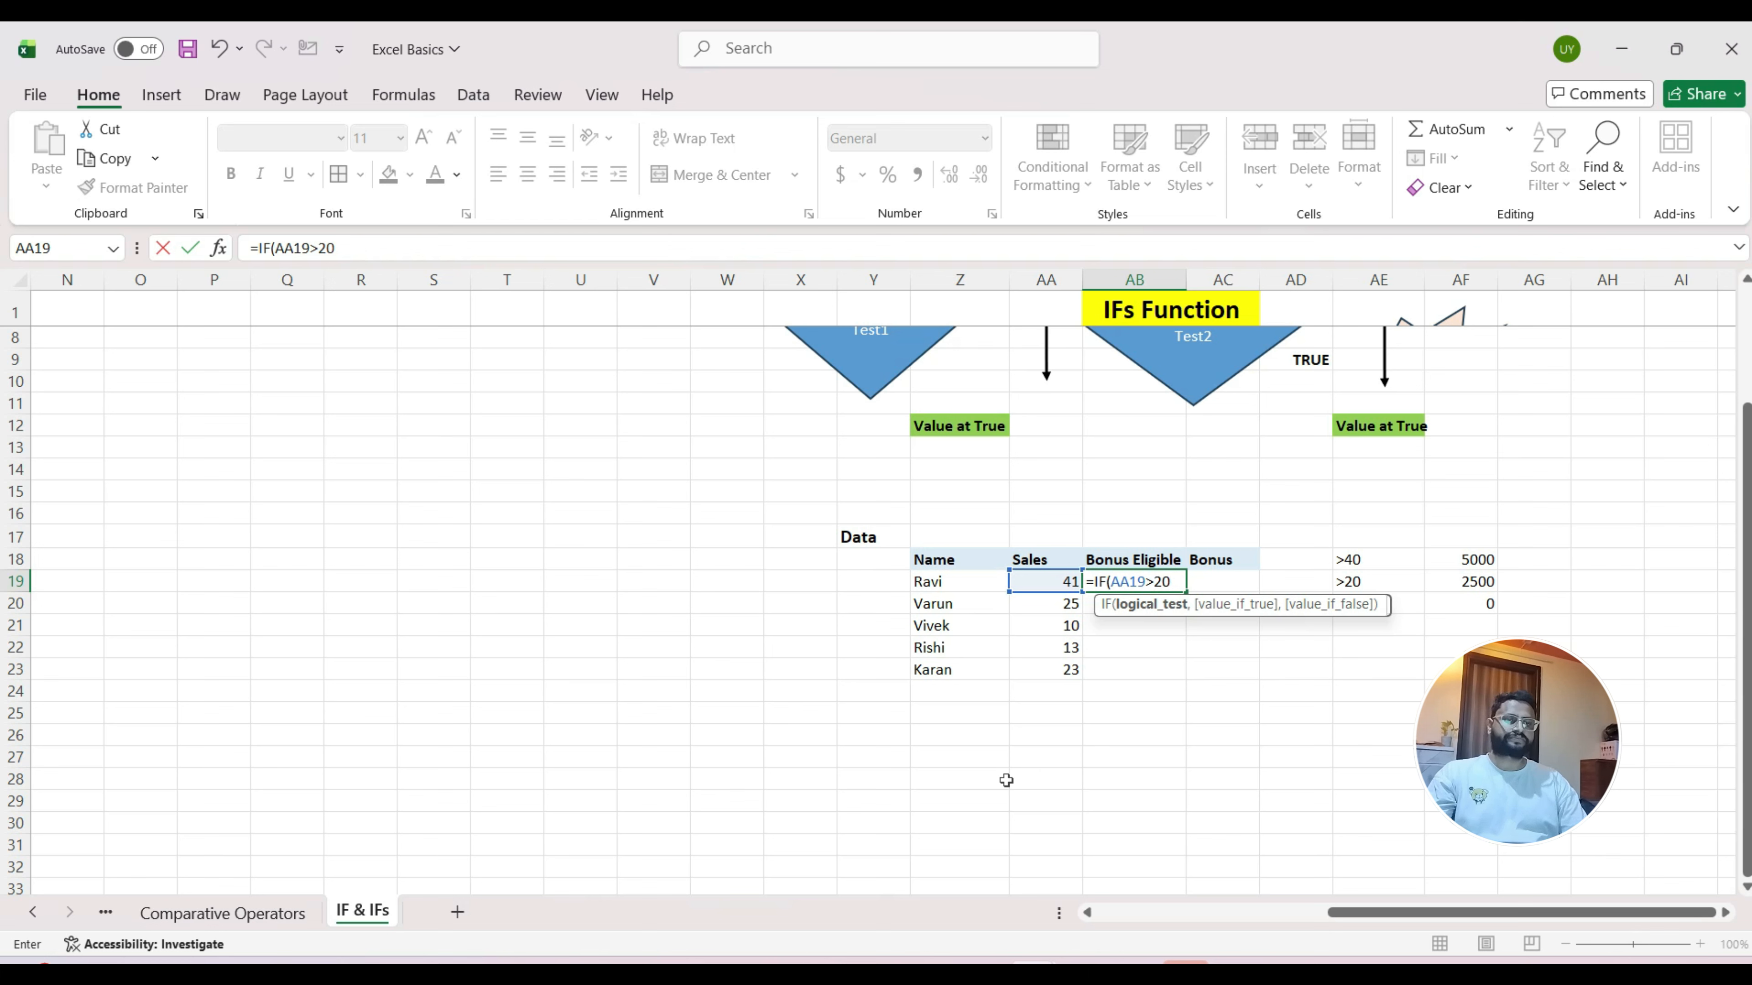
pyautogui.write('e')
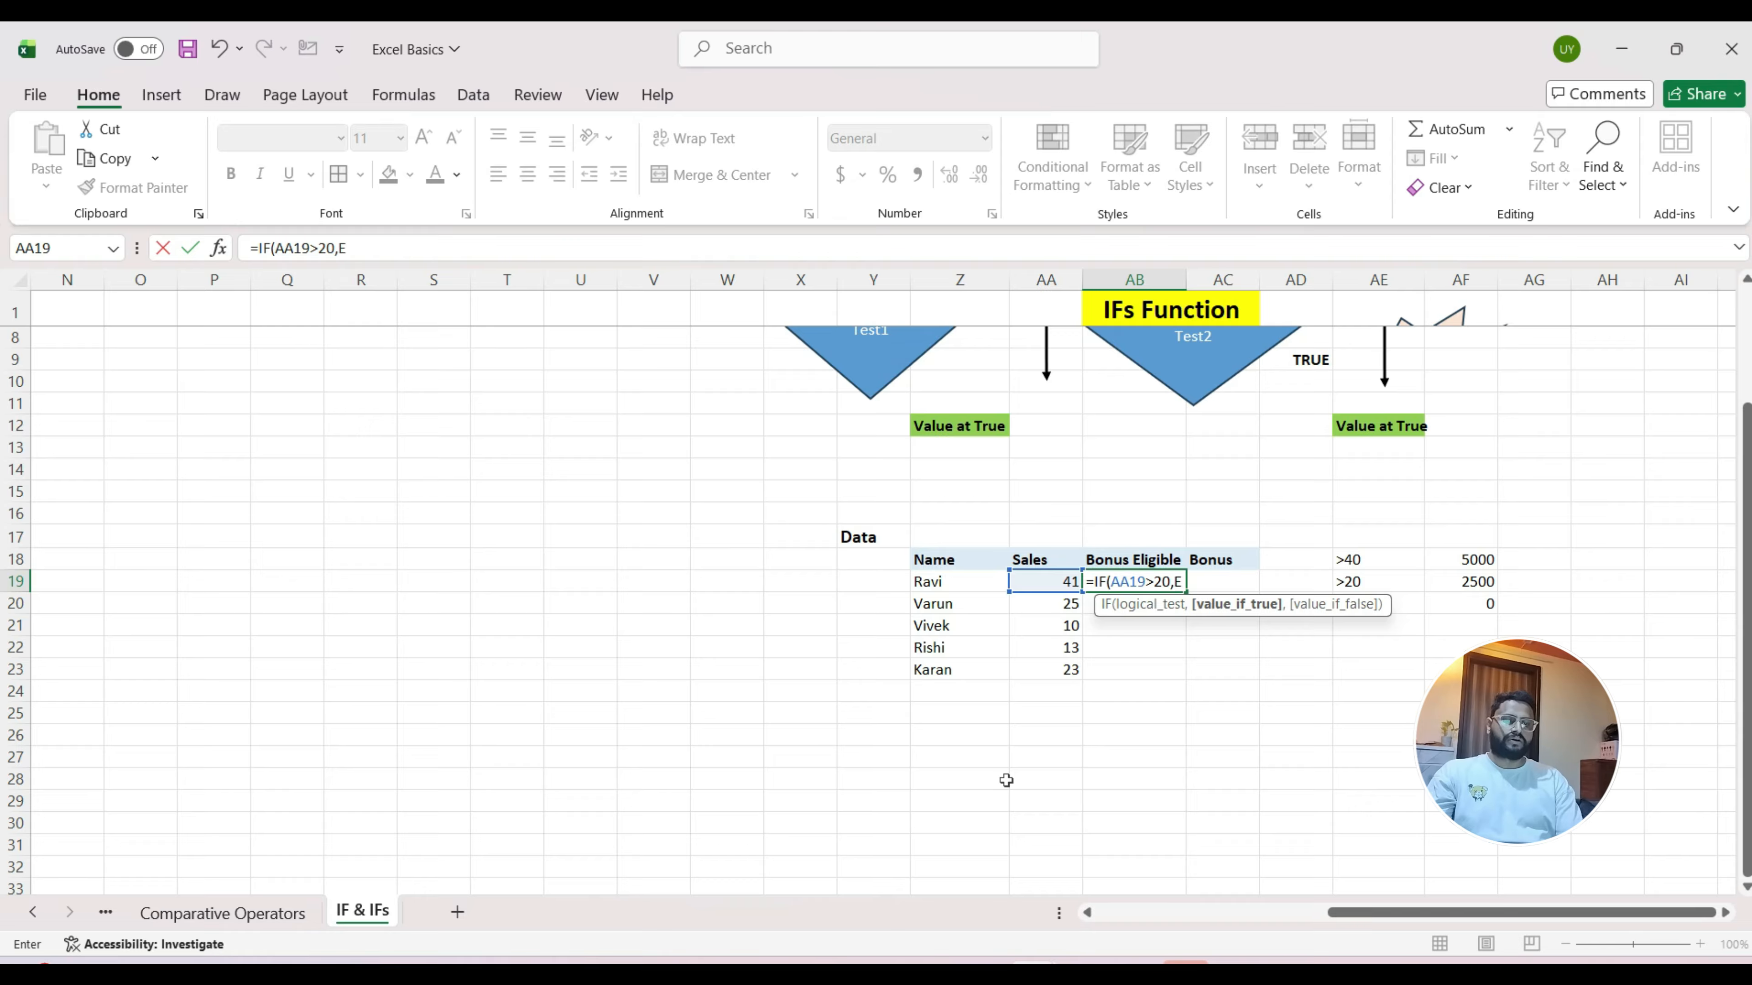
# Set the value if true of the AB19 IF formula to the text "Eligble".
pyautogui.press('BackSpace')
pyautogui.write('"')
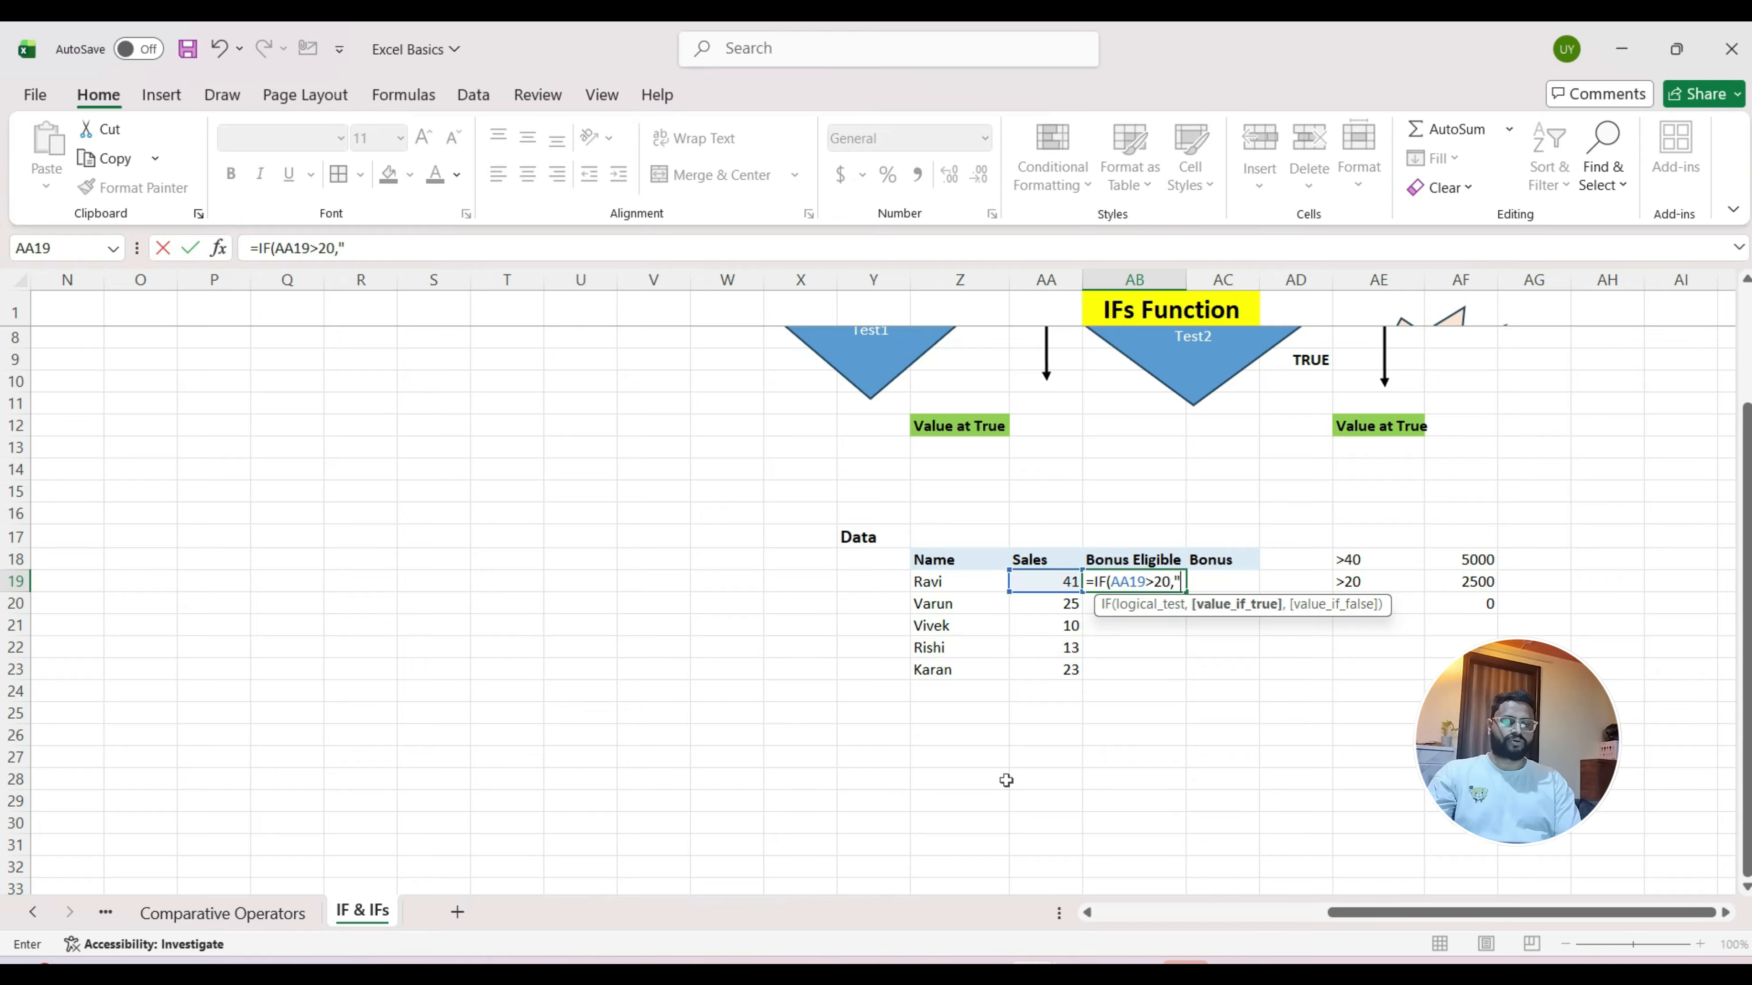
pyautogui.write('Eligble"')
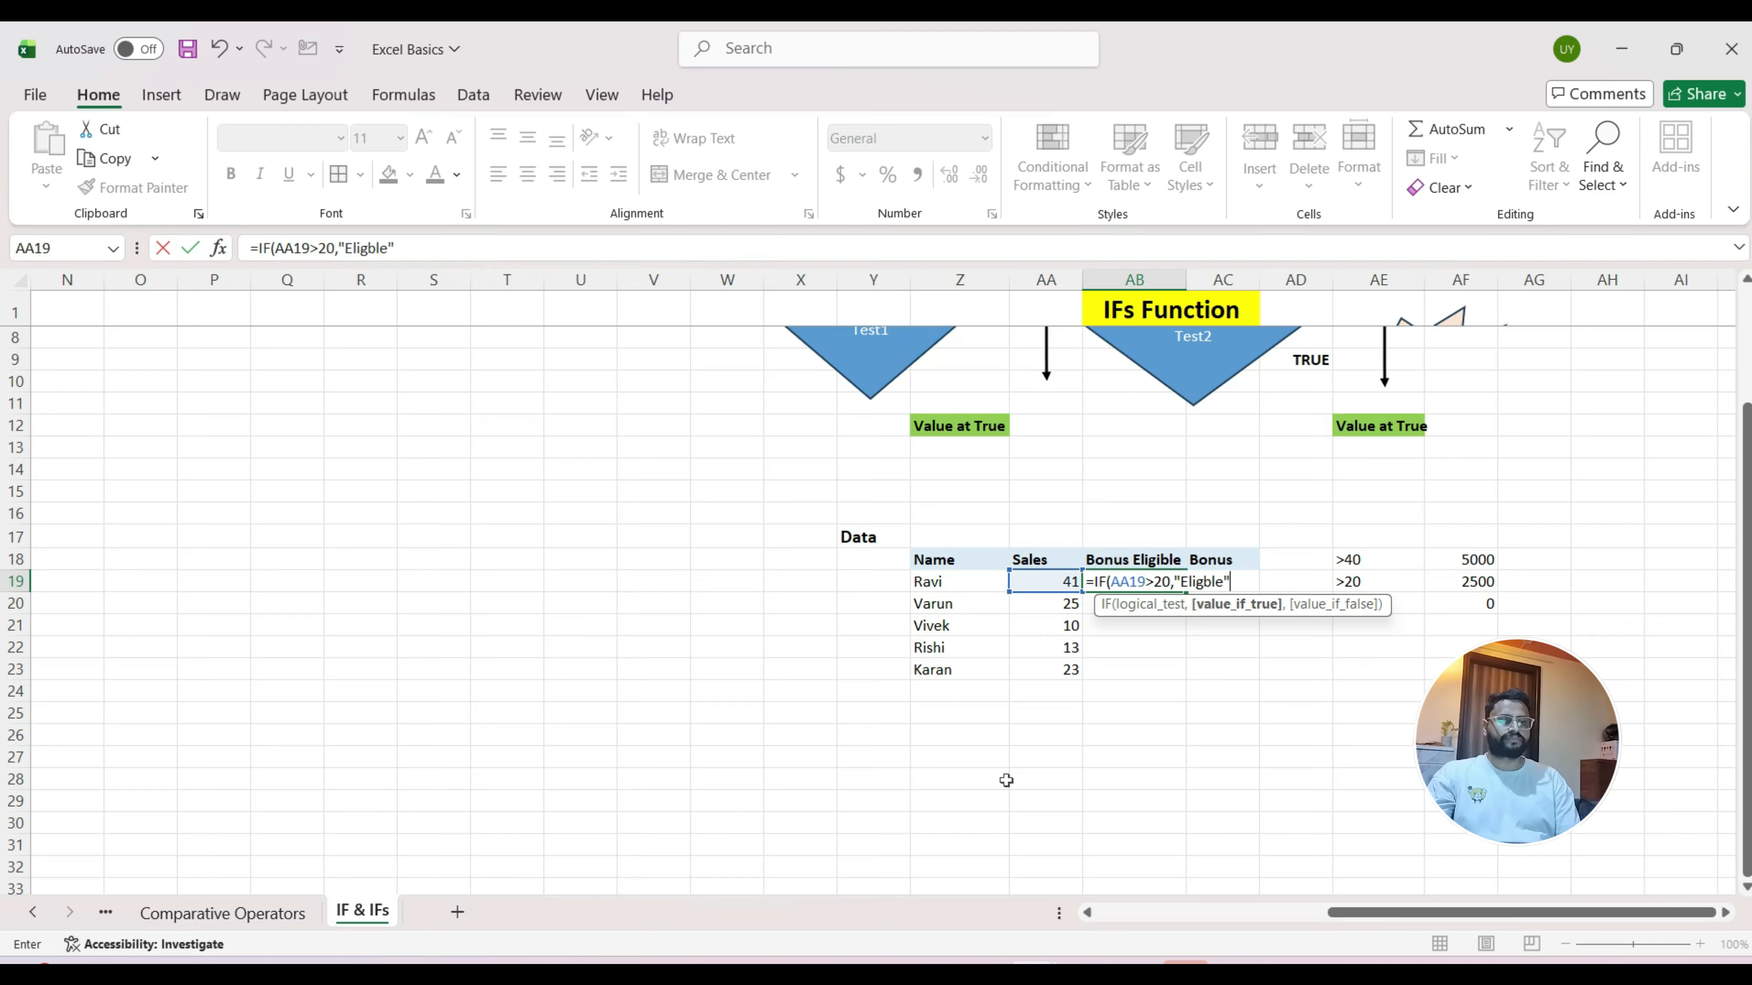
pyautogui.write(',')
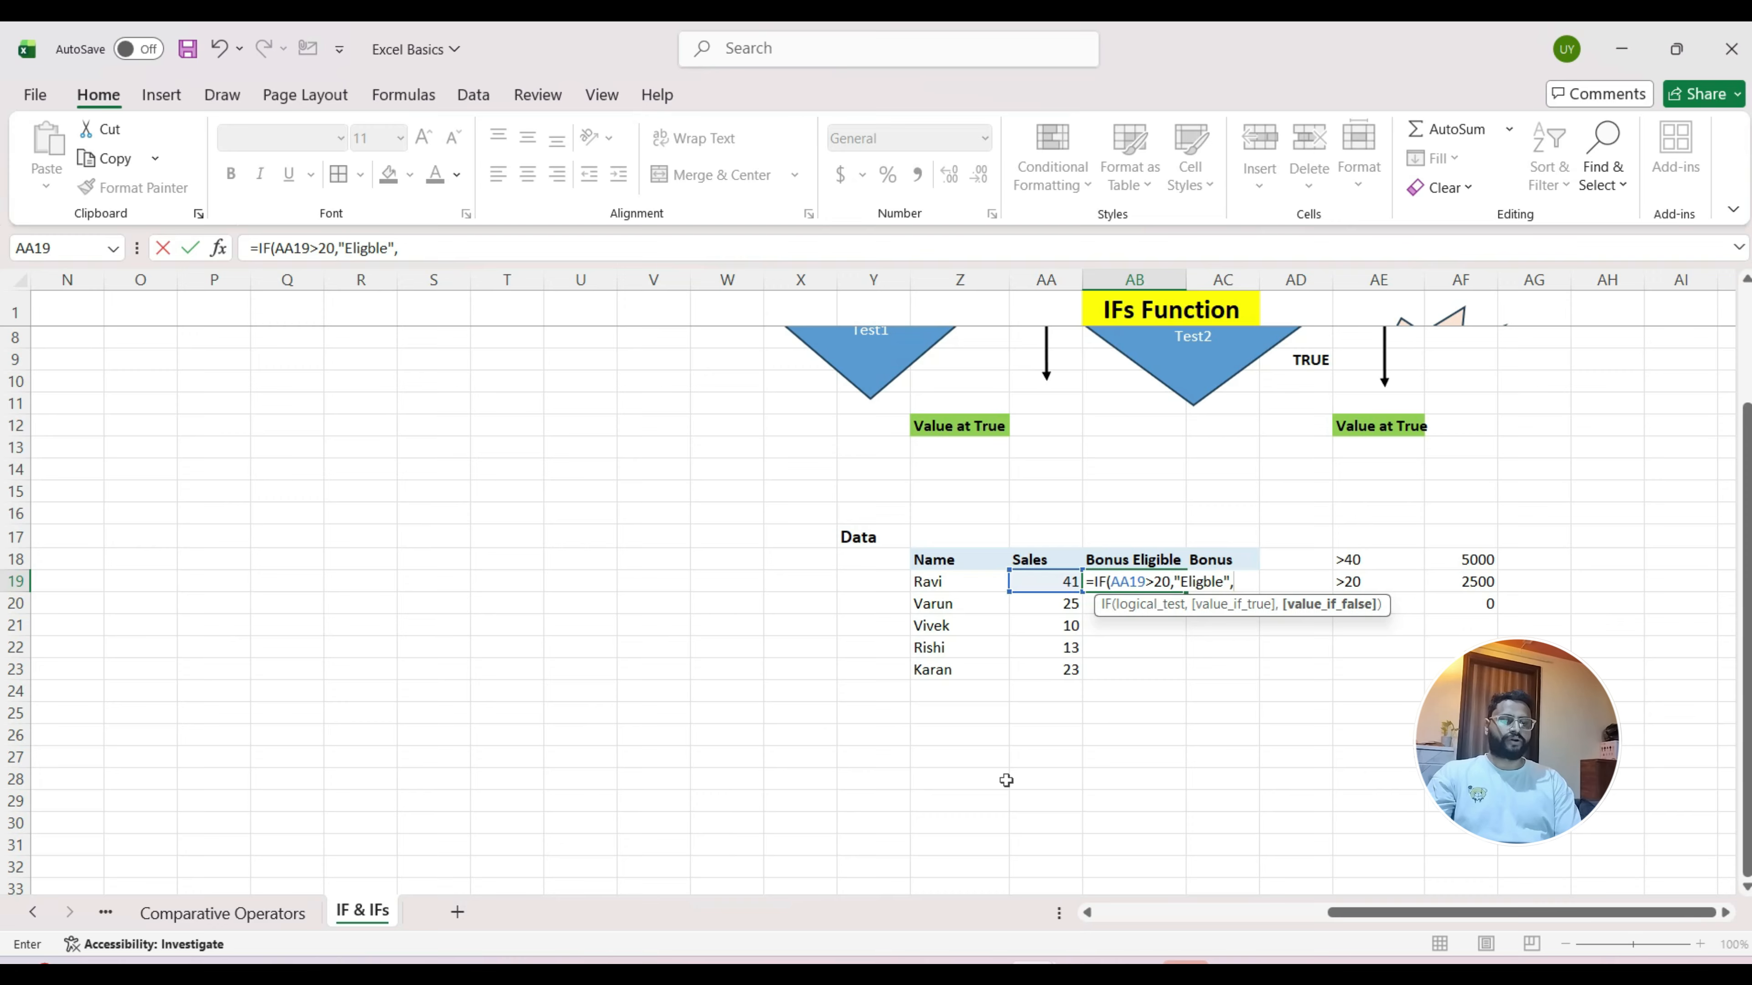
pyautogui.write('N')
# Complete the AB19 IF formula with the text "Not" as the value if false.
pyautogui.press('BackSpace')
pyautogui.write('"')
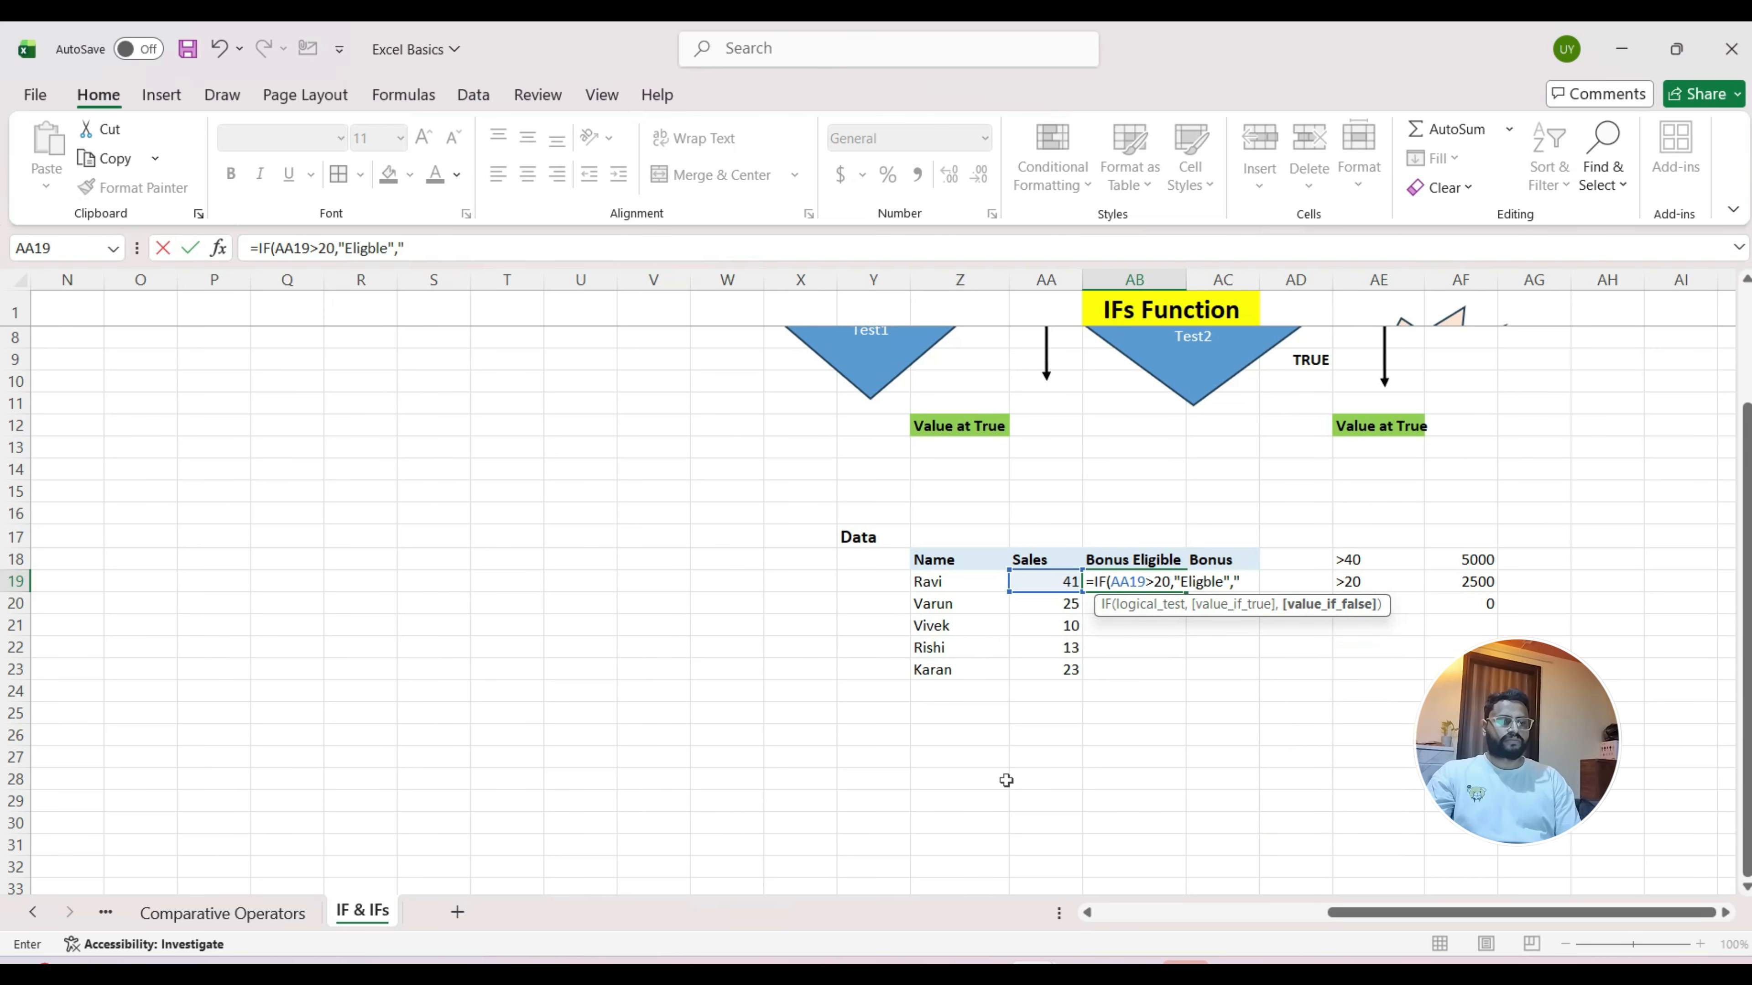
pyautogui.write('Not')
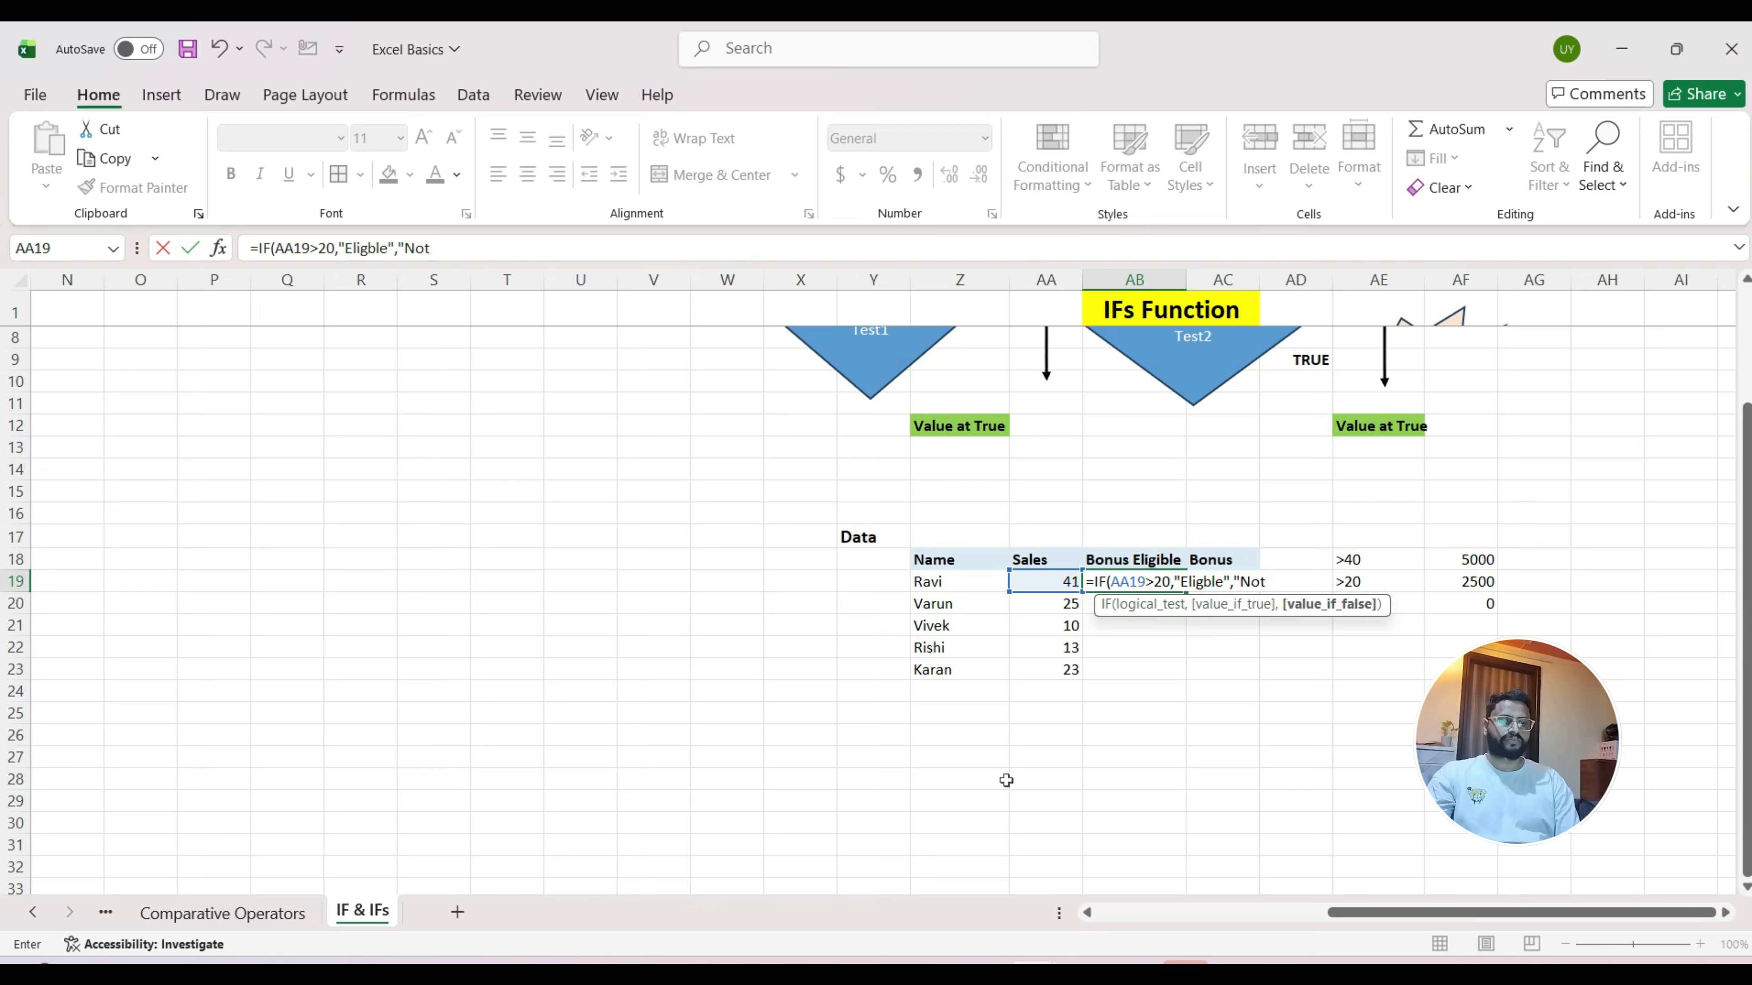
pyautogui.write('")')
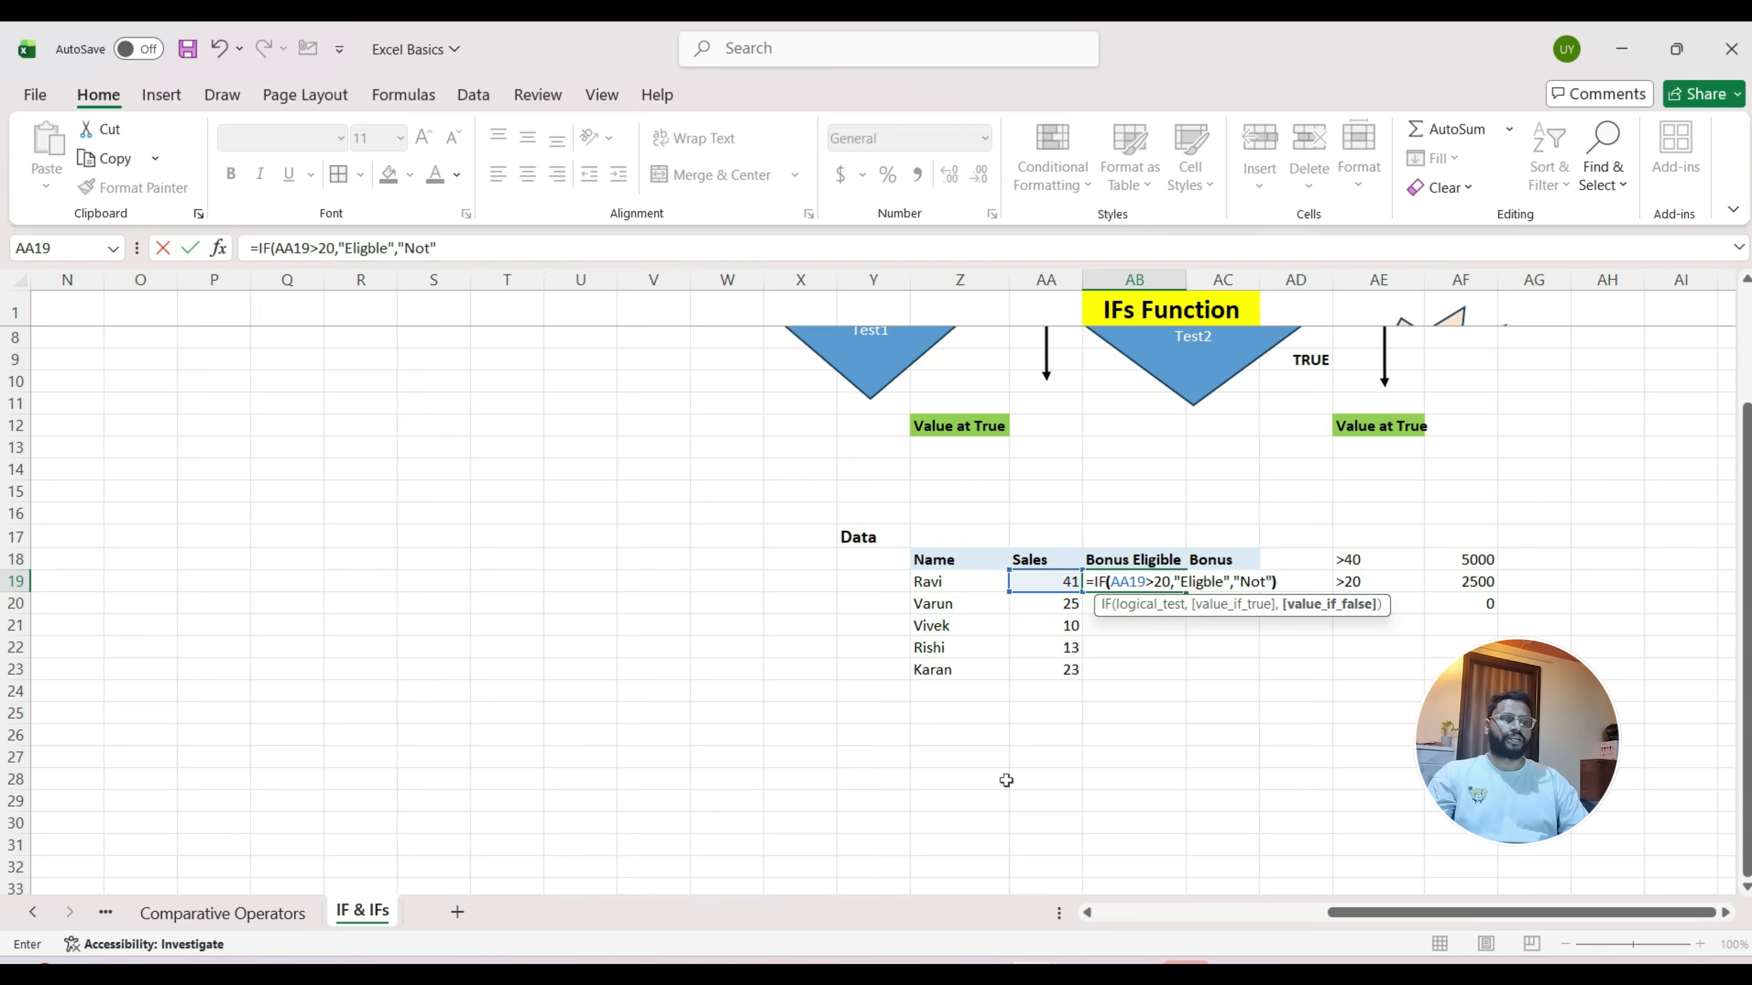
pyautogui.press('Return')
# Copy the AB19 formula down the Bonus Eligible column through AB23 for all the listed names.
pyautogui.press('Up')
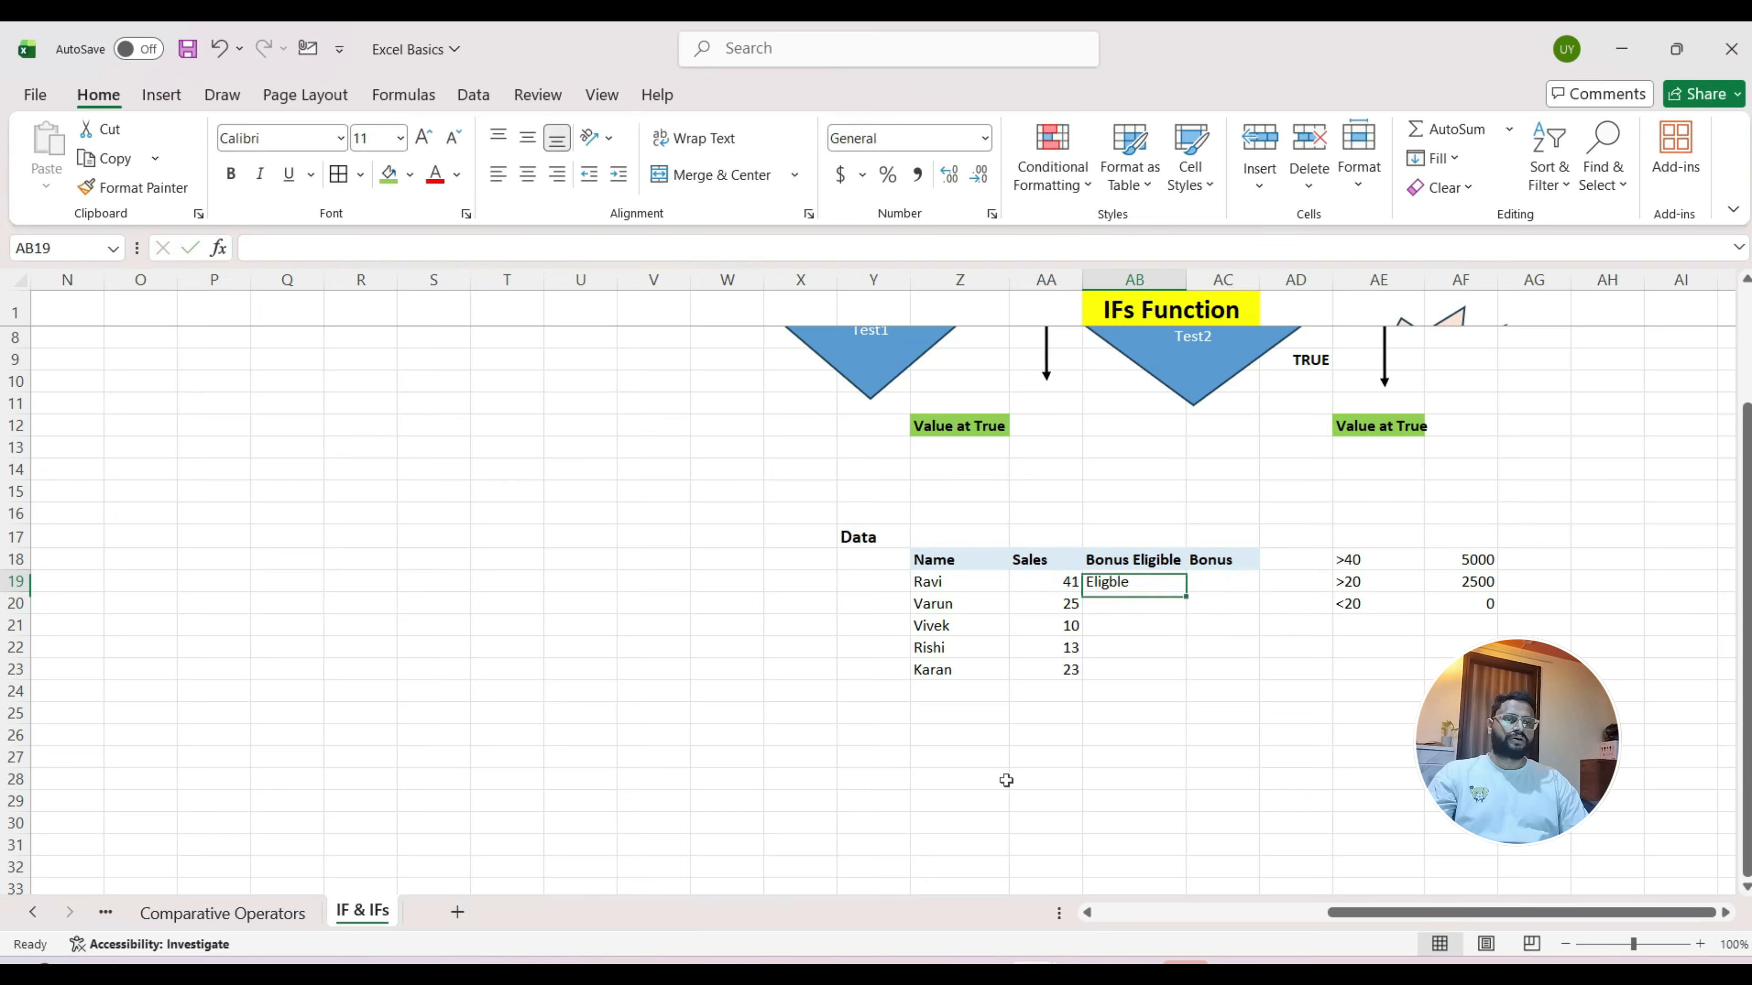
pyautogui.hotkey('ctrl', 'c')
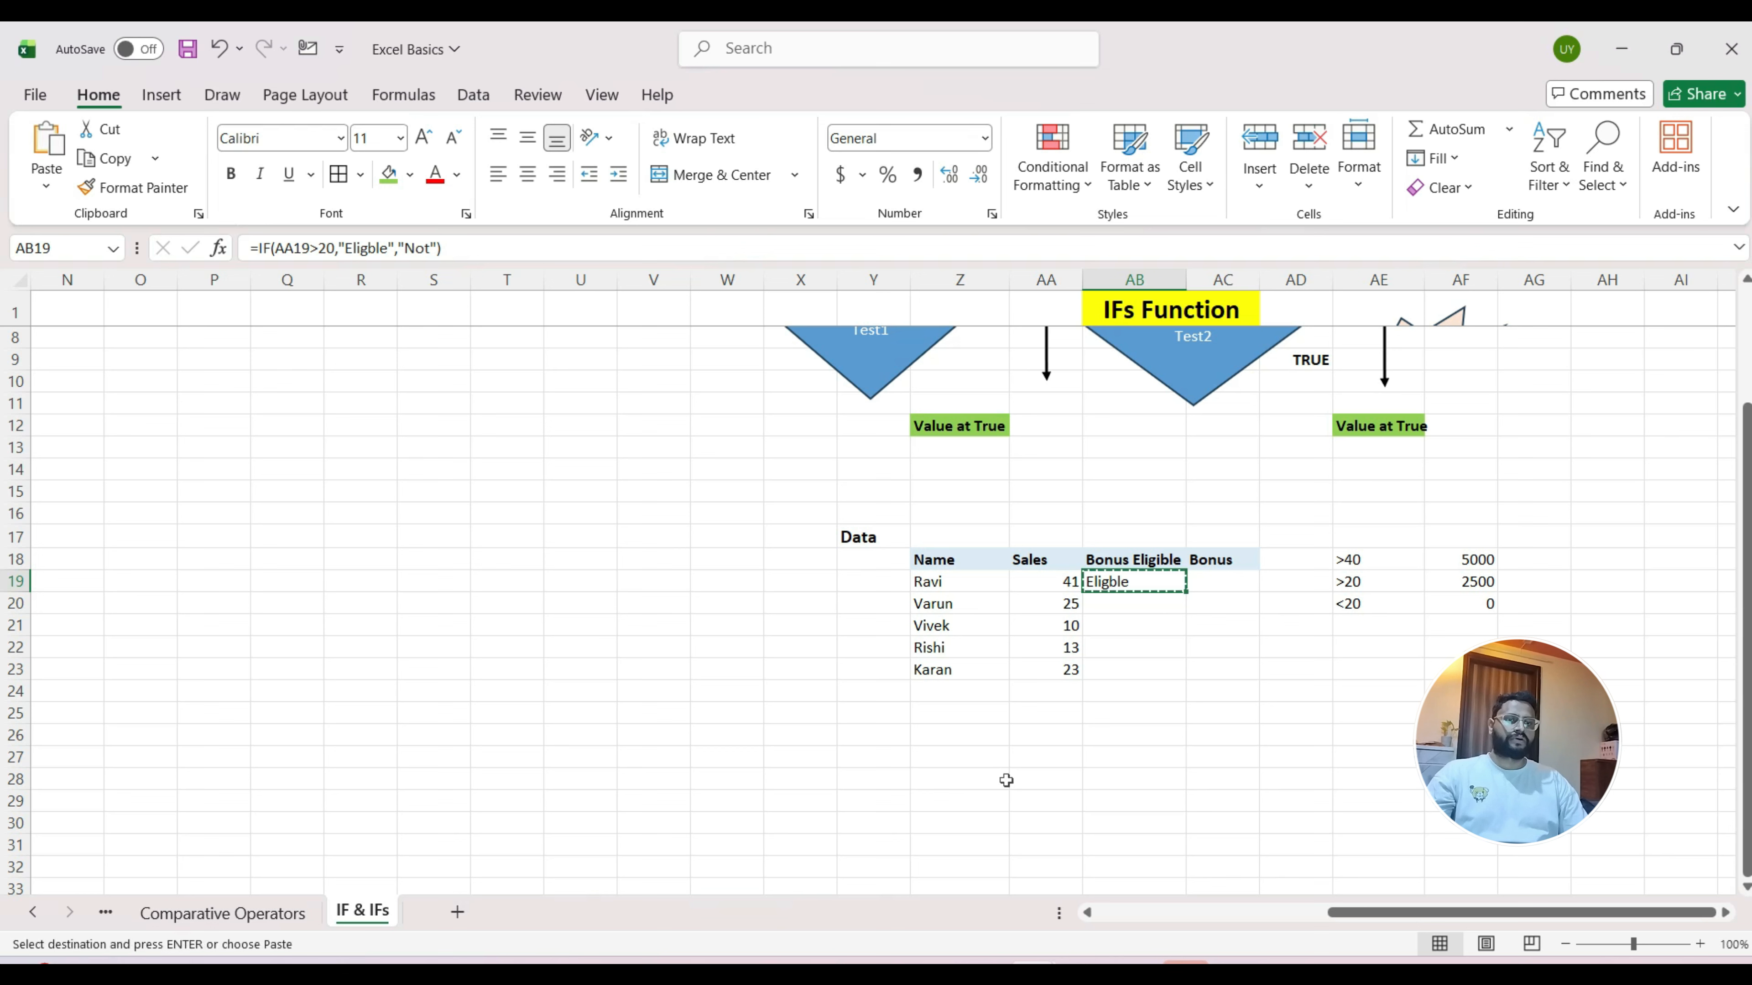
pyautogui.press('Left')
pyautogui.hotkey('ctrl', 'Down')
pyautogui.press('Right')
pyautogui.hotkey('ctrl', 'shift', 'Up')
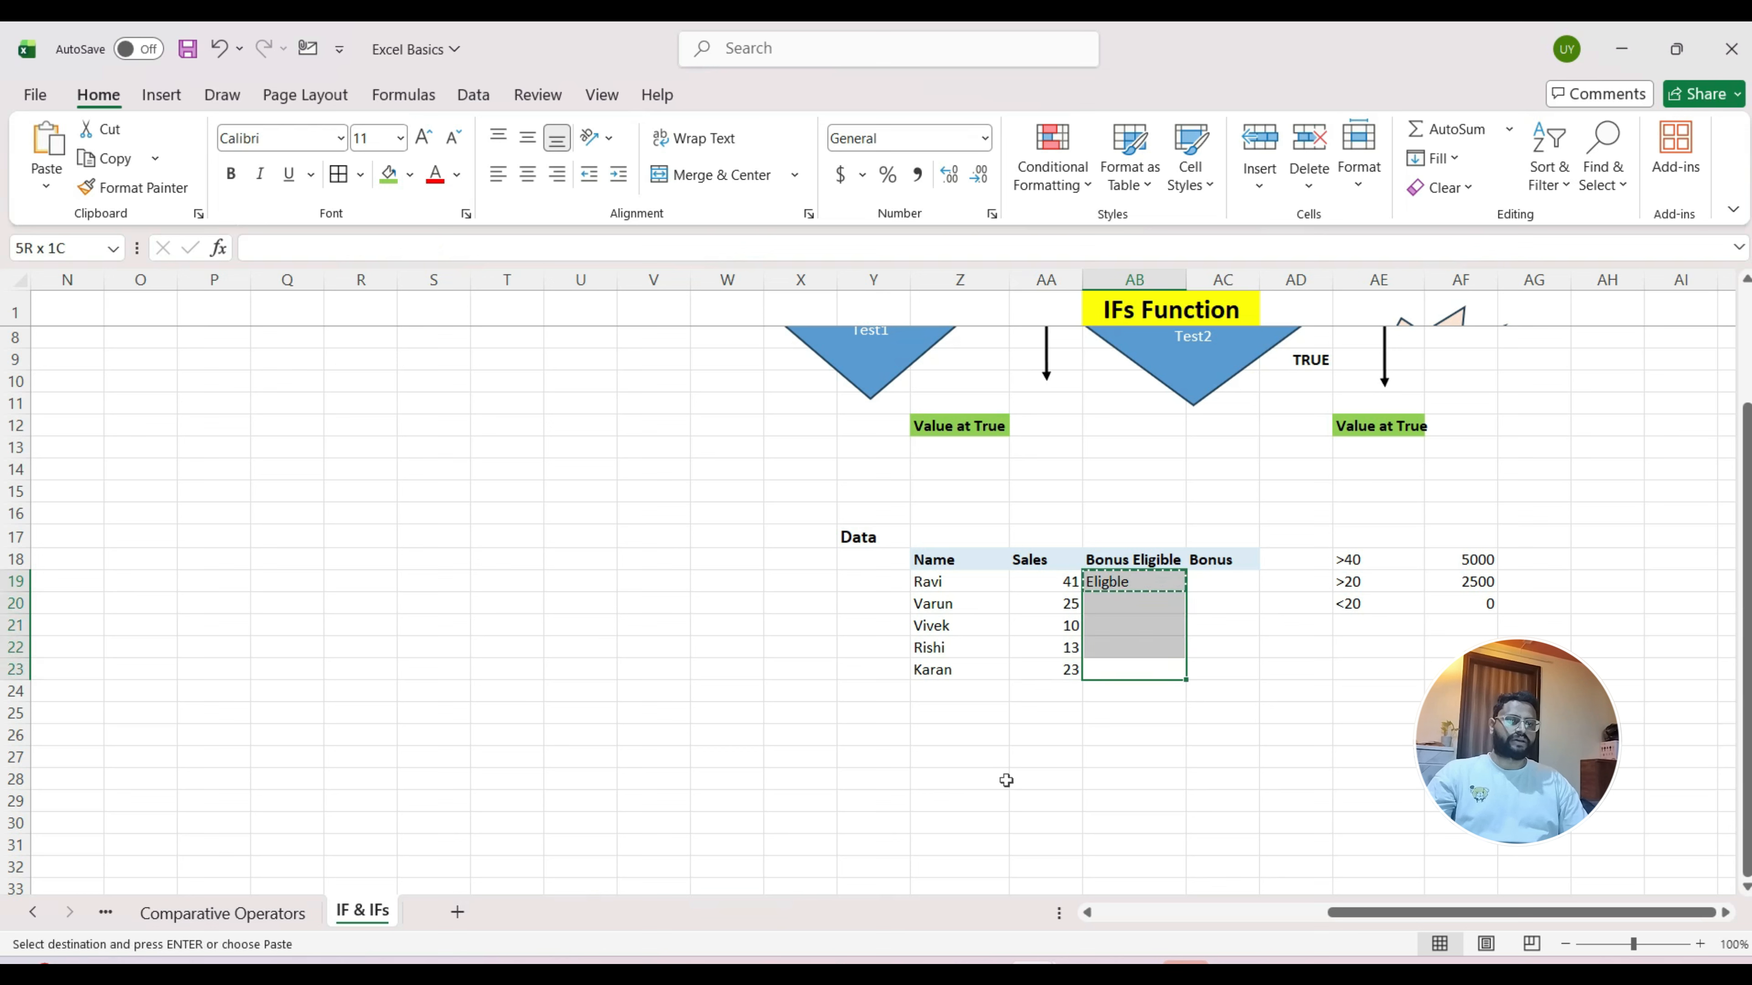
pyautogui.hotkey('ctrl', 'v')
pyautogui.press('Down')
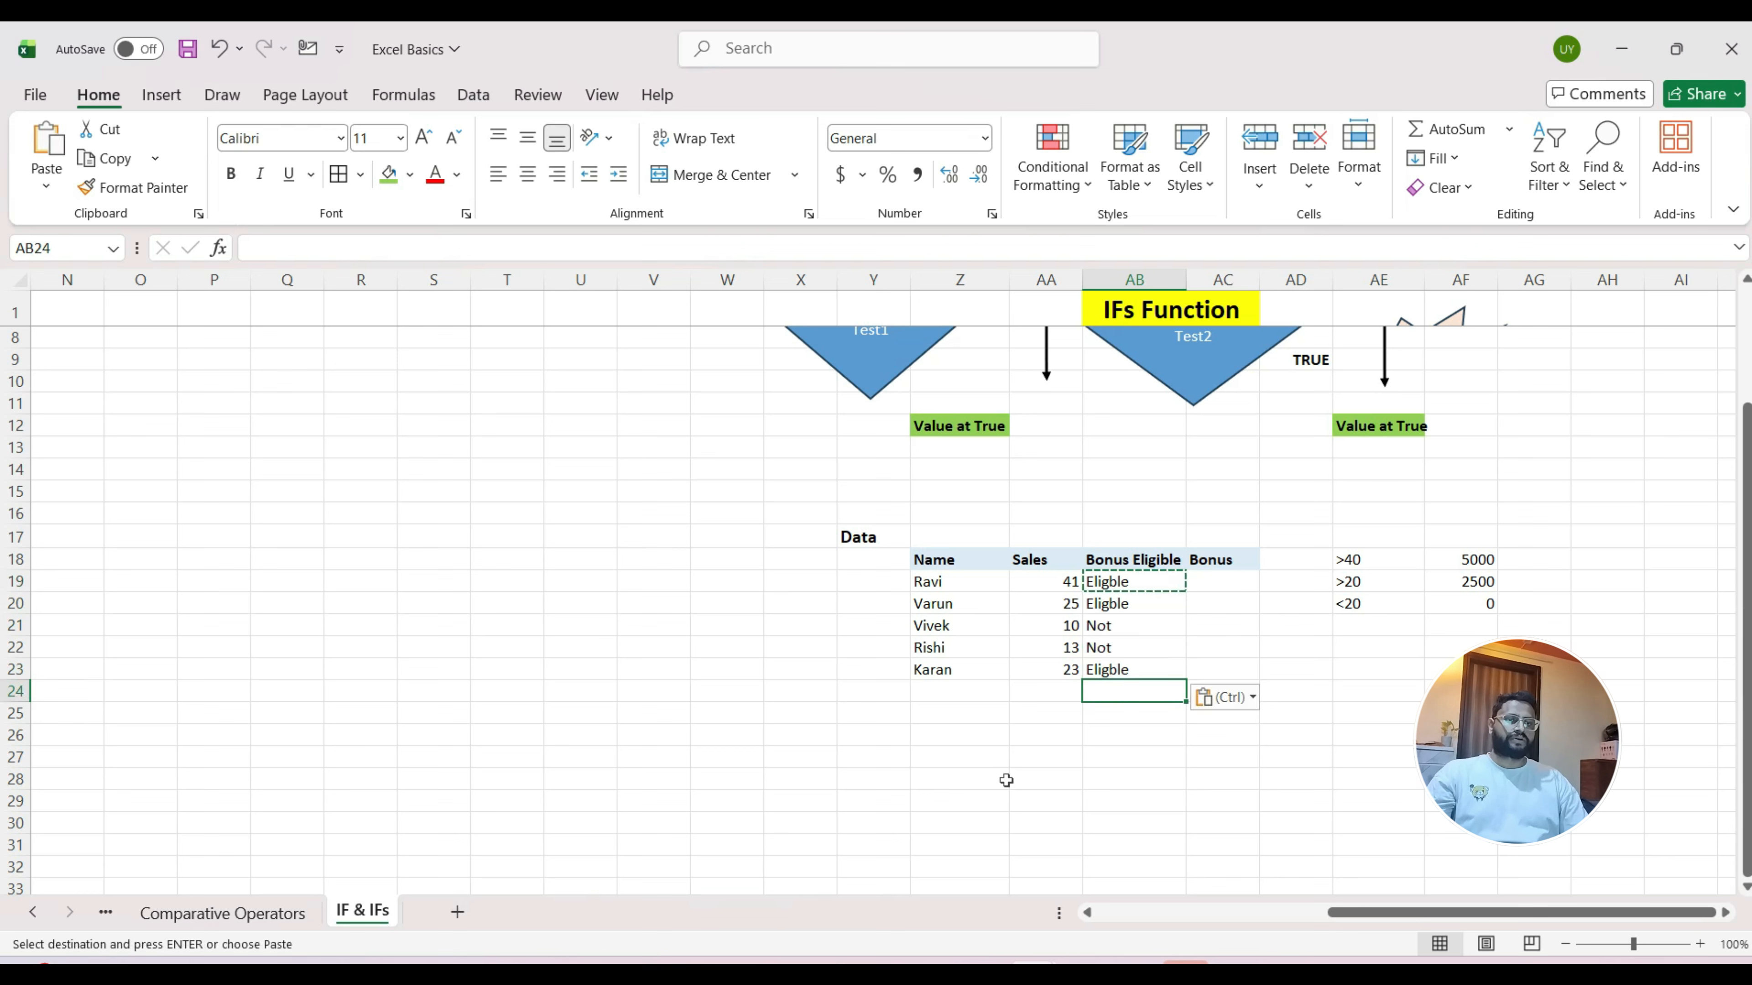
# End the copy mode and review the Bonus Eligible formulas up to AB19 and the Bonus column beside them.
pyautogui.press('Escape')
pyautogui.press('Up')
pyautogui.press('Up')
pyautogui.press('Up')
pyautogui.press('Up')
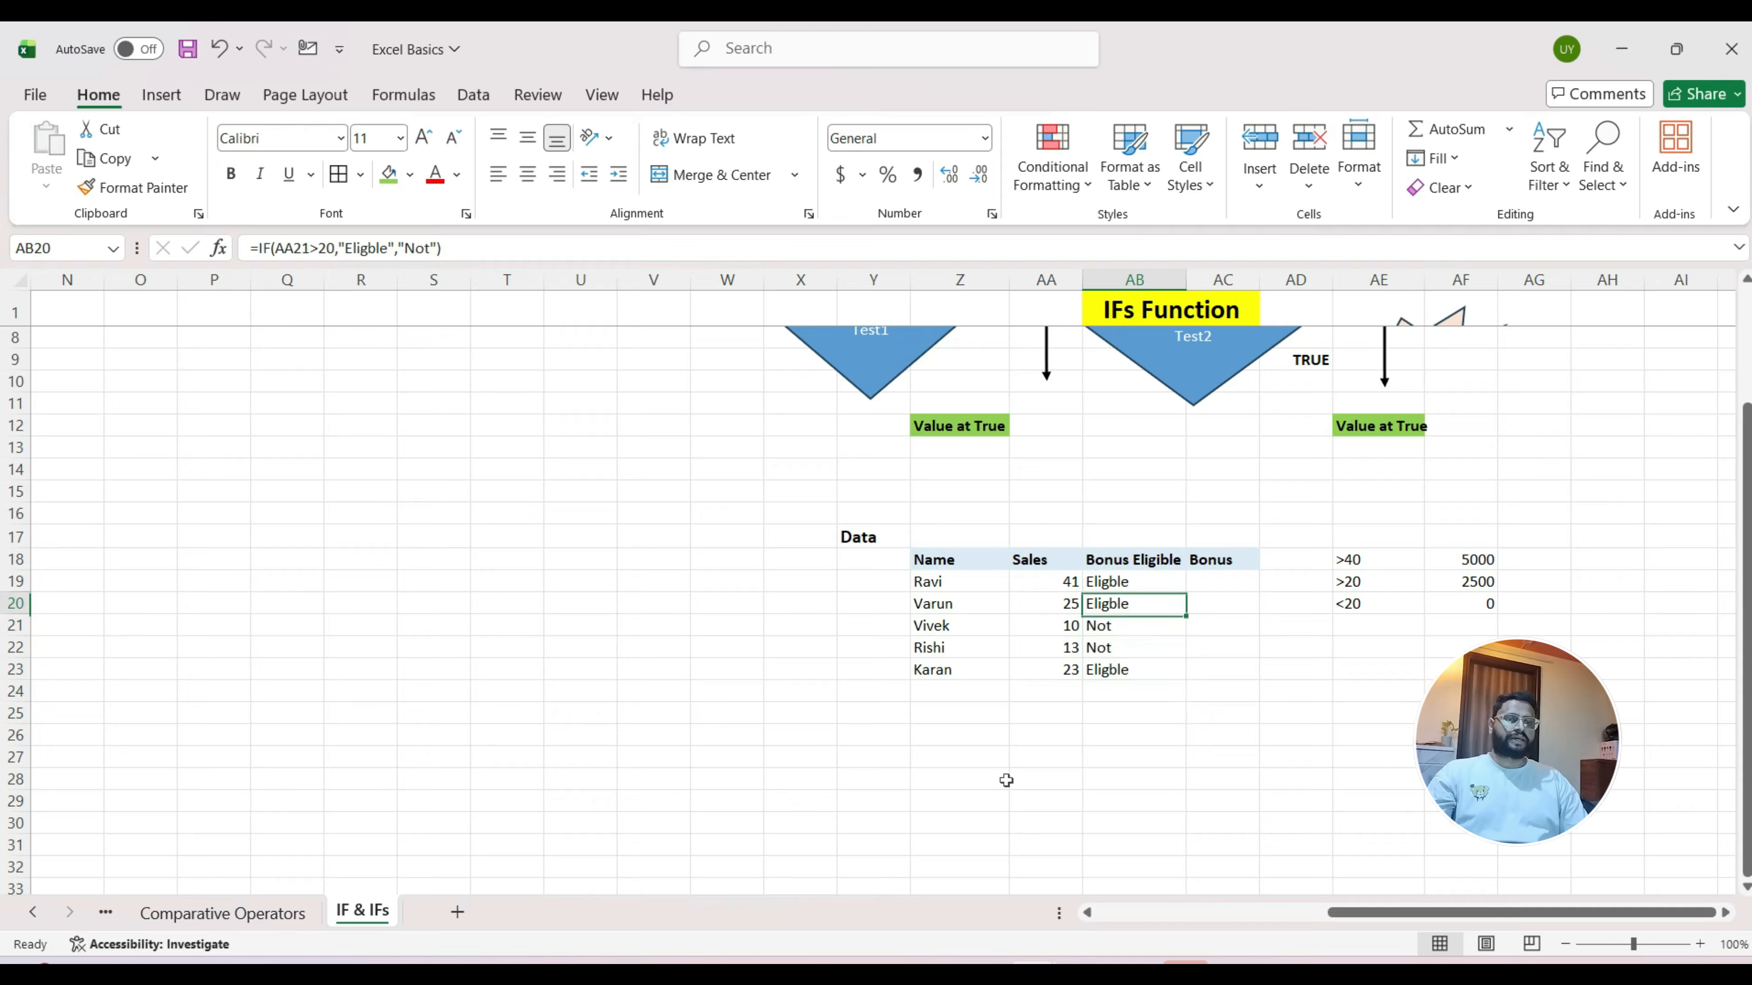
pyautogui.press('Up')
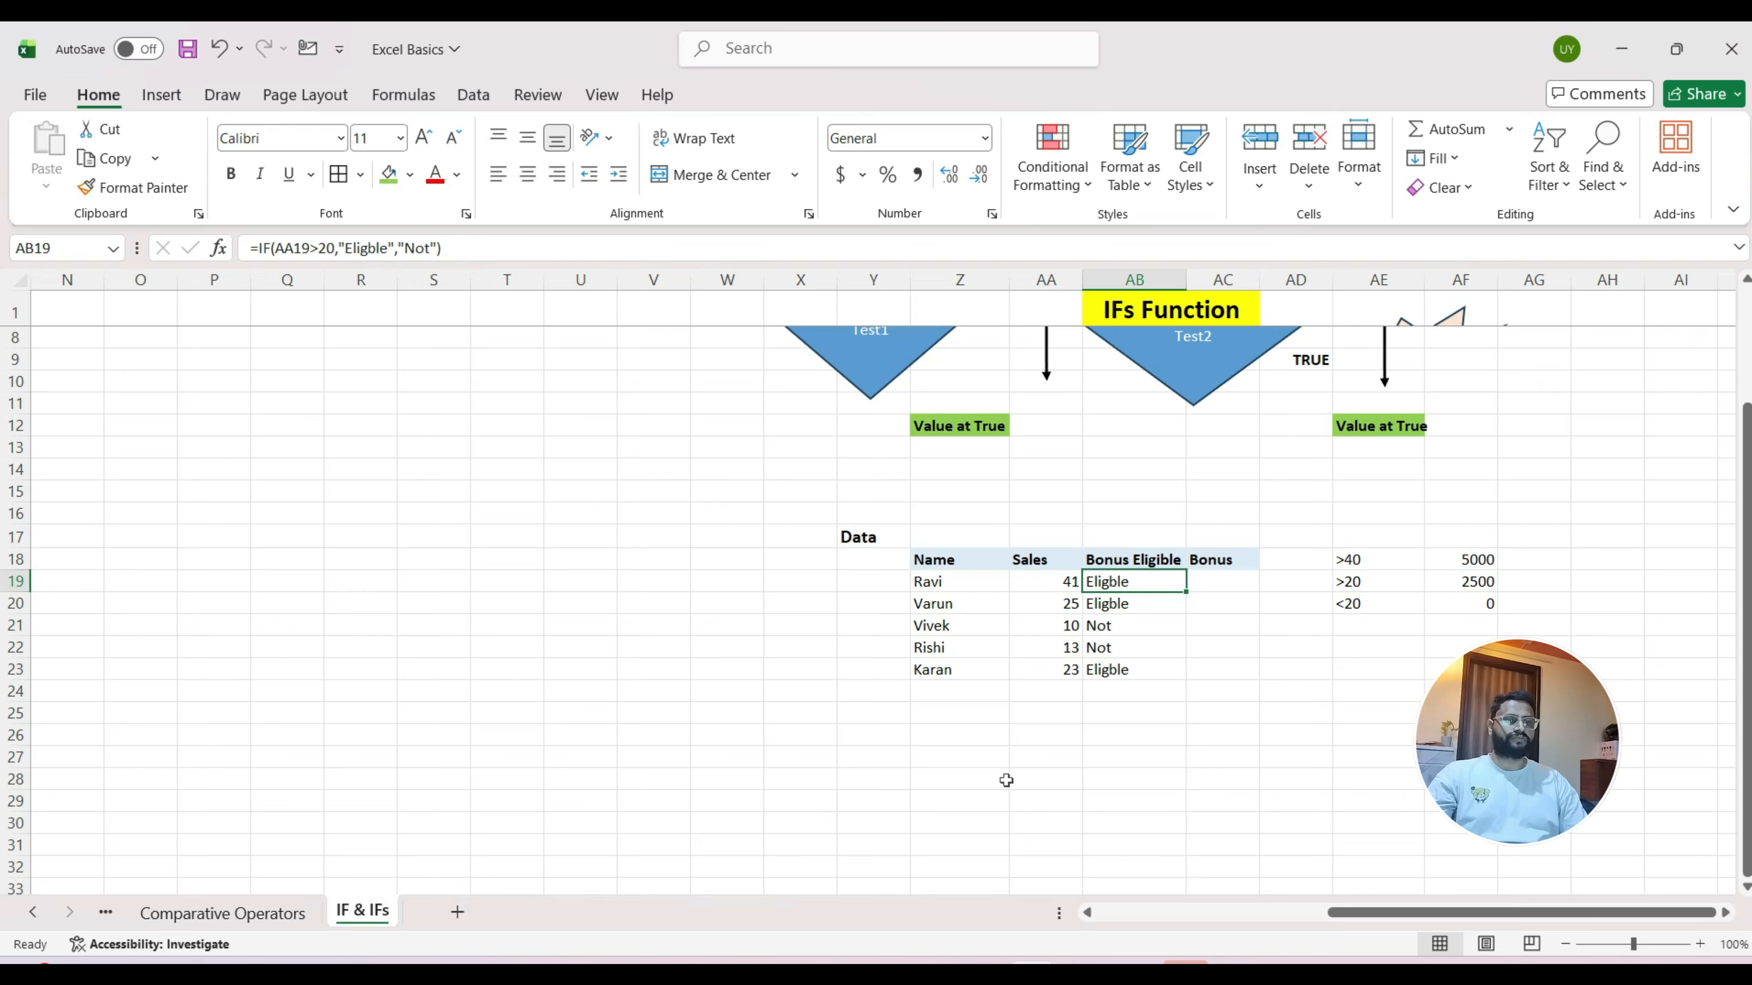
pyautogui.press('Right')
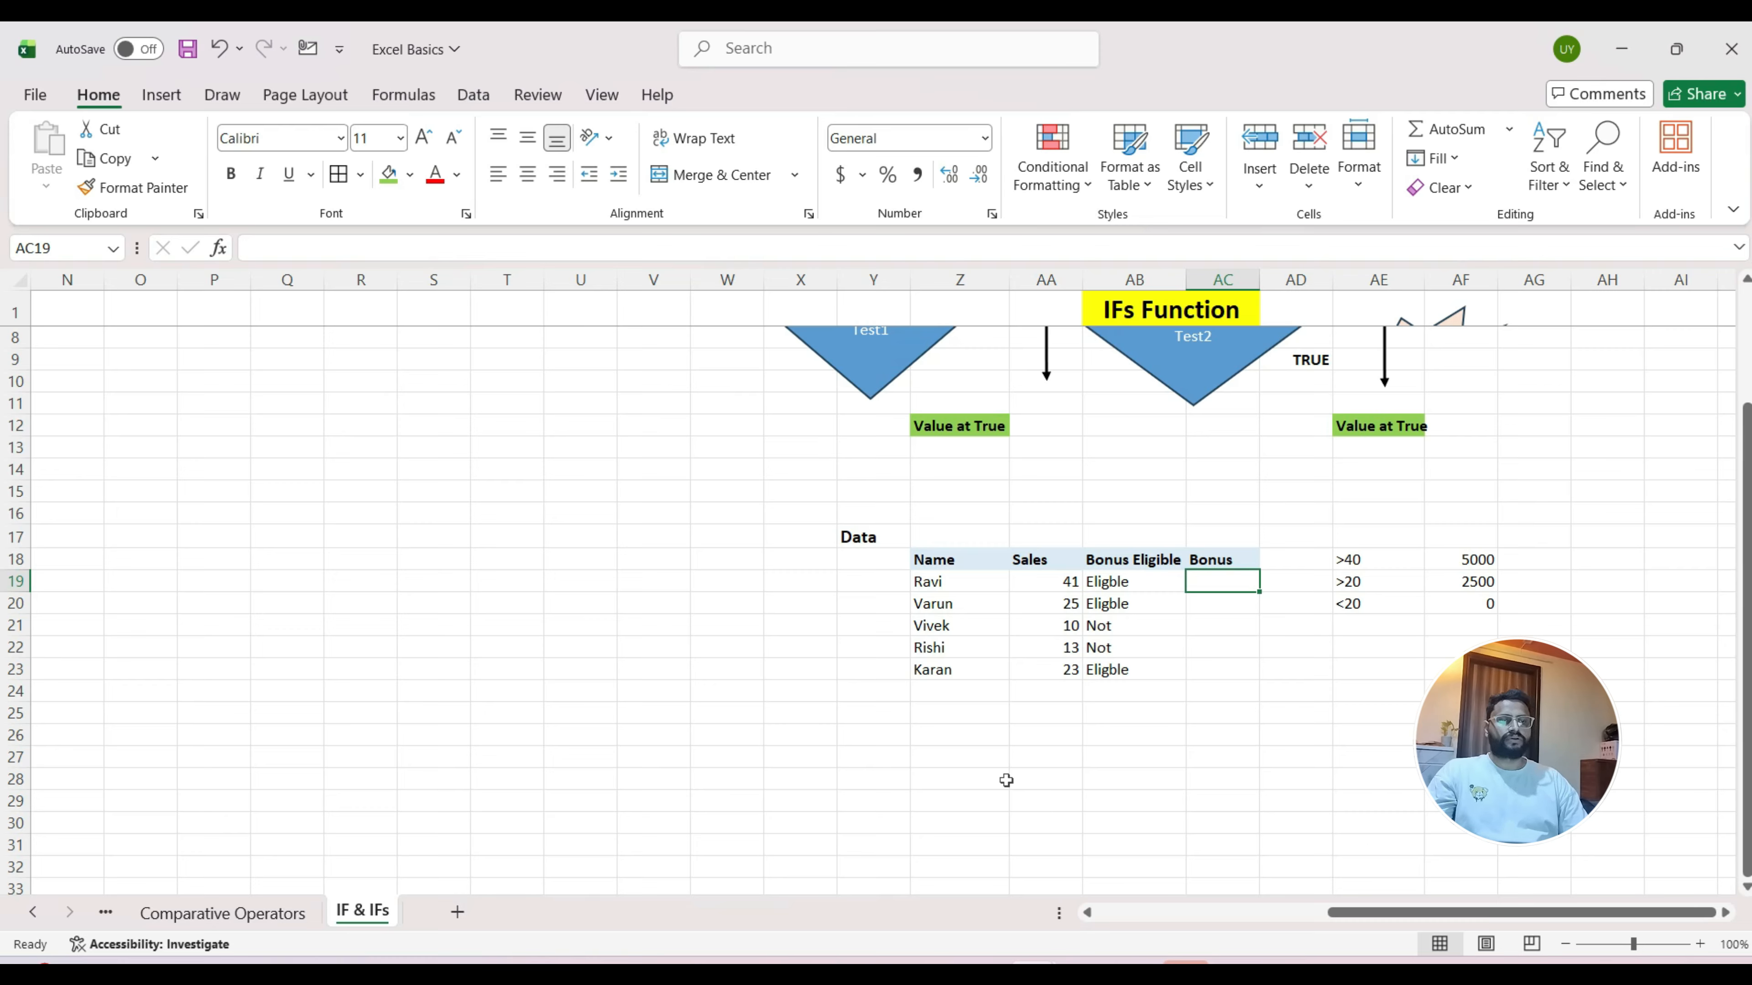
pyautogui.press('Up')
pyautogui.press('Down')
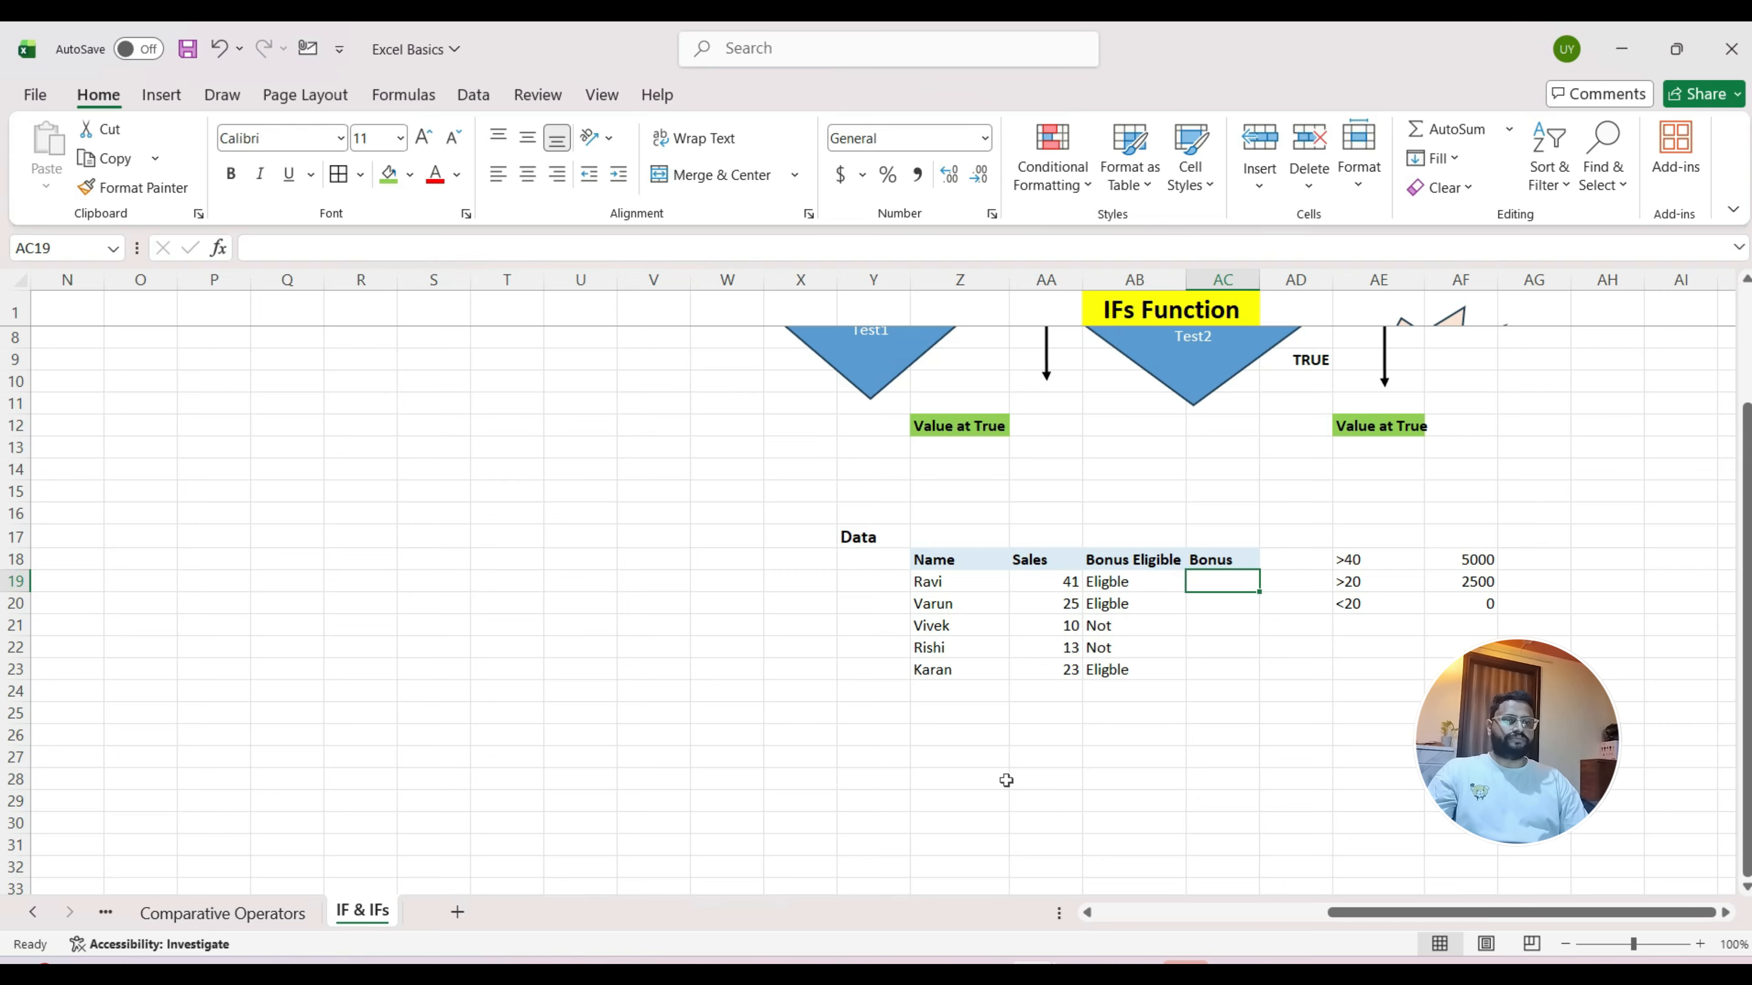
# Examine the bonus criteria in AE18:AF20, going through each sales threshold and its bonus amount.
pyautogui.press('Right')
pyautogui.press('Right')
pyautogui.press('Up')
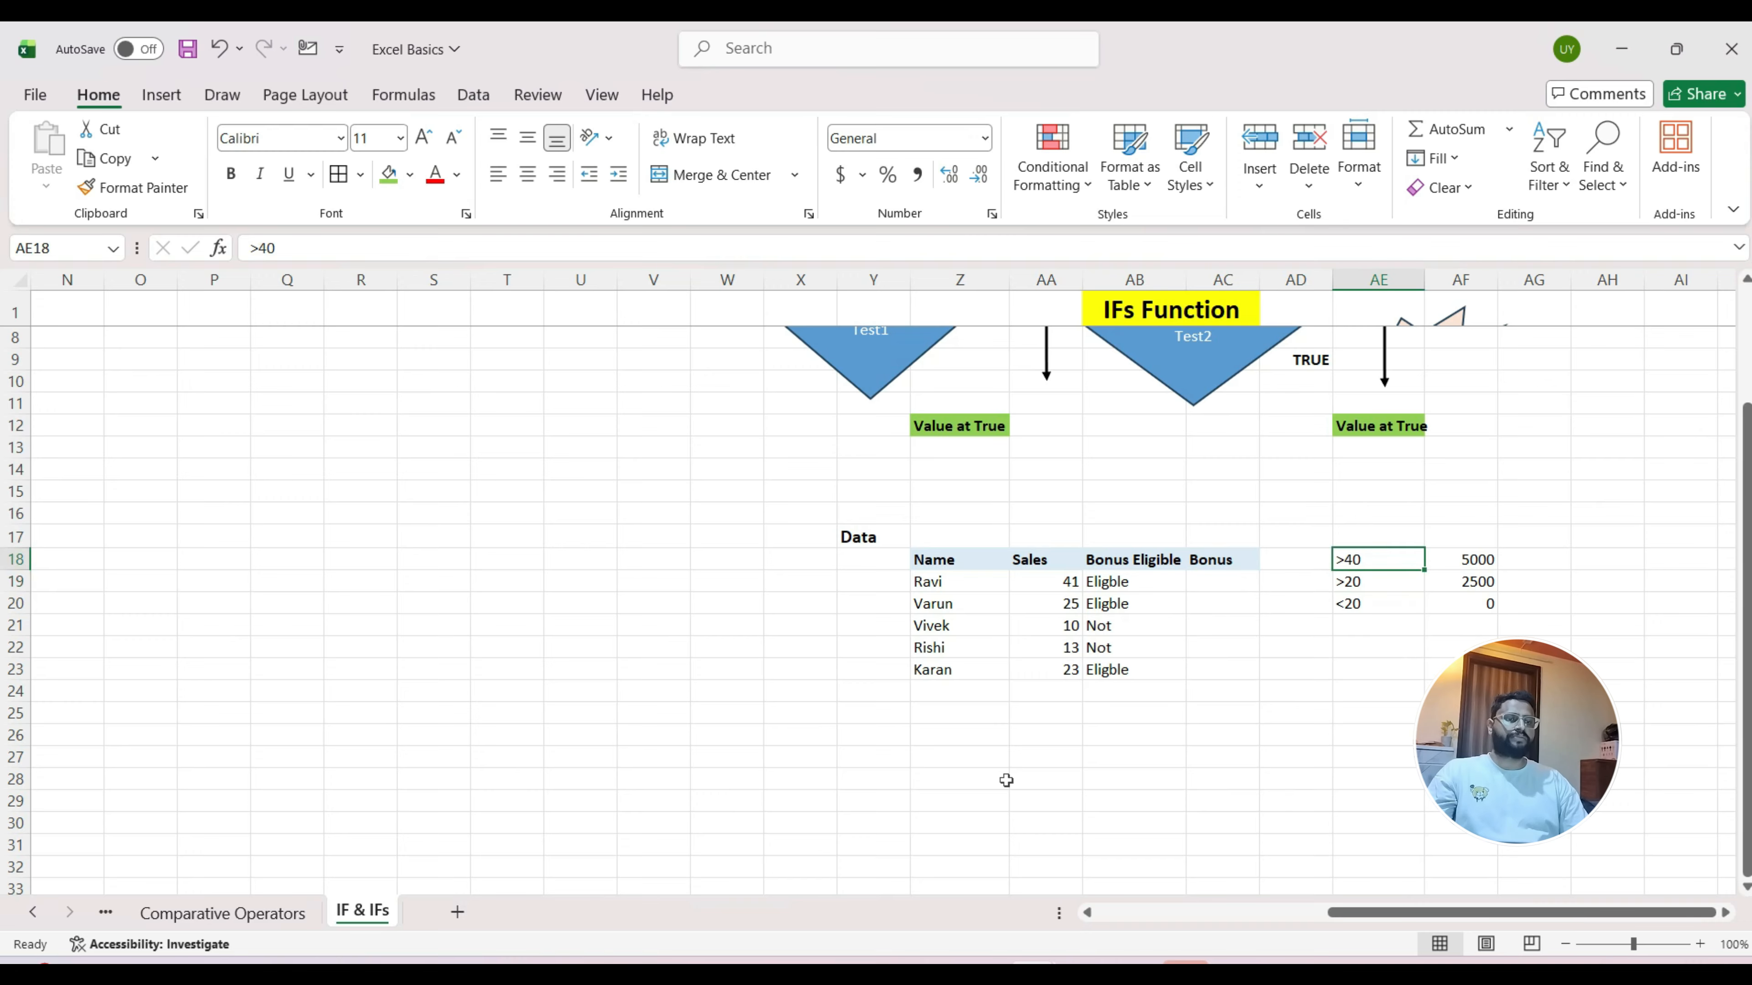
pyautogui.press('Left')
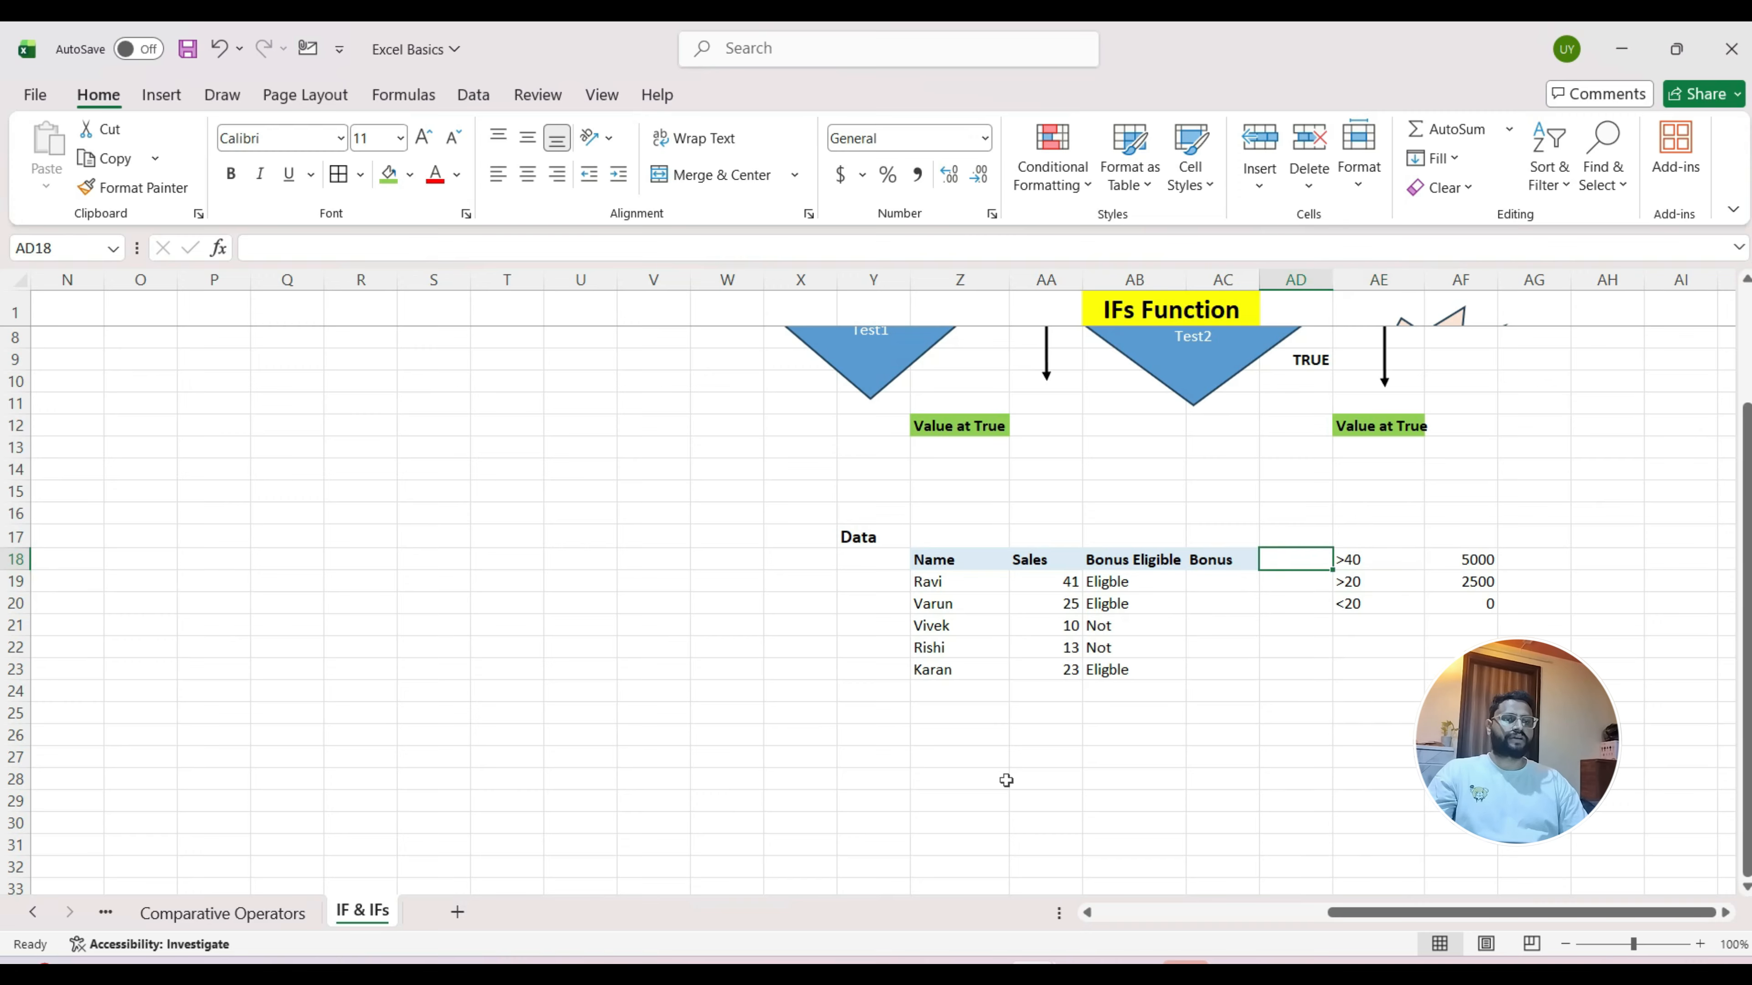
pyautogui.press('Right')
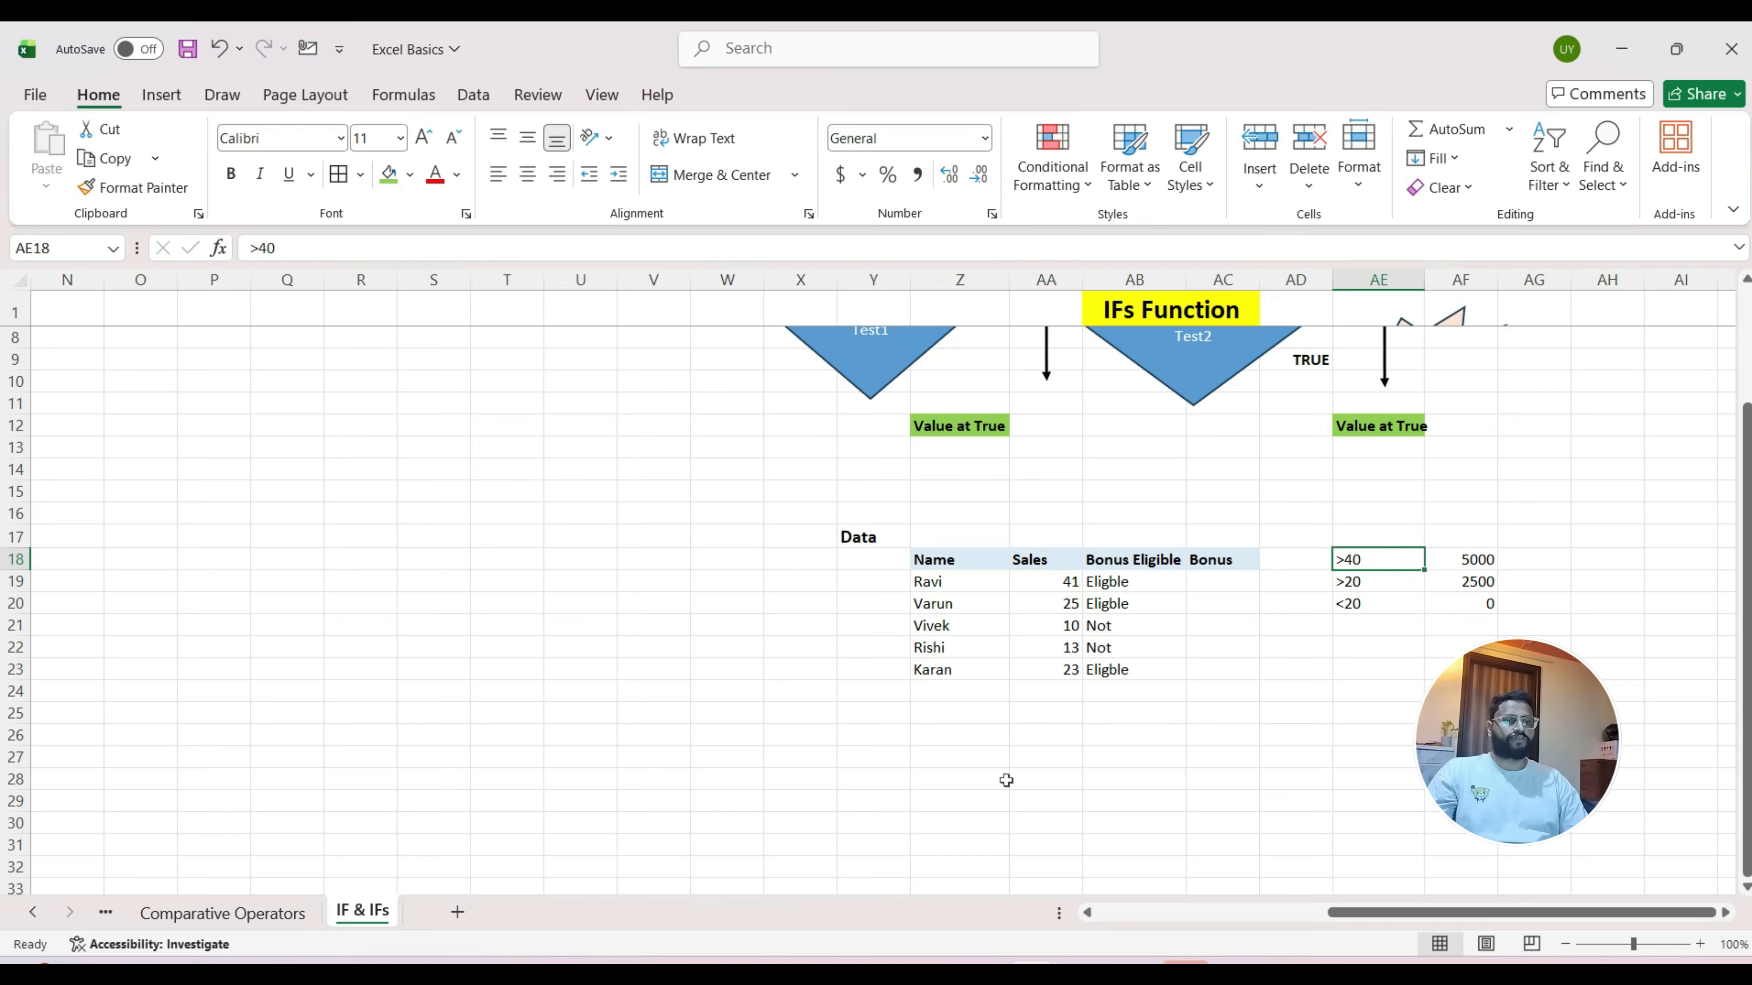
pyautogui.press('Tab')
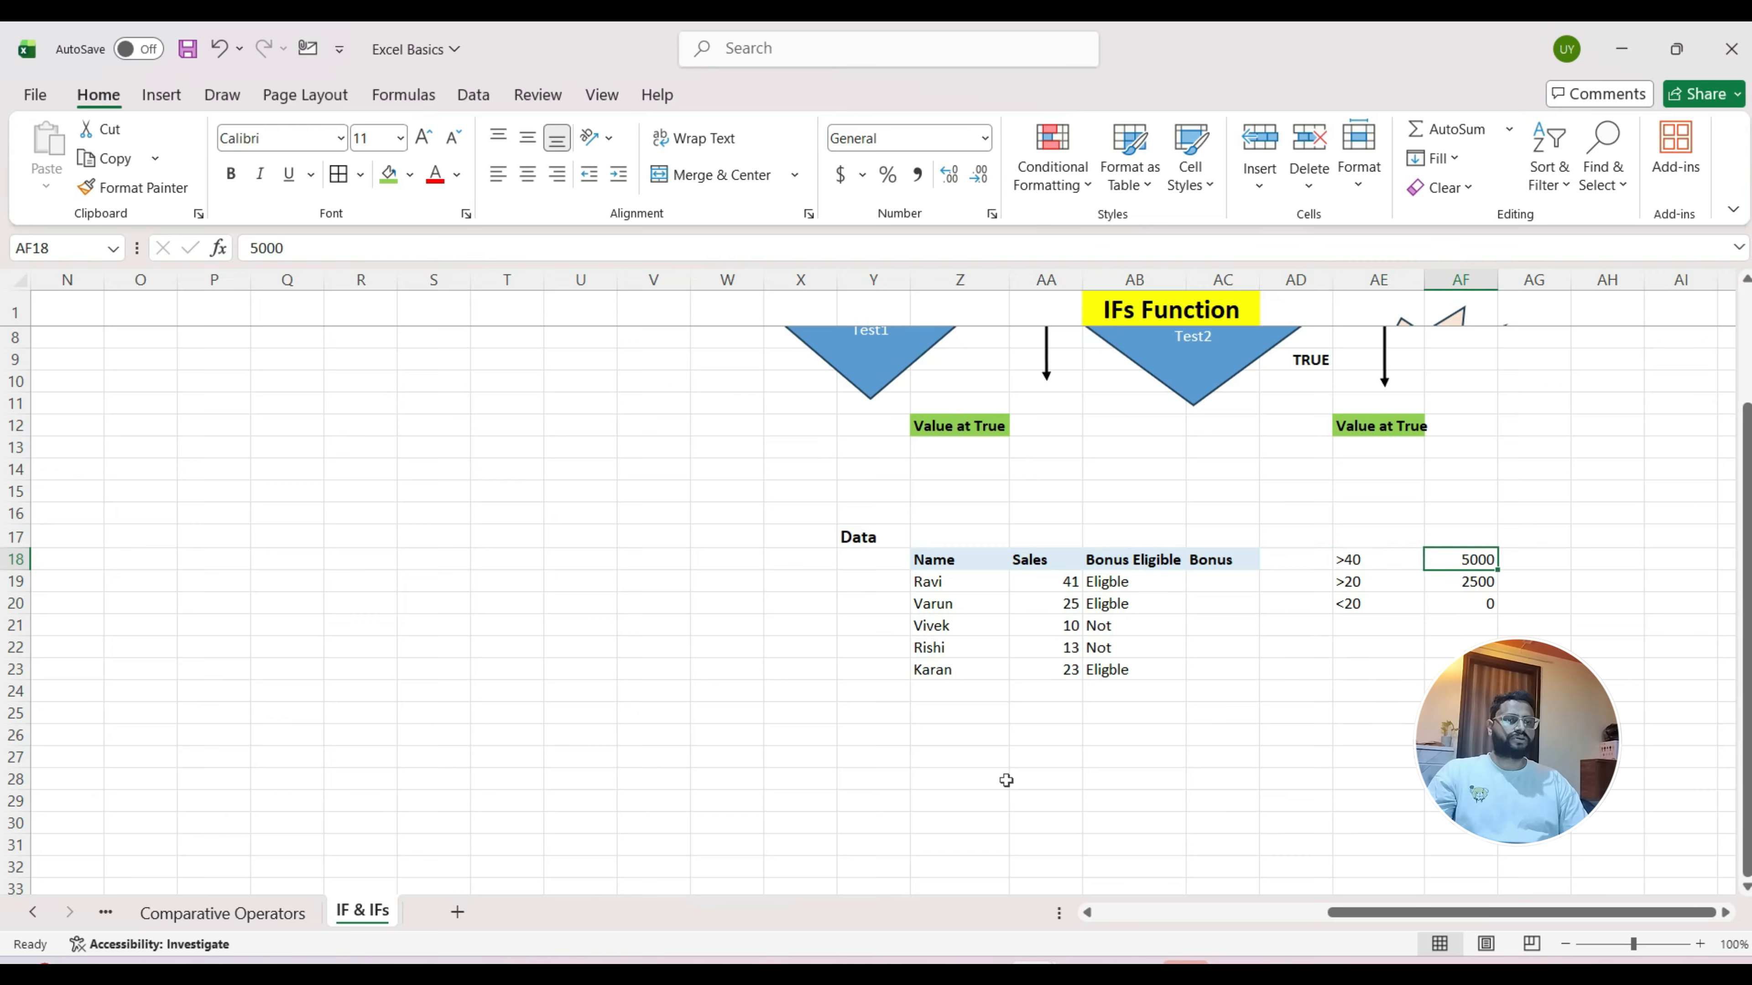
pyautogui.press('Return')
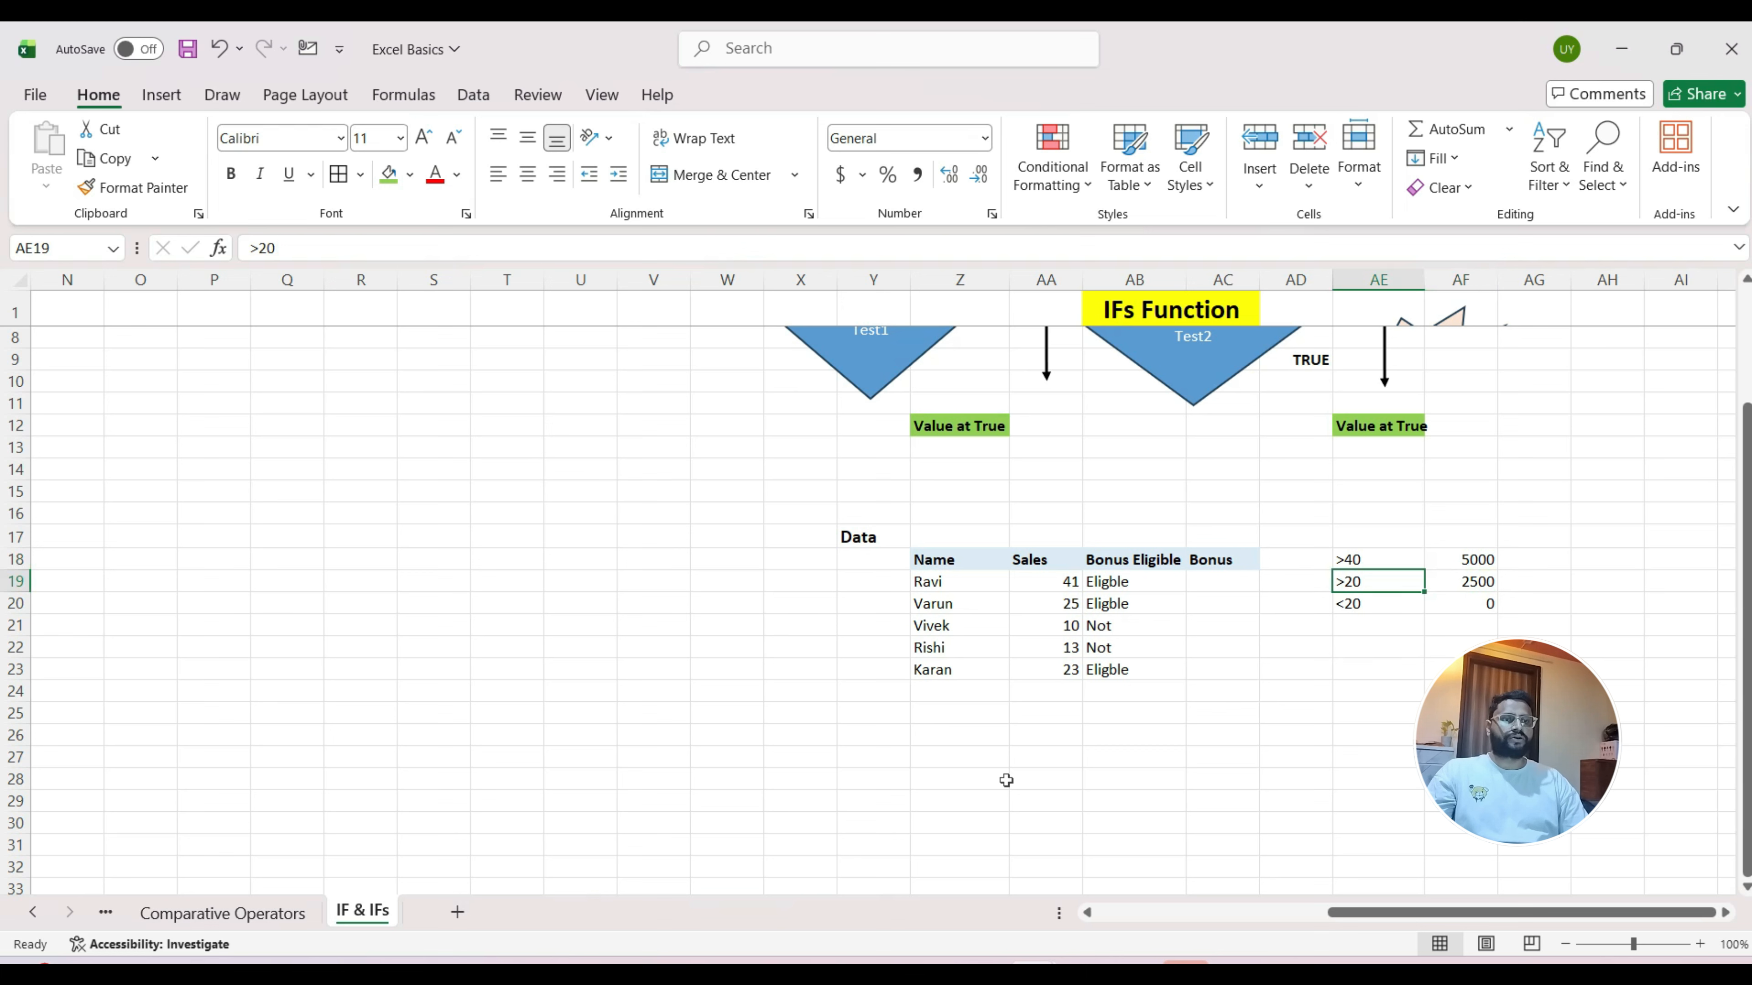
pyautogui.press('Tab')
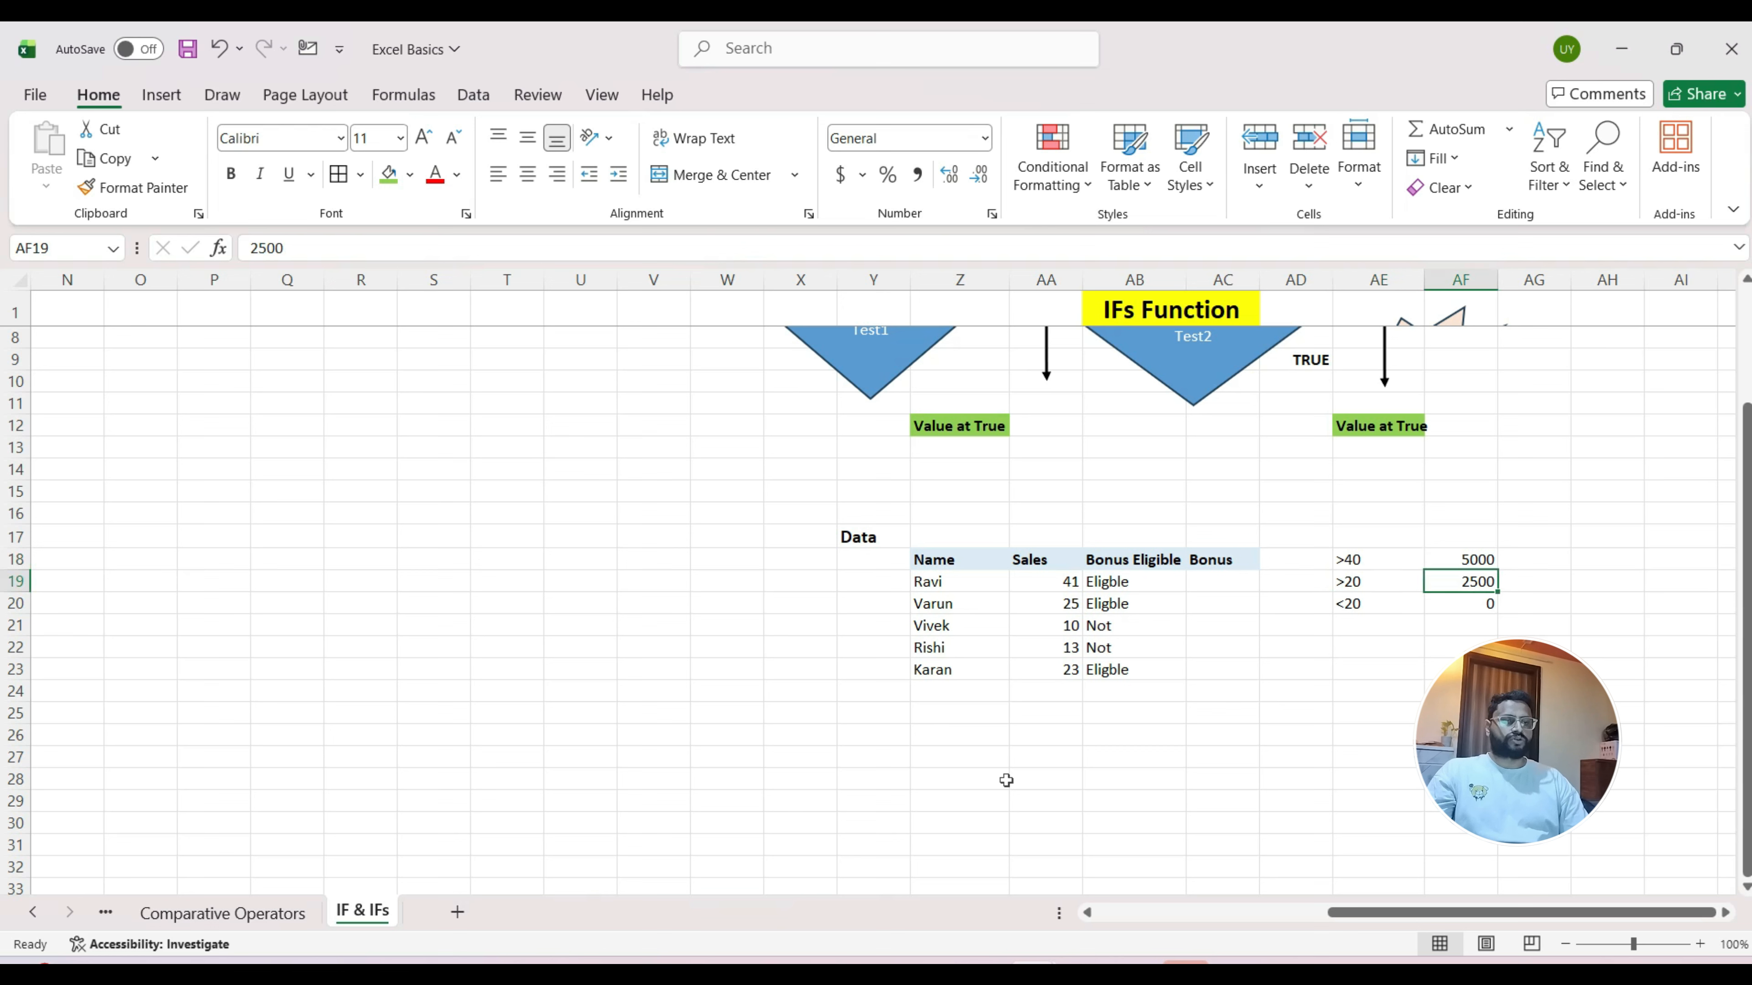
pyautogui.press('Return')
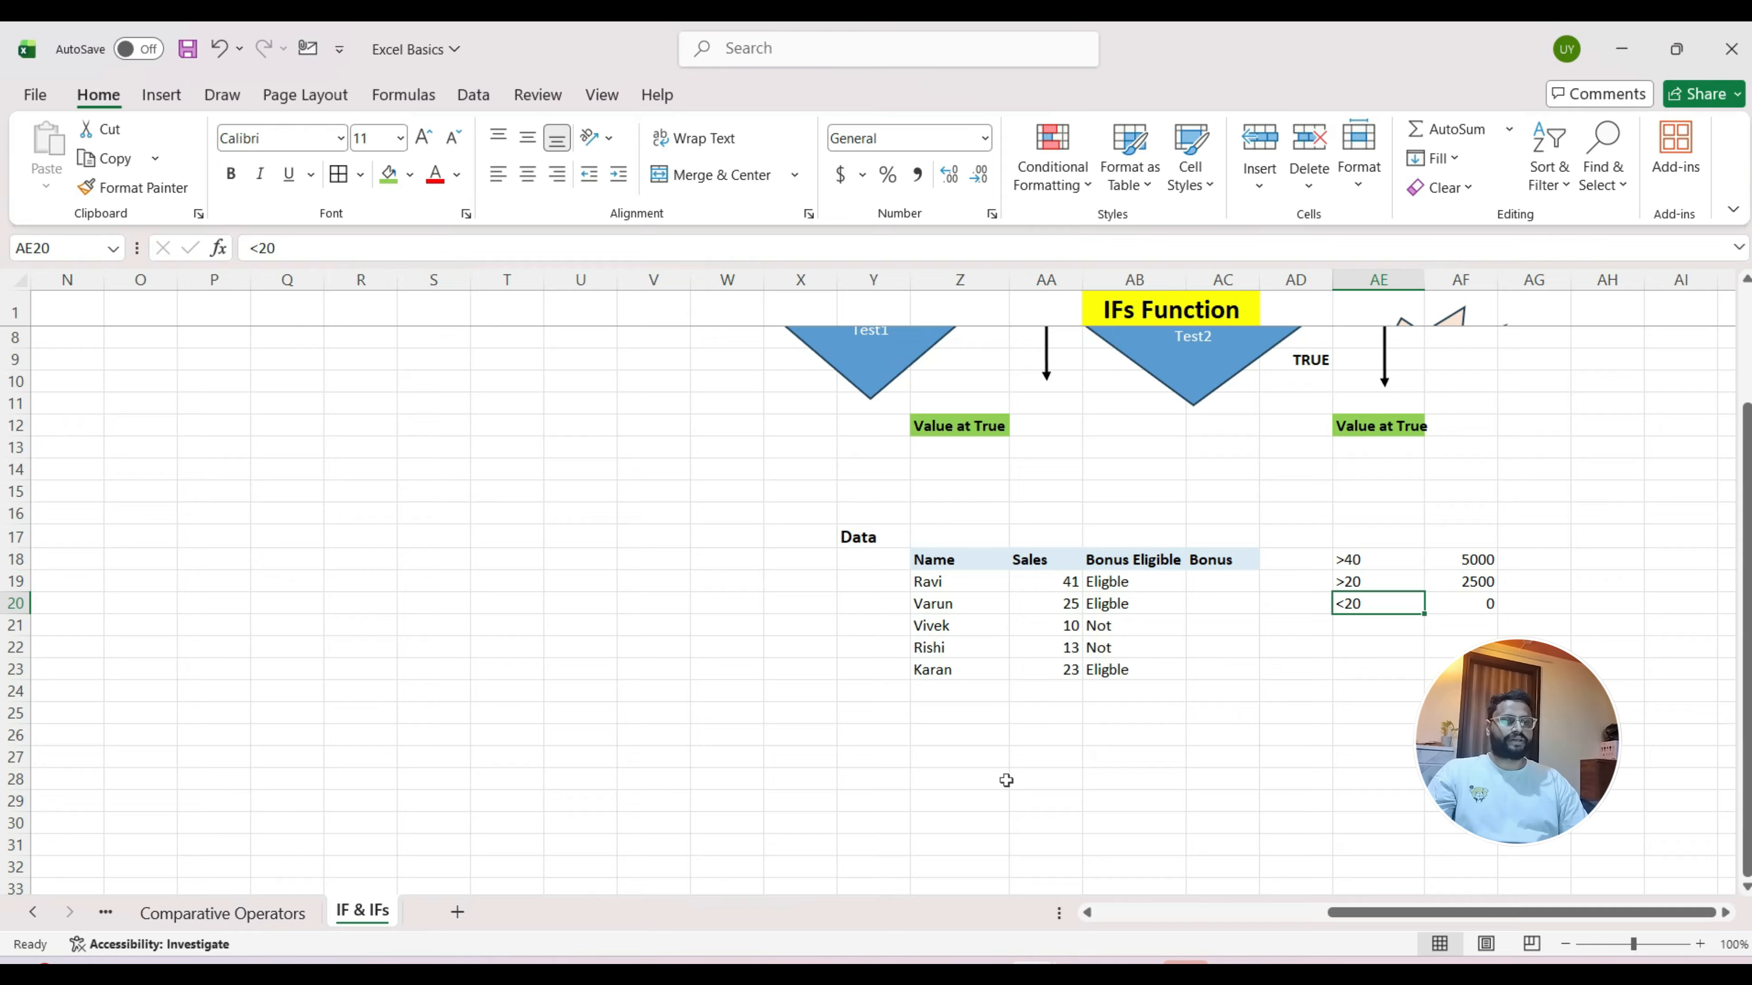
pyautogui.press('Tab')
pyautogui.hotkey('shift', 'Tab')
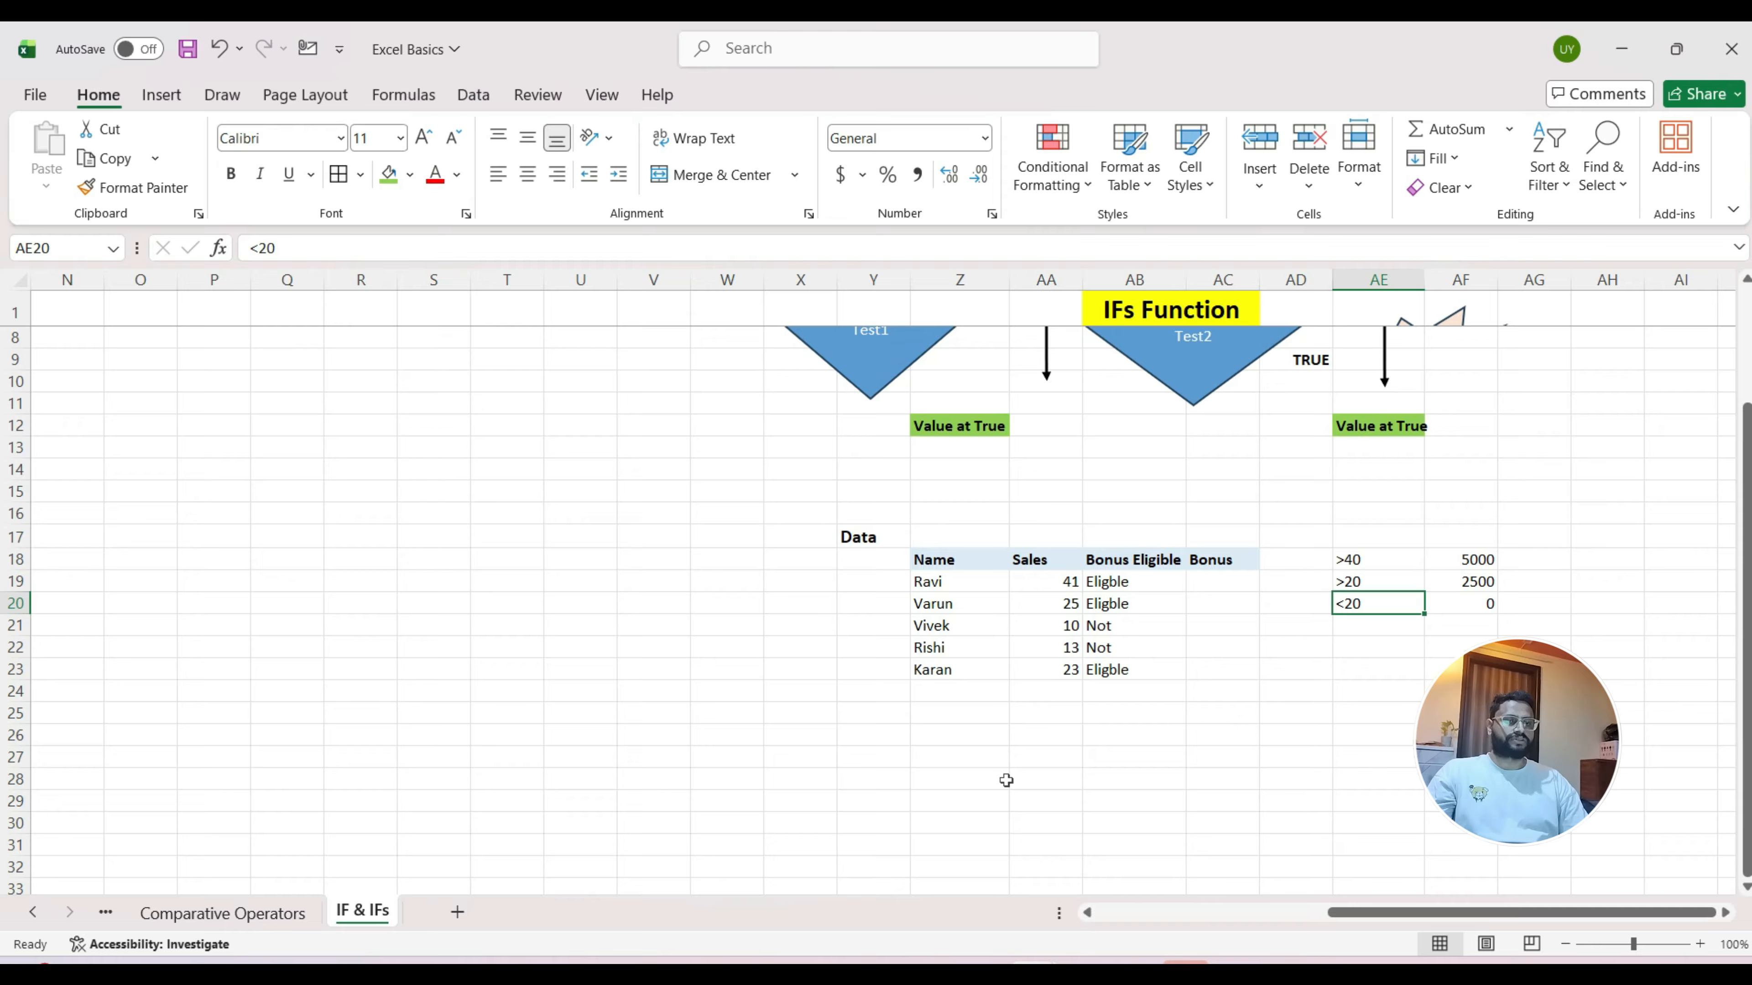
# Start an IFS formula in AC19 under Bonus with the first test AA19>40 returning 5000.
pyautogui.press('Left')
pyautogui.press('Left')
pyautogui.press('Up')
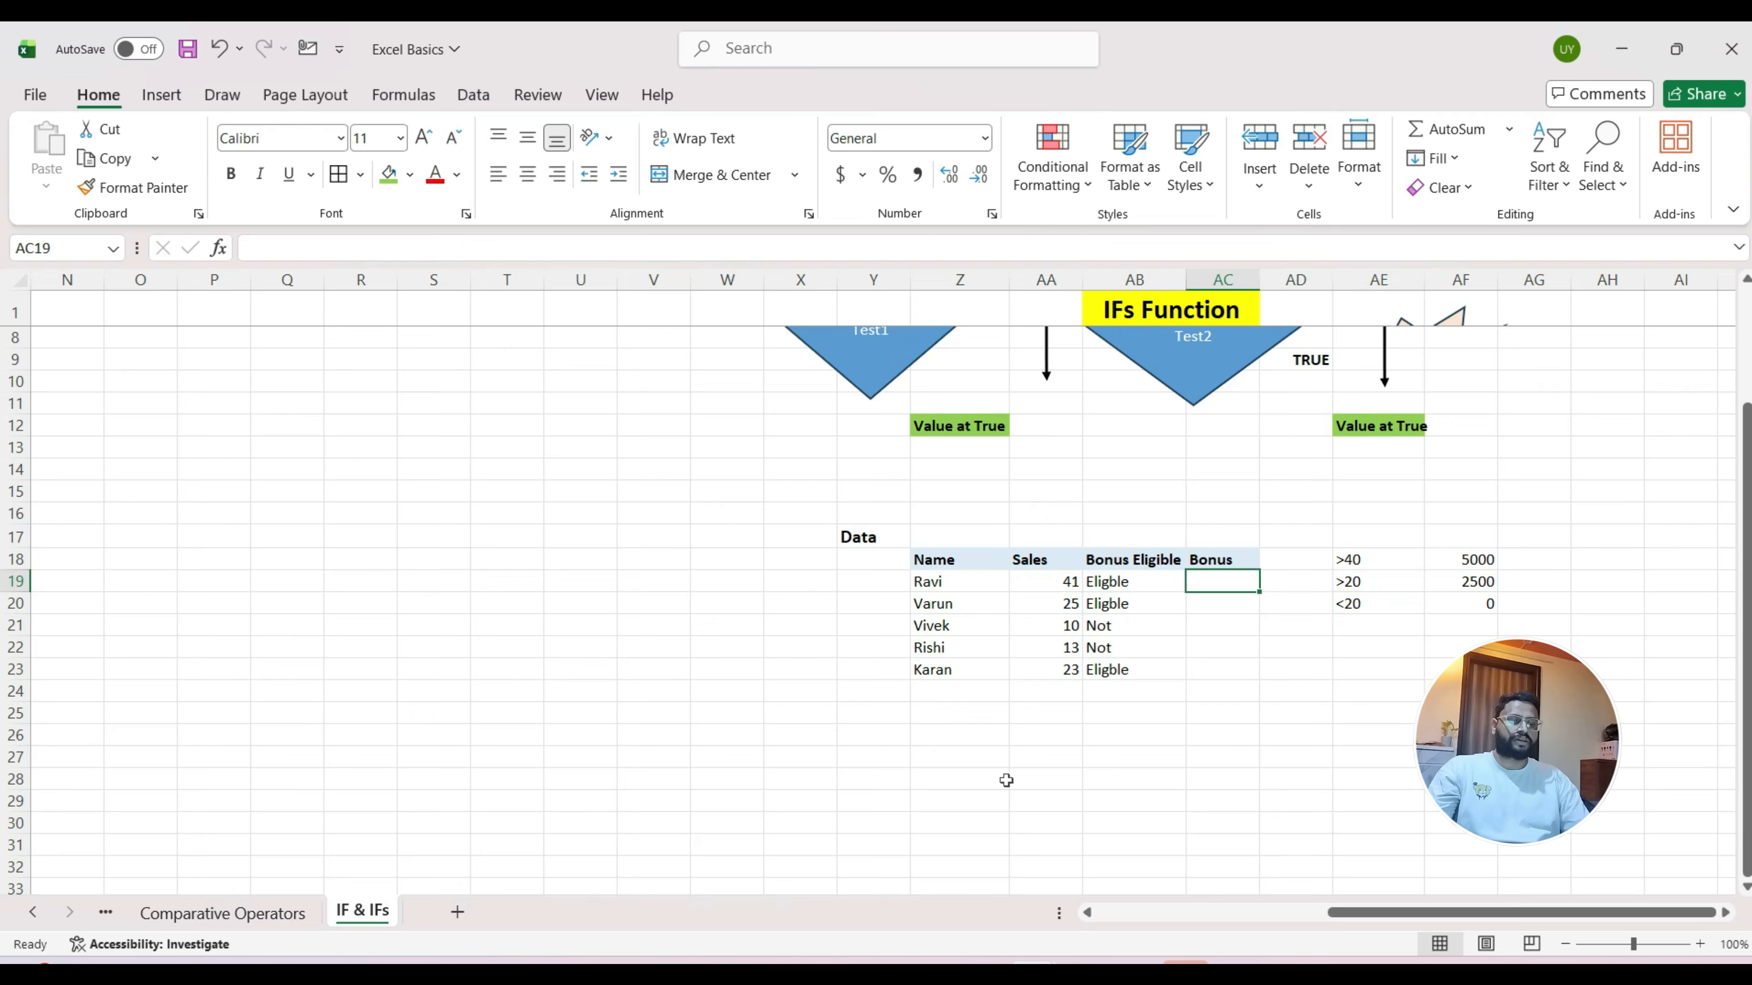
pyautogui.write('=i')
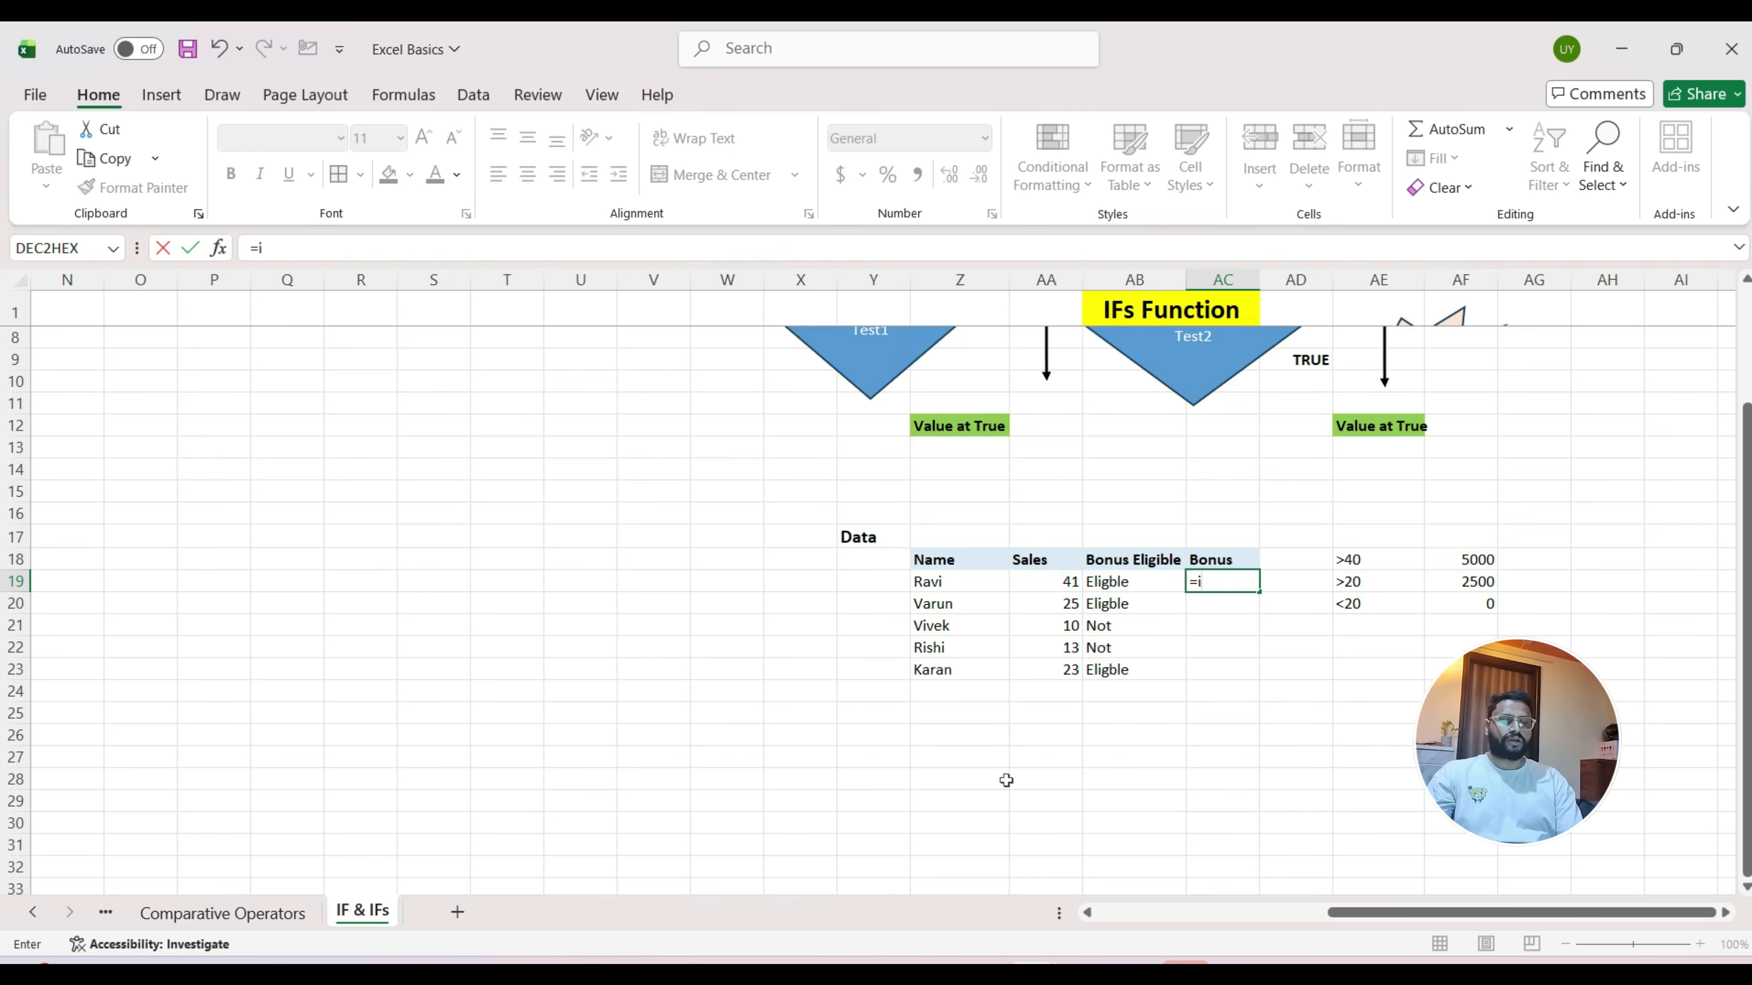
pyautogui.write('fs')
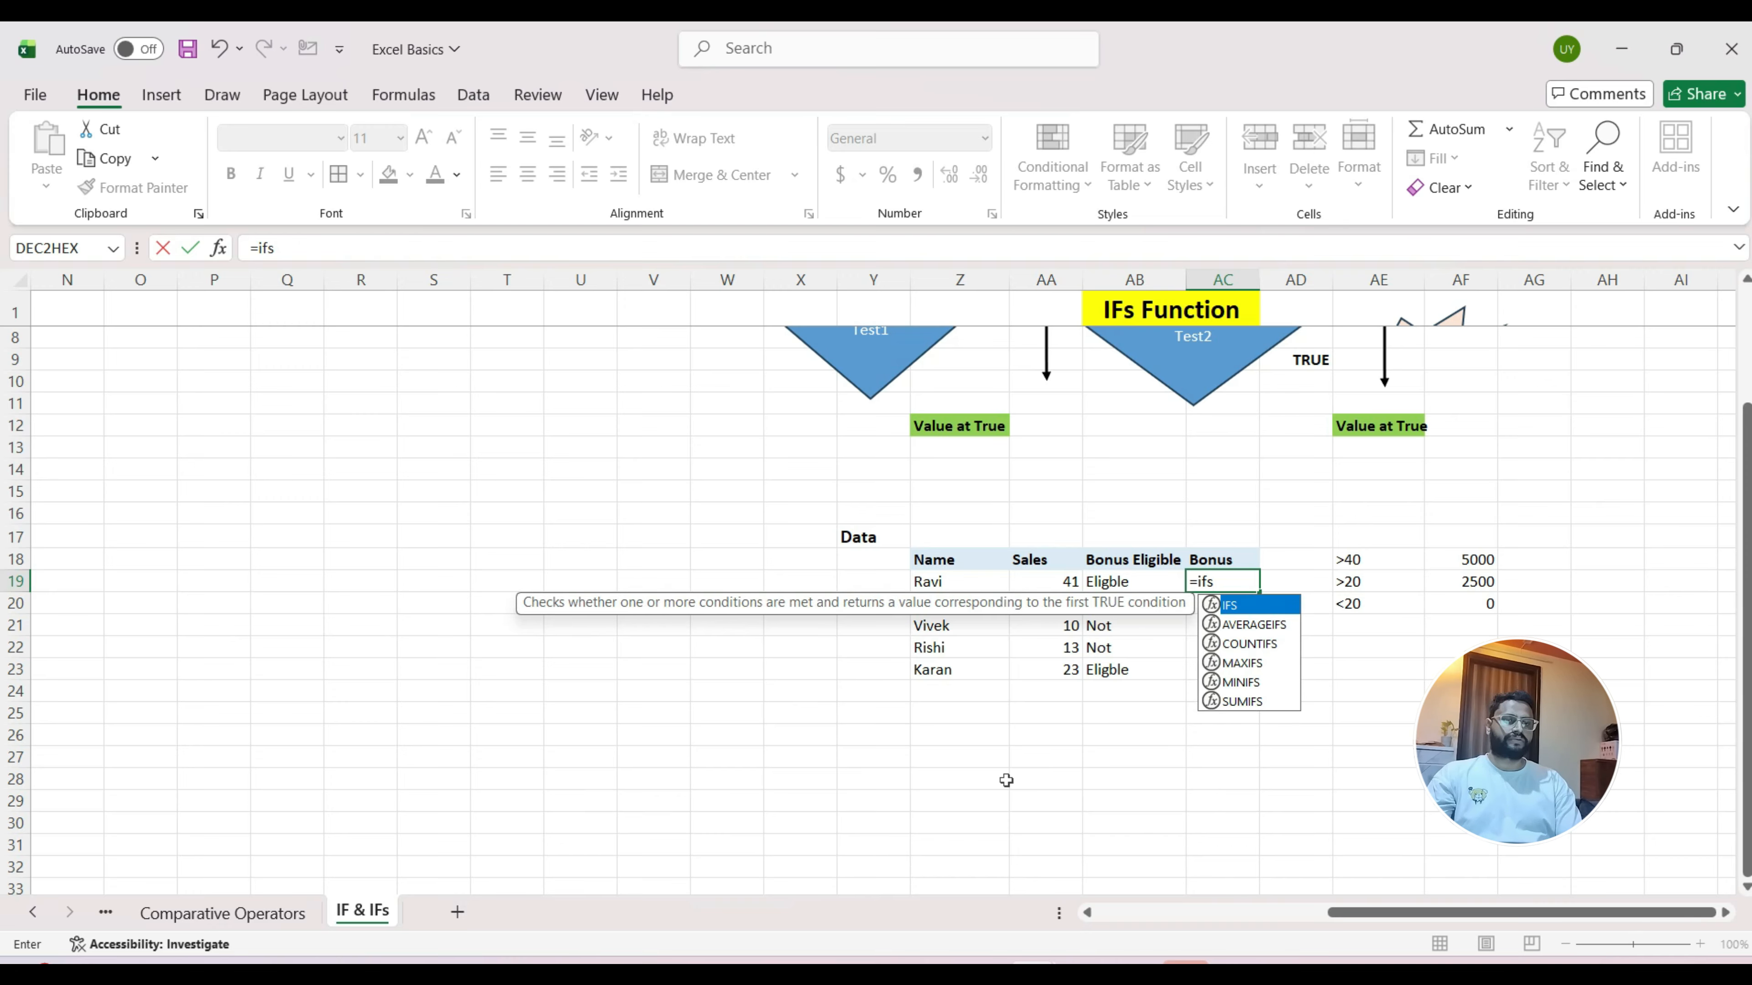
pyautogui.press('Tab')
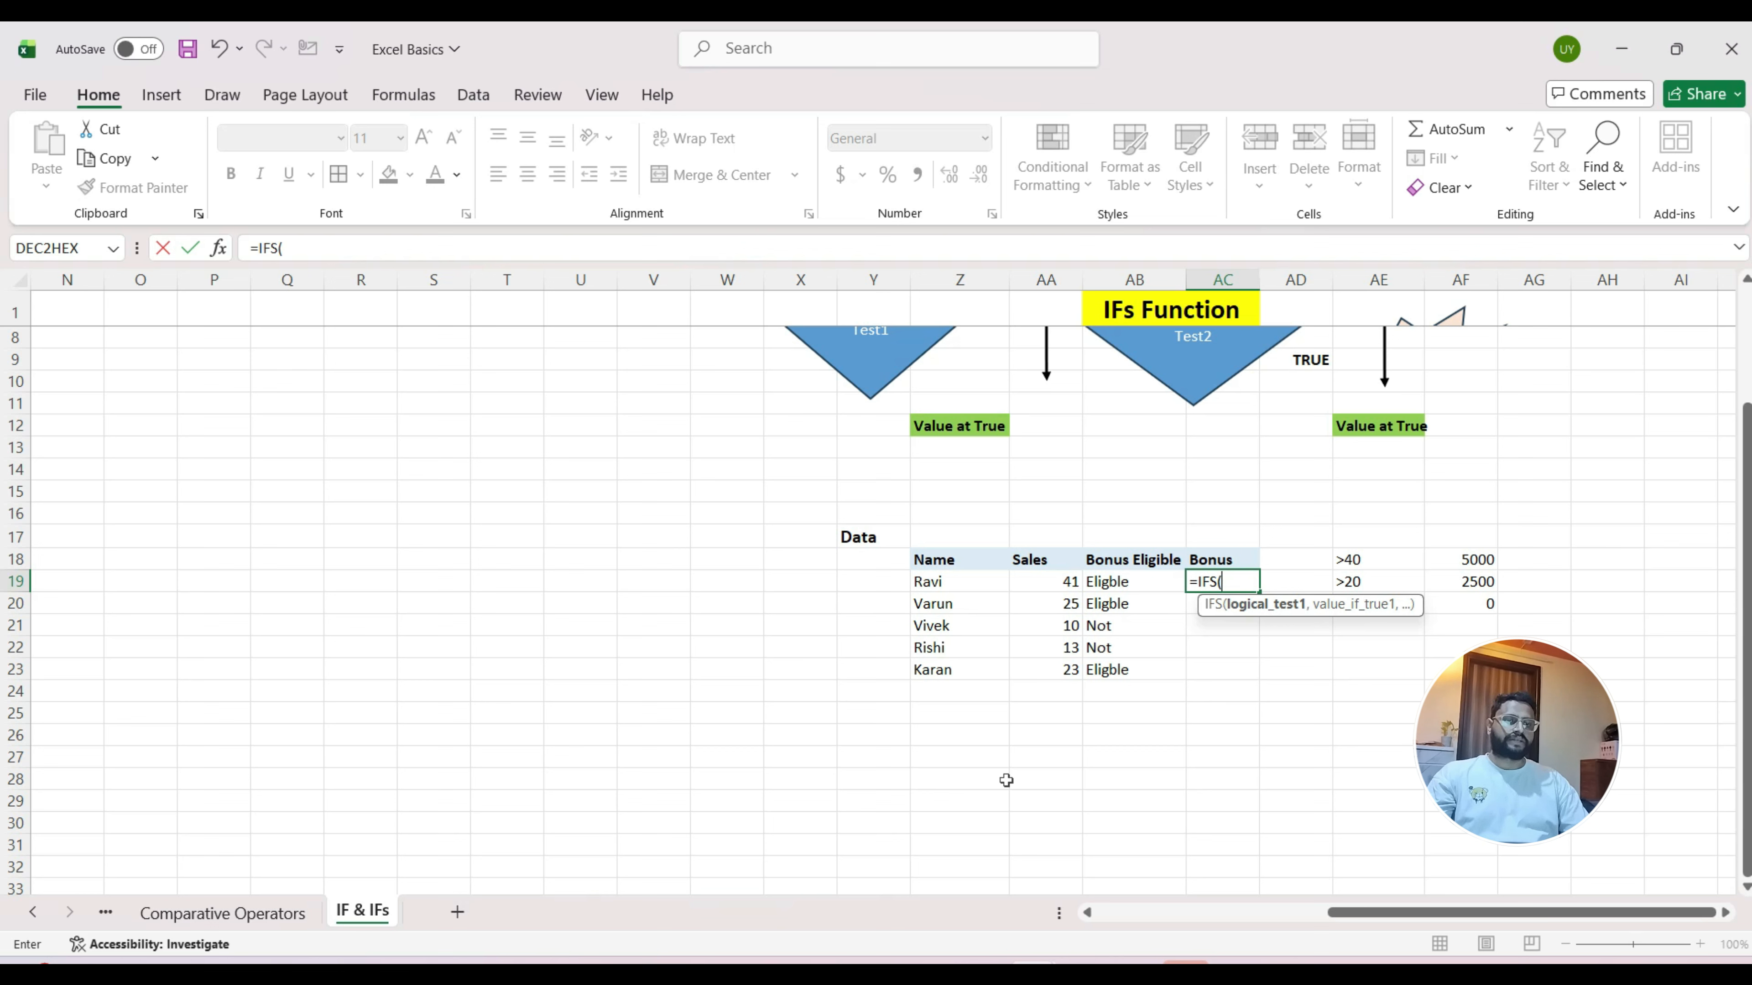
pyautogui.click(1043, 585)
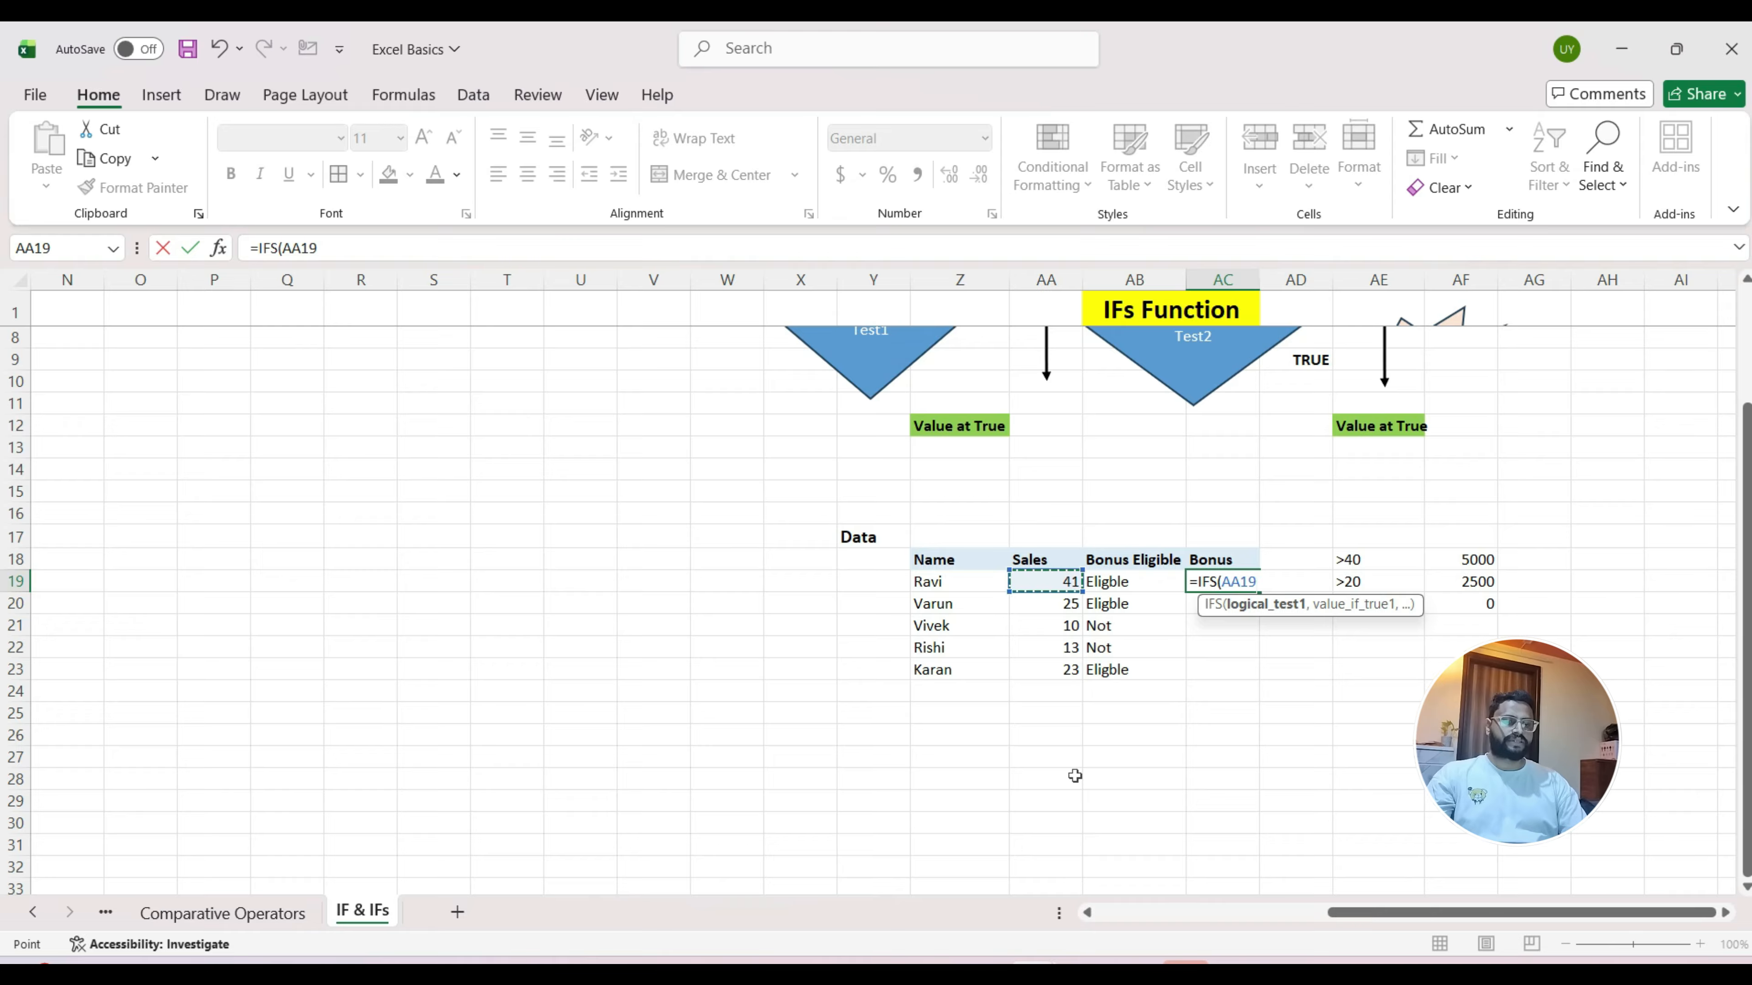
pyautogui.write('>')
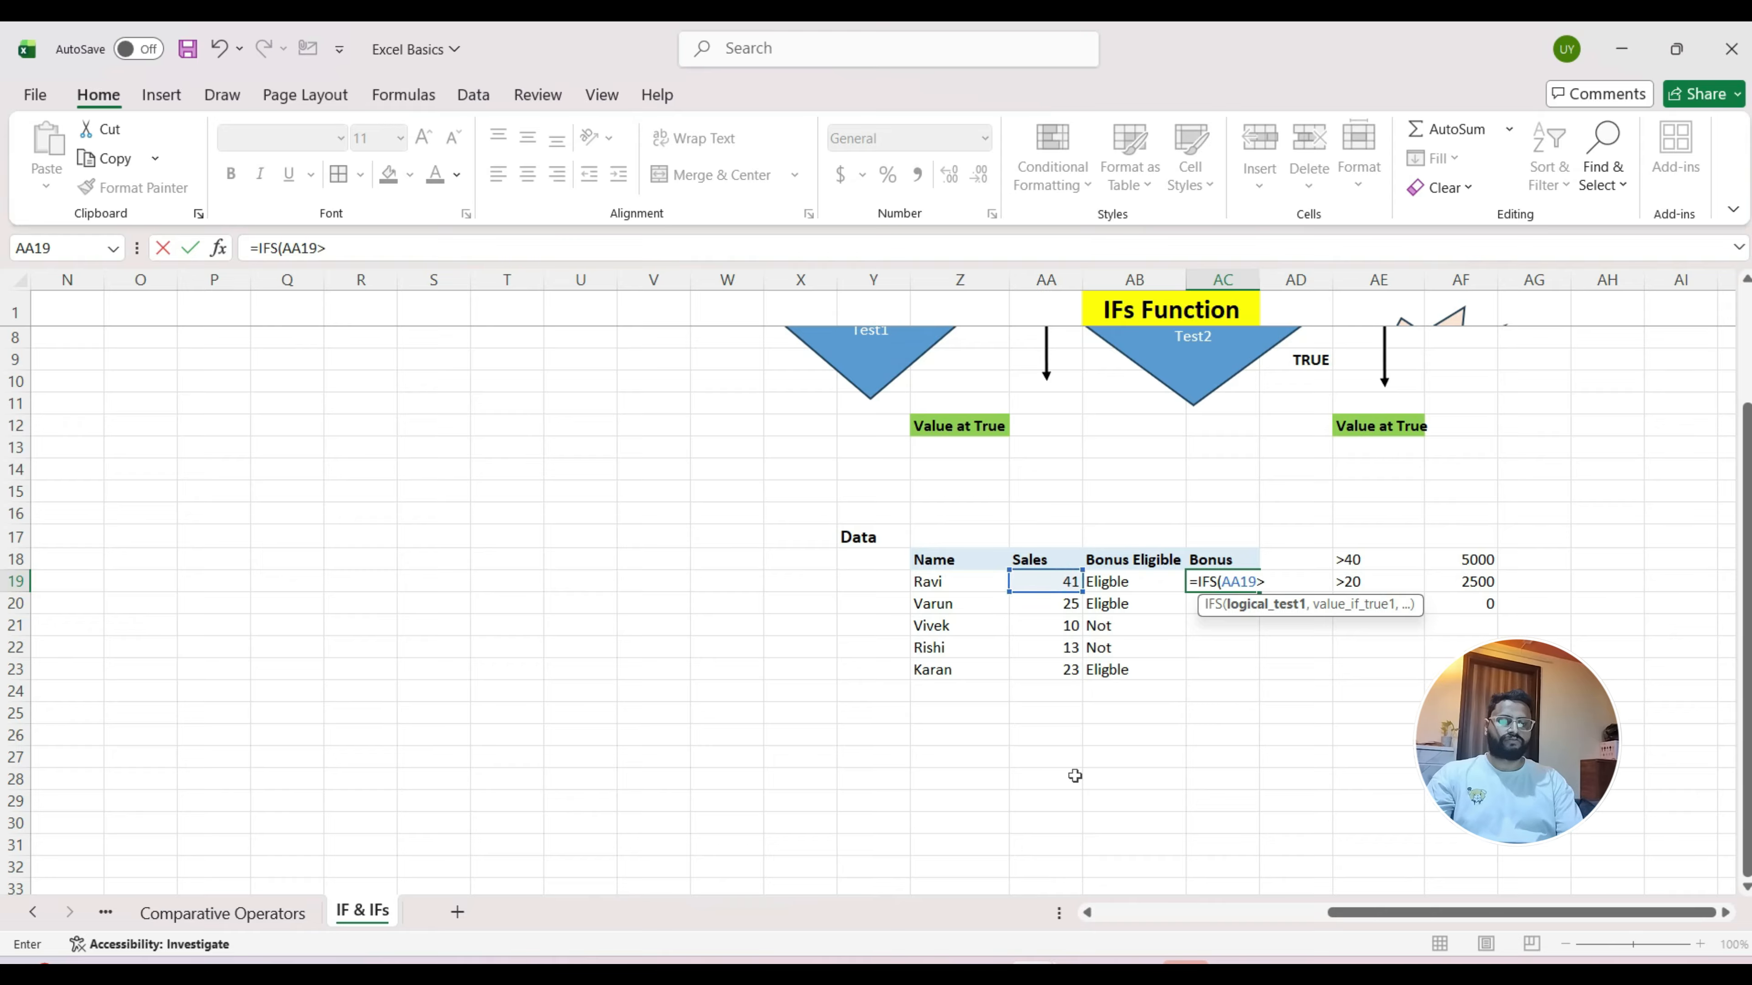
pyautogui.write('40')
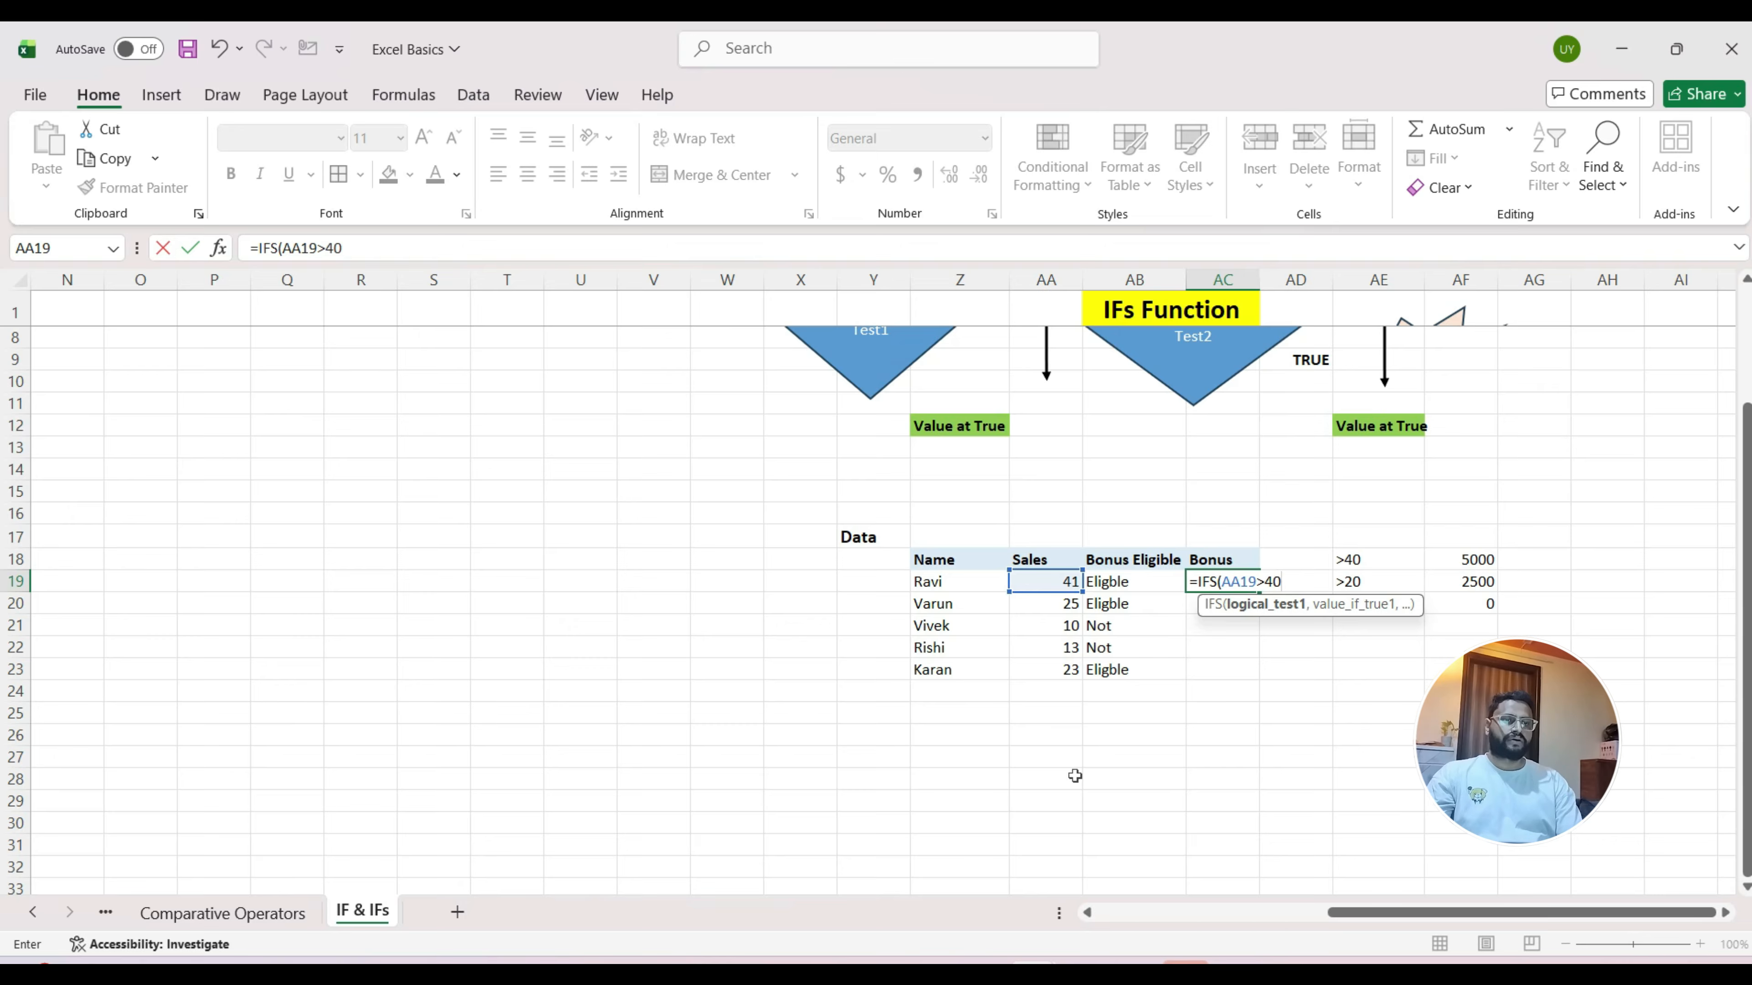
pyautogui.write(',')
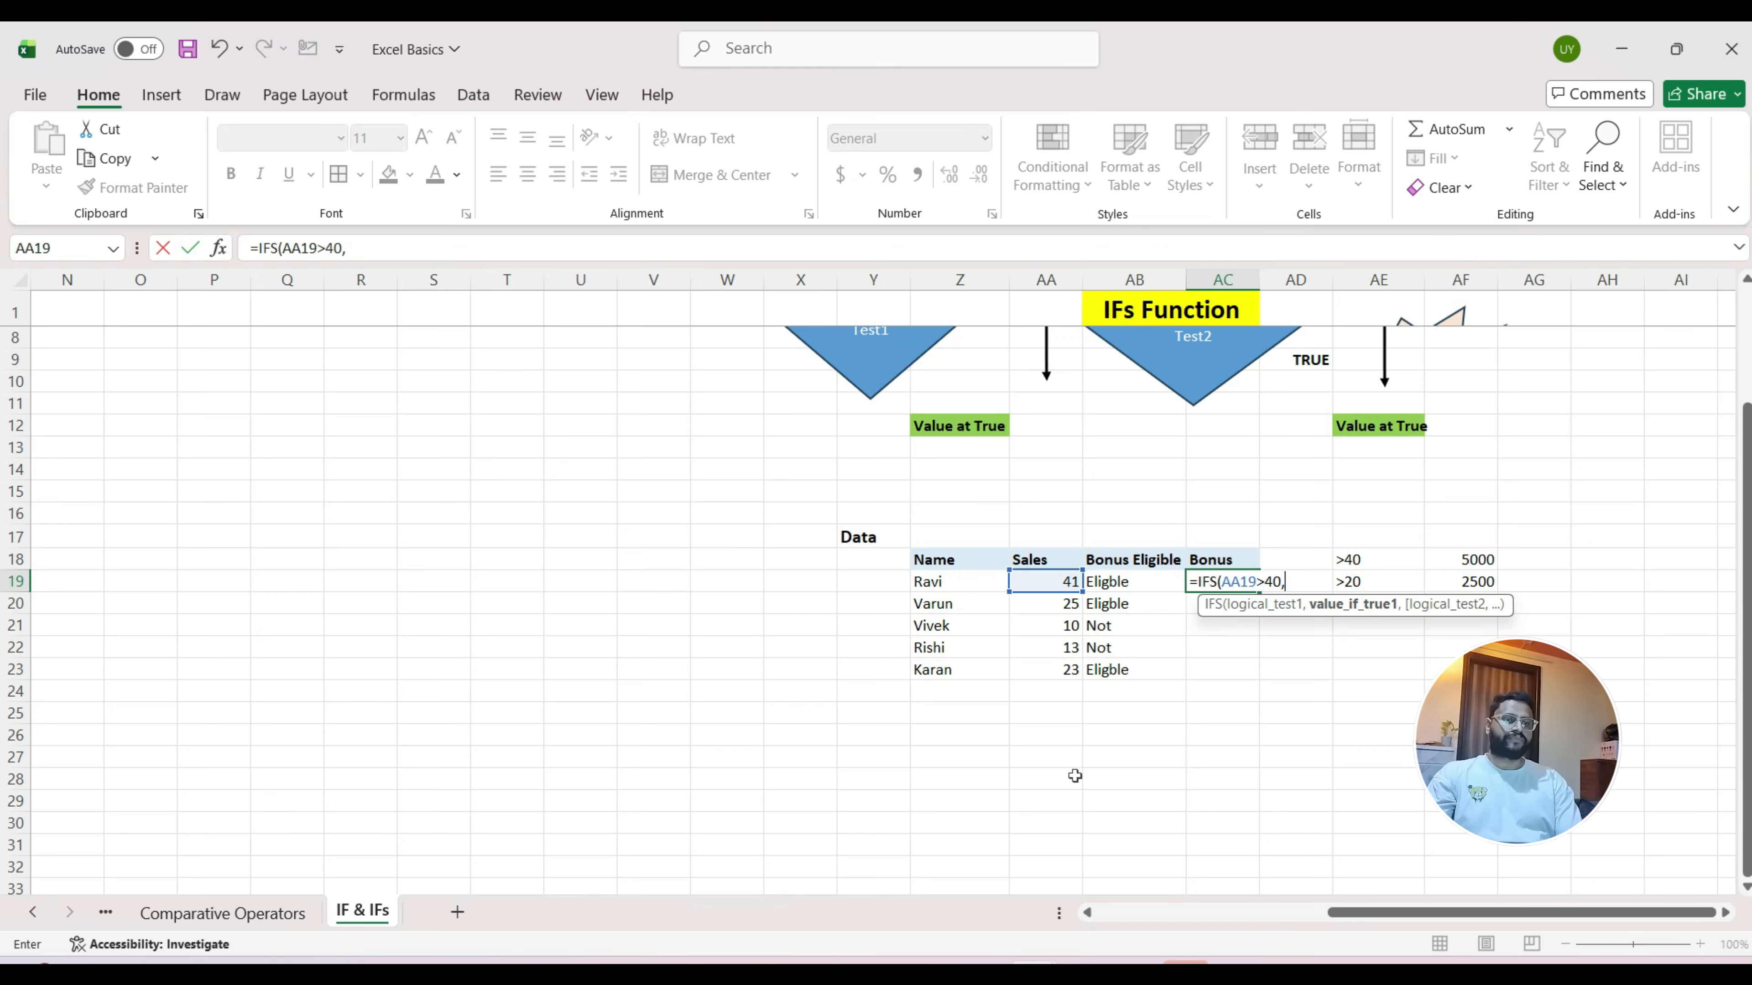
pyautogui.write('5000')
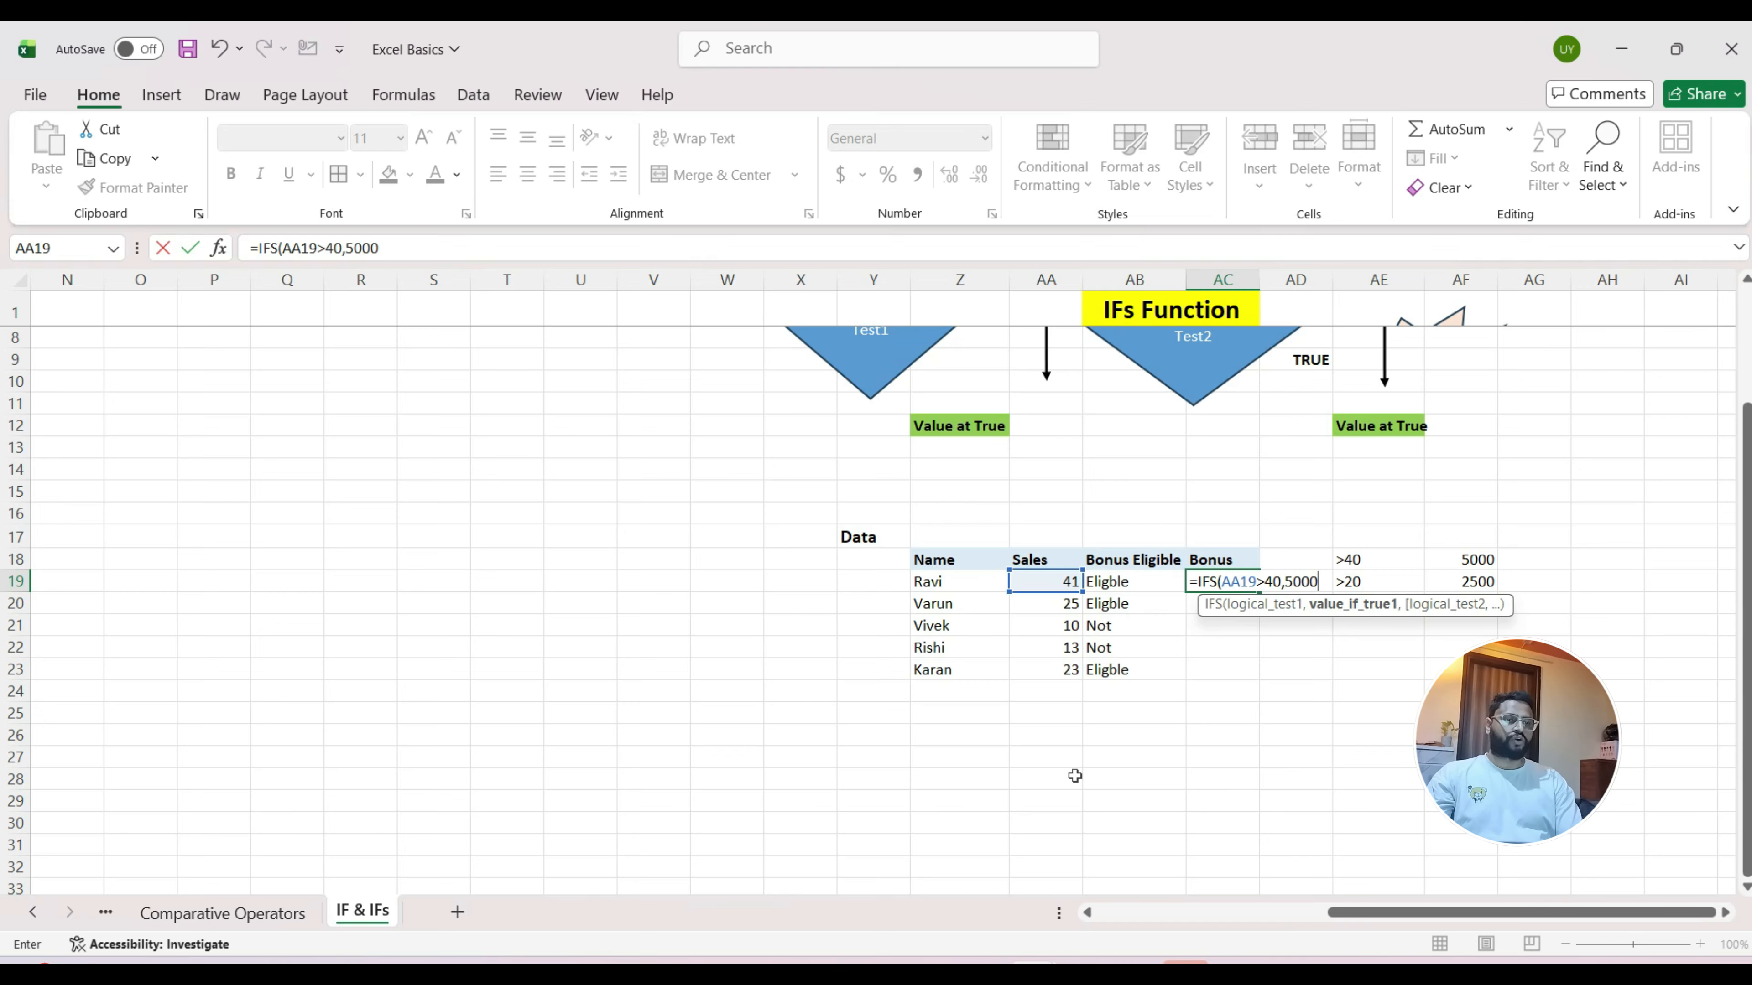
pyautogui.write(',')
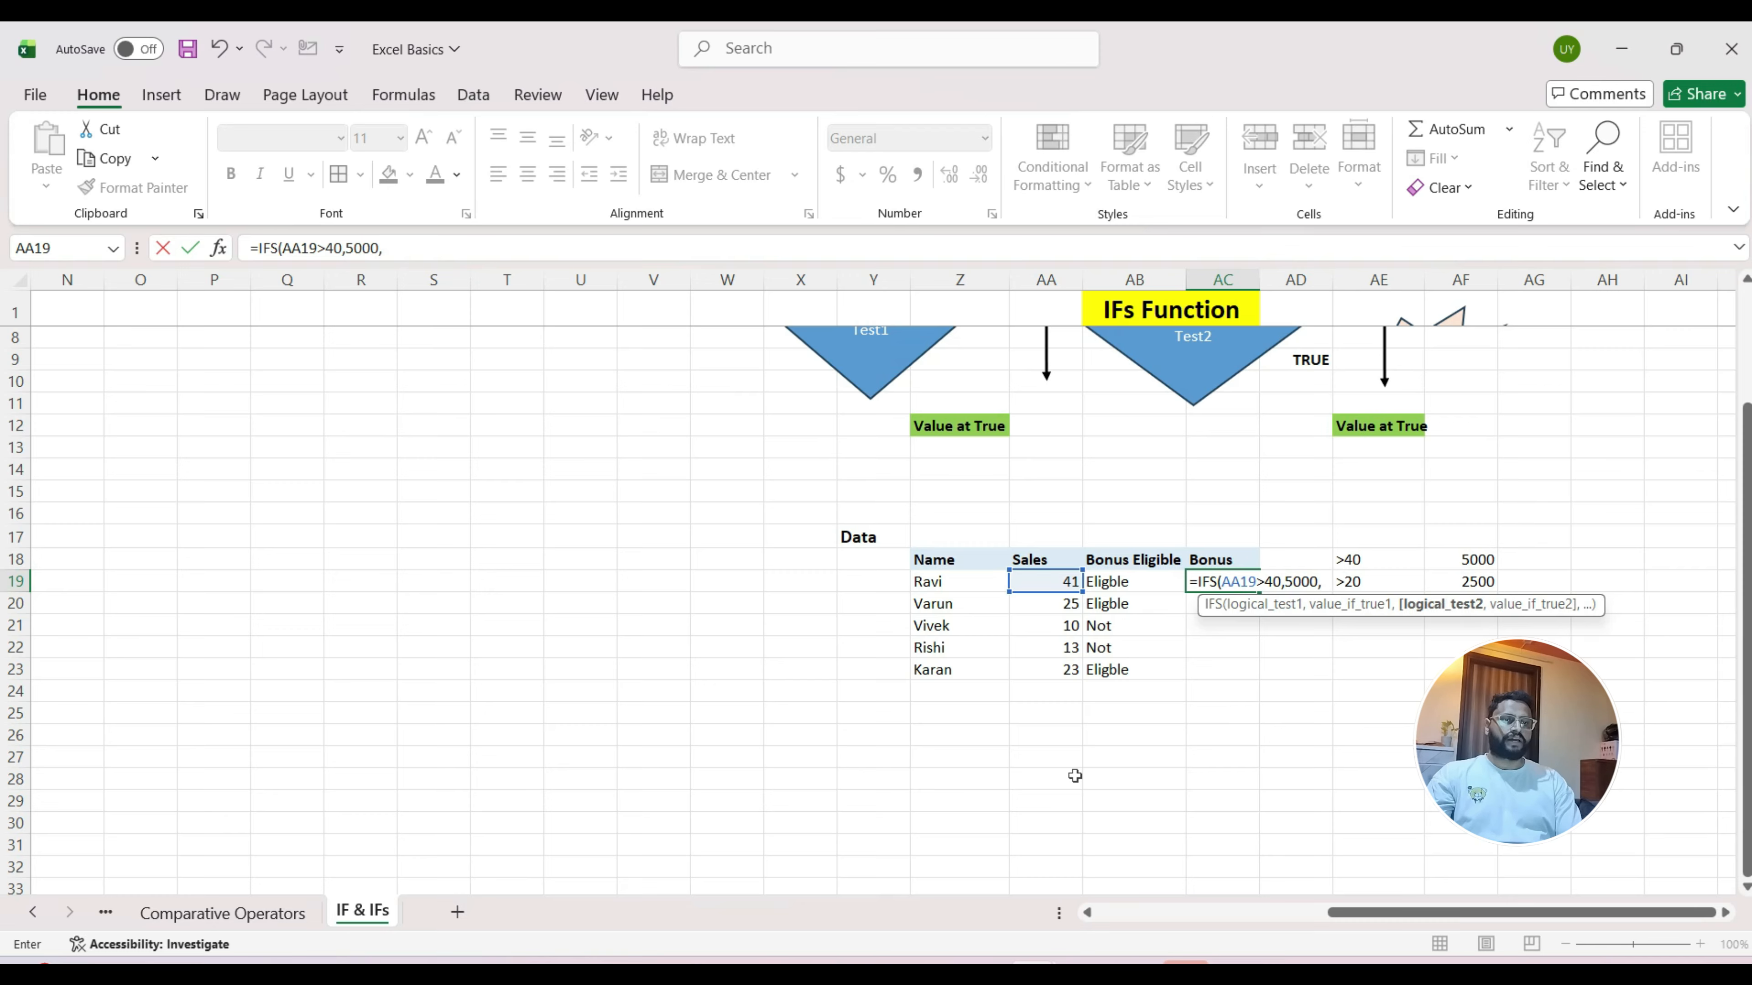
# Add the second condition AA19>20 to the AC19 IFS formula, returning 2500 when it is true.
pyautogui.click(1033, 699)
pyautogui.press('Up')
pyautogui.press('Up')
pyautogui.press('Up')
pyautogui.press('Up')
pyautogui.press('Up')
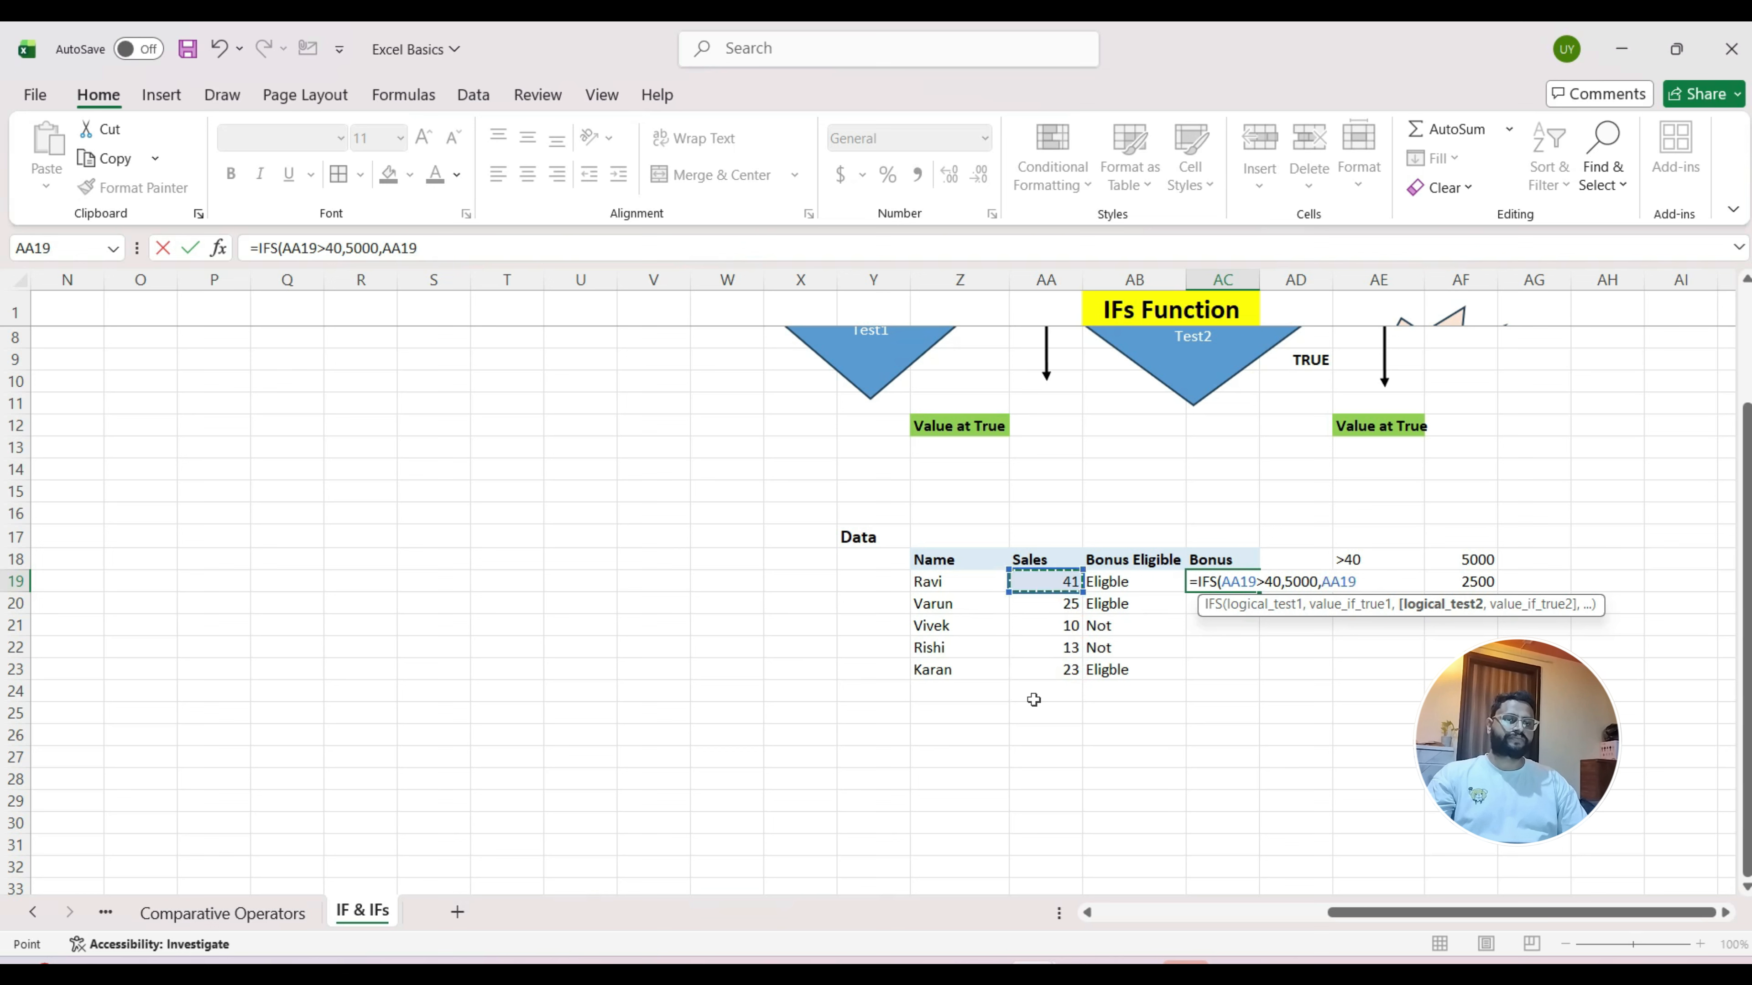
pyautogui.write('>')
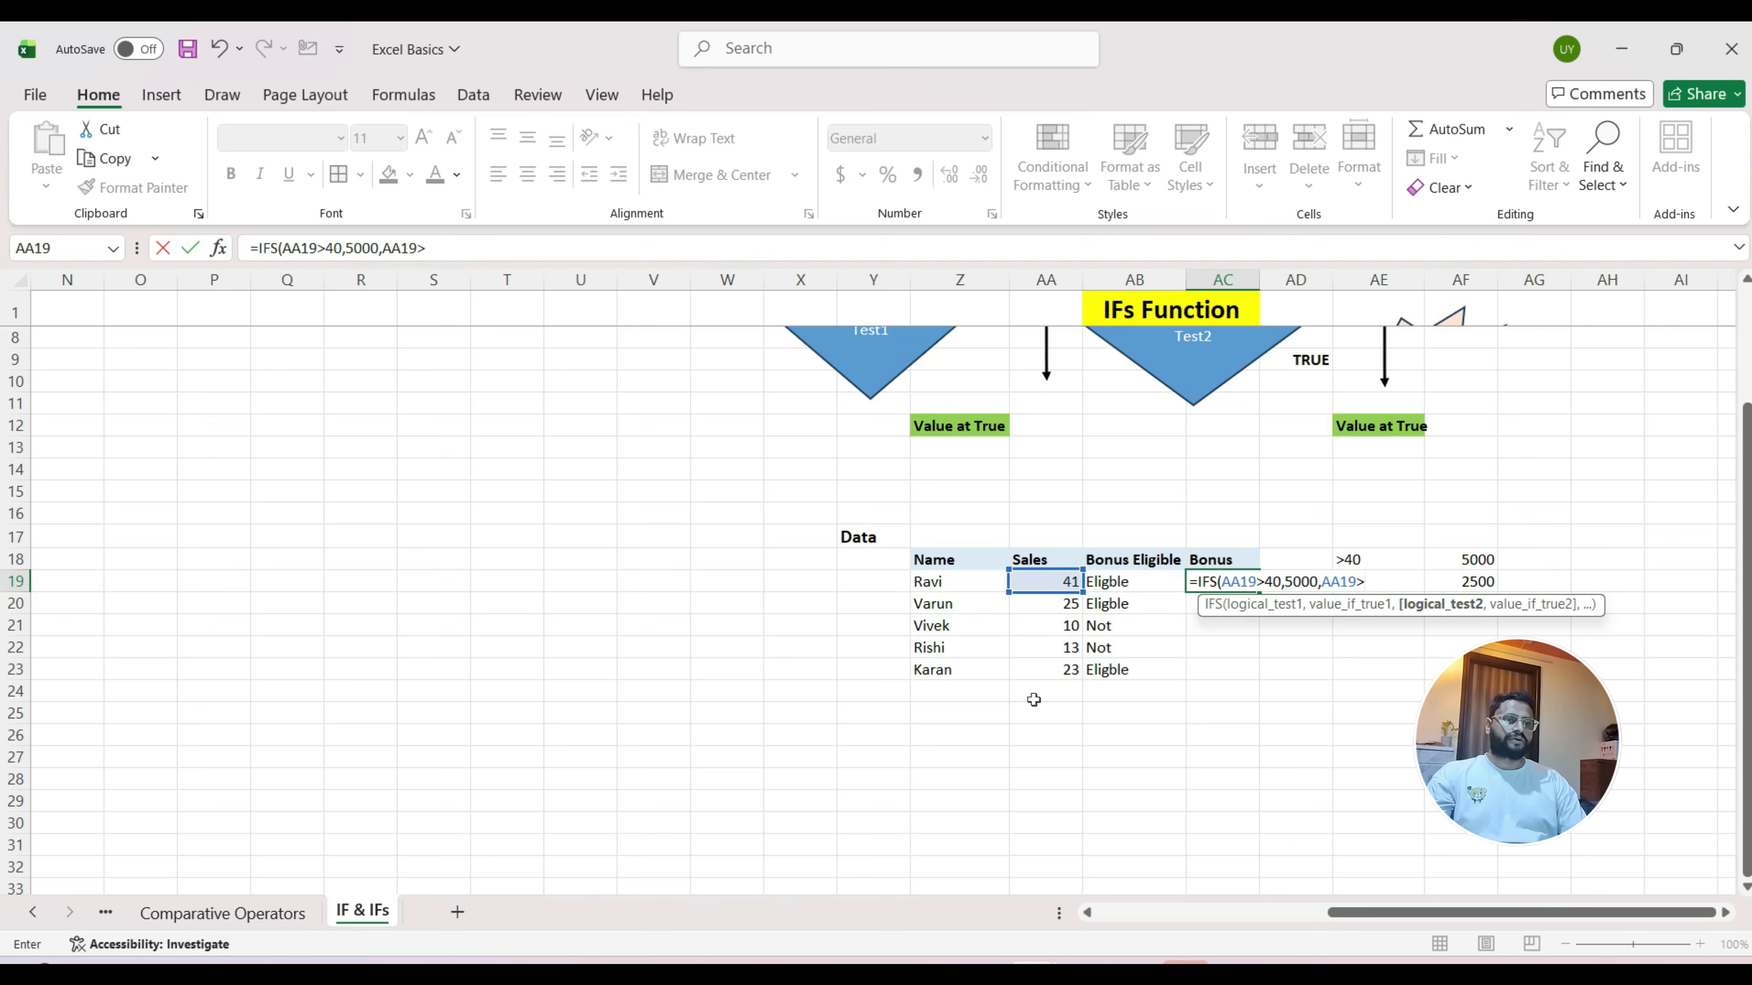
pyautogui.write('20')
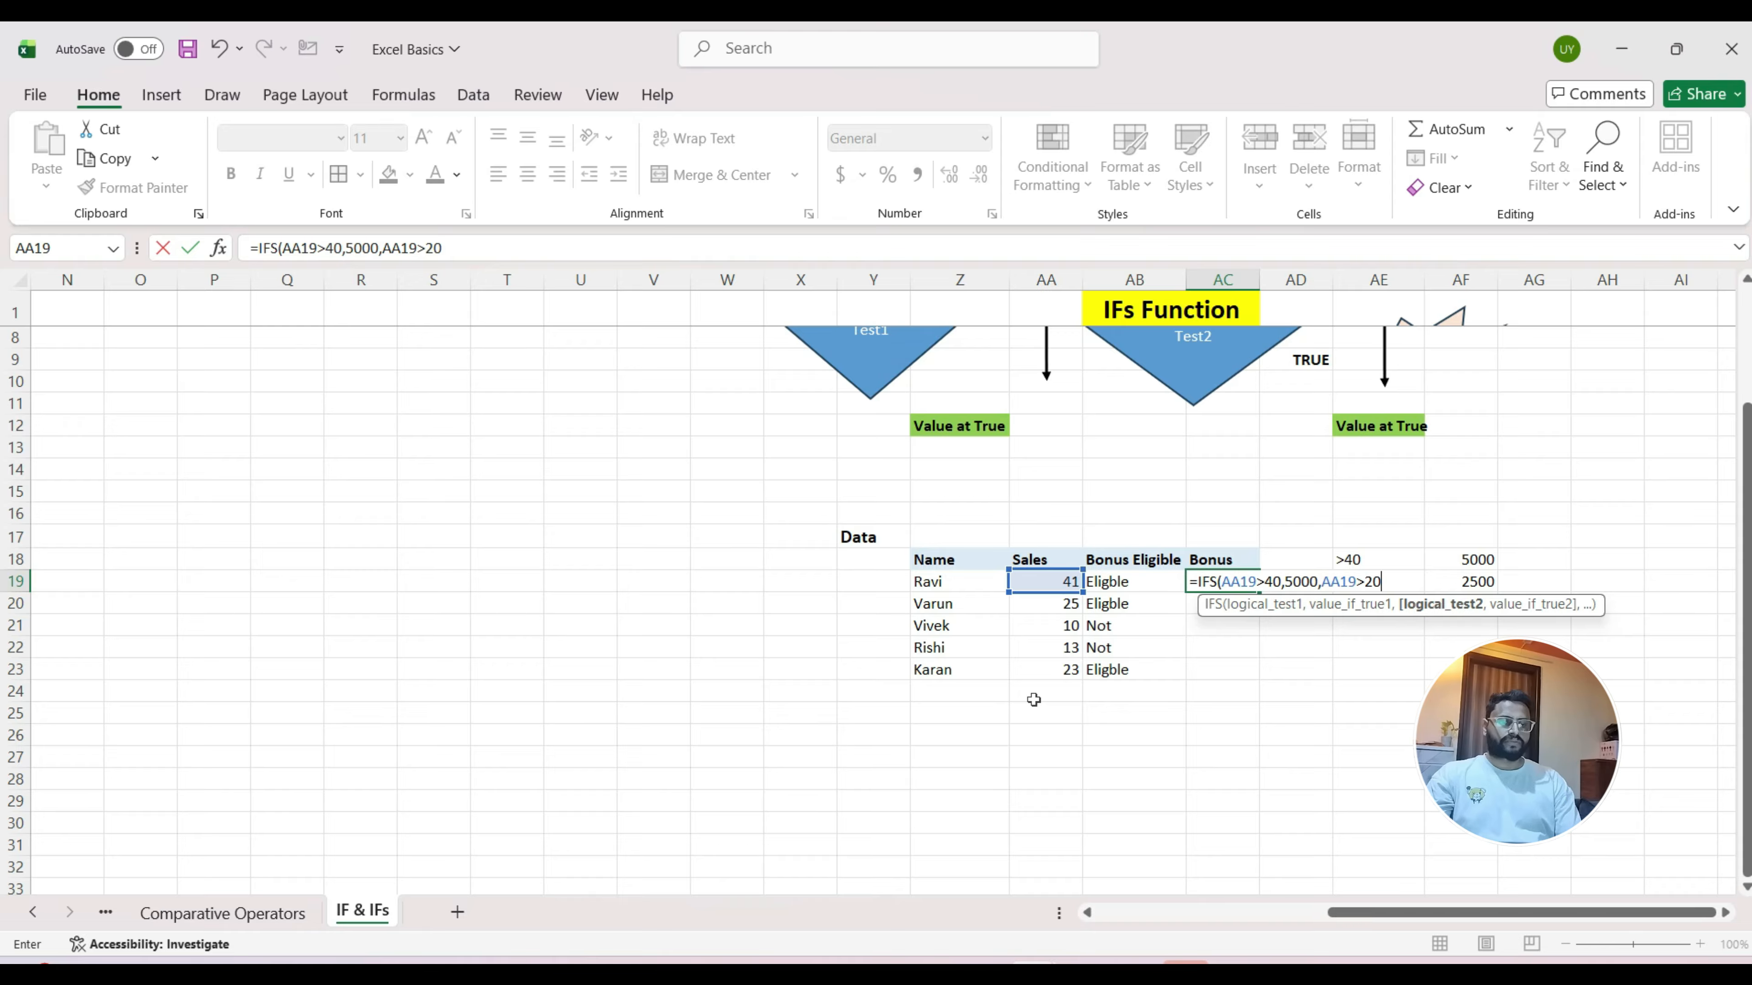
pyautogui.write(',')
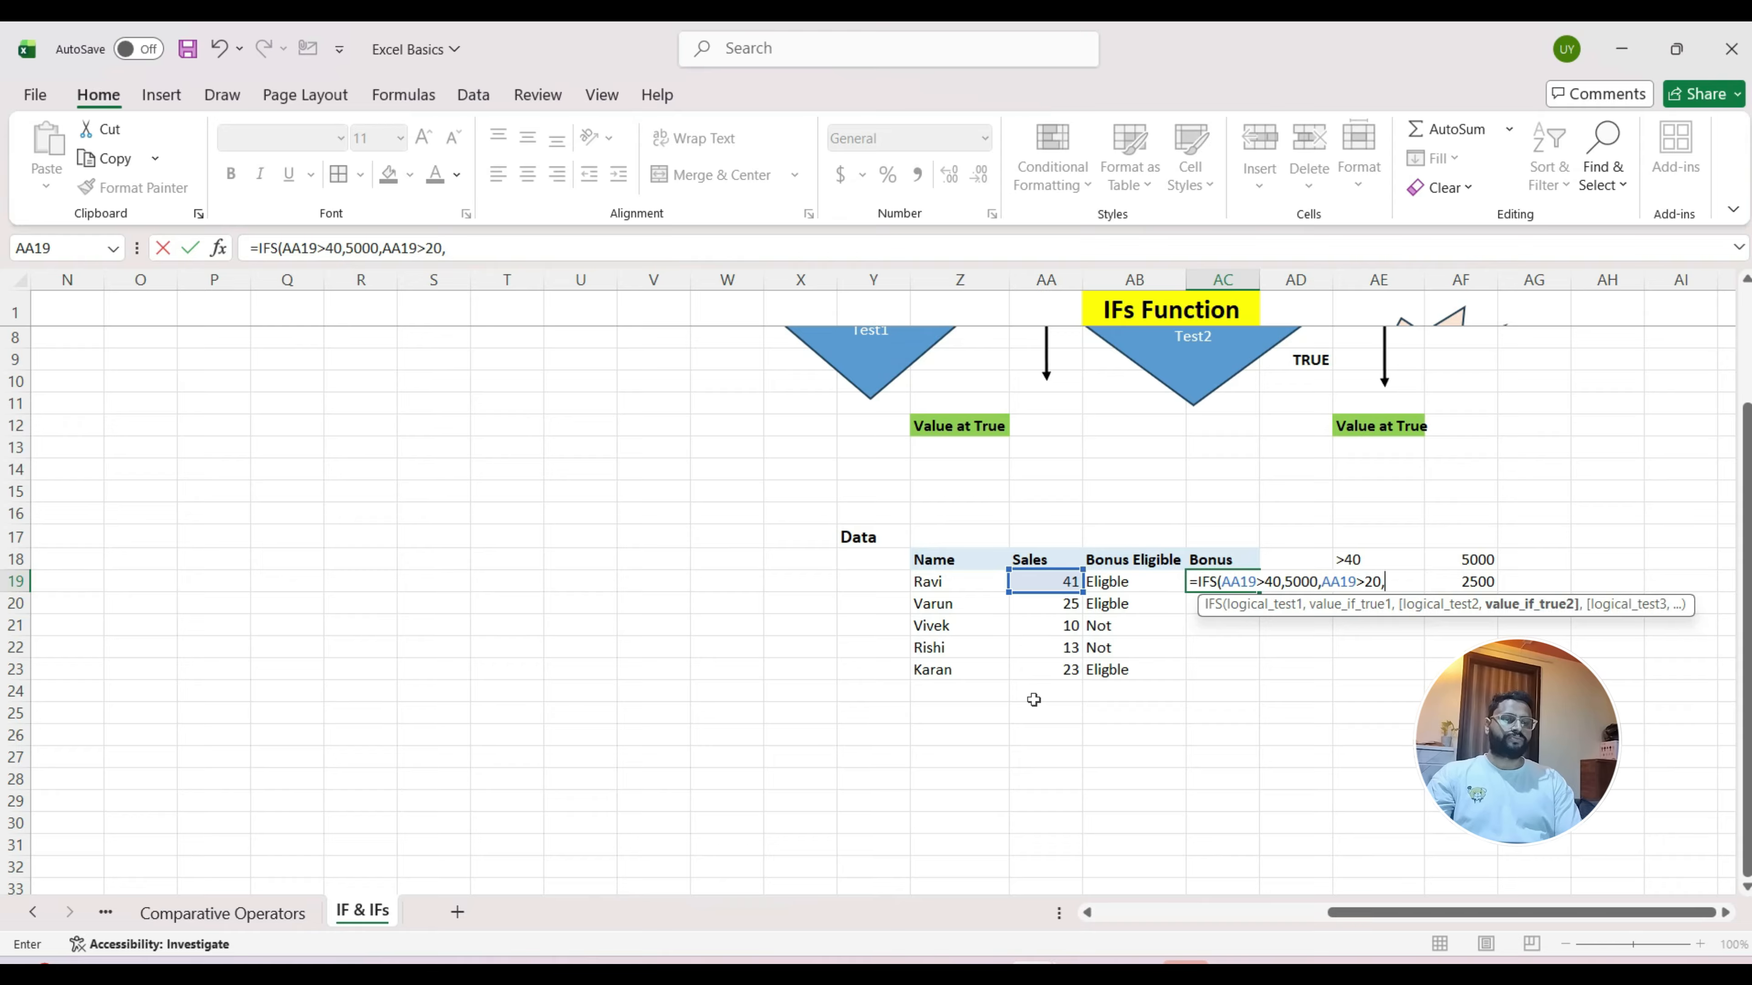
pyautogui.write('2500')
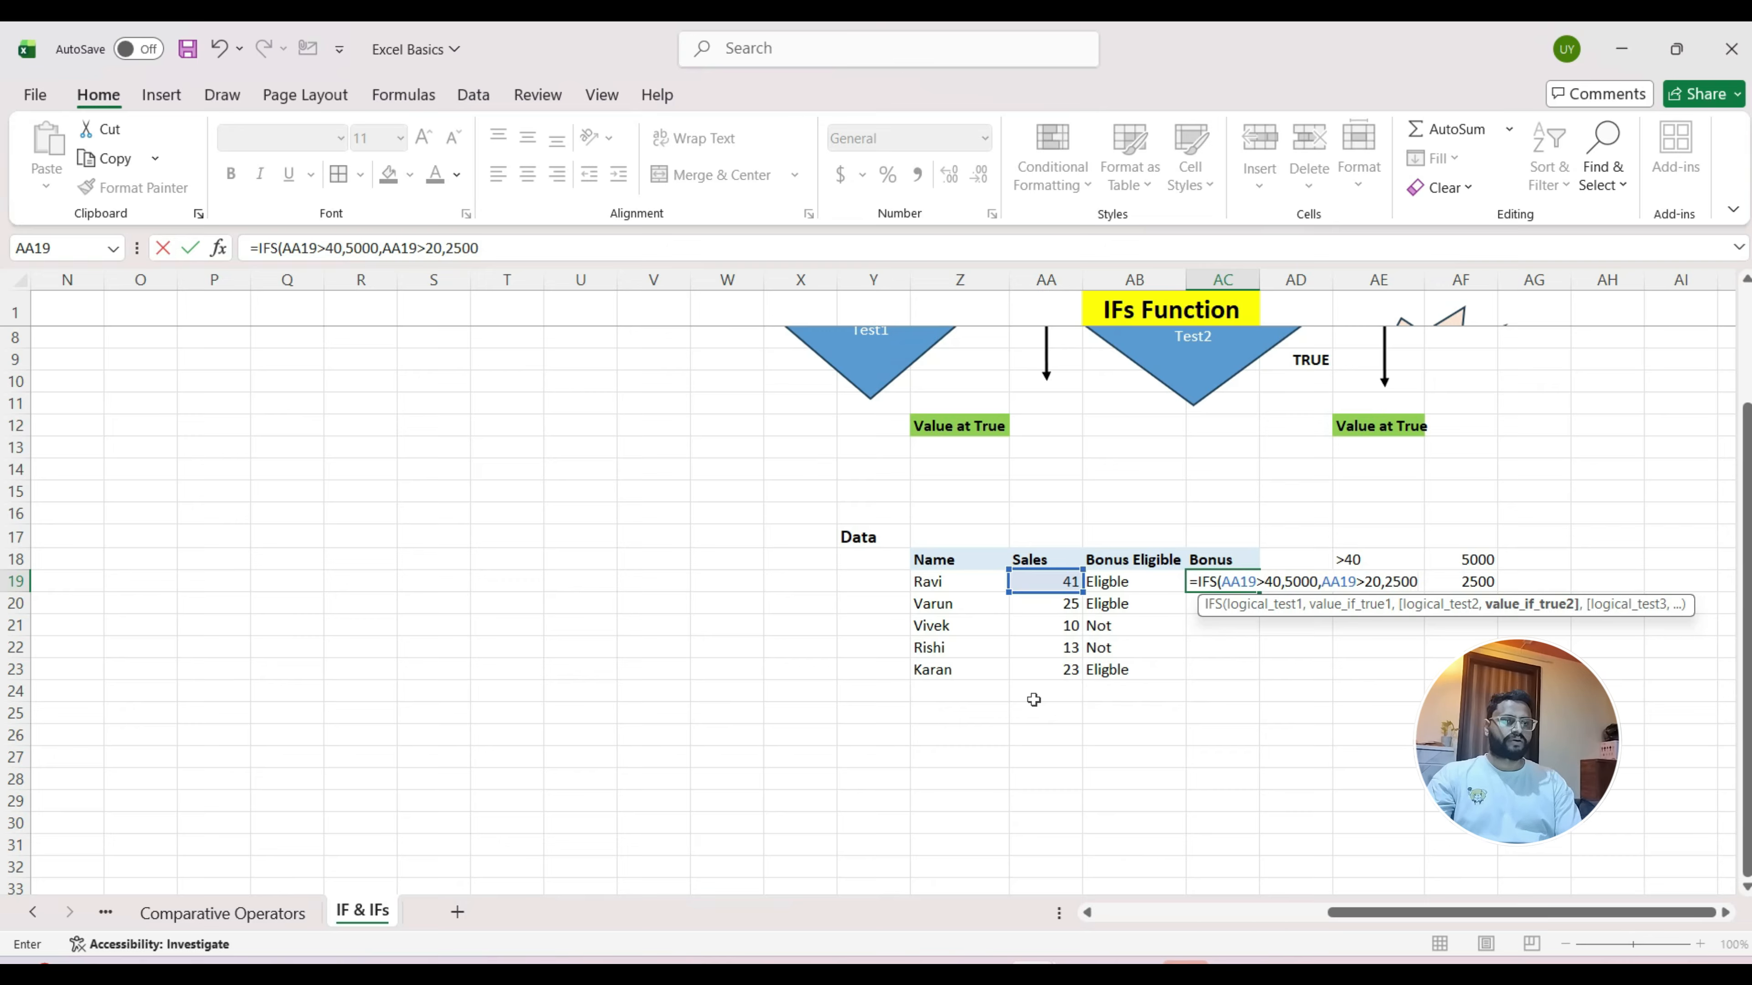
pyautogui.write(',')
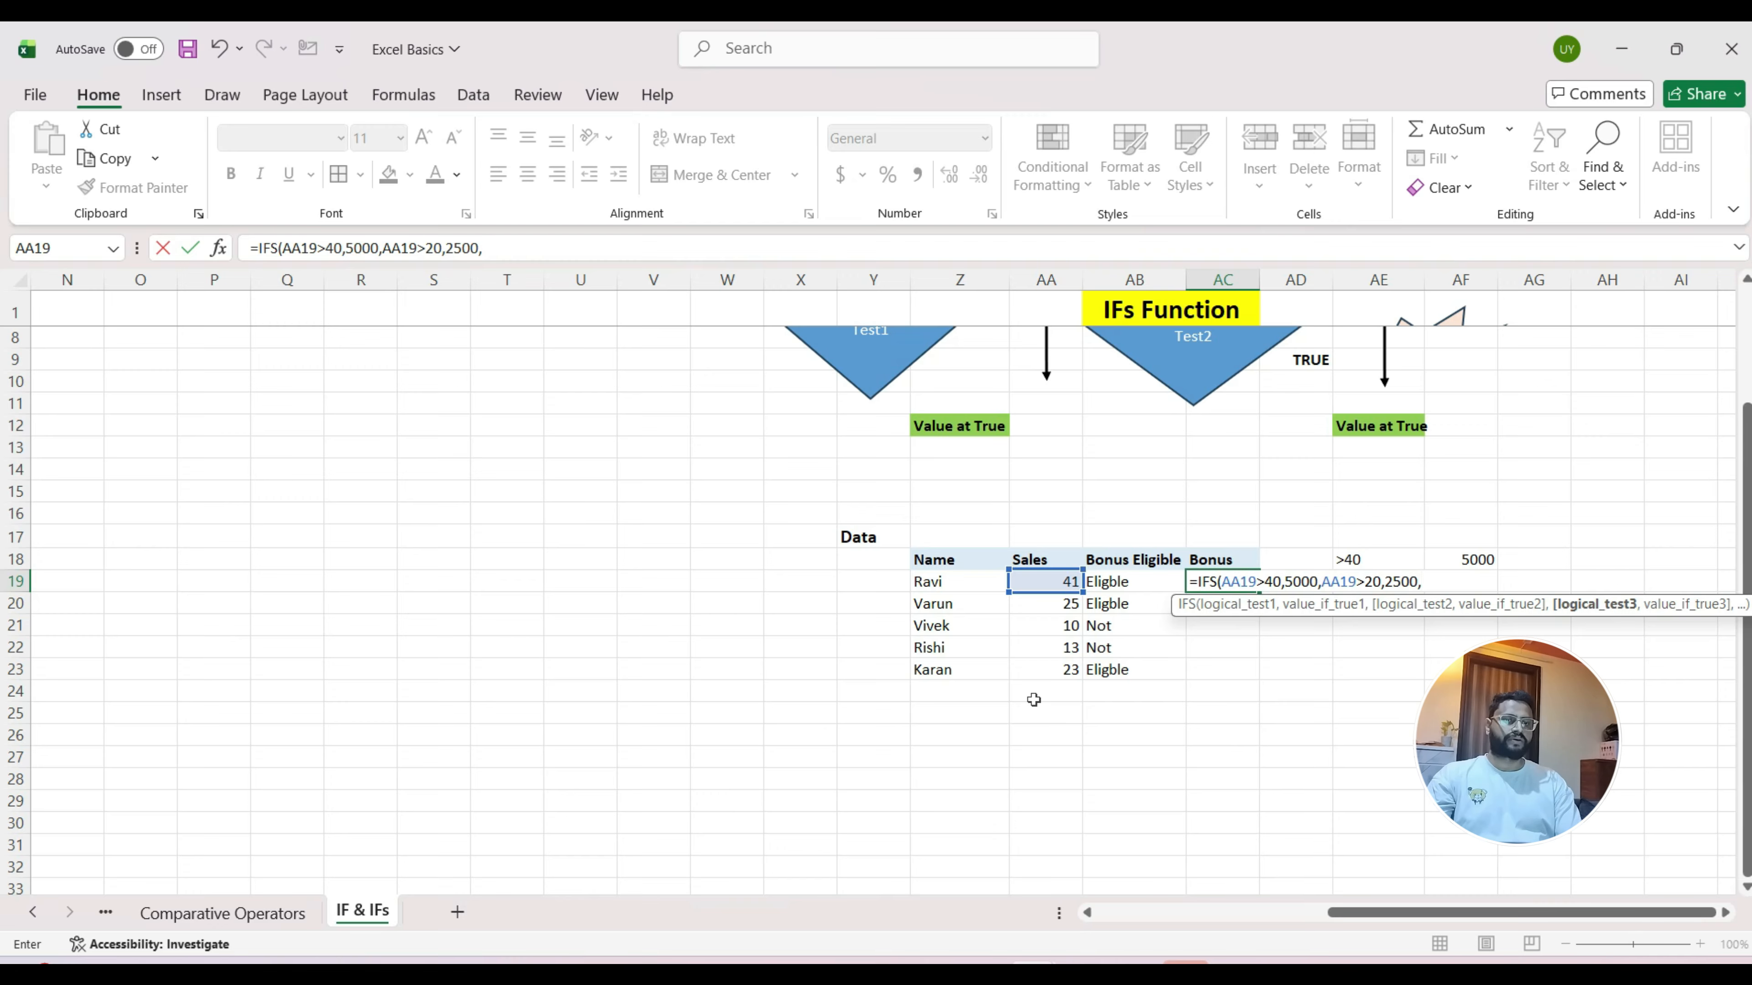
pyautogui.write('AA19')
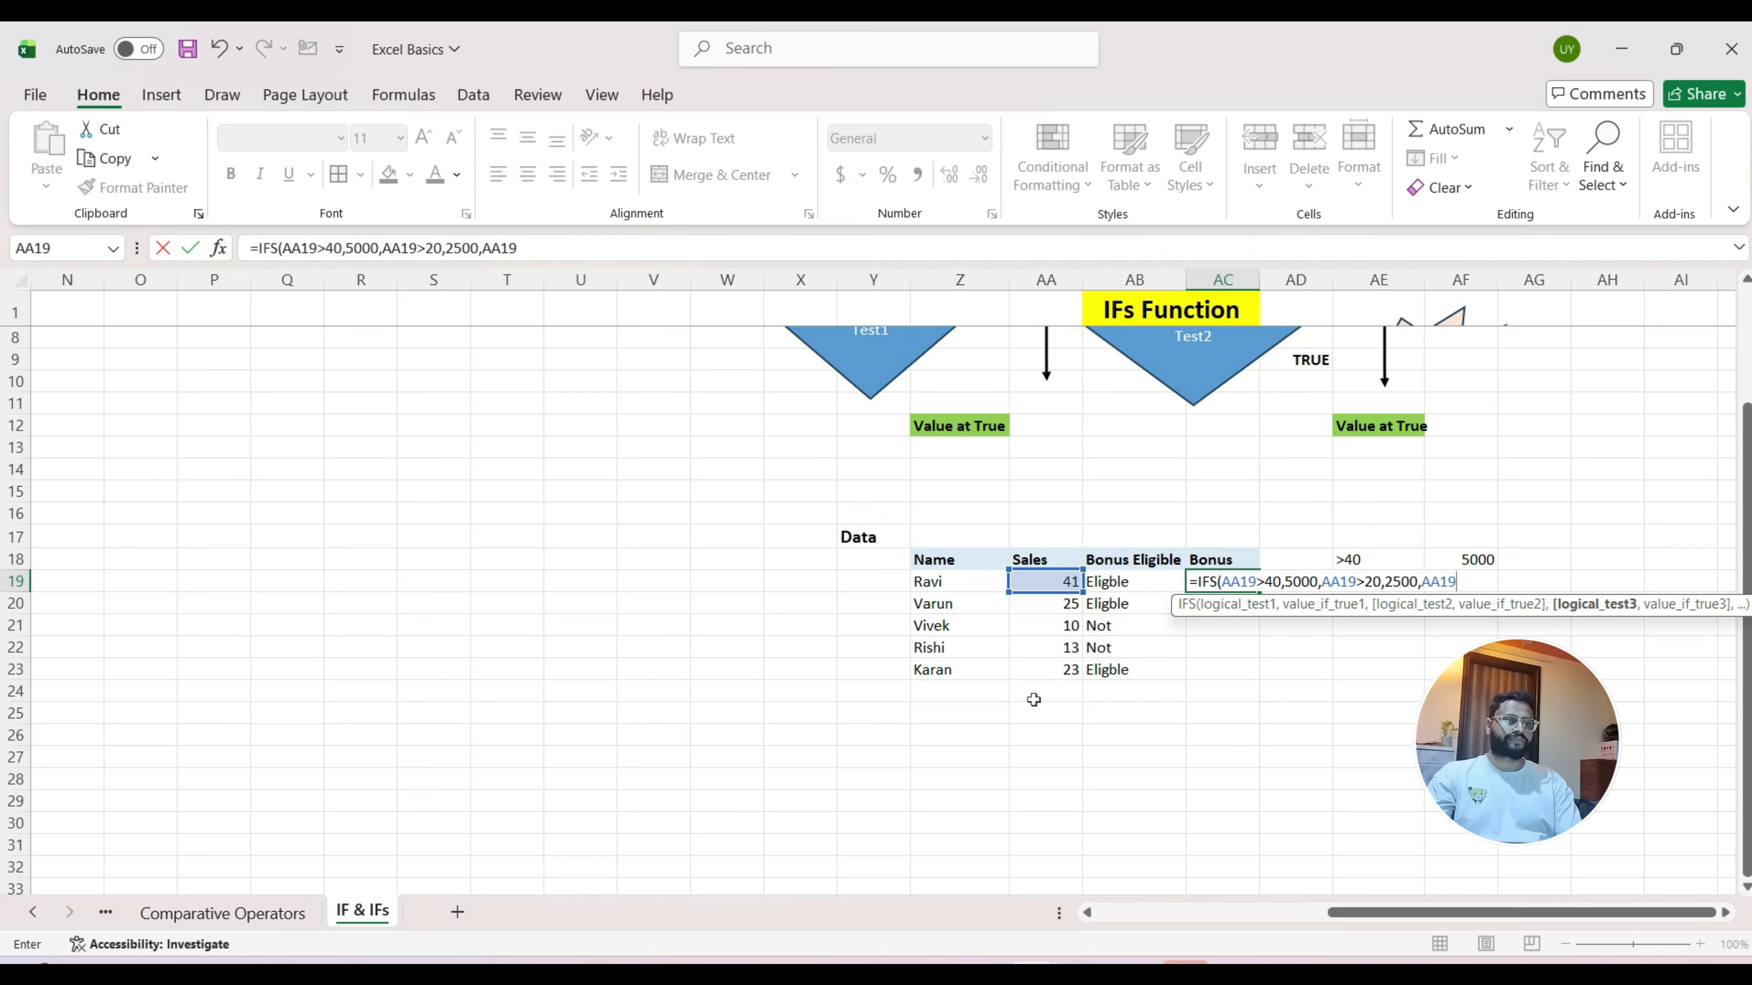
pyautogui.write('<')
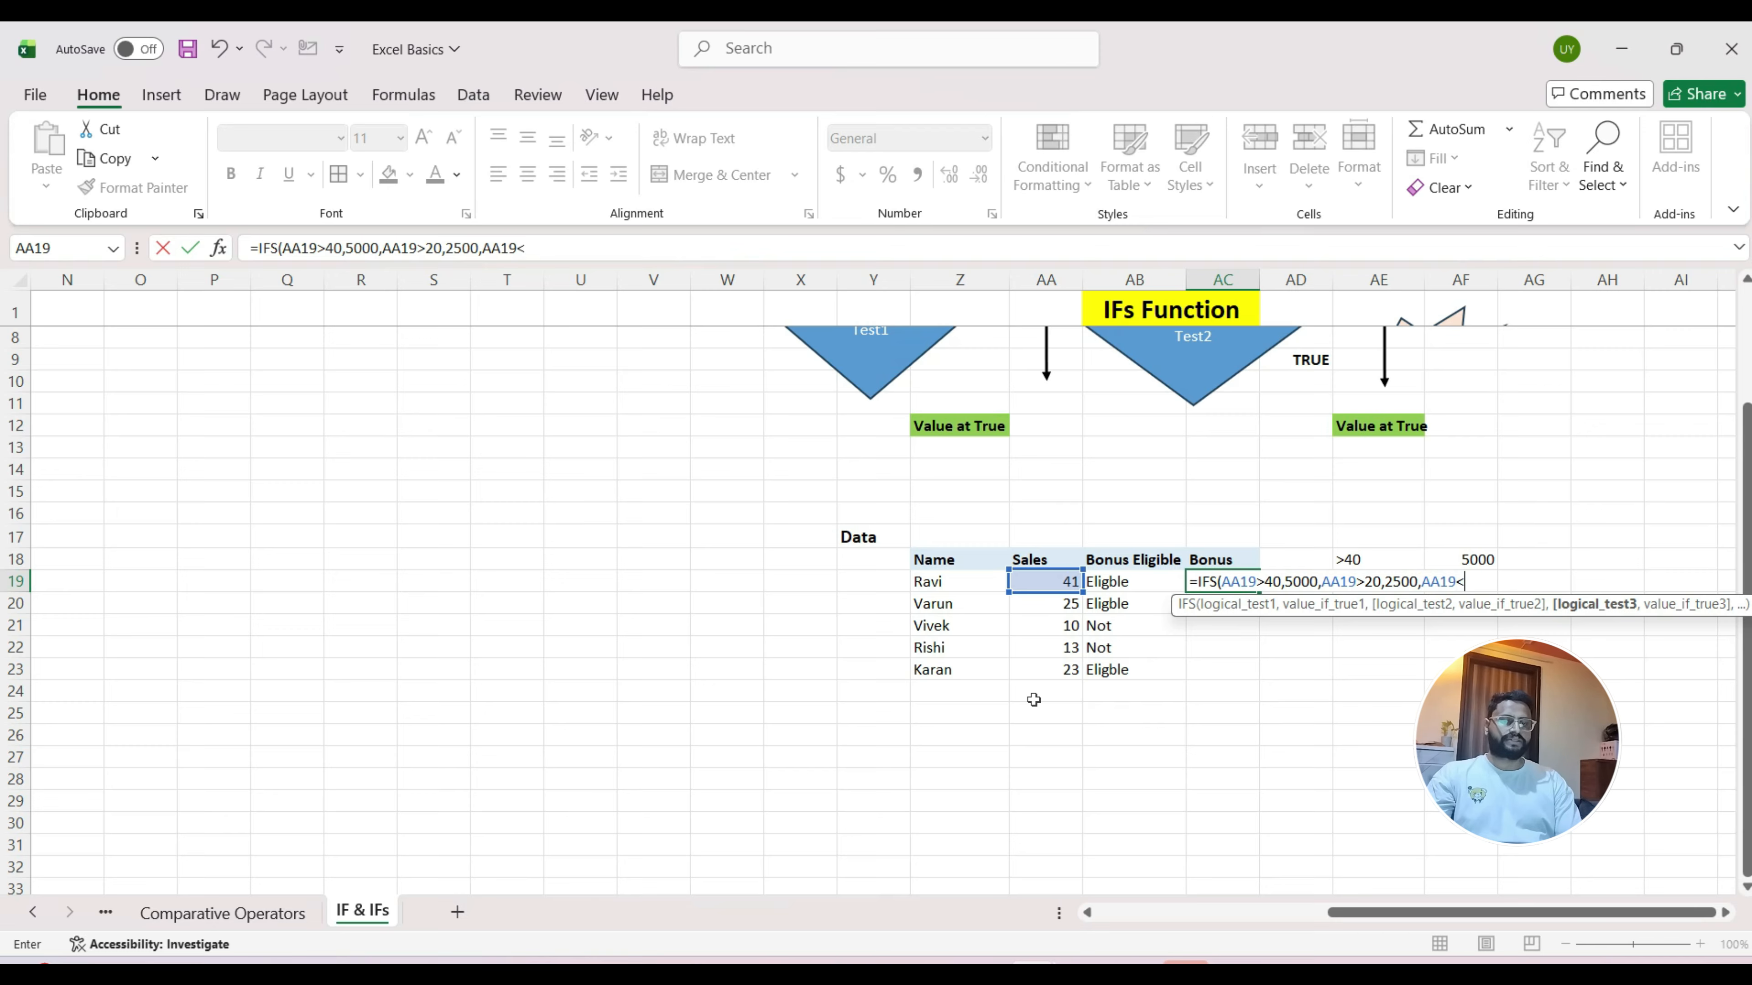
pyautogui.write('20')
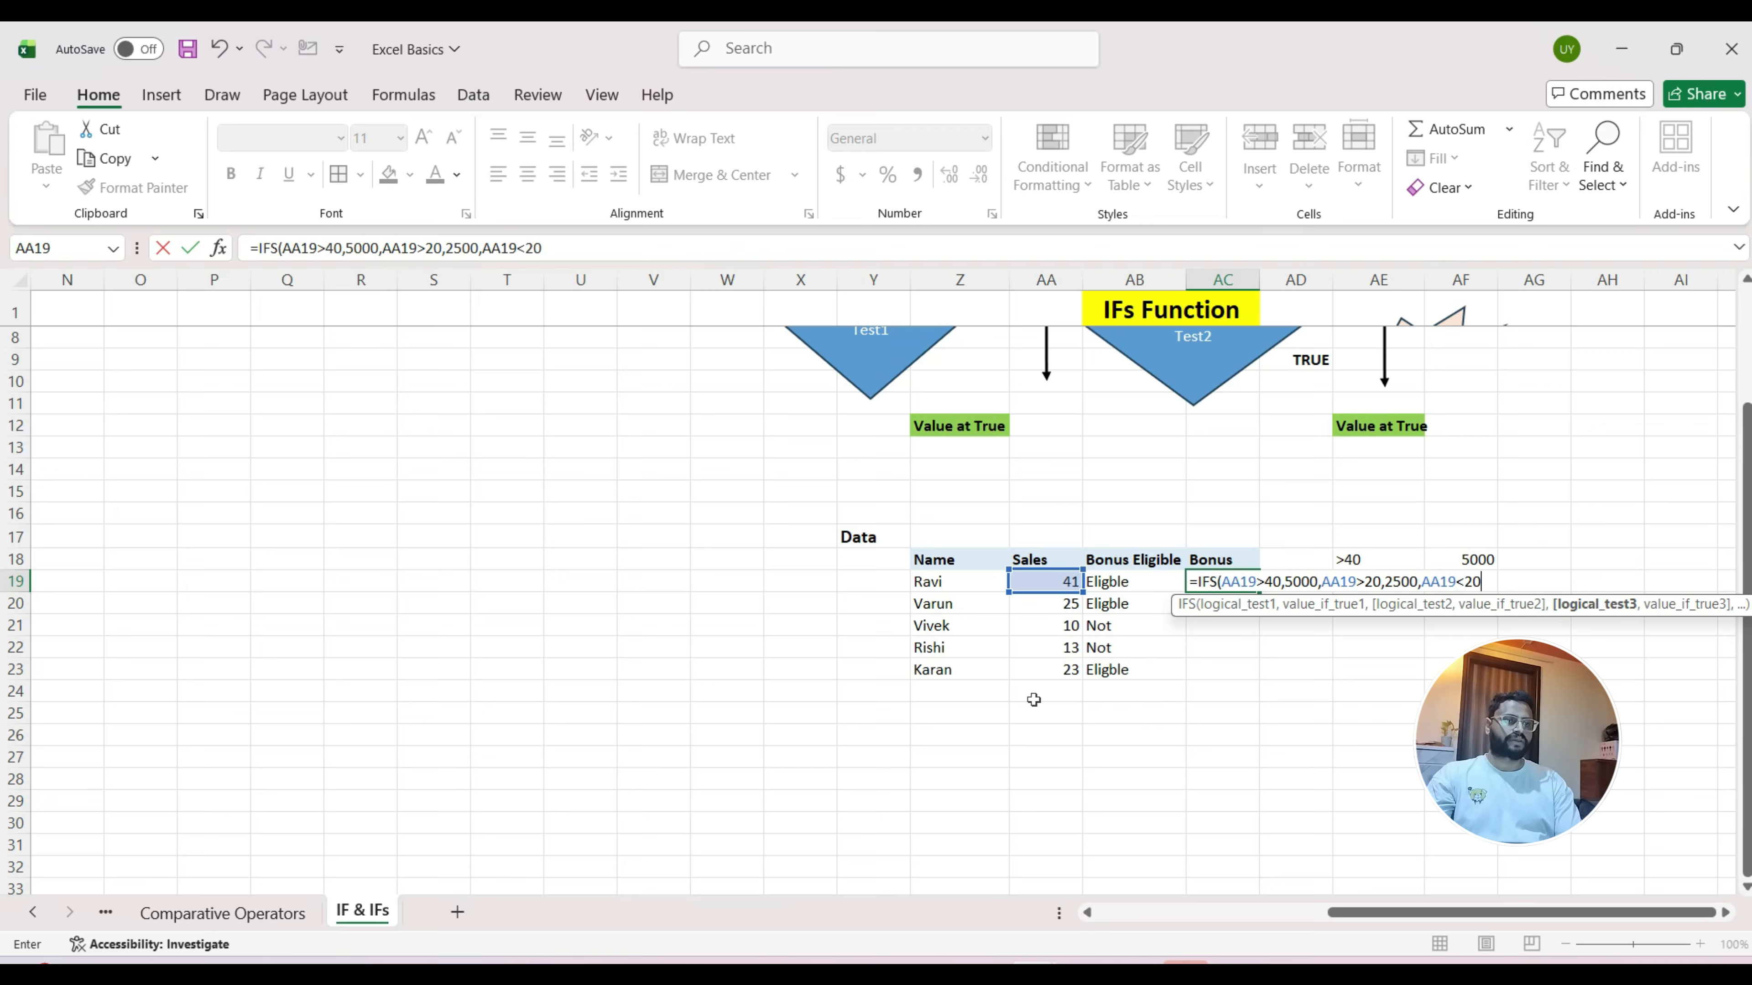
pyautogui.write(',')
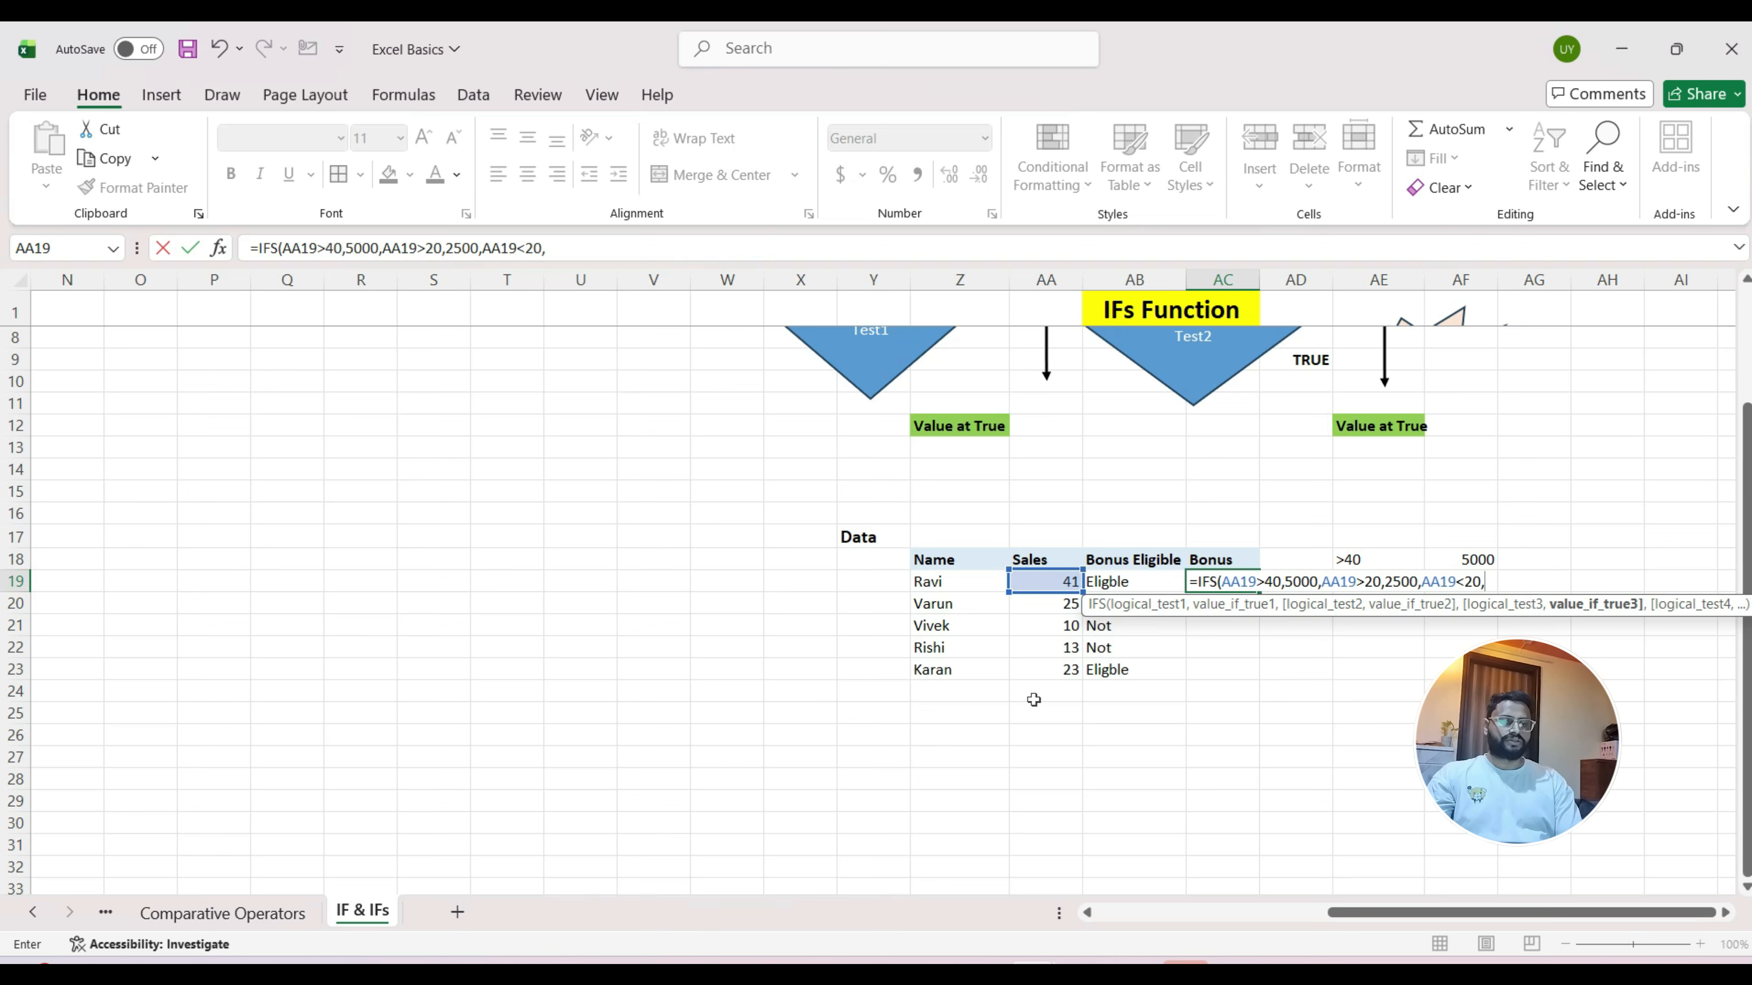
# Complete the AC19 IFS formula with the third condition AA19<20 returning 0, and select the finished cell.
pyautogui.write('0')
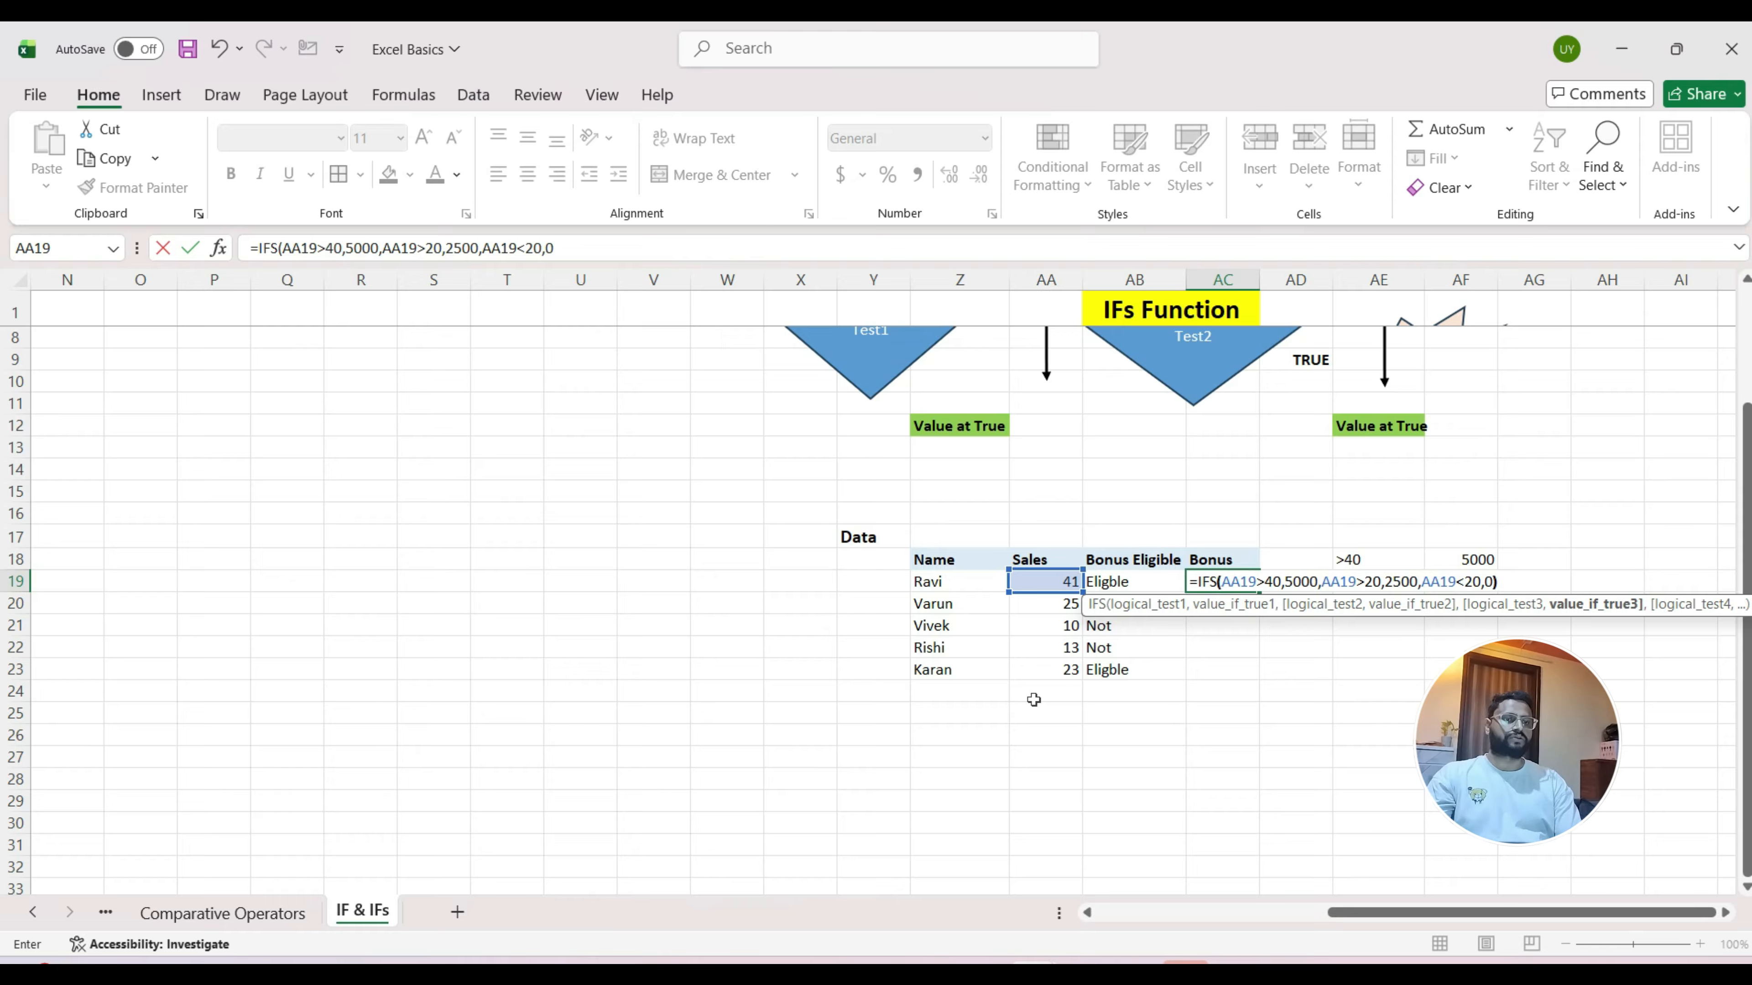
pyautogui.write(')')
pyautogui.press('Return')
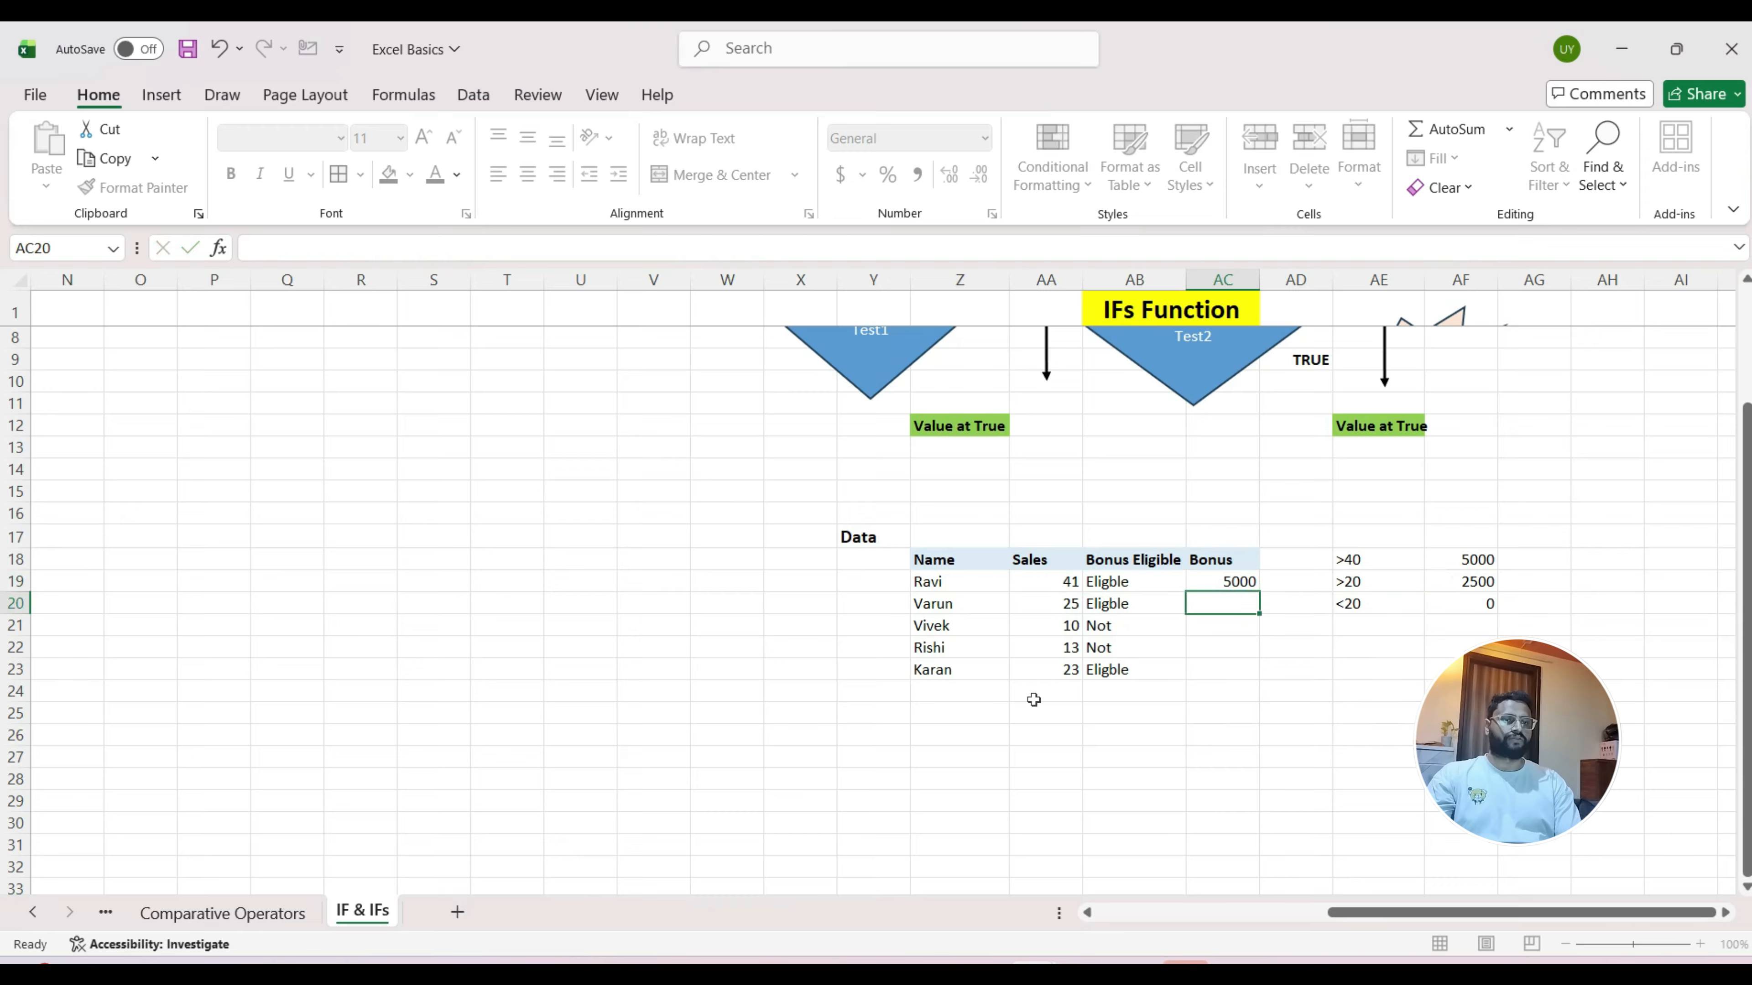
pyautogui.press('Up')
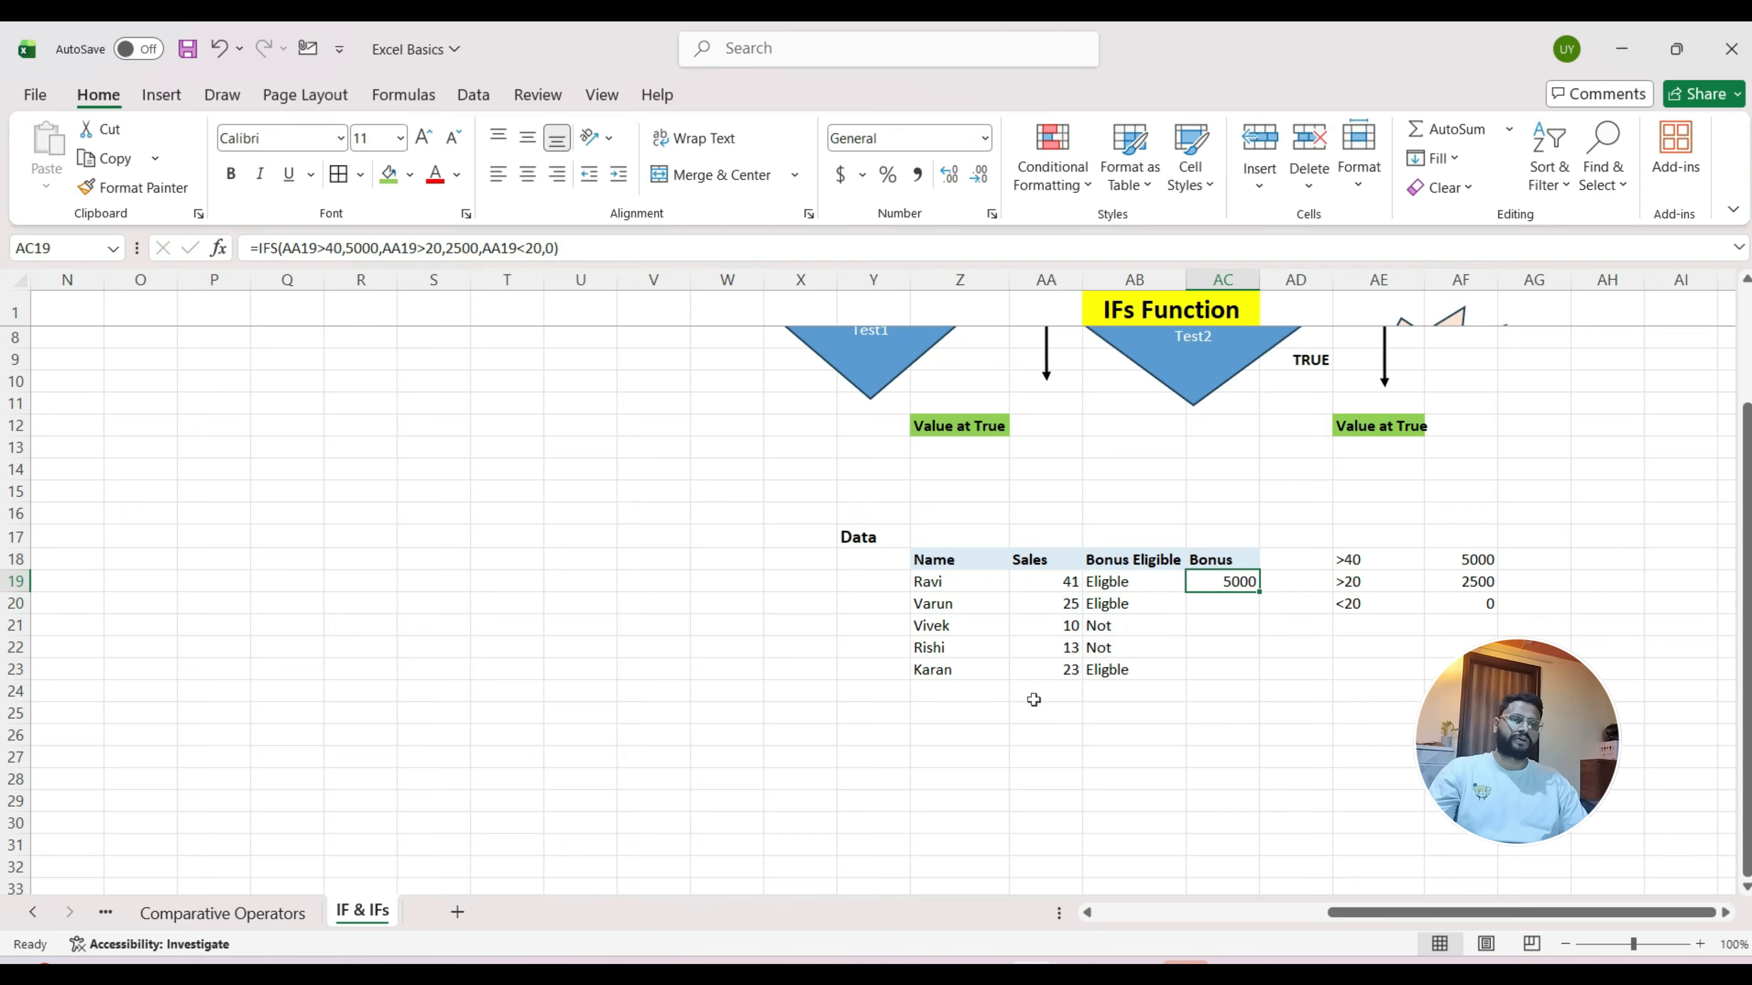
# Copy the AC19 IFS formula down the Bonus column to AC20:AC23.
pyautogui.hotkey('ctrl', 'c')
pyautogui.press('Left')
pyautogui.press('Down')
pyautogui.press('Down')
pyautogui.press('Down')
pyautogui.press('Down')
pyautogui.press('Right')
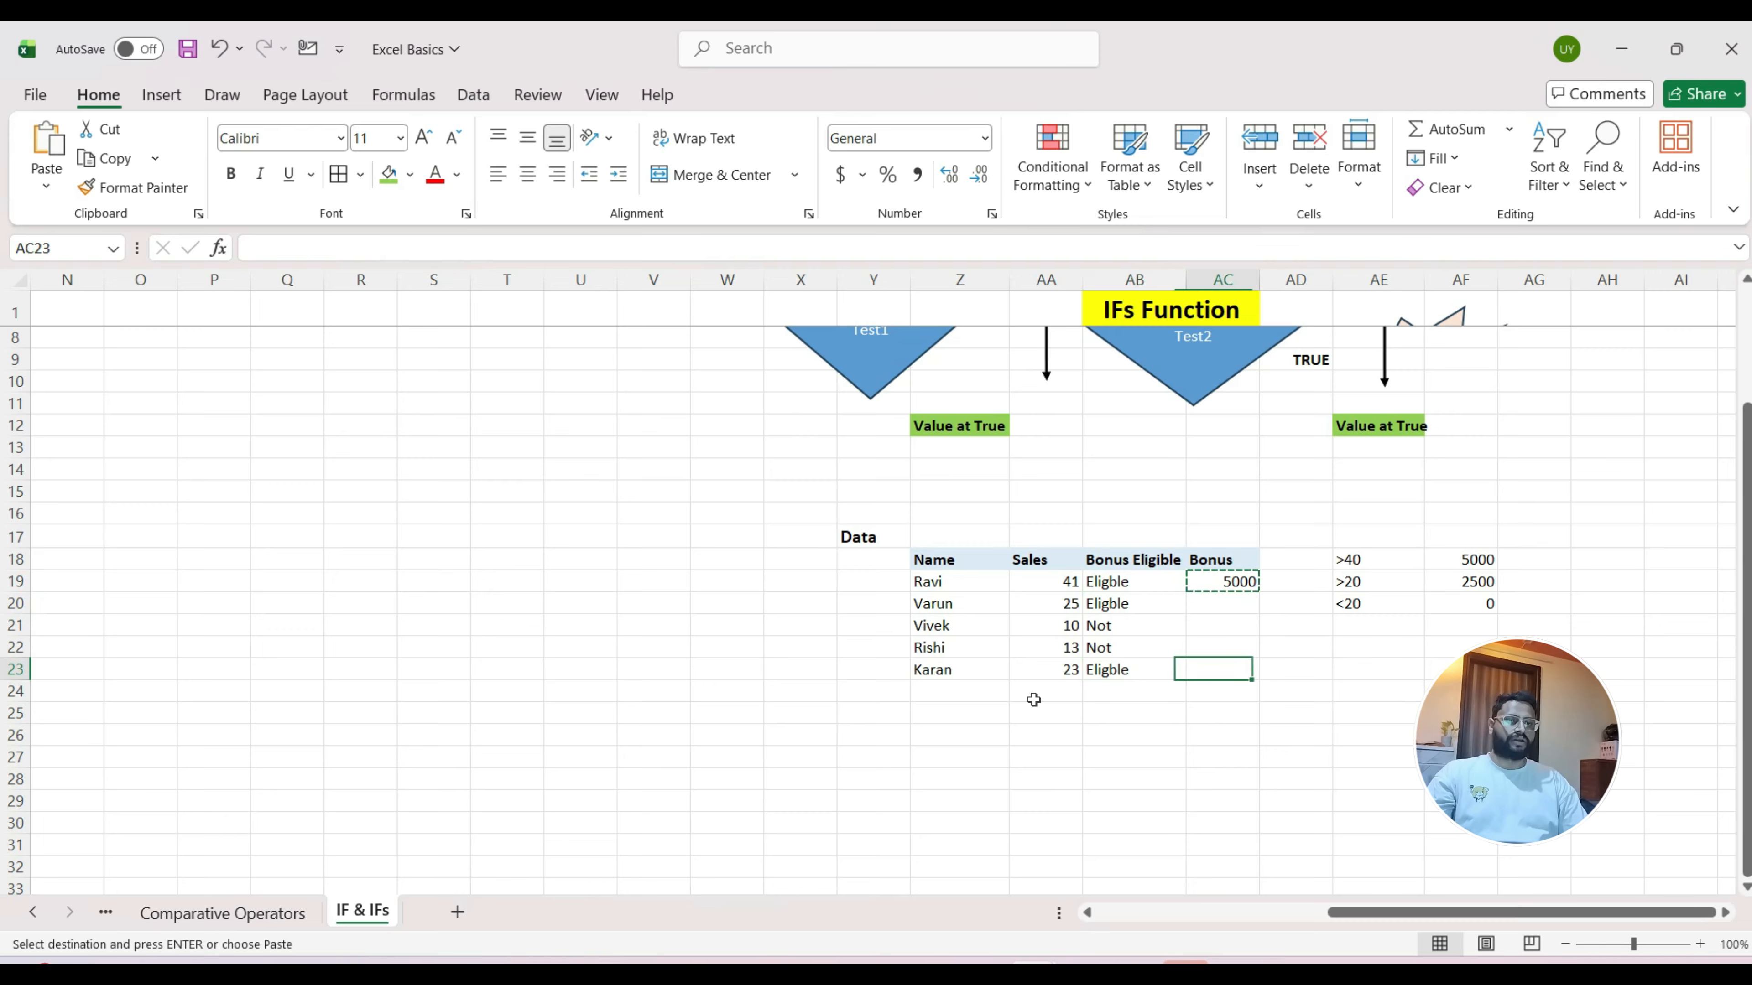
pyautogui.hotkey('shift', 'Up')
pyautogui.hotkey('shift', 'Up')
pyautogui.hotkey('shift', 'Up')
pyautogui.hotkey('shift', 'Up')
pyautogui.hotkey('ctrl', 'v')
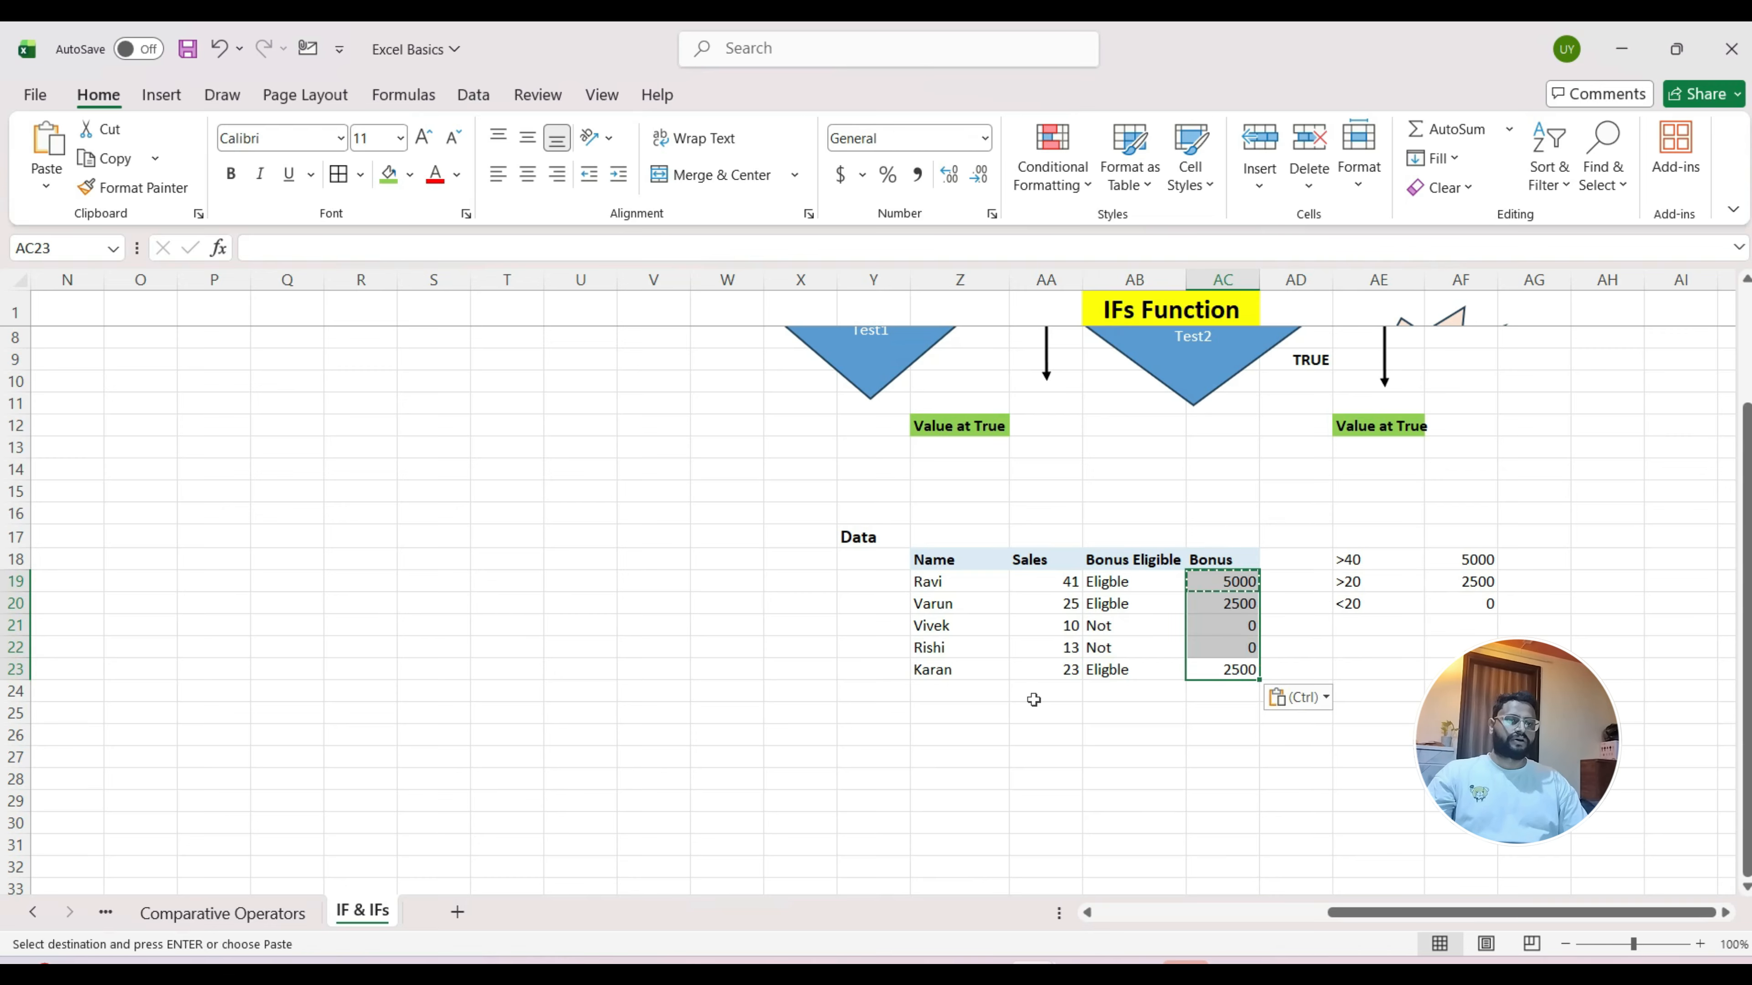
pyautogui.press('Down')
pyautogui.press('Escape')
# Review the IFS formulas in AC19:AC23 and the eligibility formulas in AB19:AB23 against each row's sales.
pyautogui.press('Up')
pyautogui.press('Up')
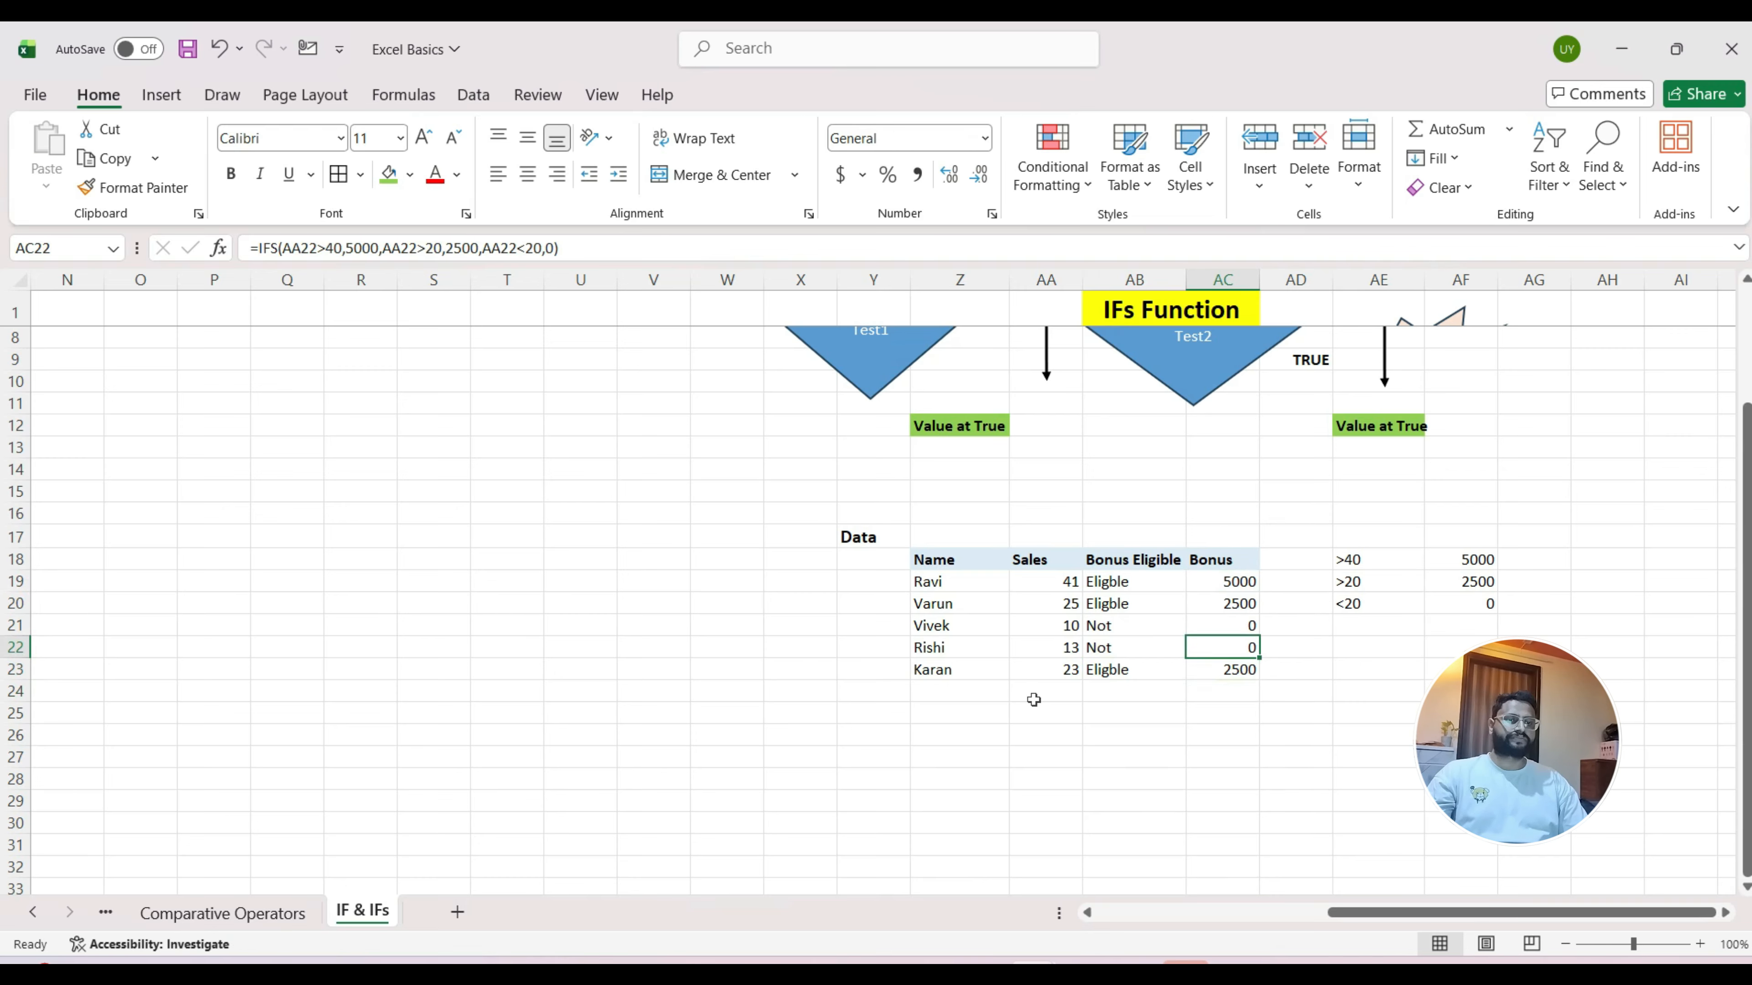
pyautogui.press('Up')
pyautogui.press('Up')
pyautogui.press('Up')
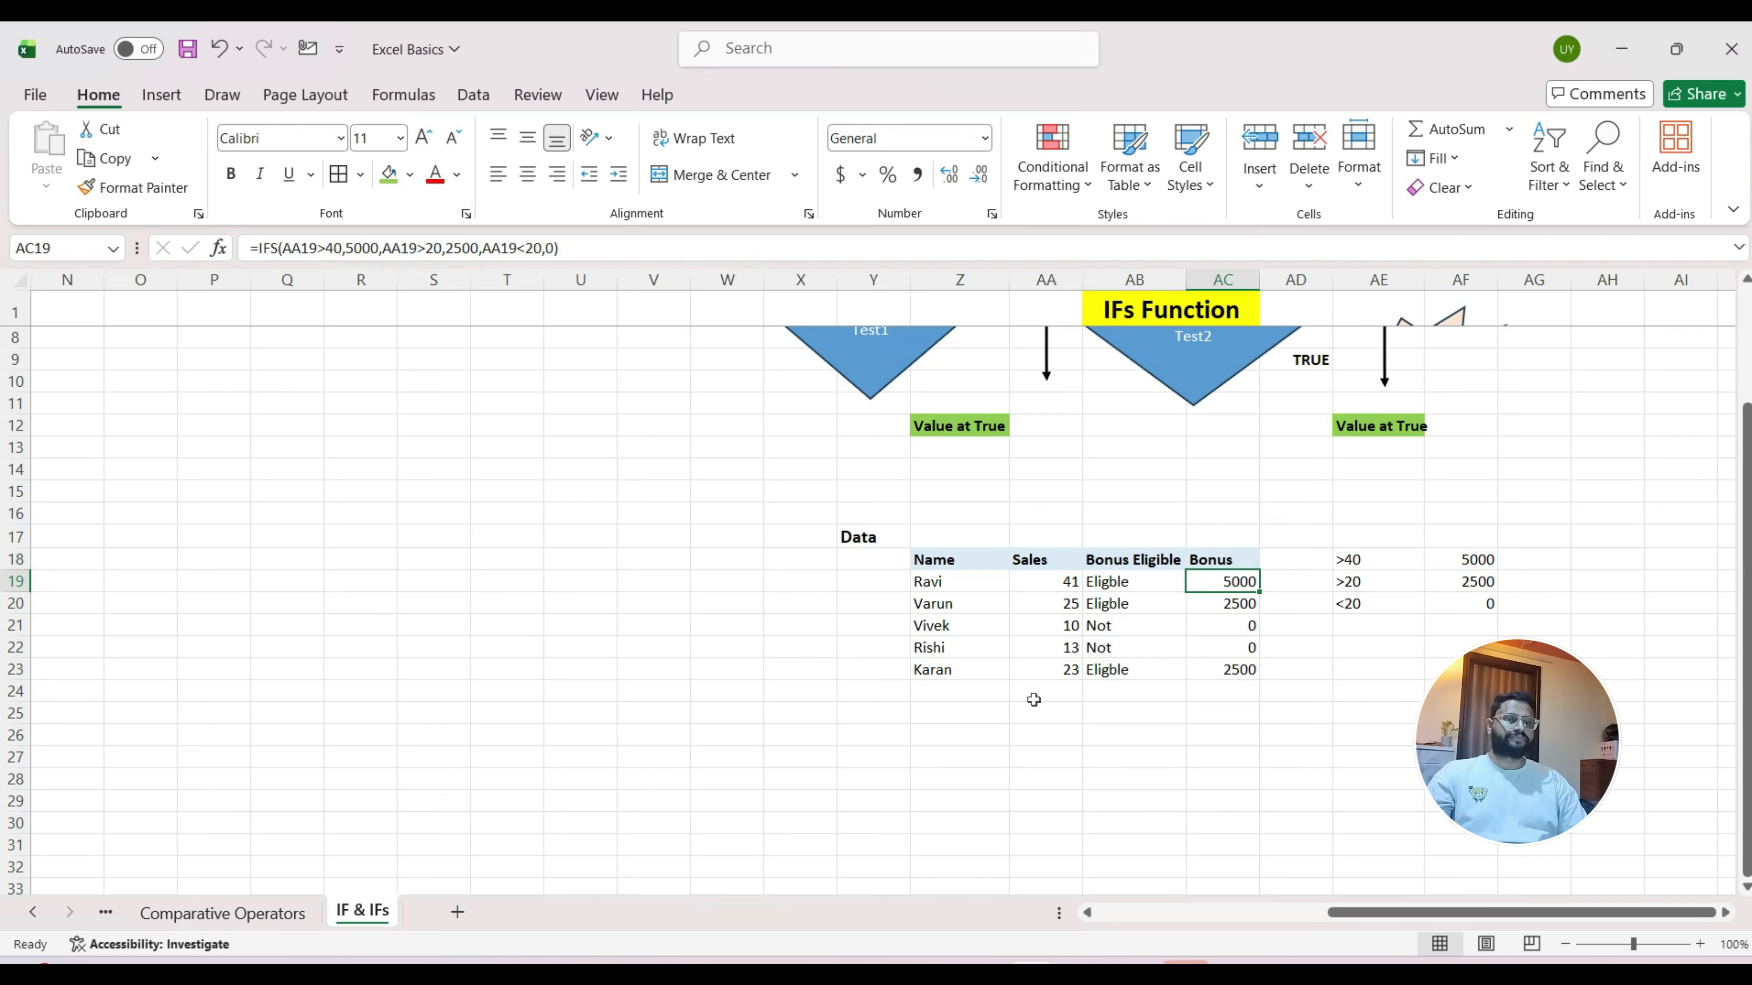
pyautogui.press('Left')
pyautogui.press('Right')
pyautogui.press('Down')
pyautogui.press('Down')
pyautogui.press('Down')
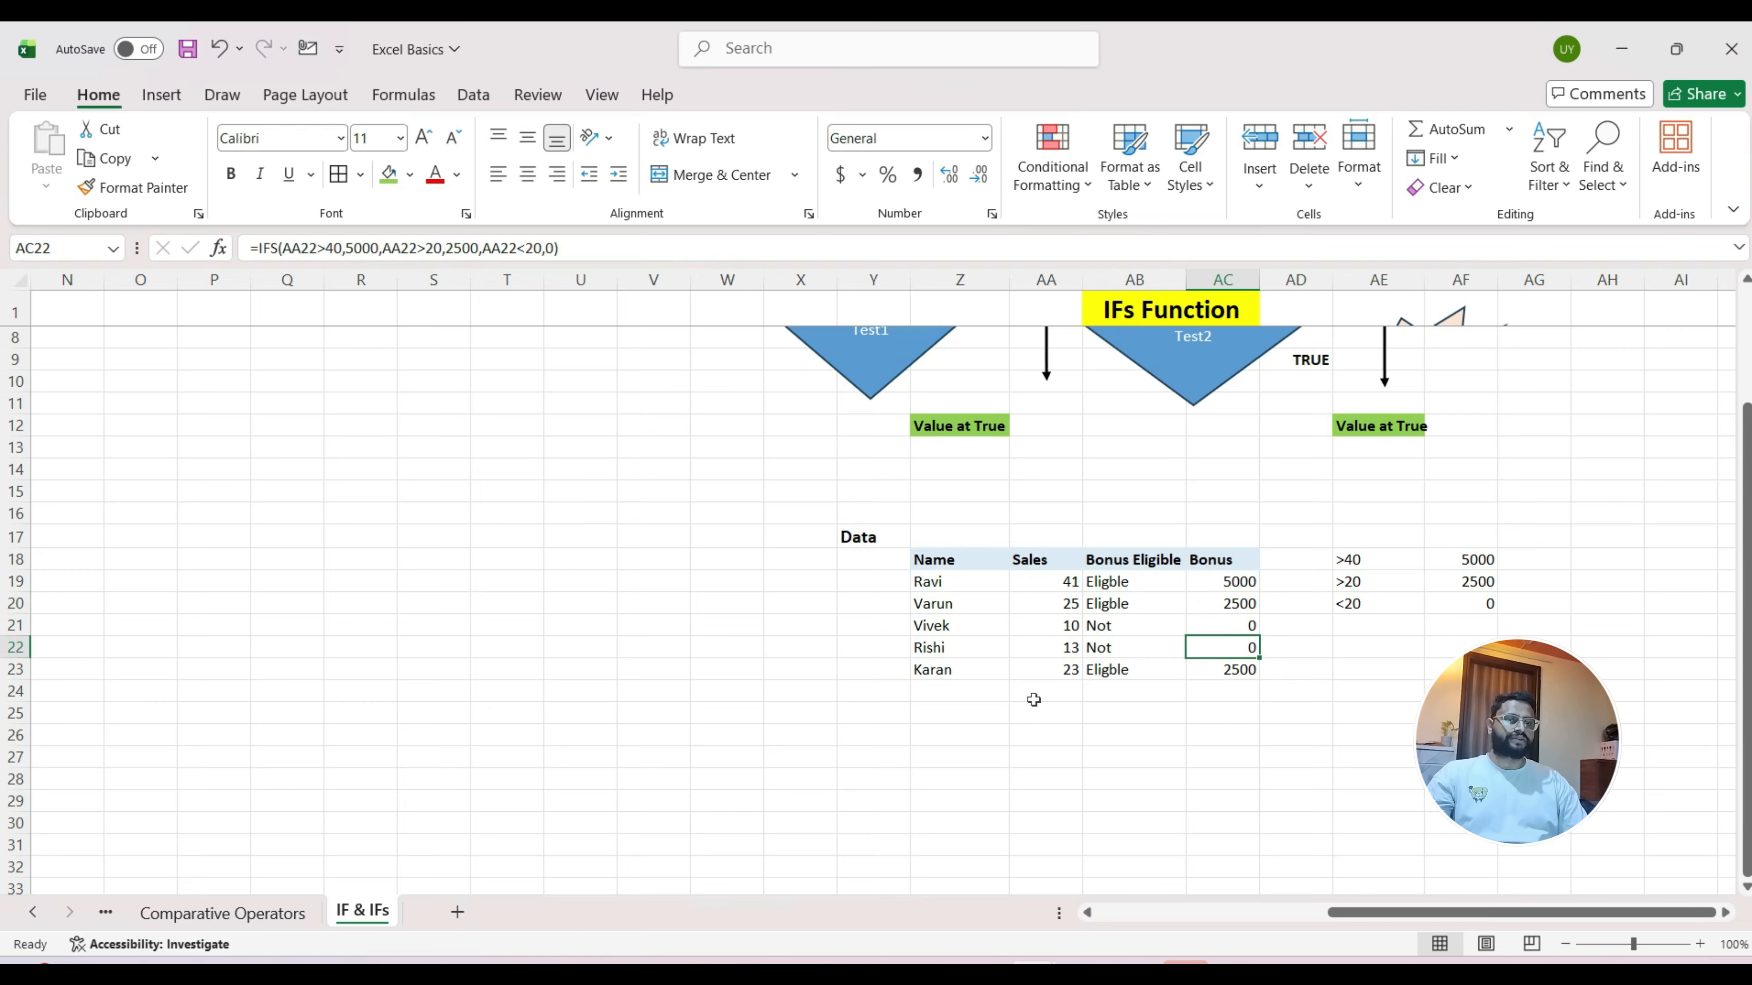
pyautogui.press('Down')
pyautogui.press('Left')
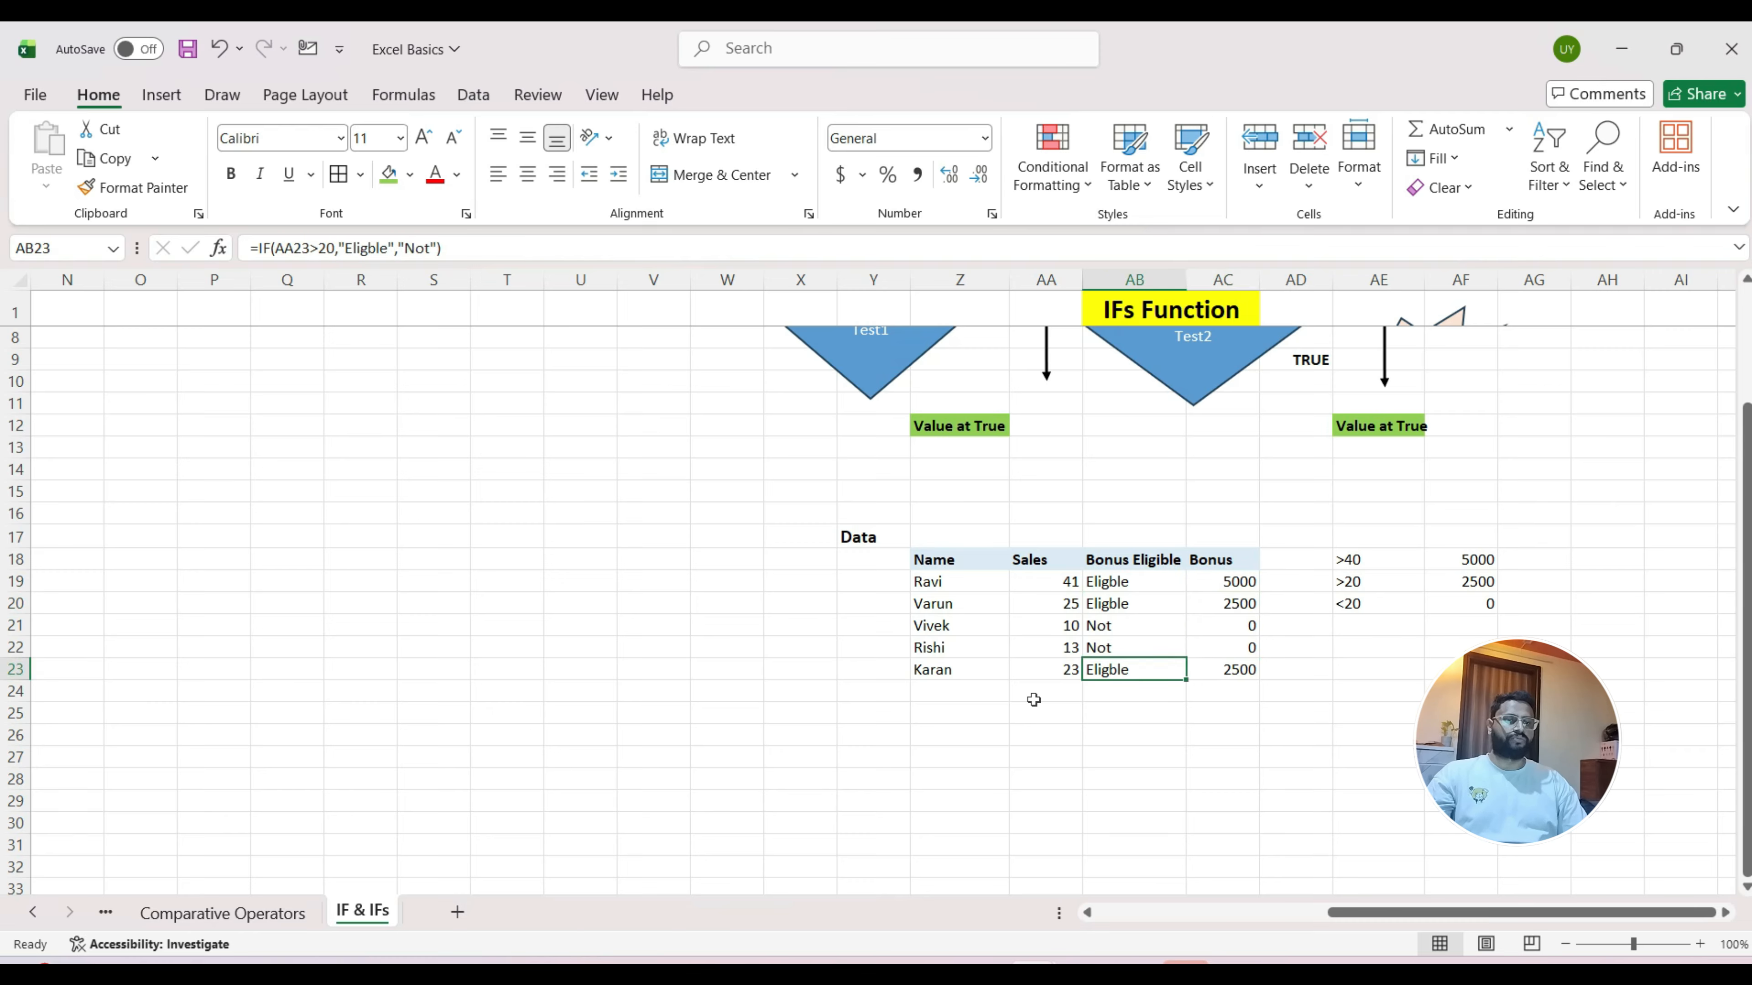
pyautogui.press('Up')
pyautogui.press('Up')
pyautogui.press('Up')
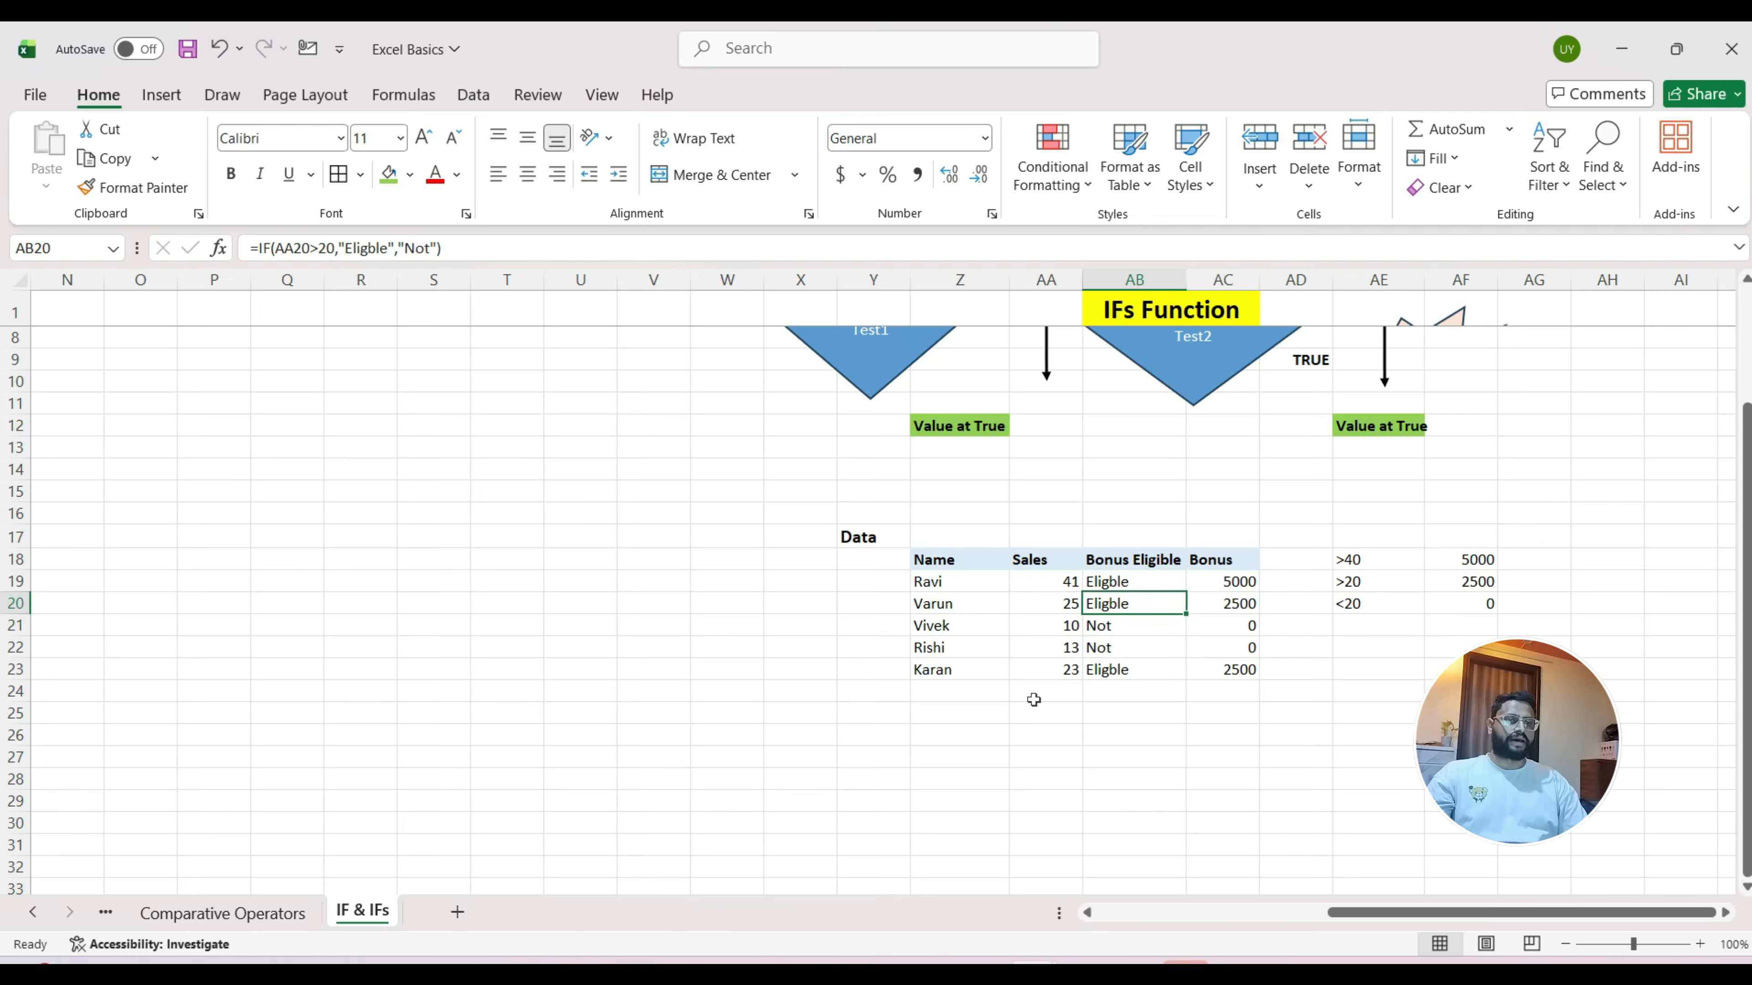
pyautogui.press('Up')
pyautogui.press('Right')
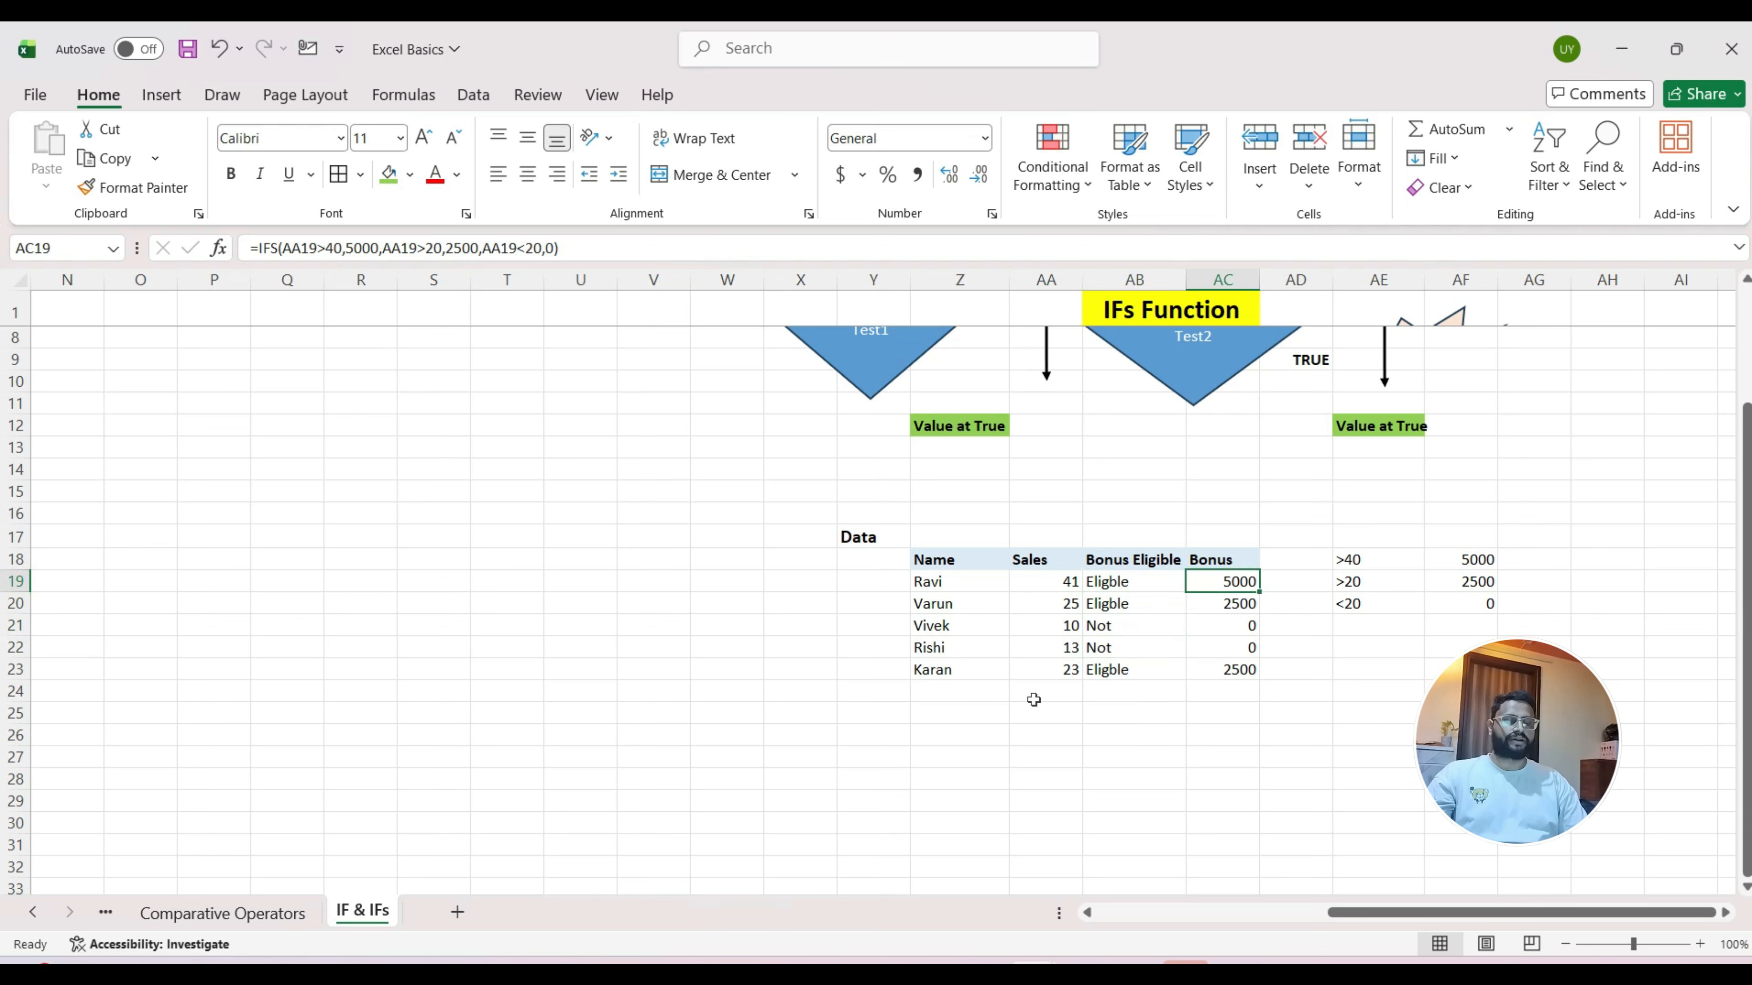
# Compare the thresholds and bonus amounts in AE18:AF20 with the IFS formula in AC19.
pyautogui.press('Right')
pyautogui.press('Right')
pyautogui.press('Up')
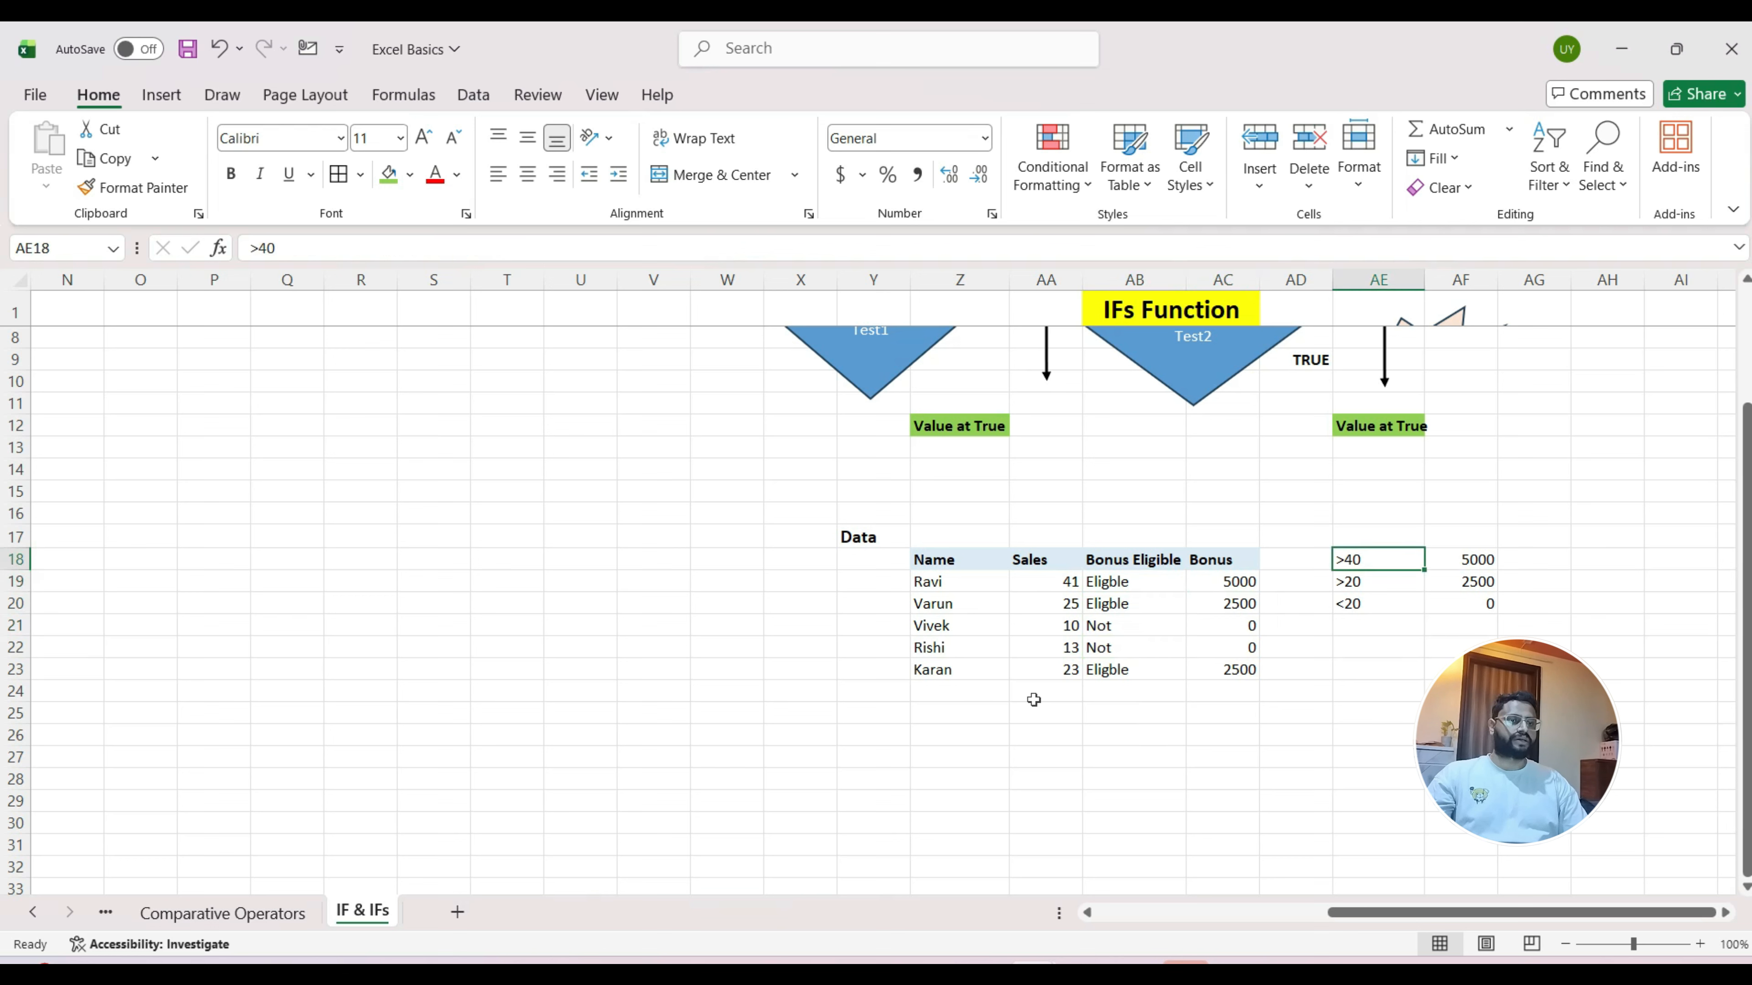
pyautogui.hotkey('shift', 'Right')
pyautogui.hotkey('shift', 'Down')
pyautogui.hotkey('shift', 'Down')
pyautogui.press('Left')
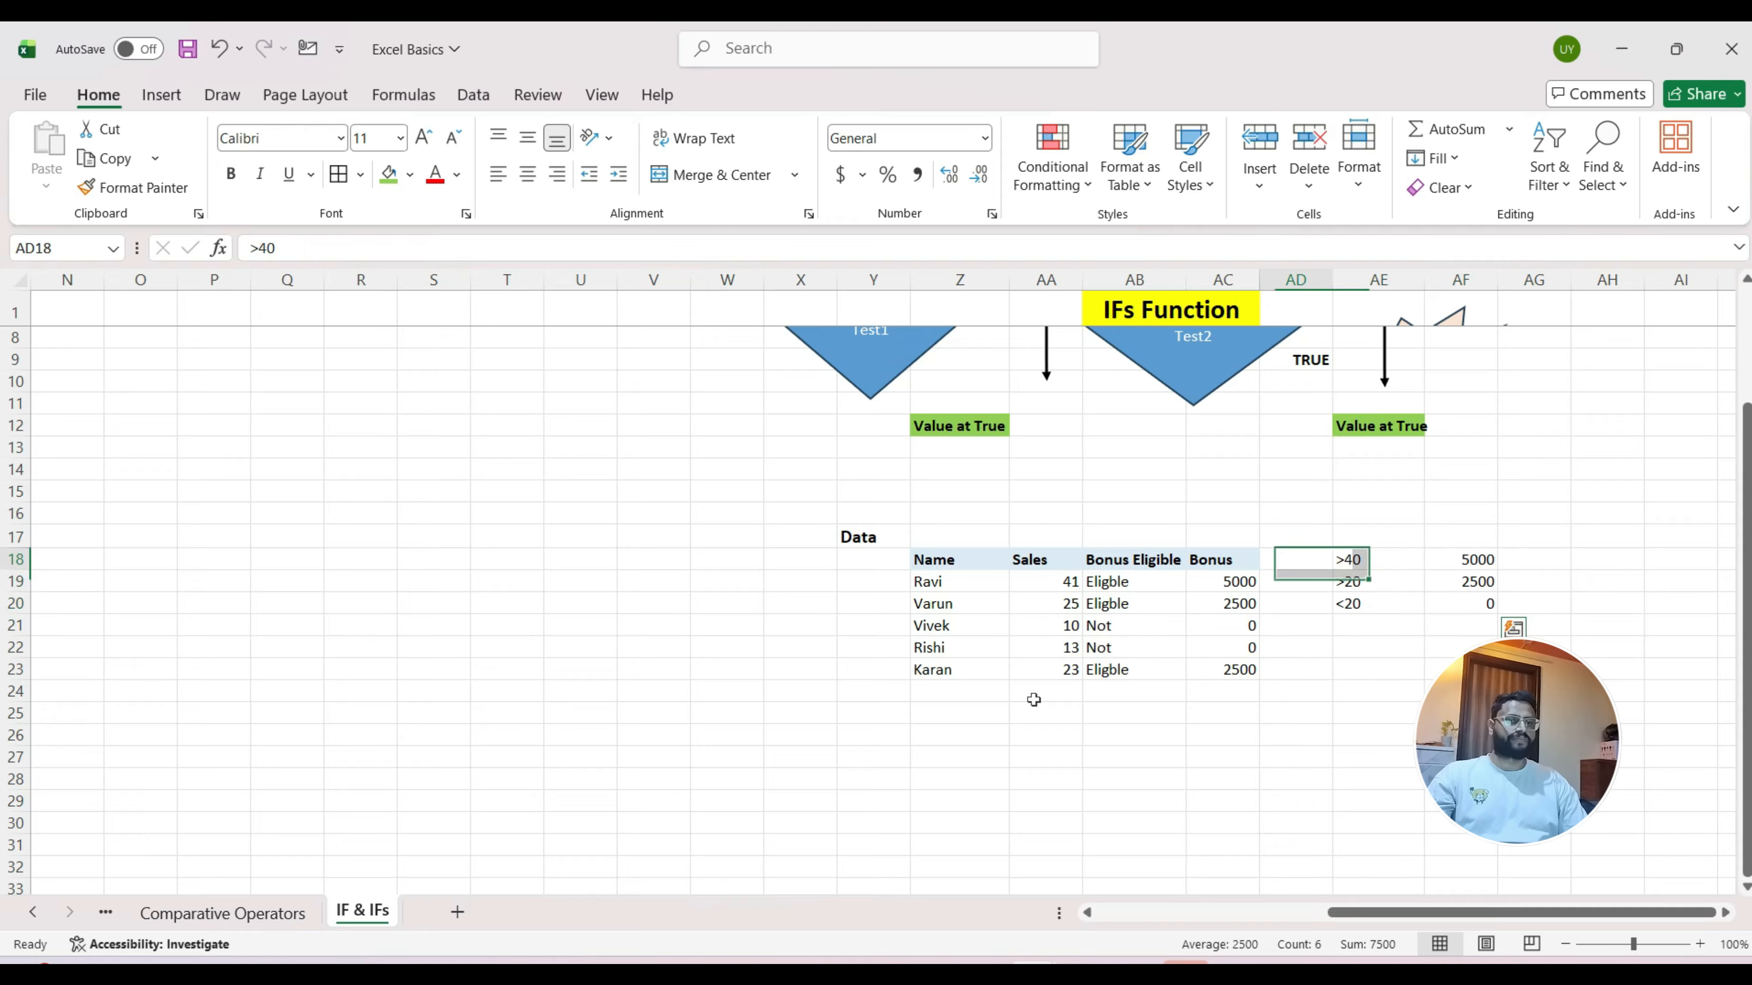
pyautogui.press('Left')
pyautogui.press('Down')
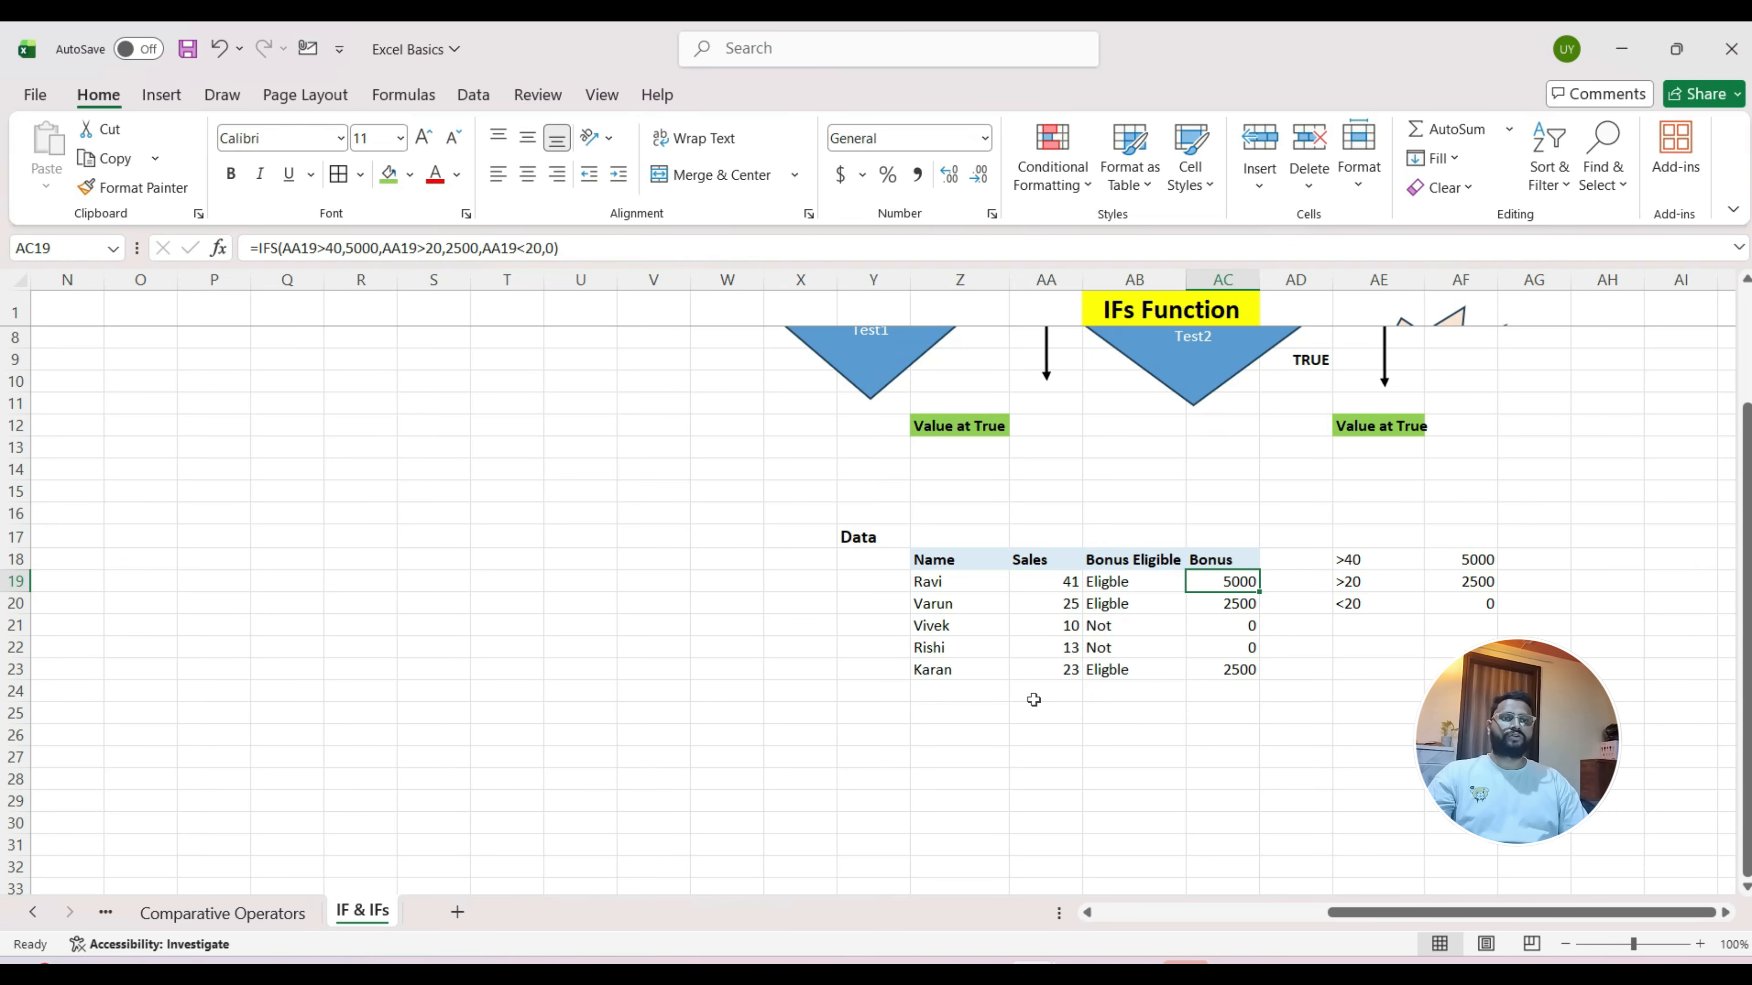
# Start an Equal To conditional formatting rule for the Bonus Eligible results in AB19:AB23.
pyautogui.scroll(2, 1033, 699)
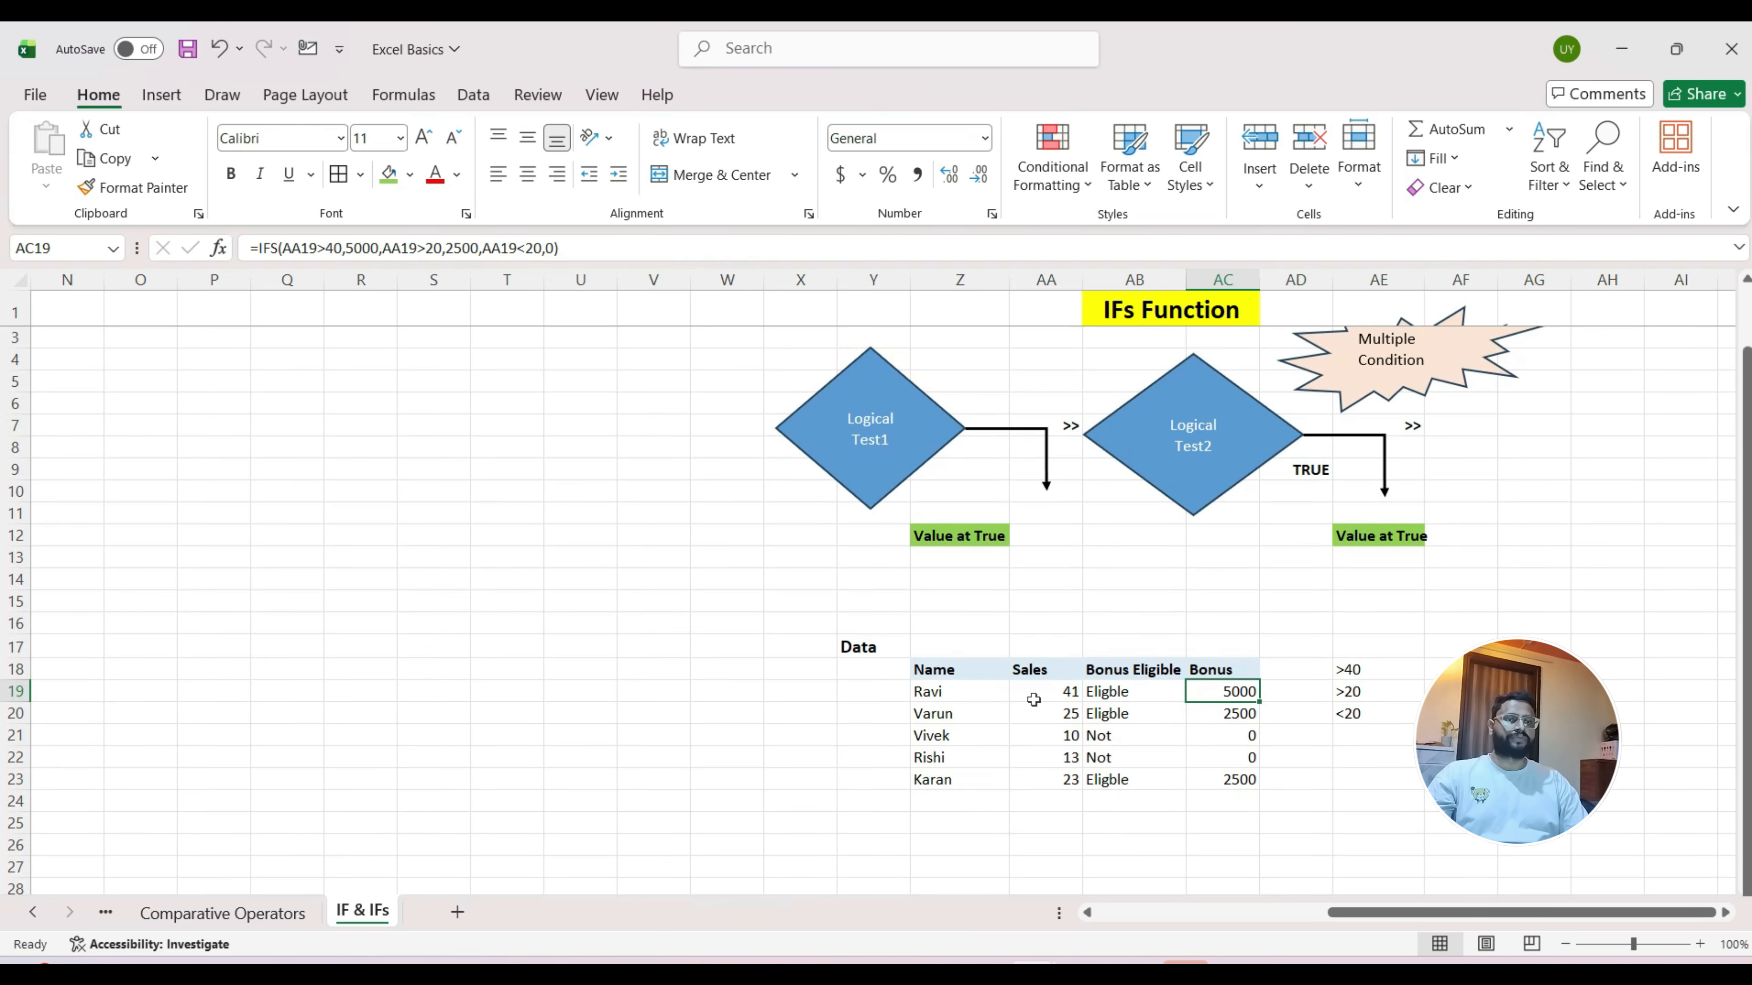
pyautogui.scroll(1, 1033, 699)
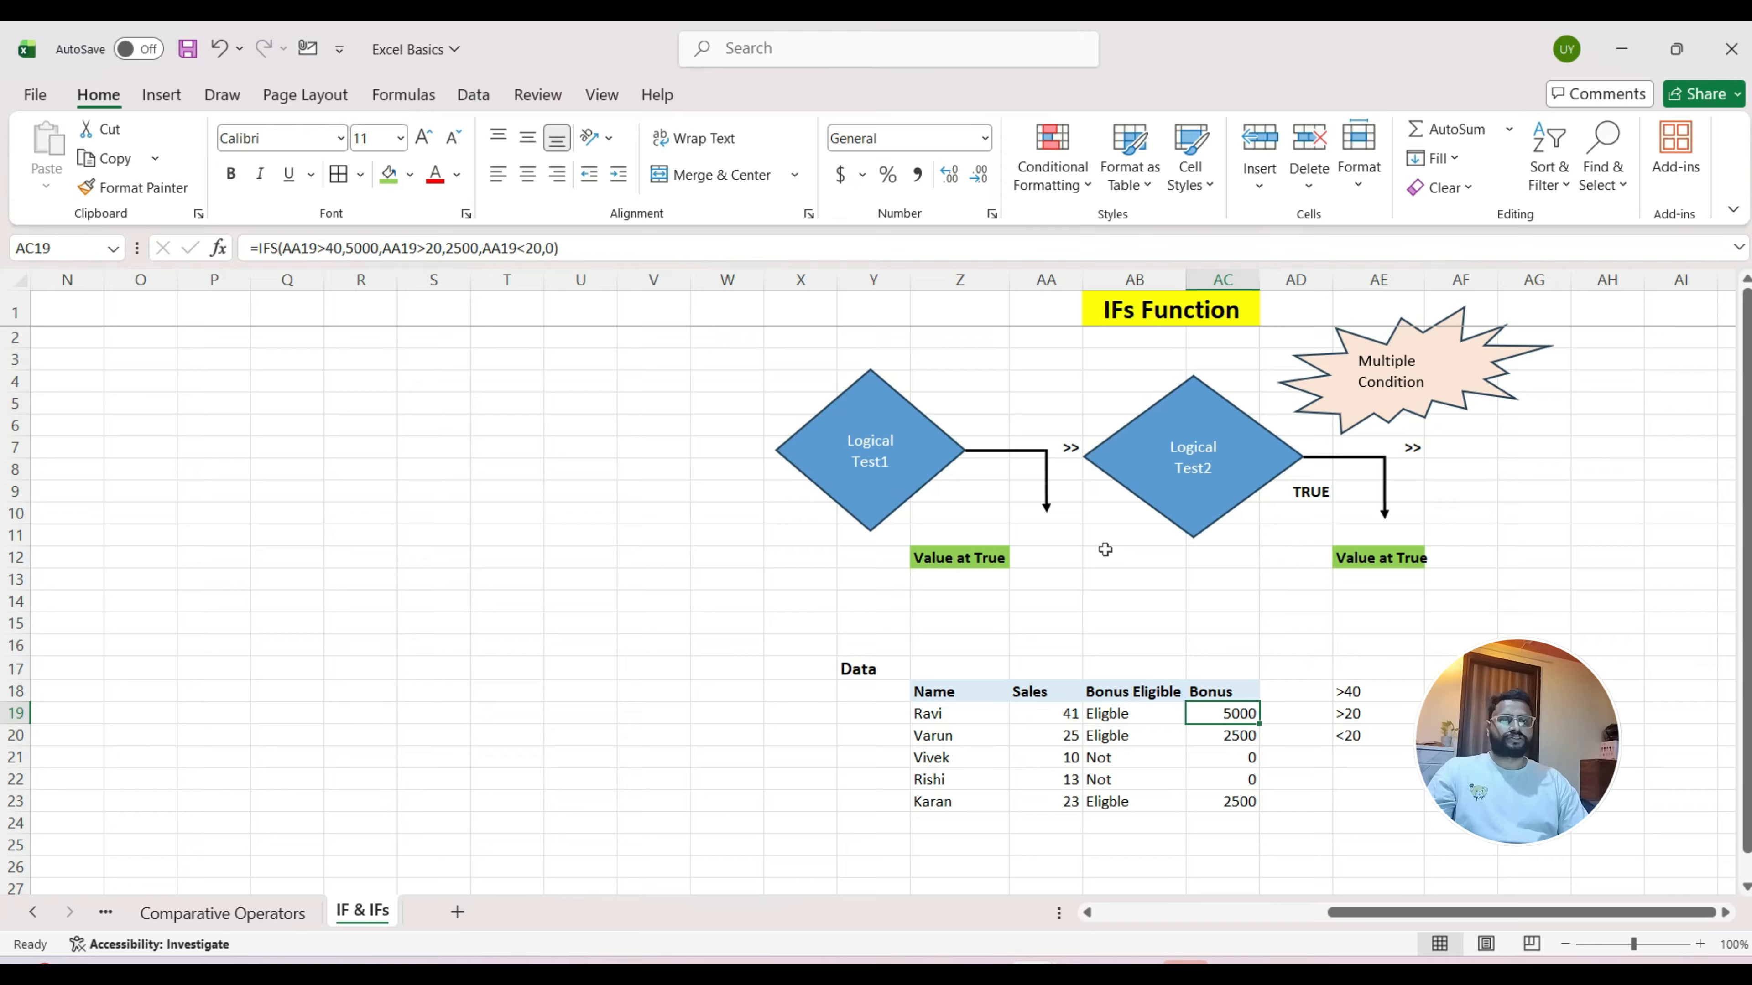
pyautogui.press('Left')
pyautogui.press('Left')
pyautogui.press('Left')
pyautogui.press('Right')
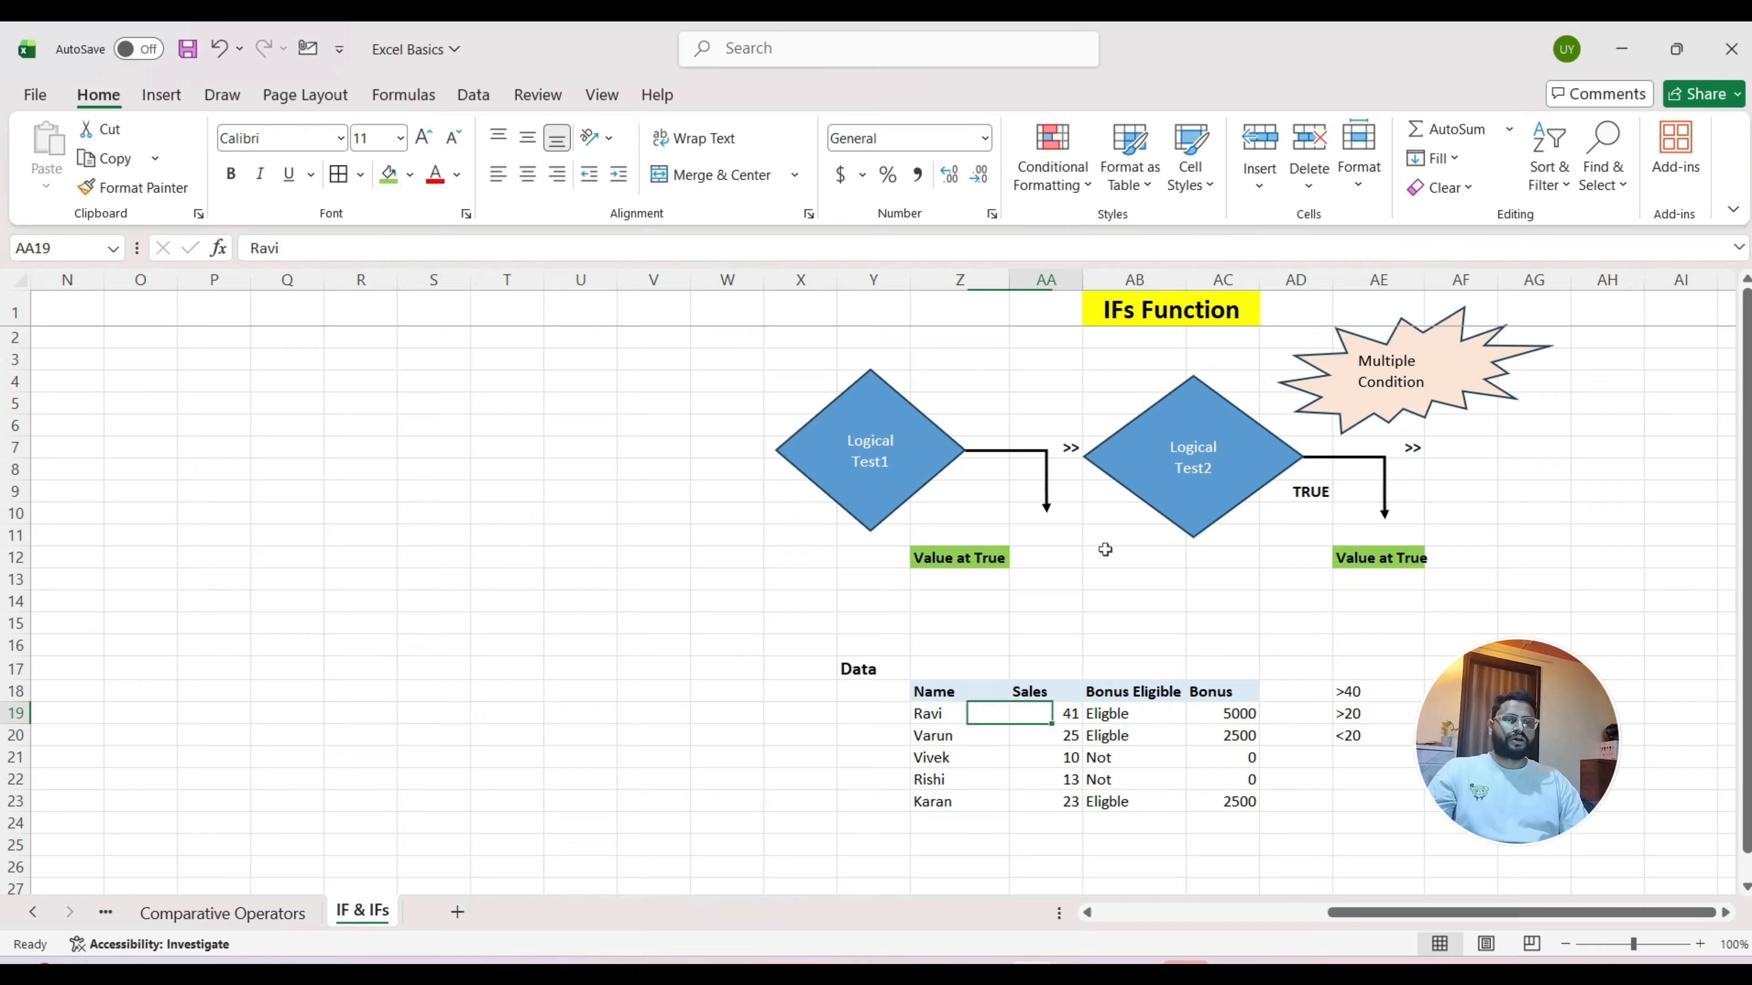
pyautogui.press('Right')
pyautogui.press('Right')
pyautogui.press('Left')
pyautogui.hotkey('shift', 'Down')
pyautogui.hotkey('shift', 'Down')
pyautogui.hotkey('shift', 'Down')
pyautogui.hotkey('shift', 'Down')
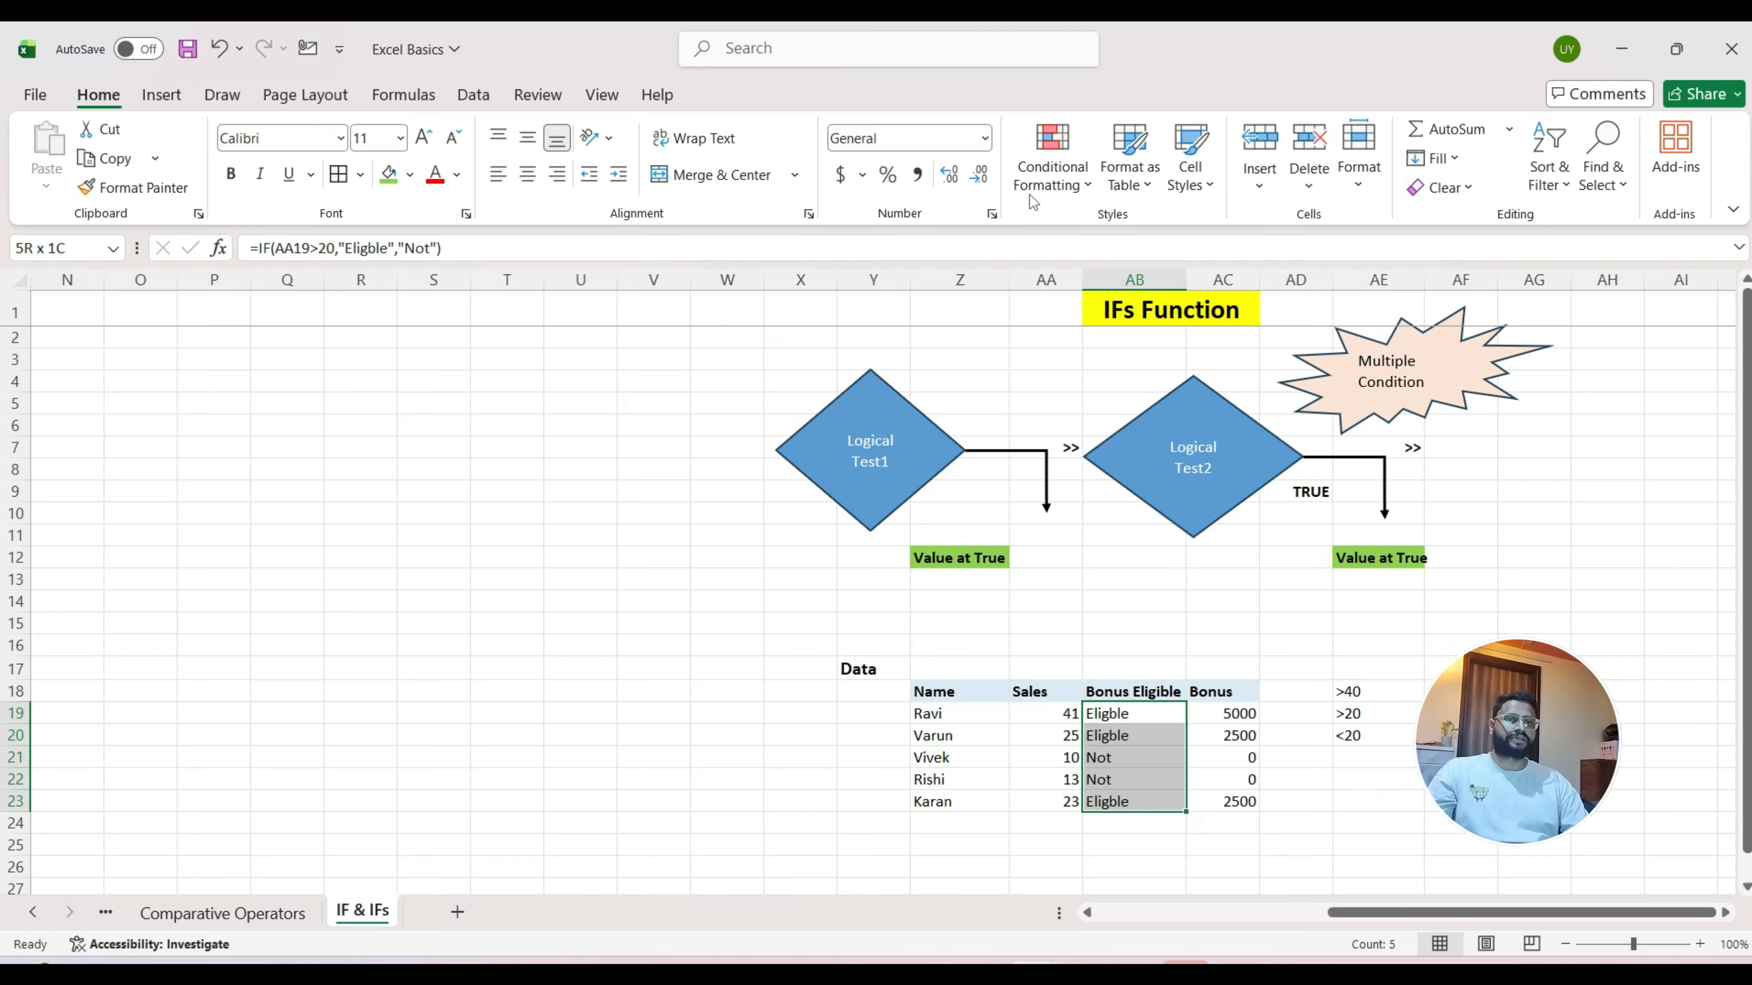
pyautogui.click(1050, 168)
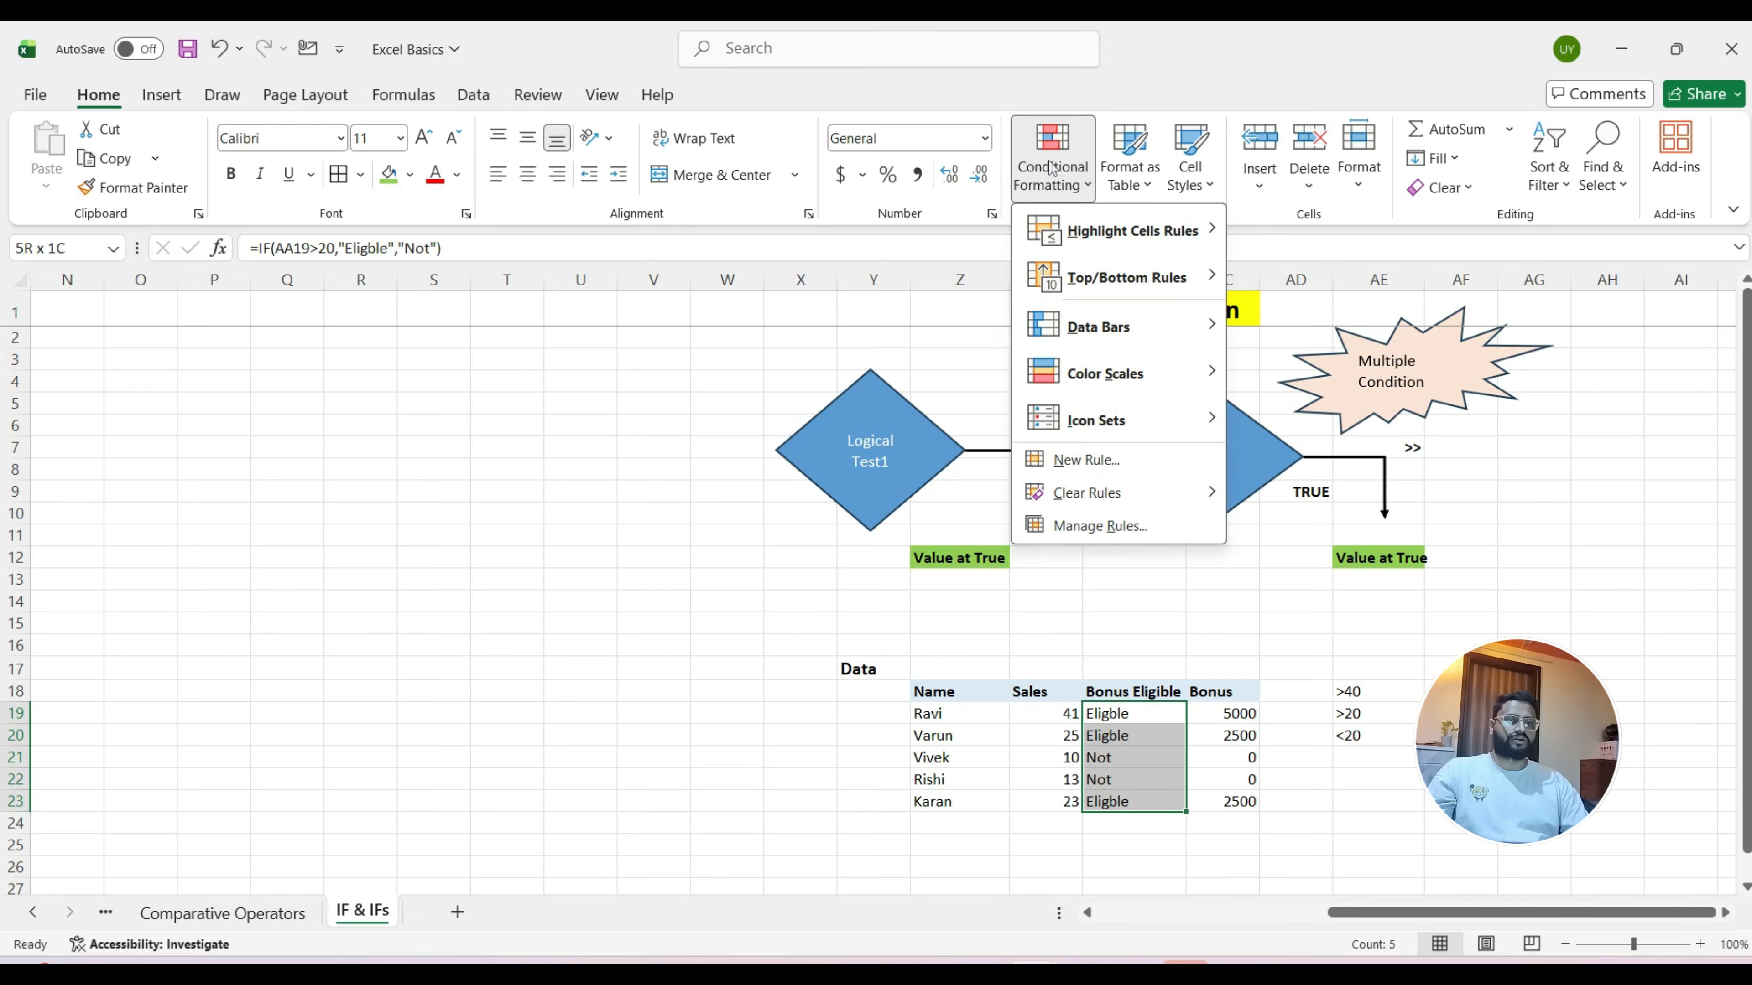
pyautogui.moveTo(1103, 232)
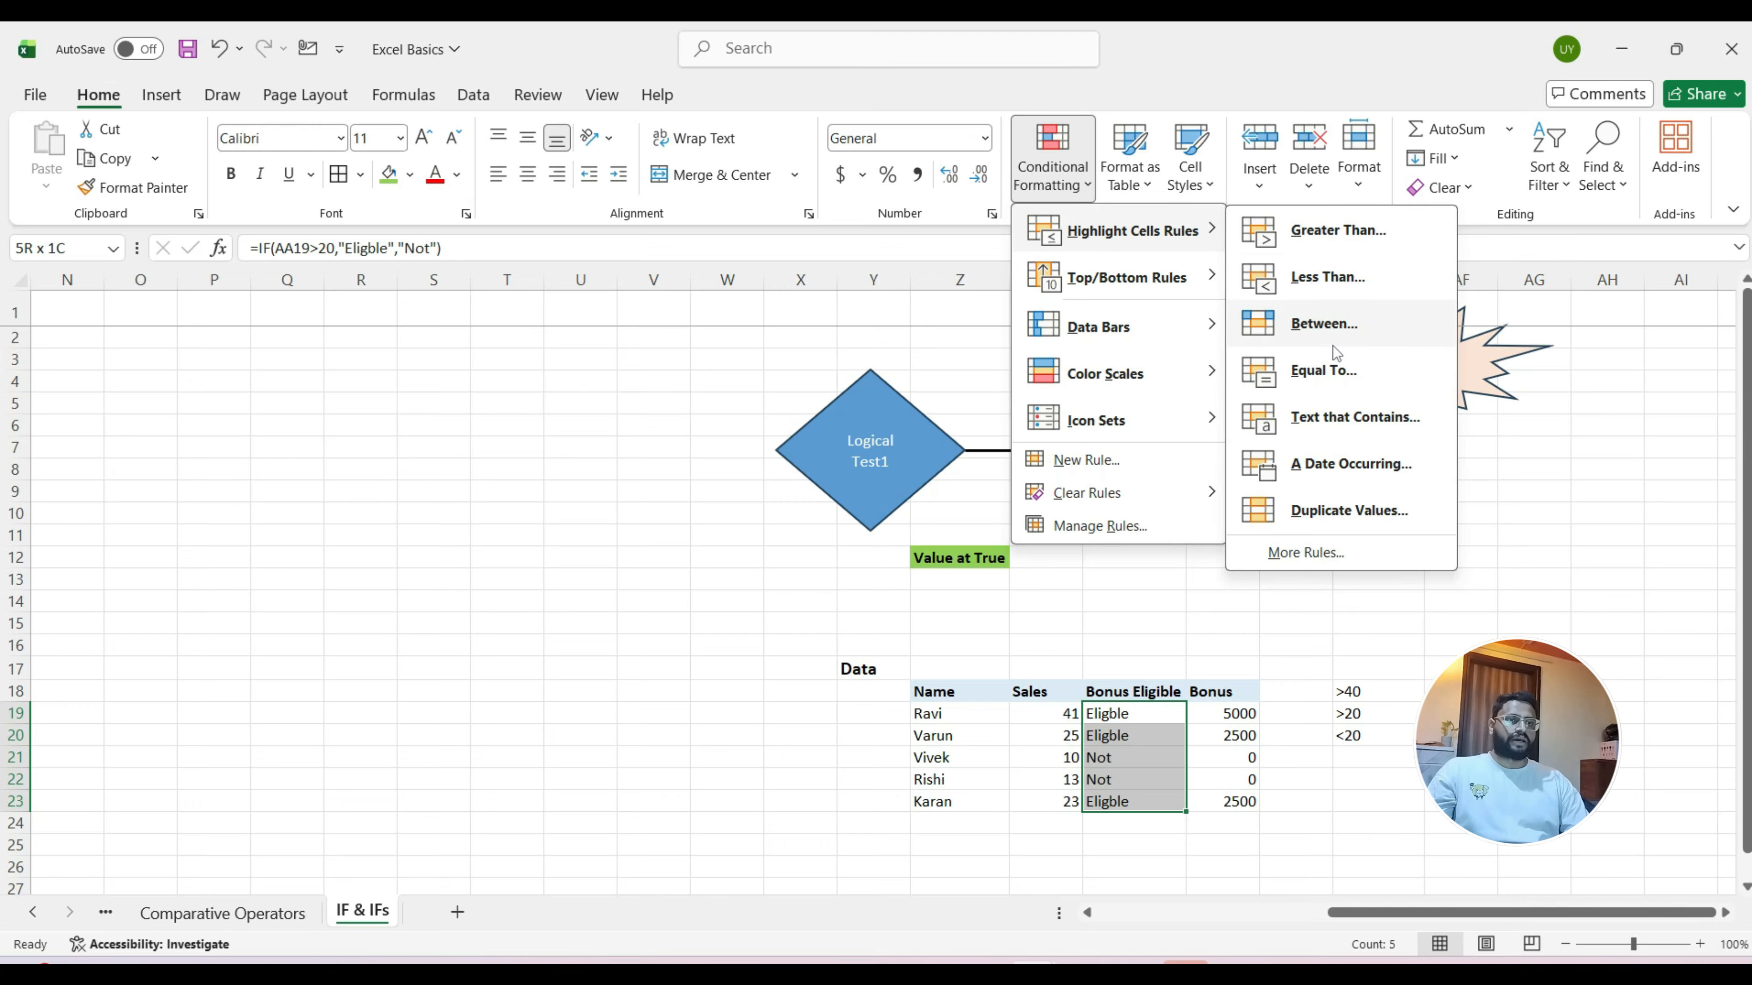
pyautogui.click(1322, 372)
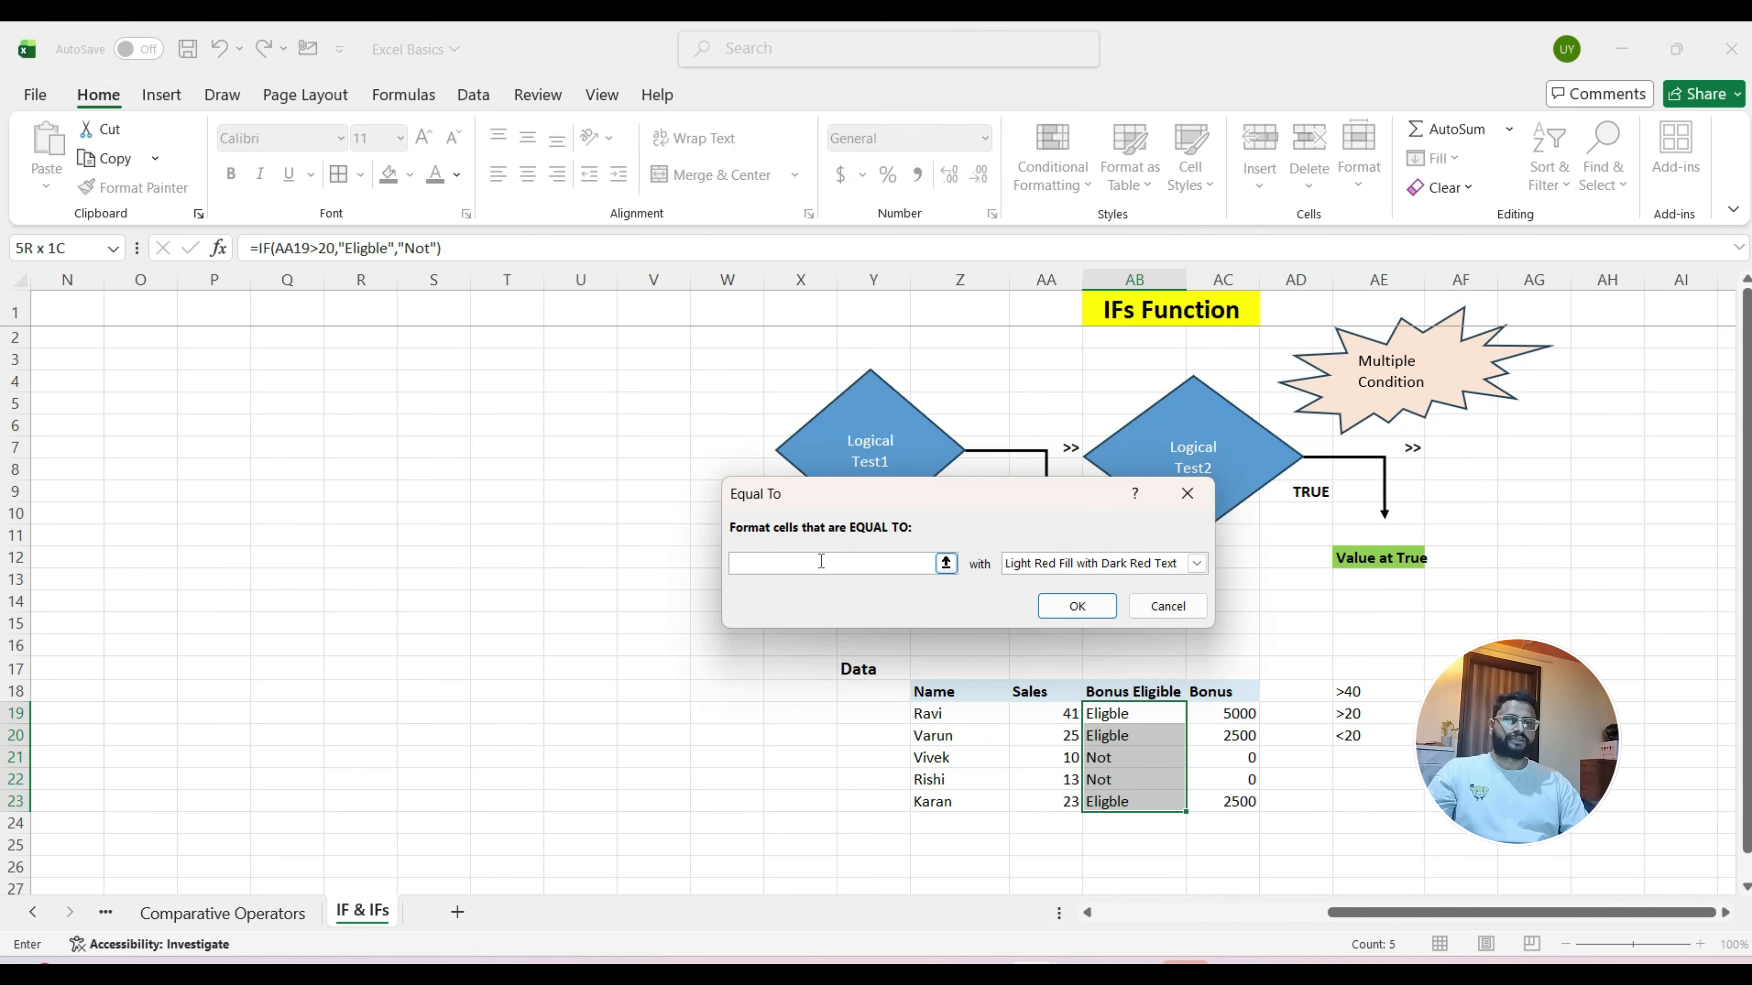
# Set the rule to format cells equal to Eligble with Green Fill with Dark Green Text, and apply it.
pyautogui.write('E')
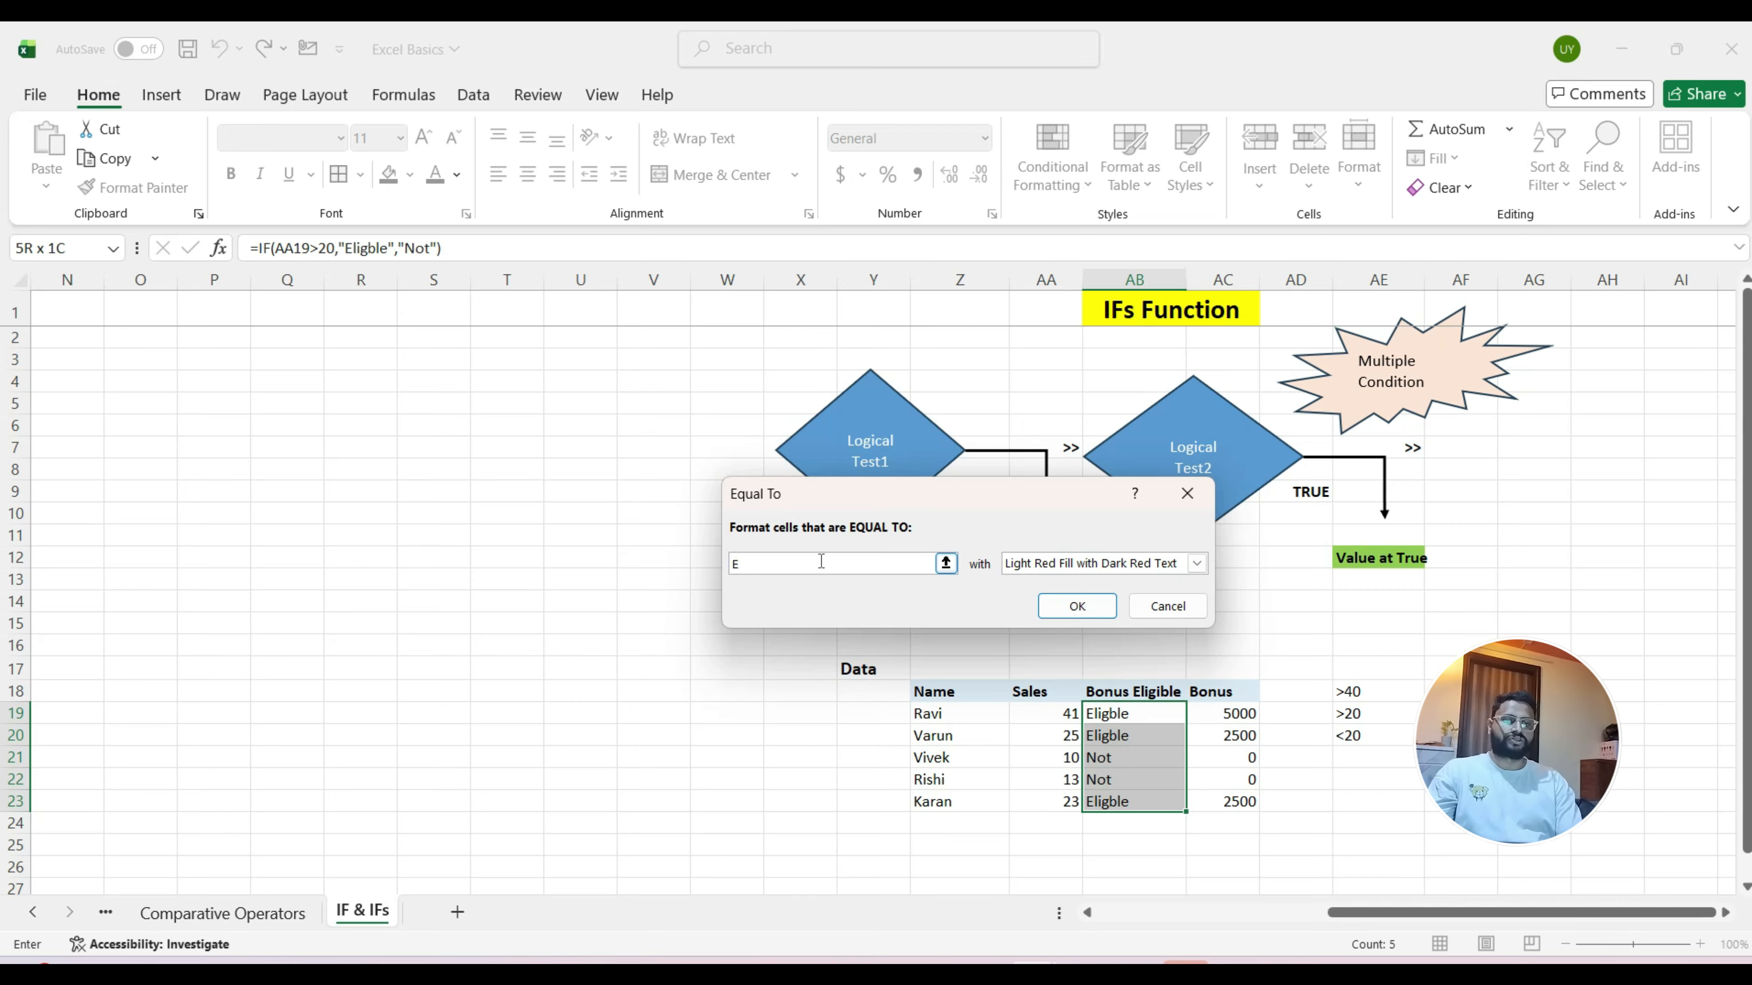
pyautogui.write('ligble')
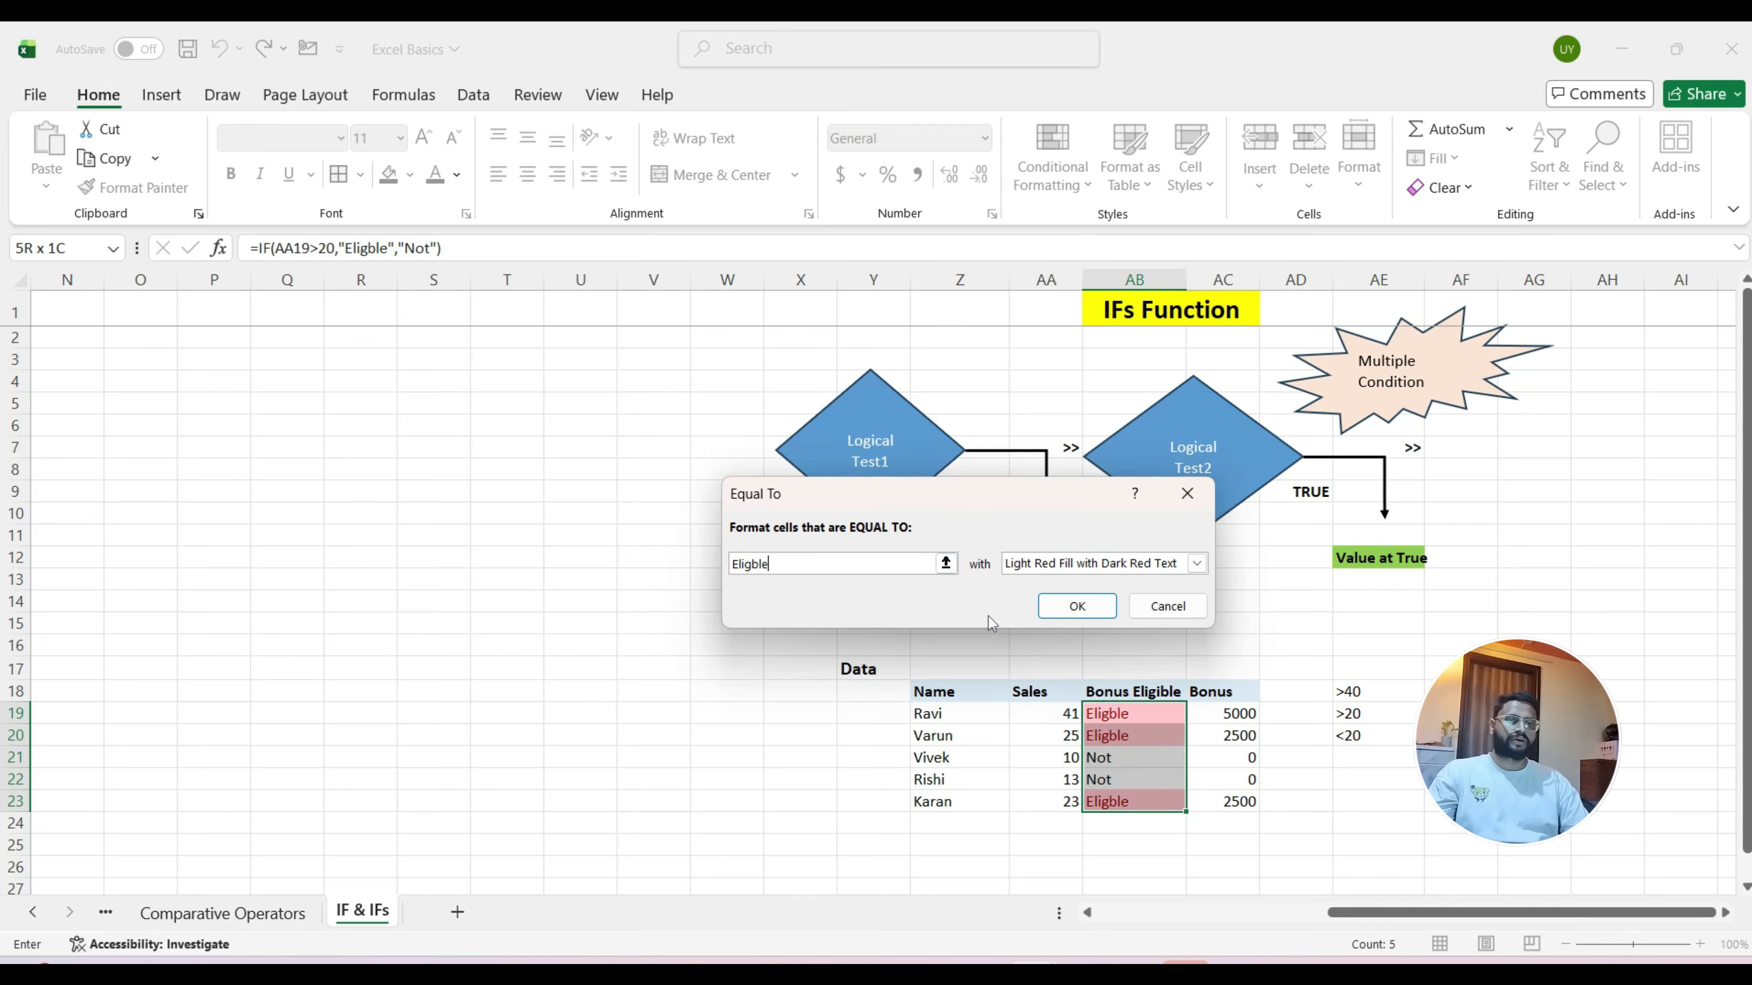
pyautogui.click(1196, 563)
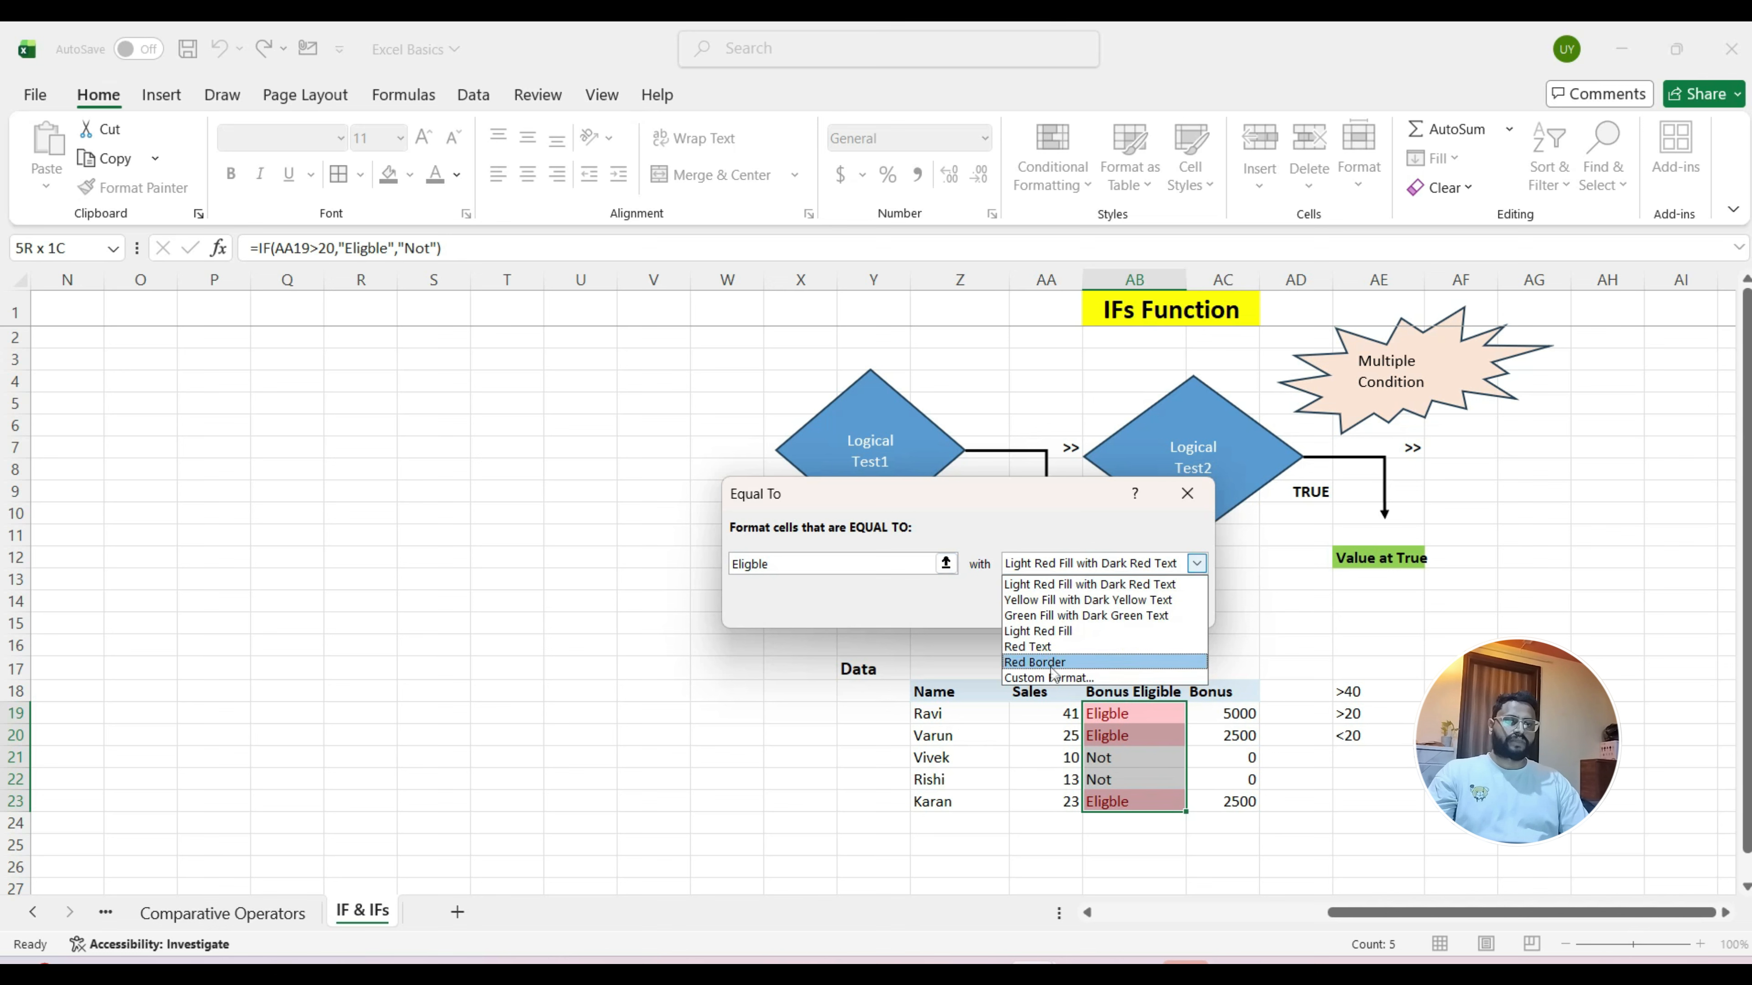
pyautogui.click(1095, 616)
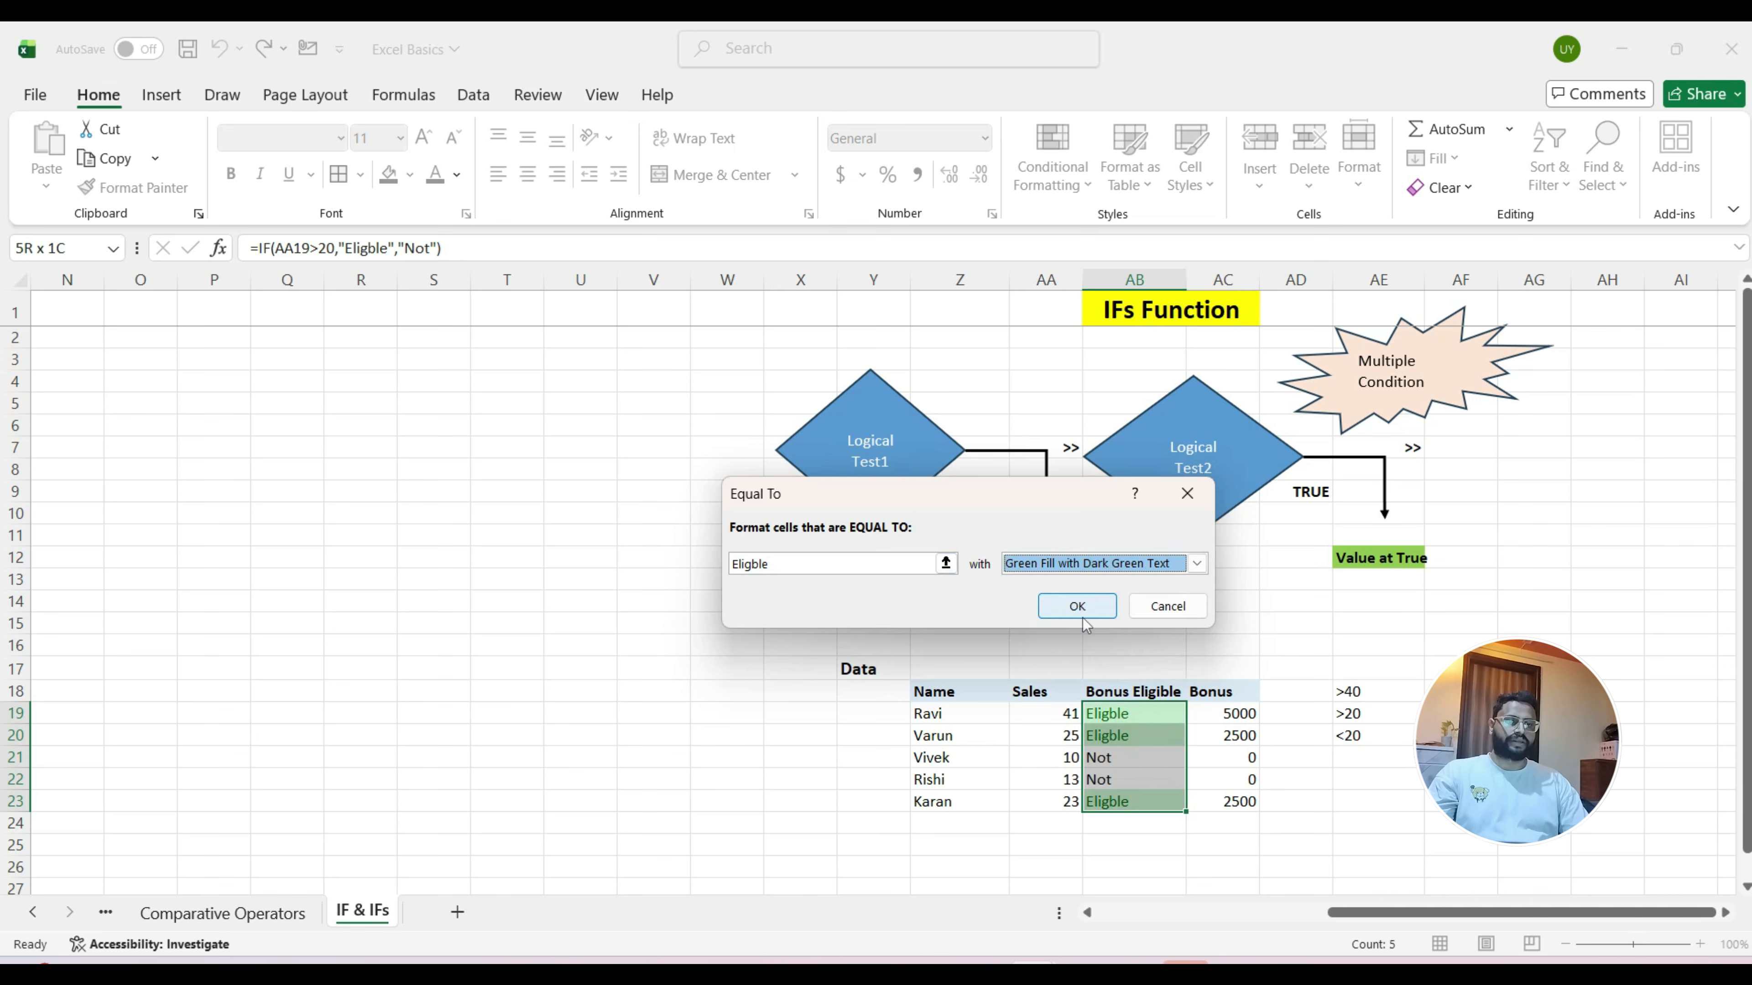
pyautogui.click(1077, 610)
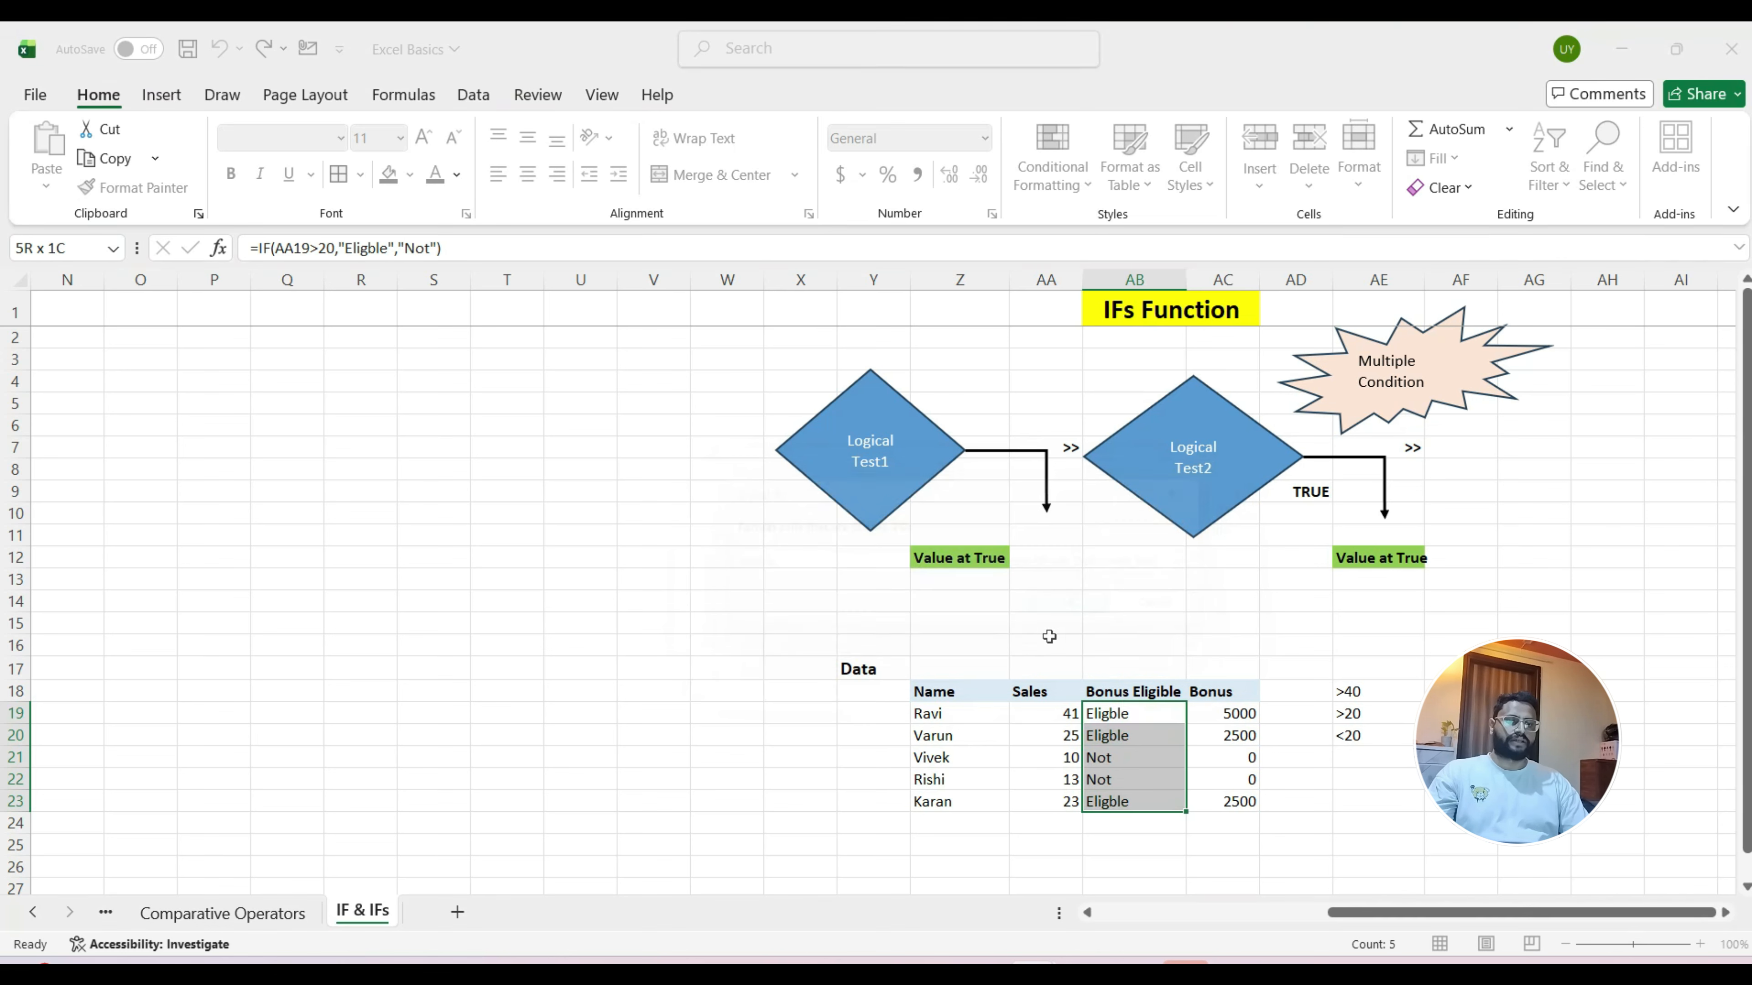
pyautogui.click(714, 650)
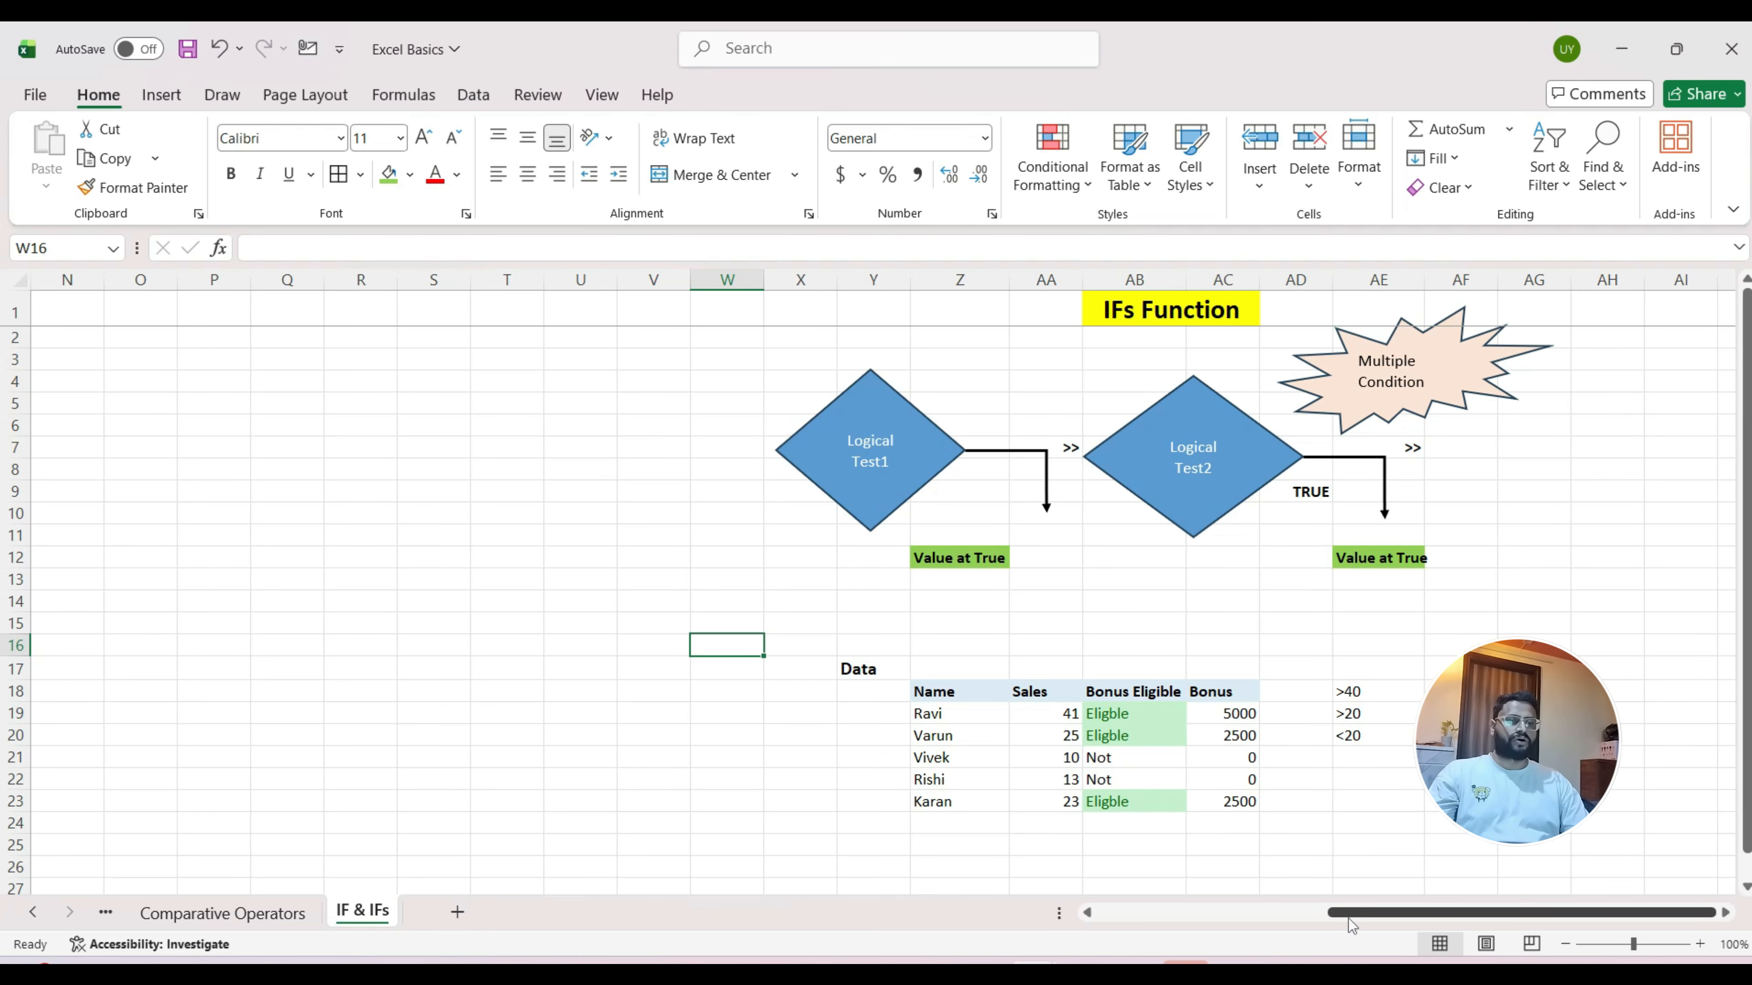
pyautogui.moveTo(1349, 914); pyautogui.dragTo(1096, 934)
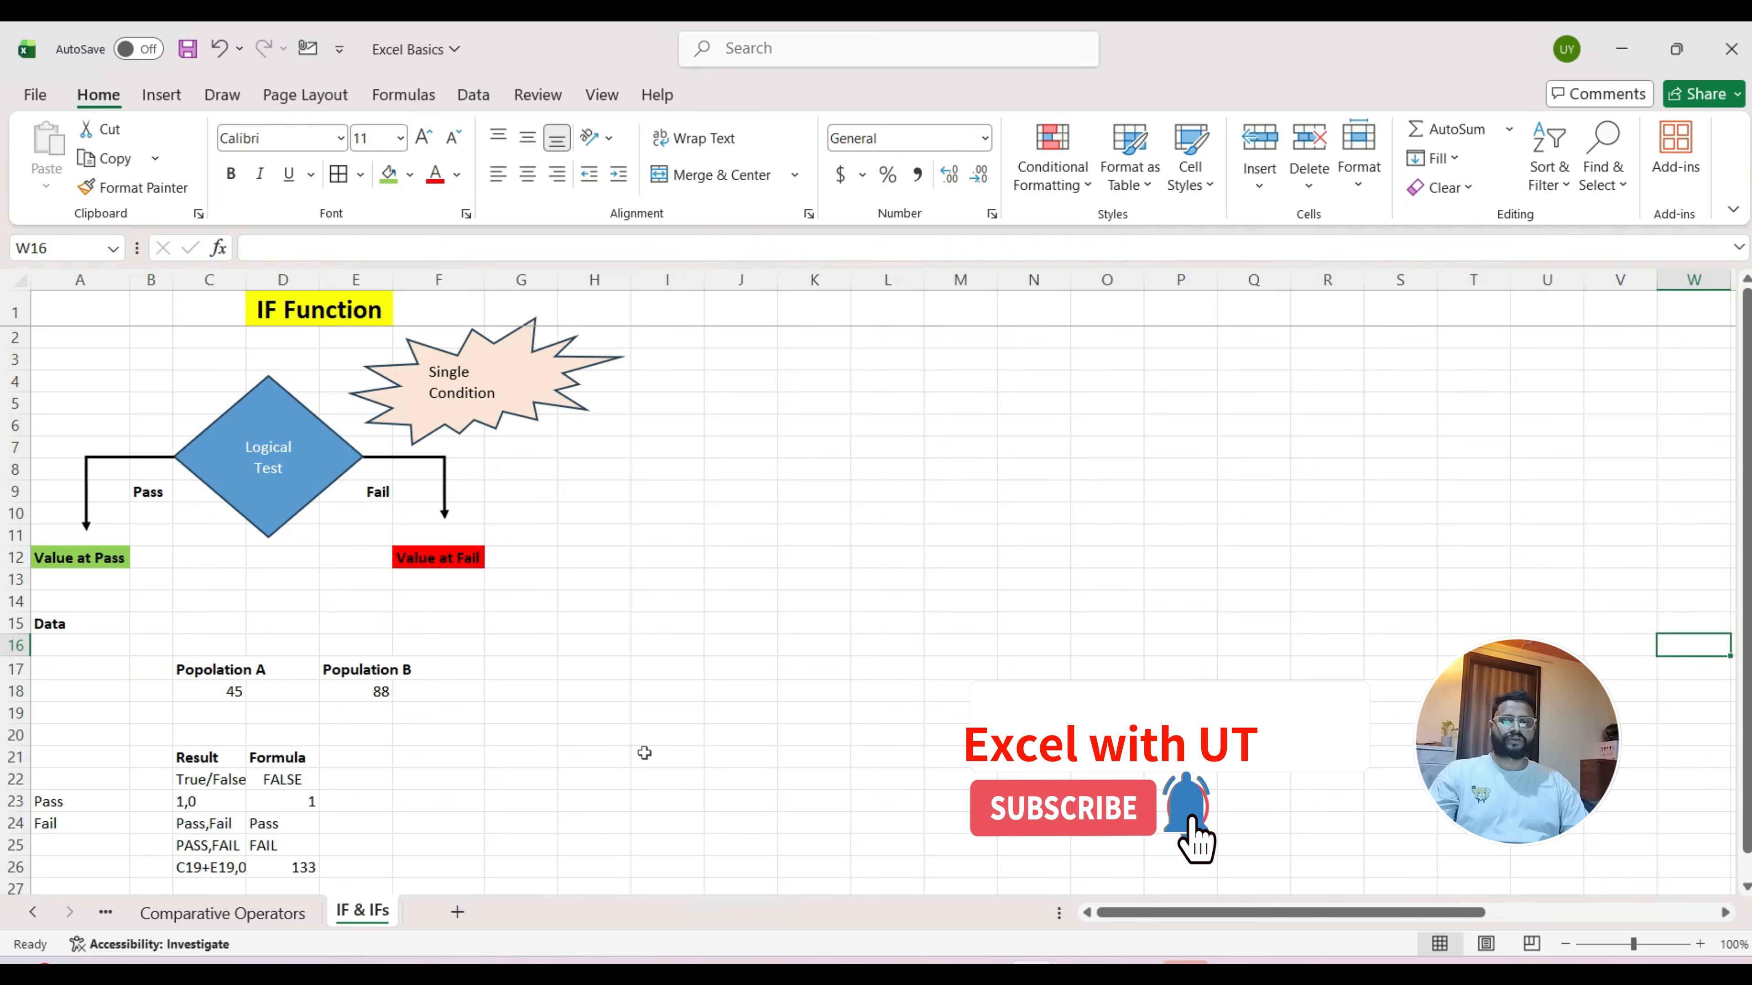